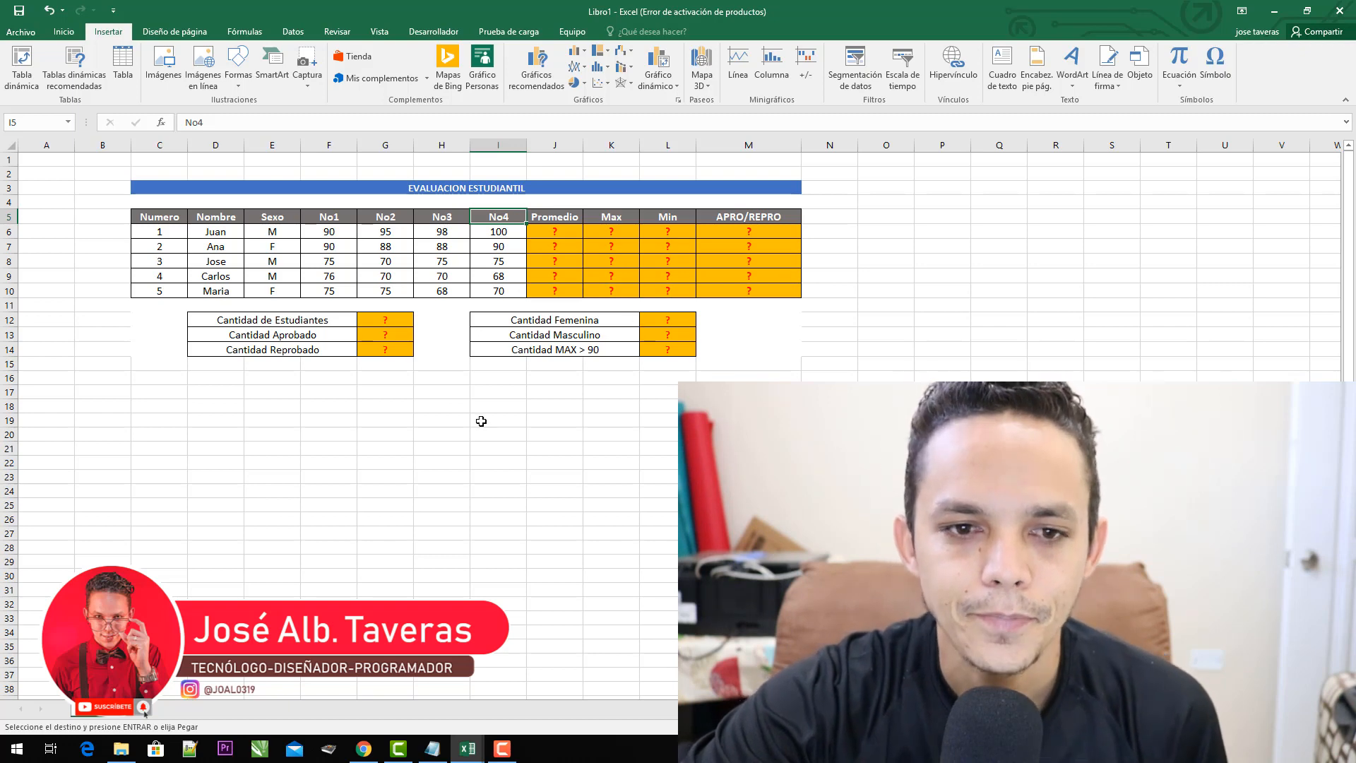
# - Examine the student evaluation summary fields for total, passed, failed, female, male and MAX > 90 counts
pyautogui.click(399, 326)
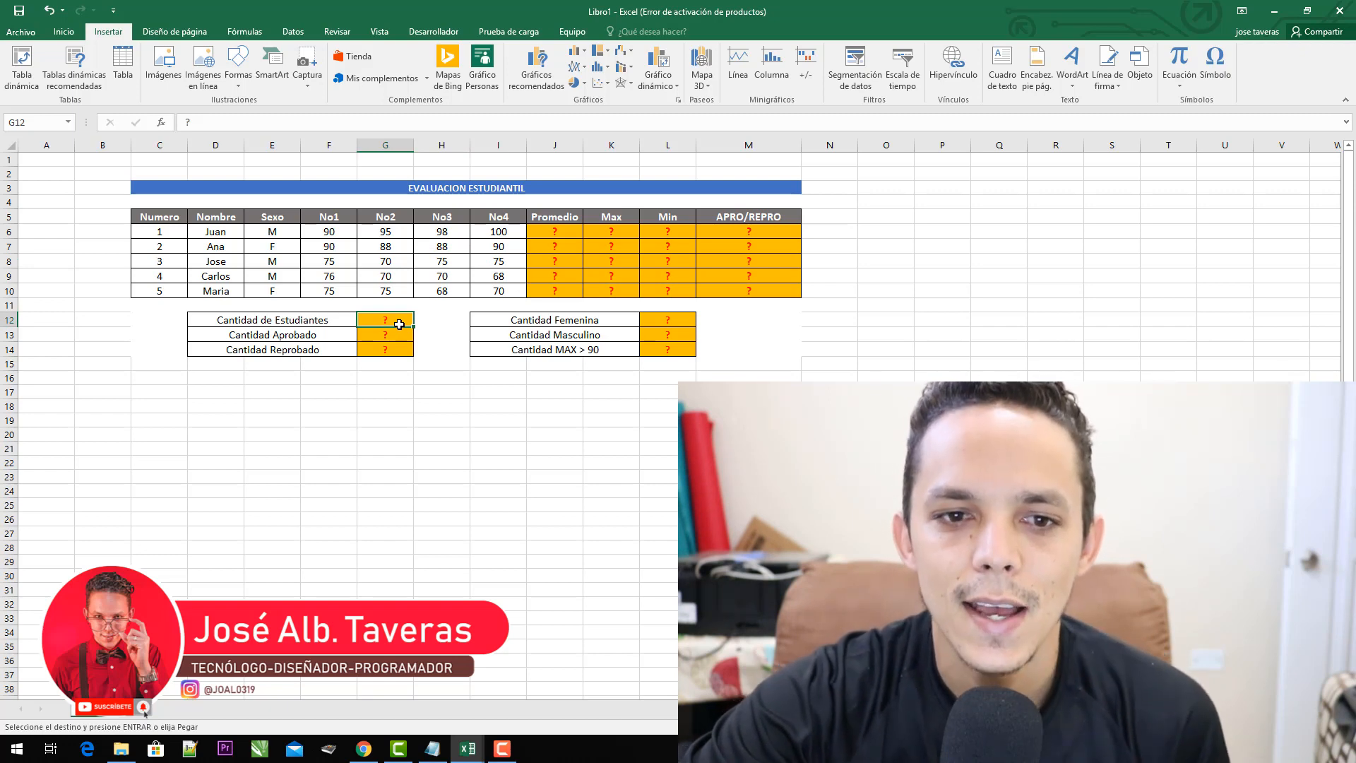
pyautogui.click(404, 340)
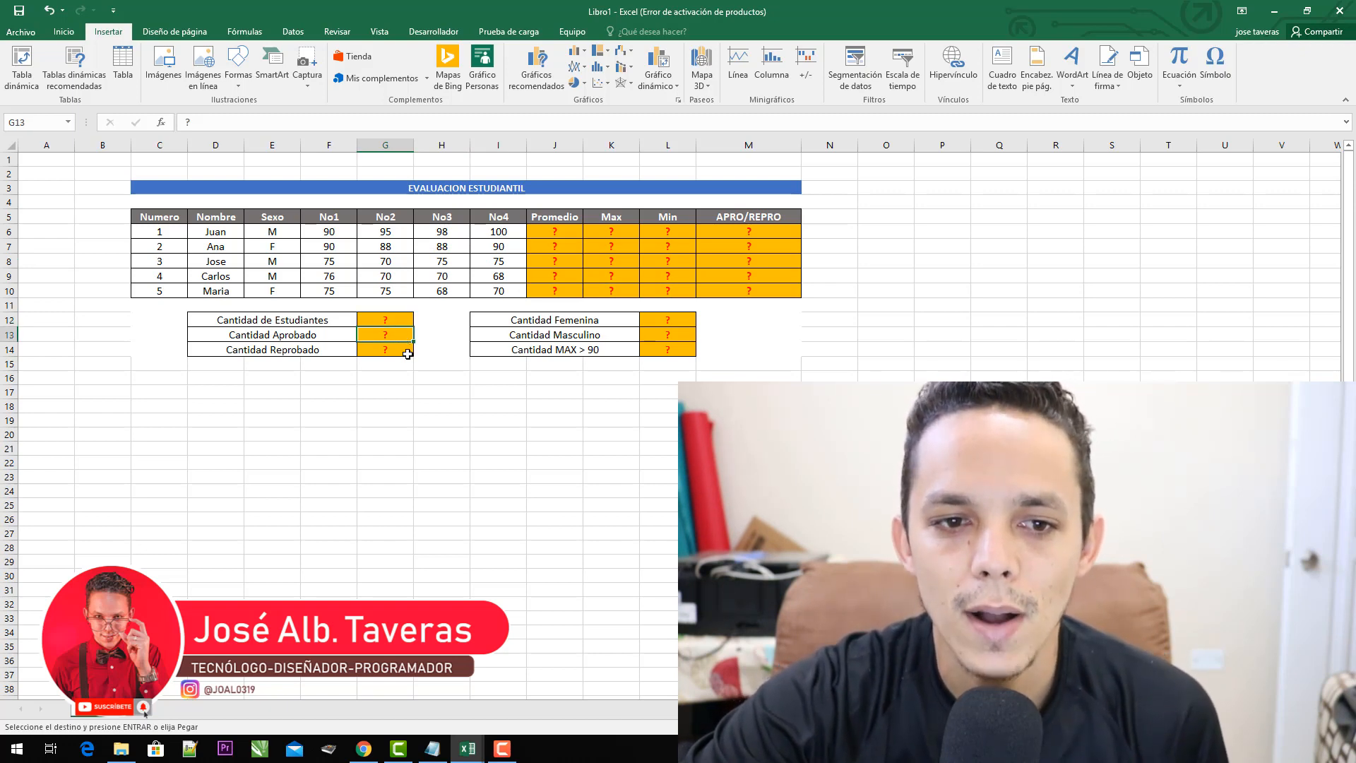
pyautogui.click(408, 353)
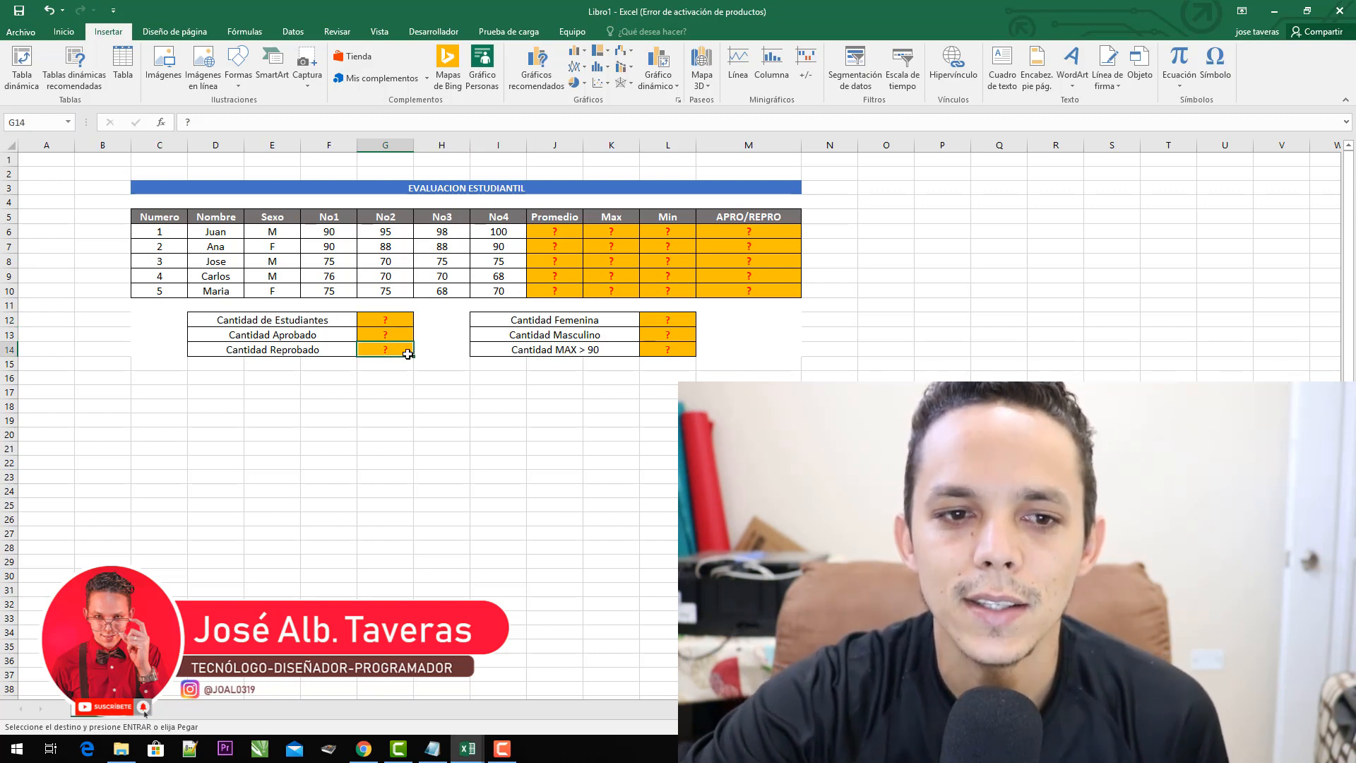
pyautogui.click(609, 323)
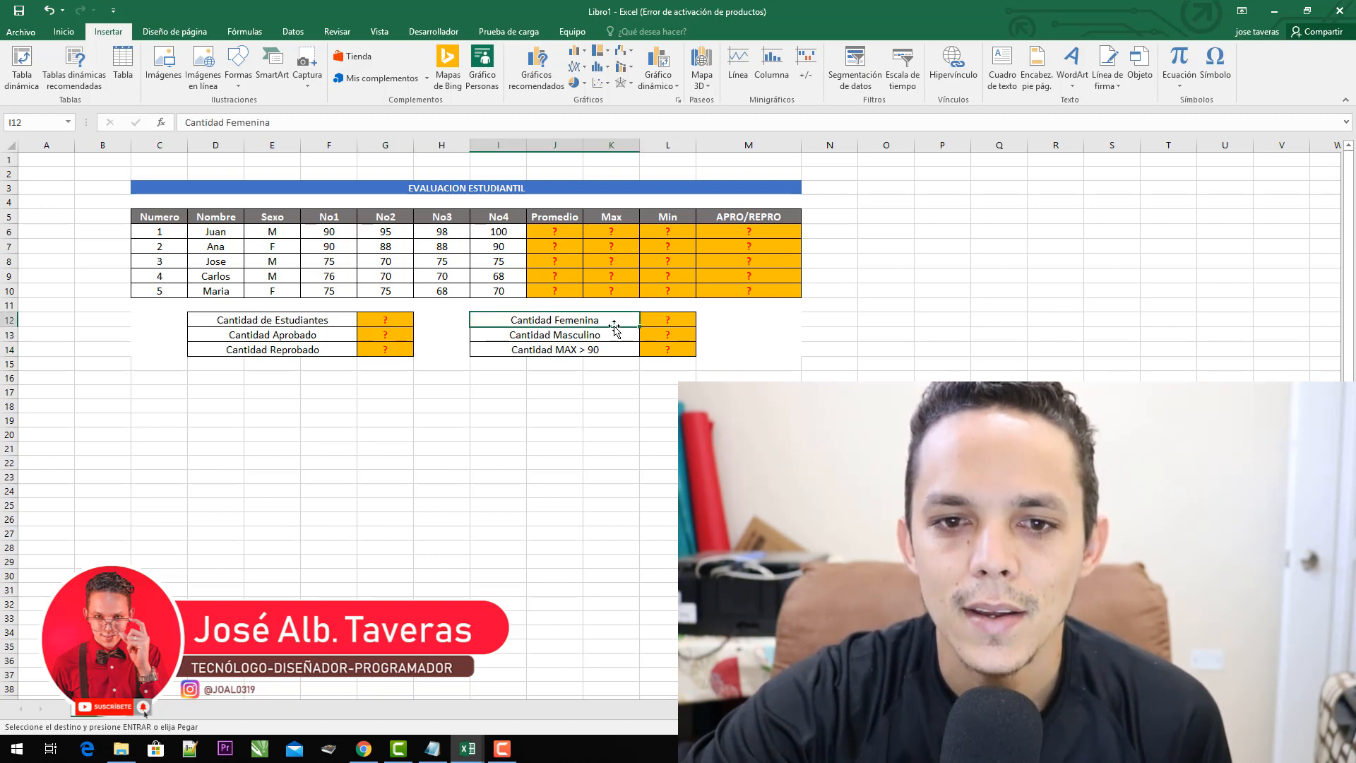
pyautogui.click(616, 340)
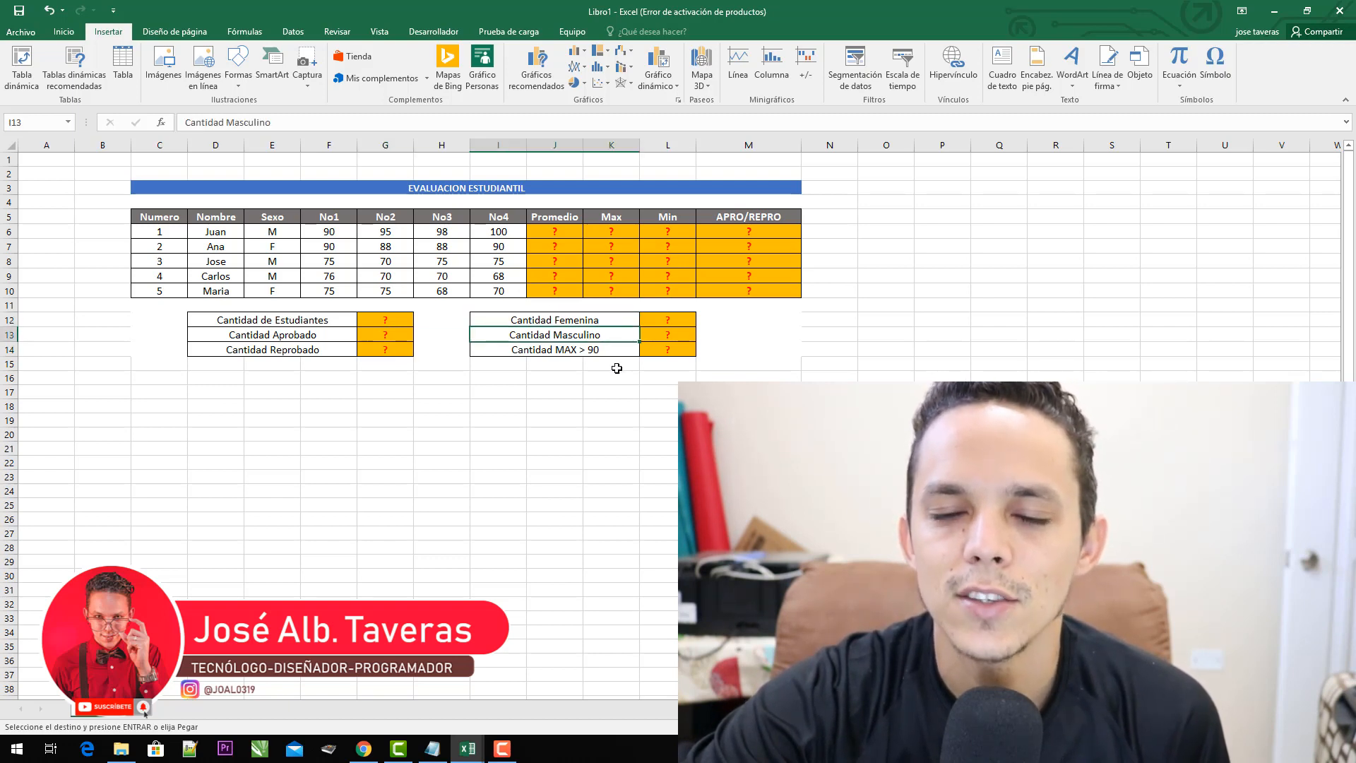
pyautogui.click(618, 363)
pyautogui.click(619, 352)
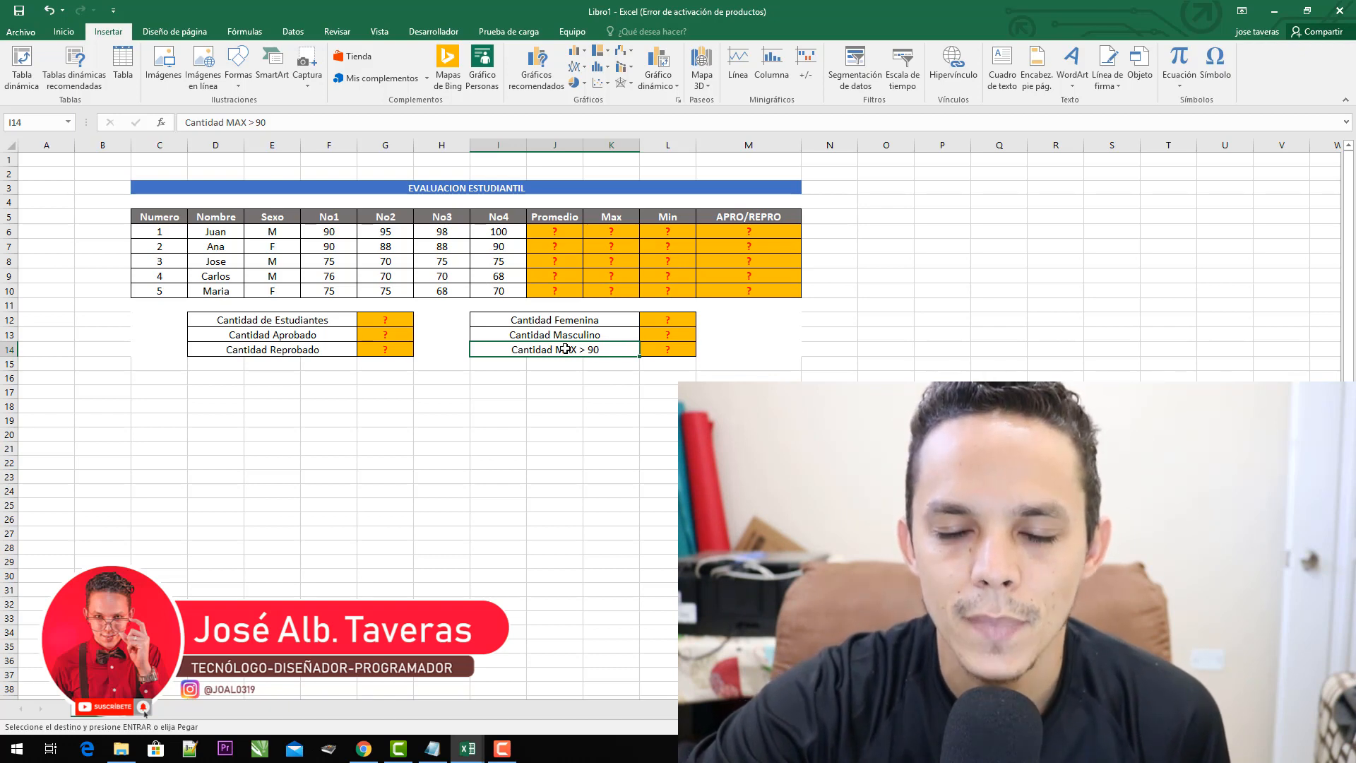
pyautogui.click(658, 392)
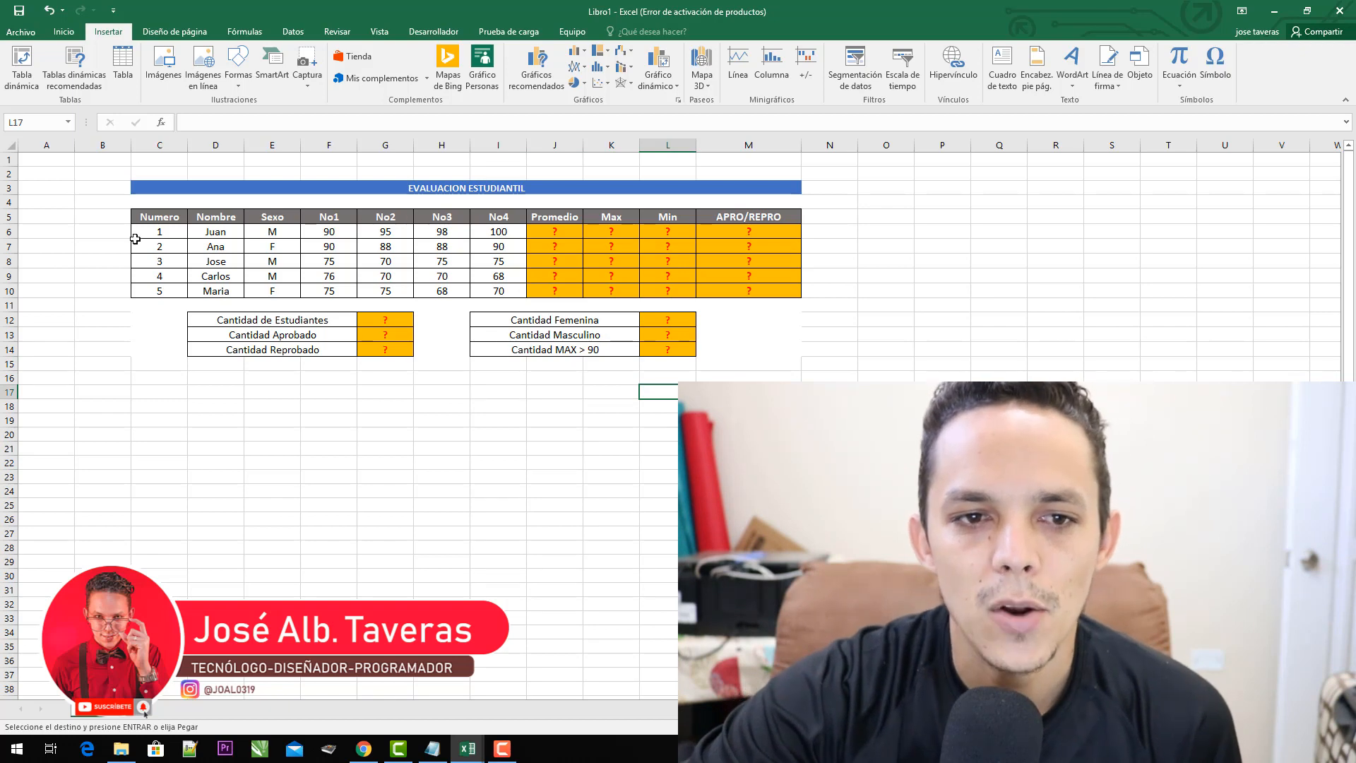
pyautogui.click(562, 232)
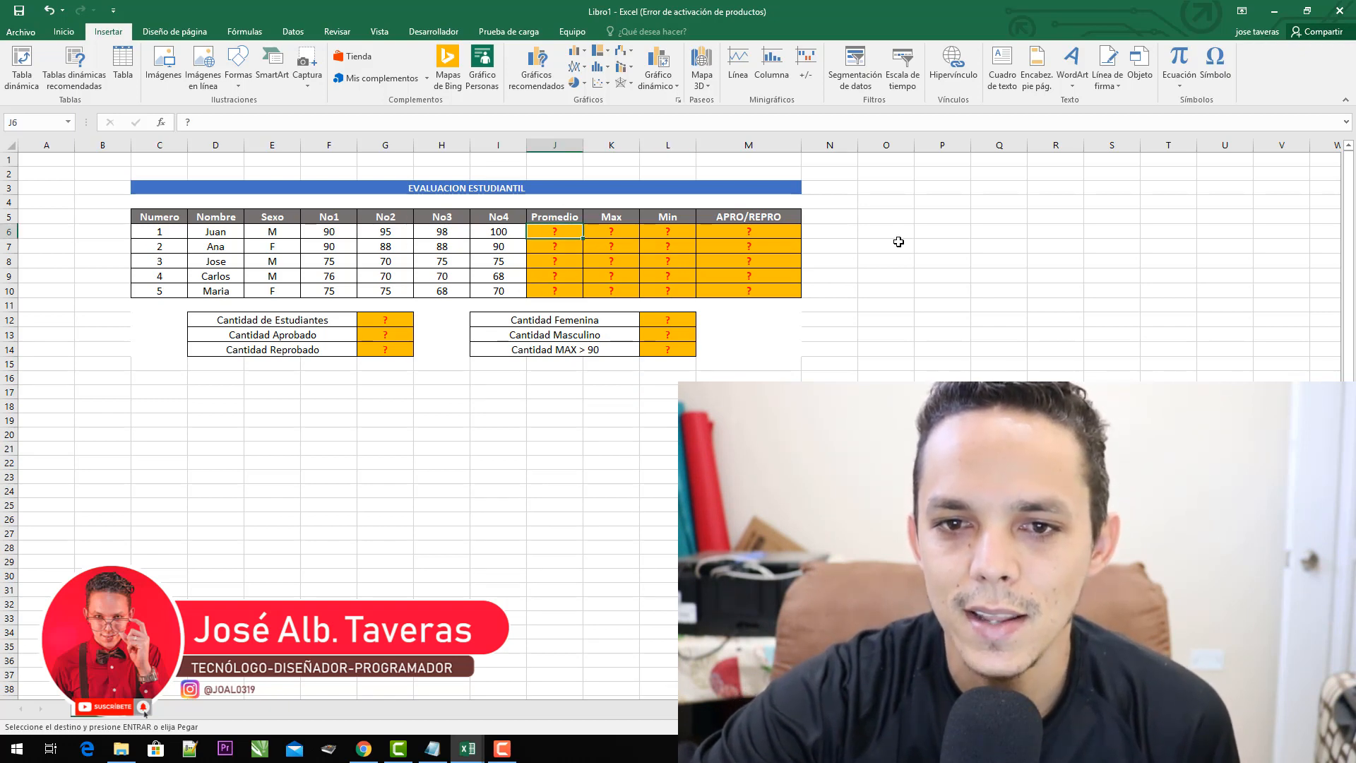
pyautogui.doubleClick(552, 233)
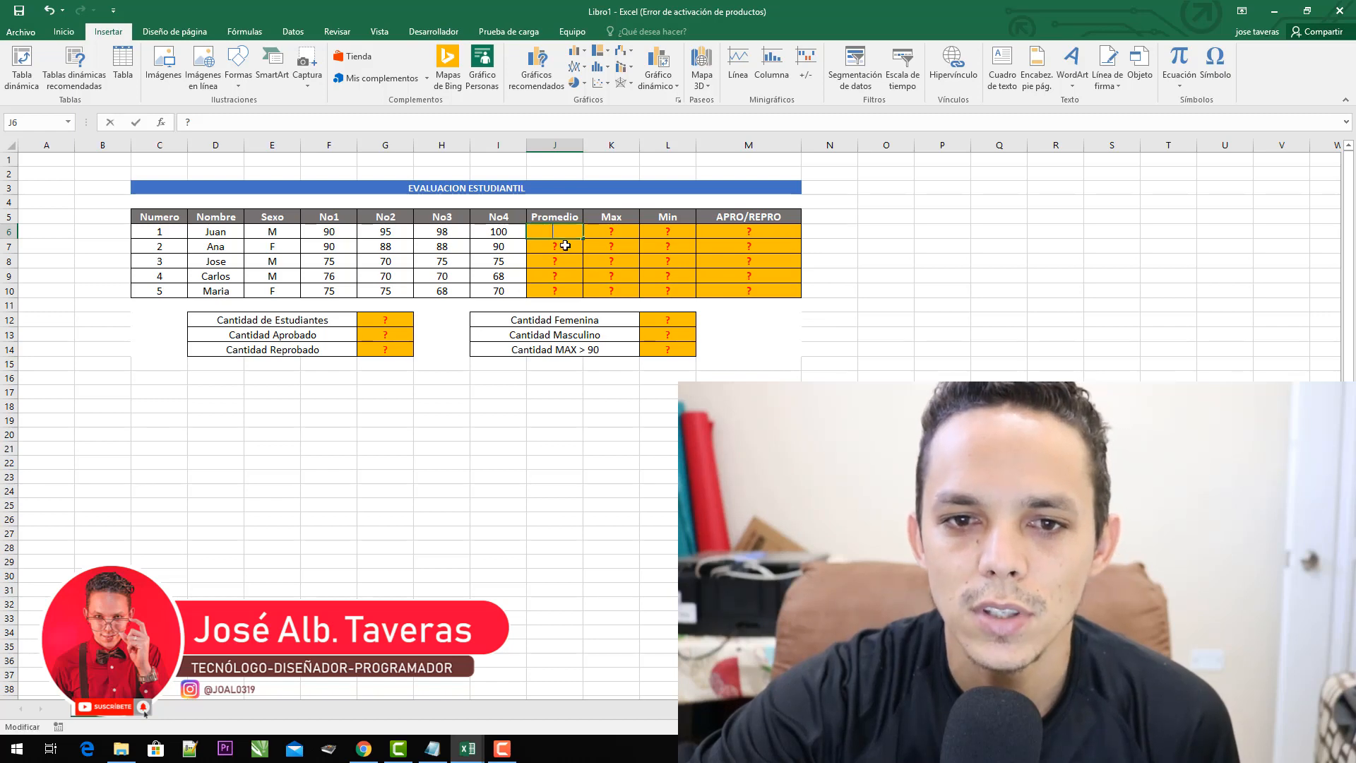
pyautogui.doubleClick(553, 233)
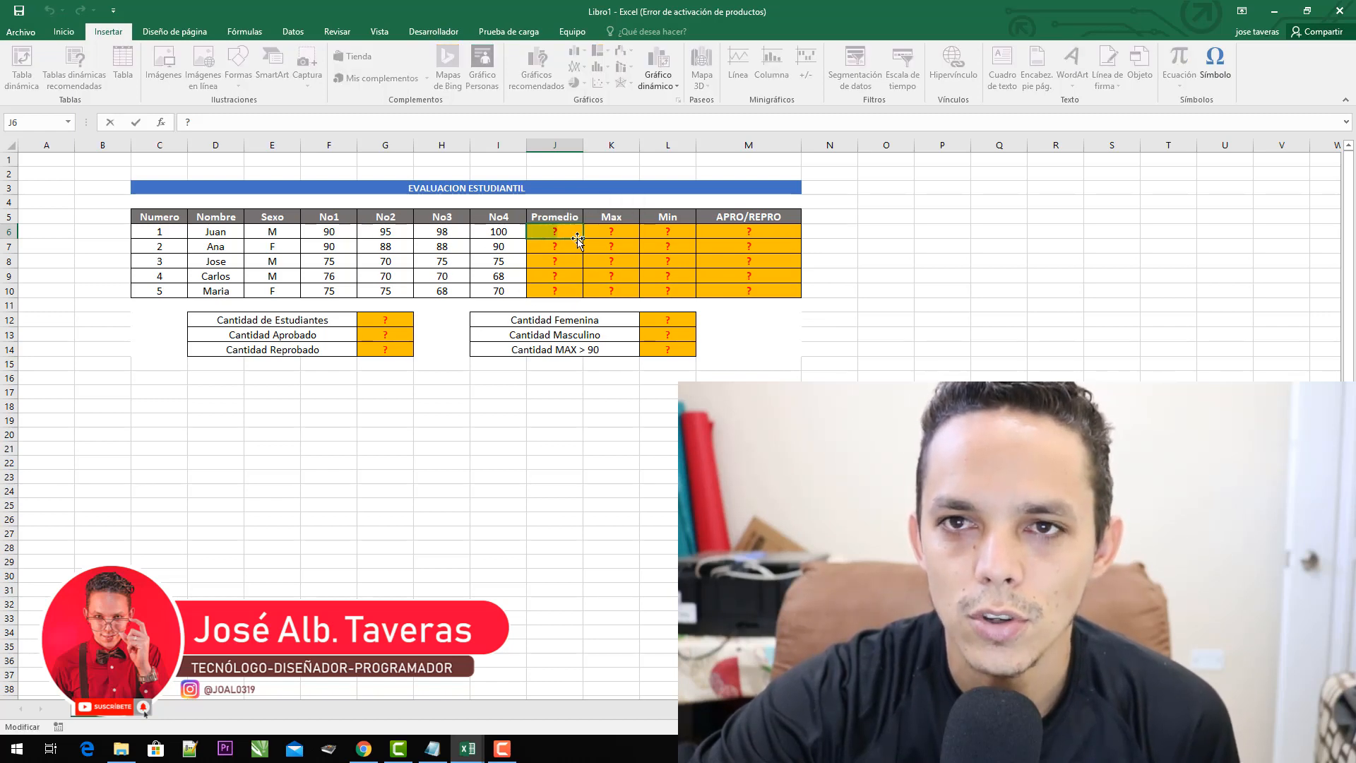
pyautogui.write('=')
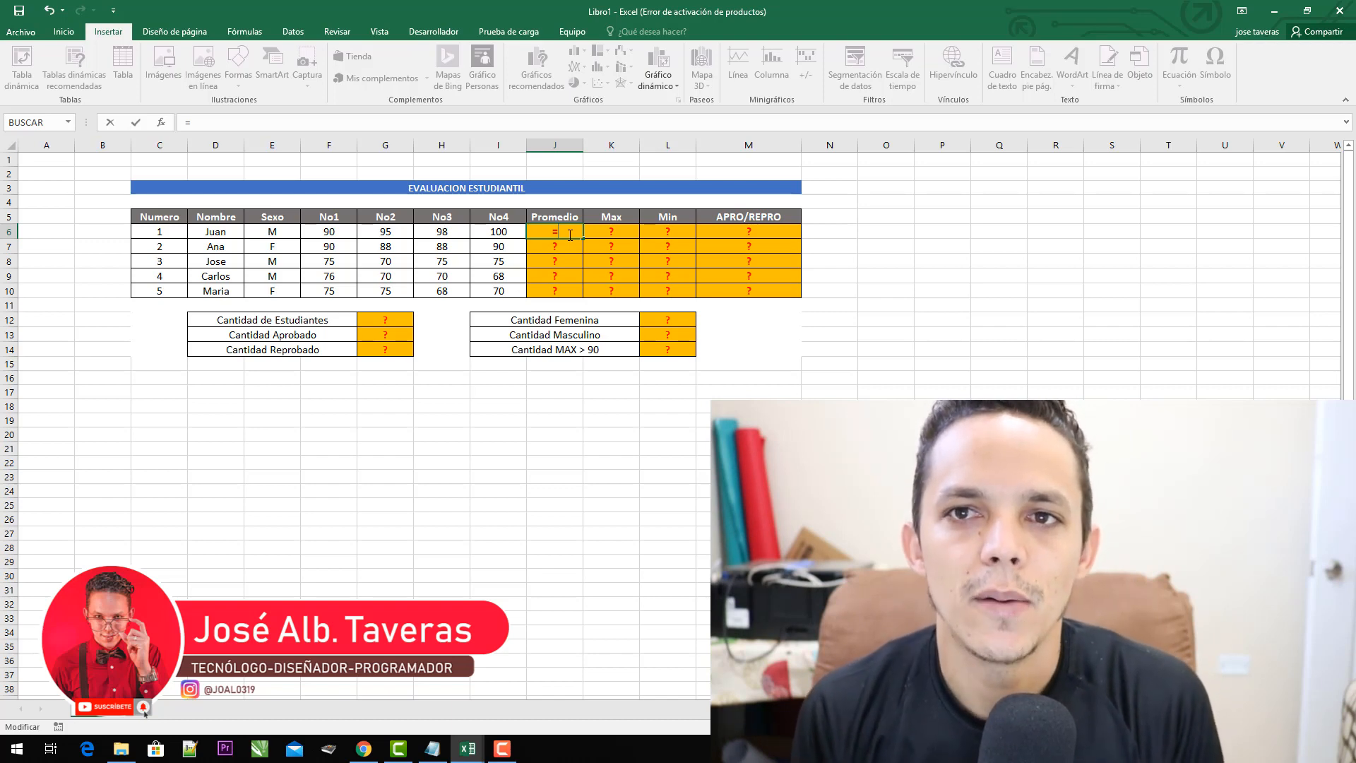
pyautogui.write('prome')
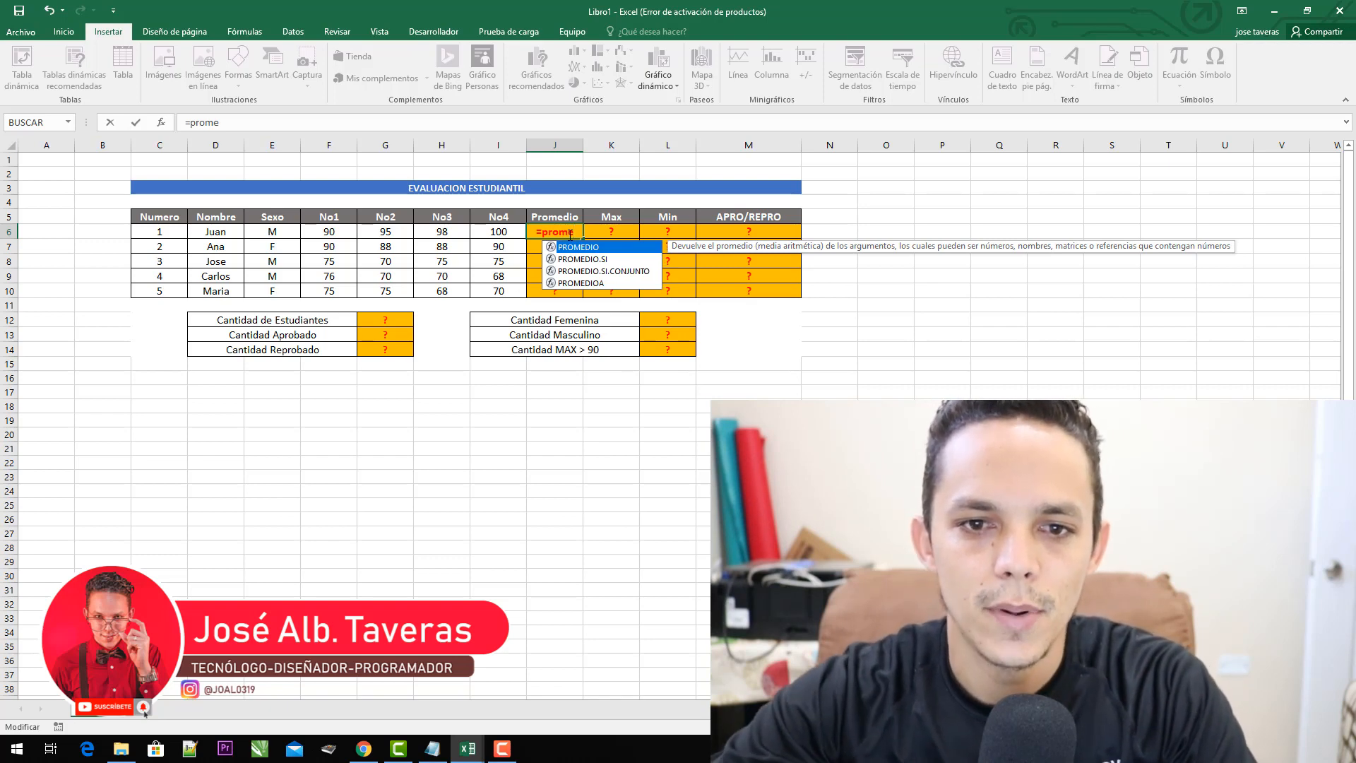
pyautogui.press('Tab')
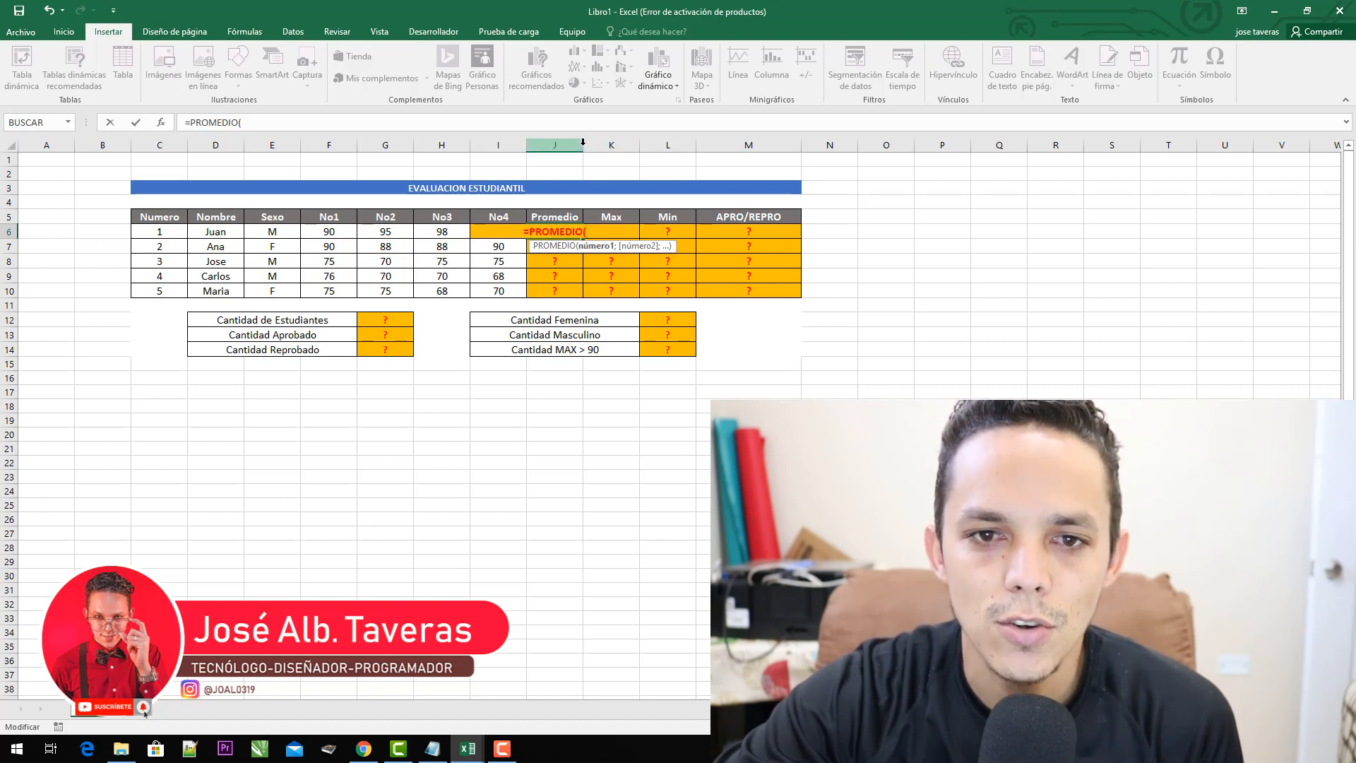
pyautogui.moveTo(160, 144); pyautogui.dragTo(749, 145)
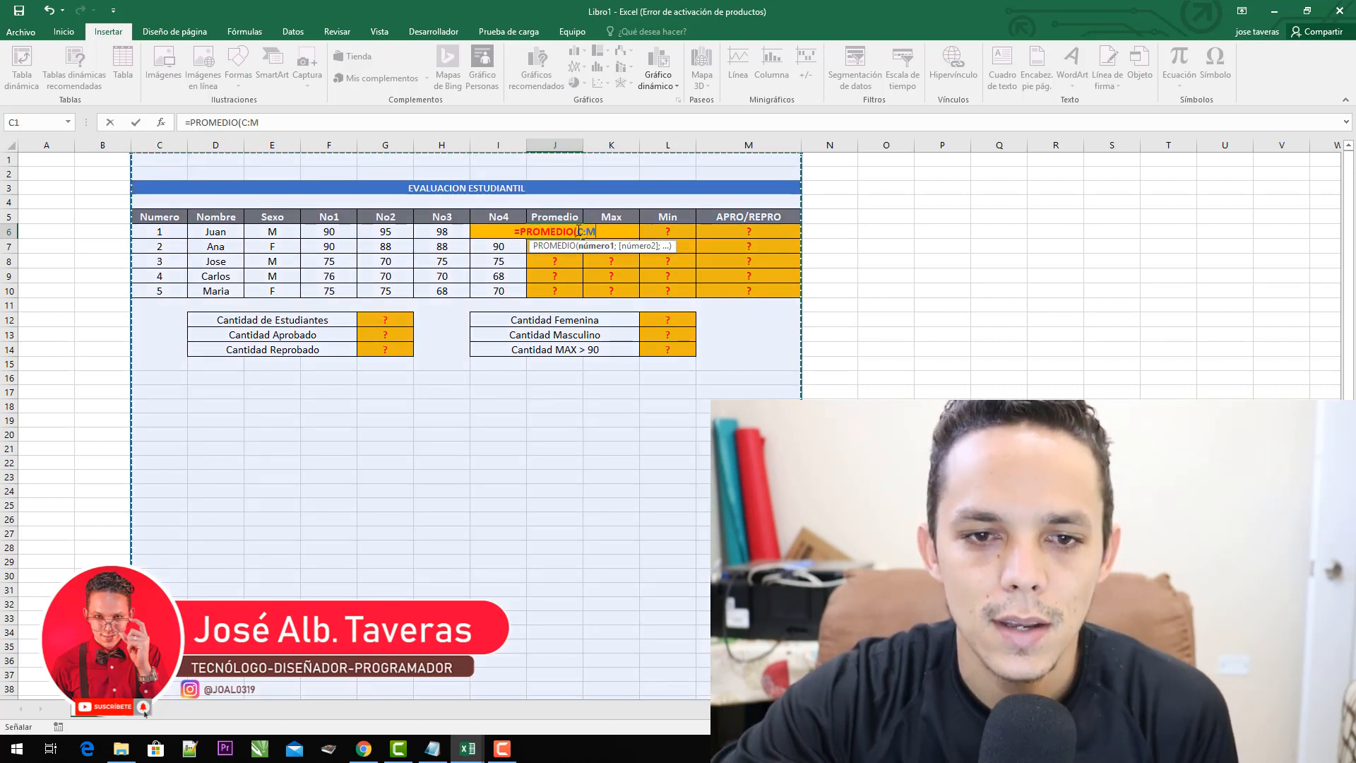
pyautogui.hotkey('ctrl', 'z')
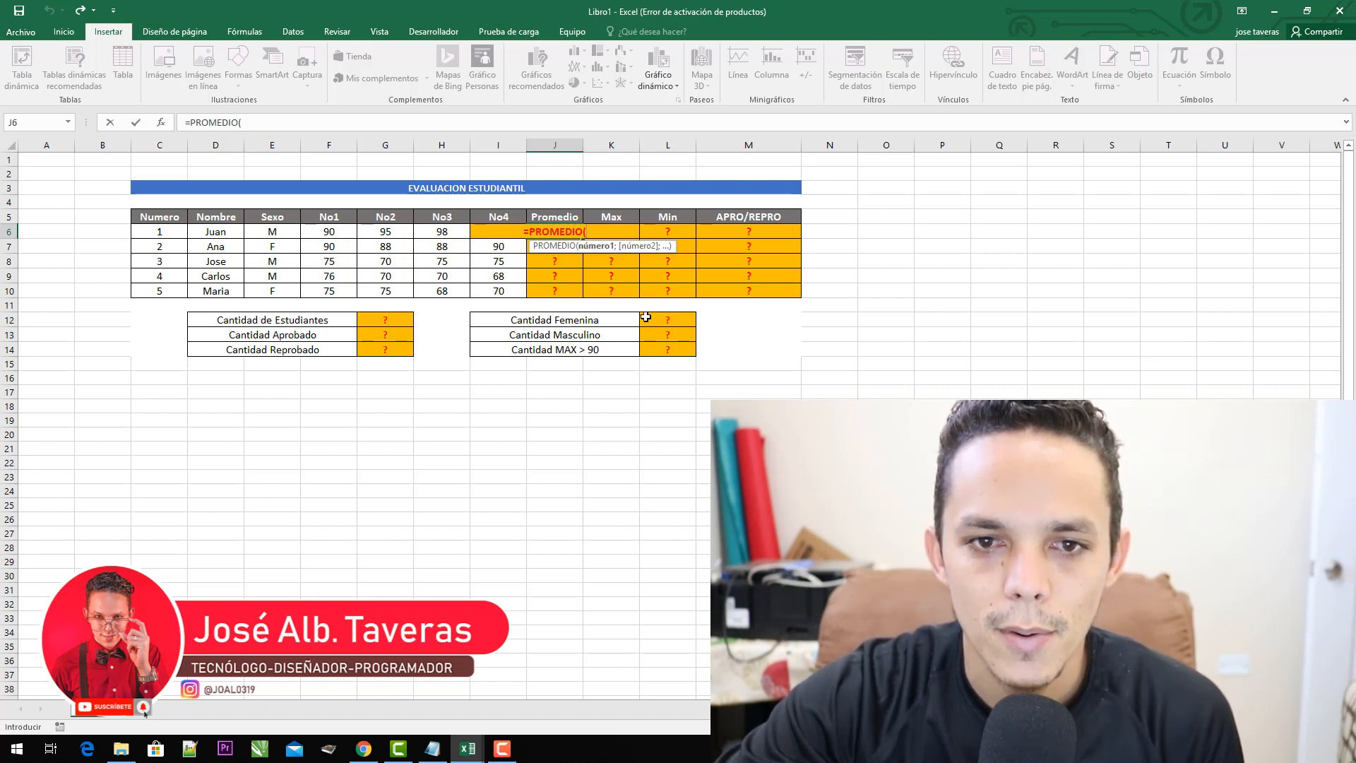
pyautogui.press('BackSpace')
pyautogui.press('BackSpace')
pyautogui.press('BackSpace')
pyautogui.press('BackSpace')
pyautogui.press('BackSpace')
pyautogui.press('BackSpace')
pyautogui.press('BackSpace')
pyautogui.press('BackSpace')
pyautogui.press('BackSpace')
pyautogui.press('BackSpace')
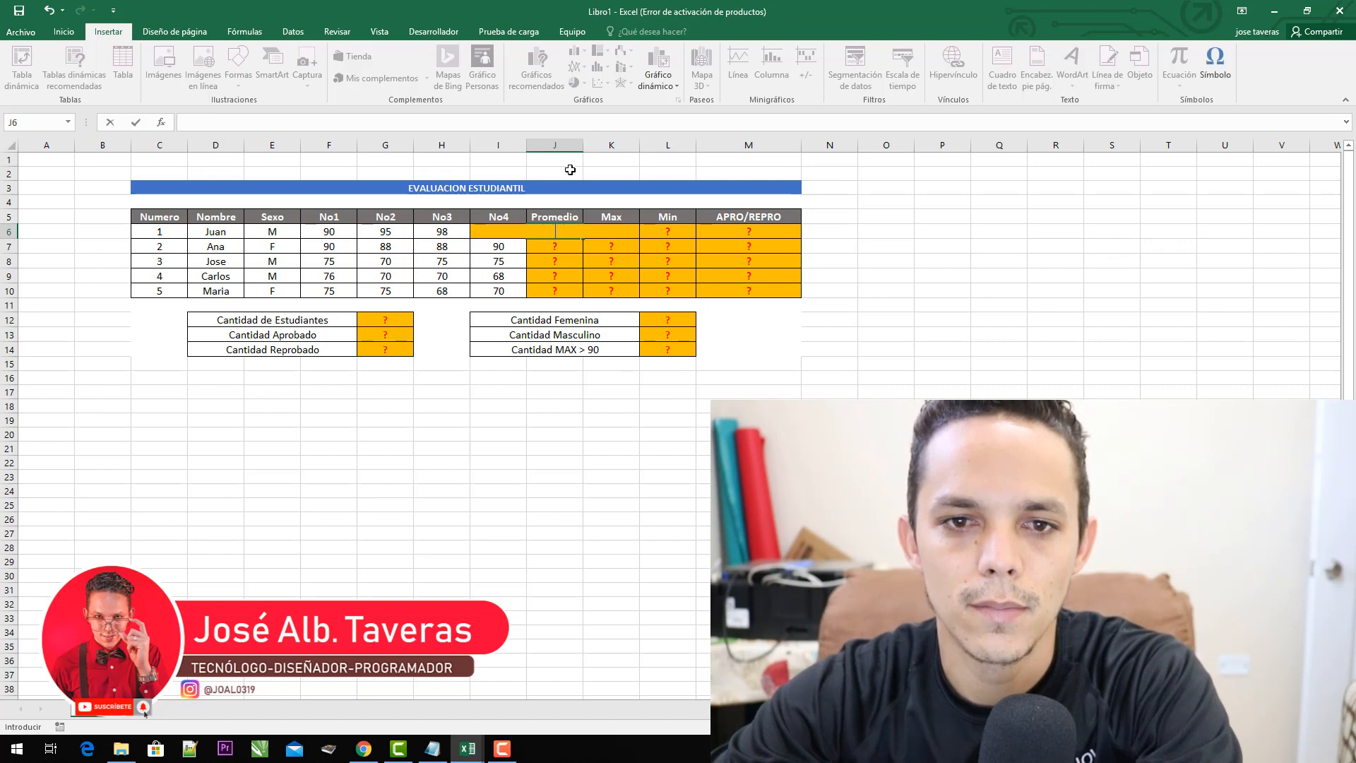
# - Clear the placeholders and orange formatting from J6:M10 by filling the range from blank cell N6
pyautogui.click(921, 235)
pyautogui.click(842, 227)
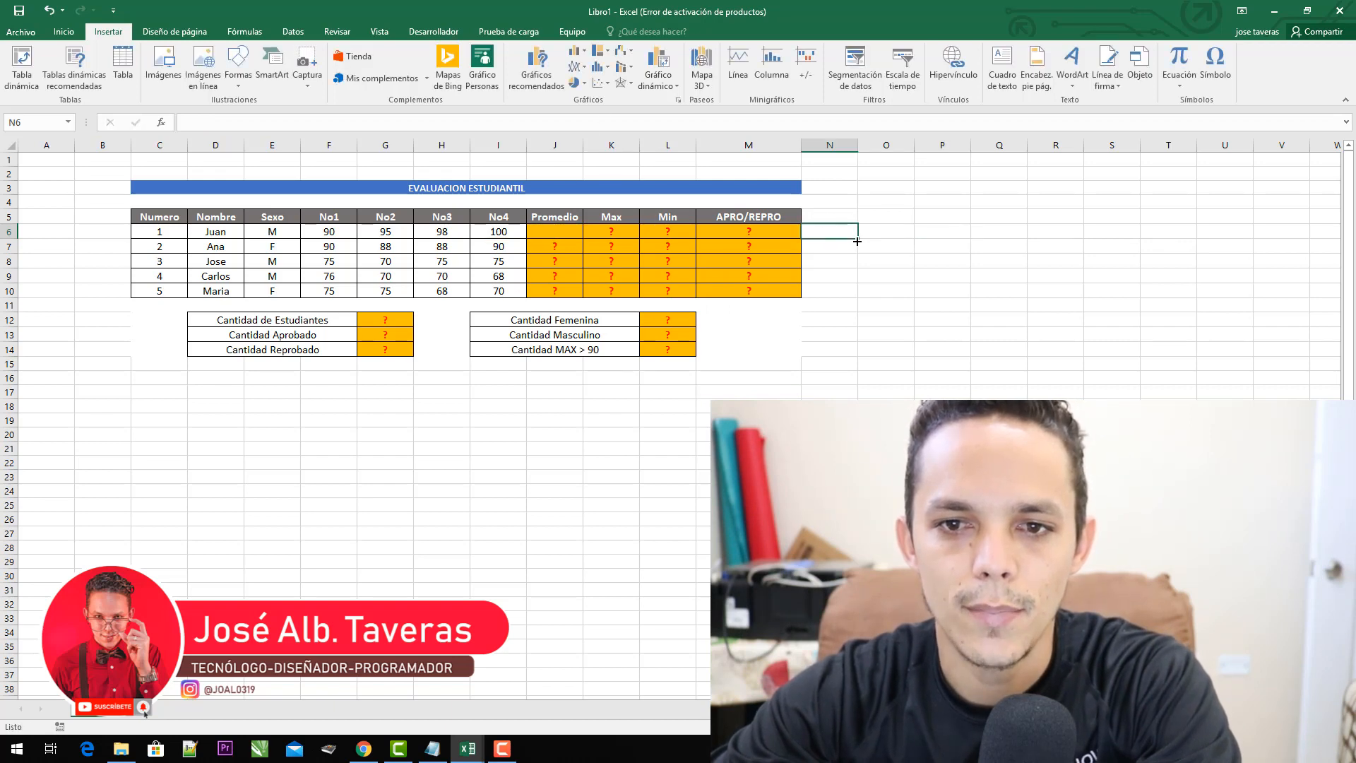
pyautogui.moveTo(857, 239); pyautogui.dragTo(533, 237)
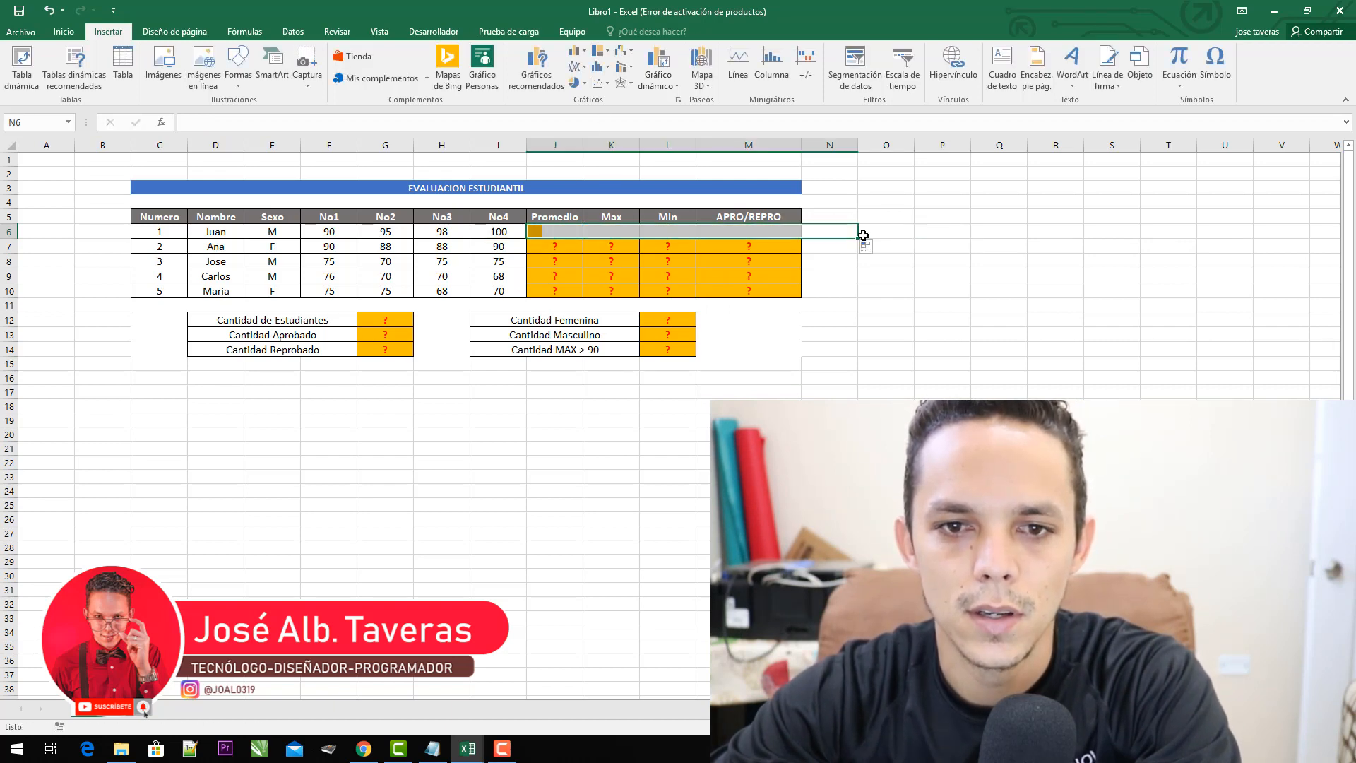
pyautogui.moveTo(860, 238); pyautogui.dragTo(861, 295)
pyautogui.click(865, 304)
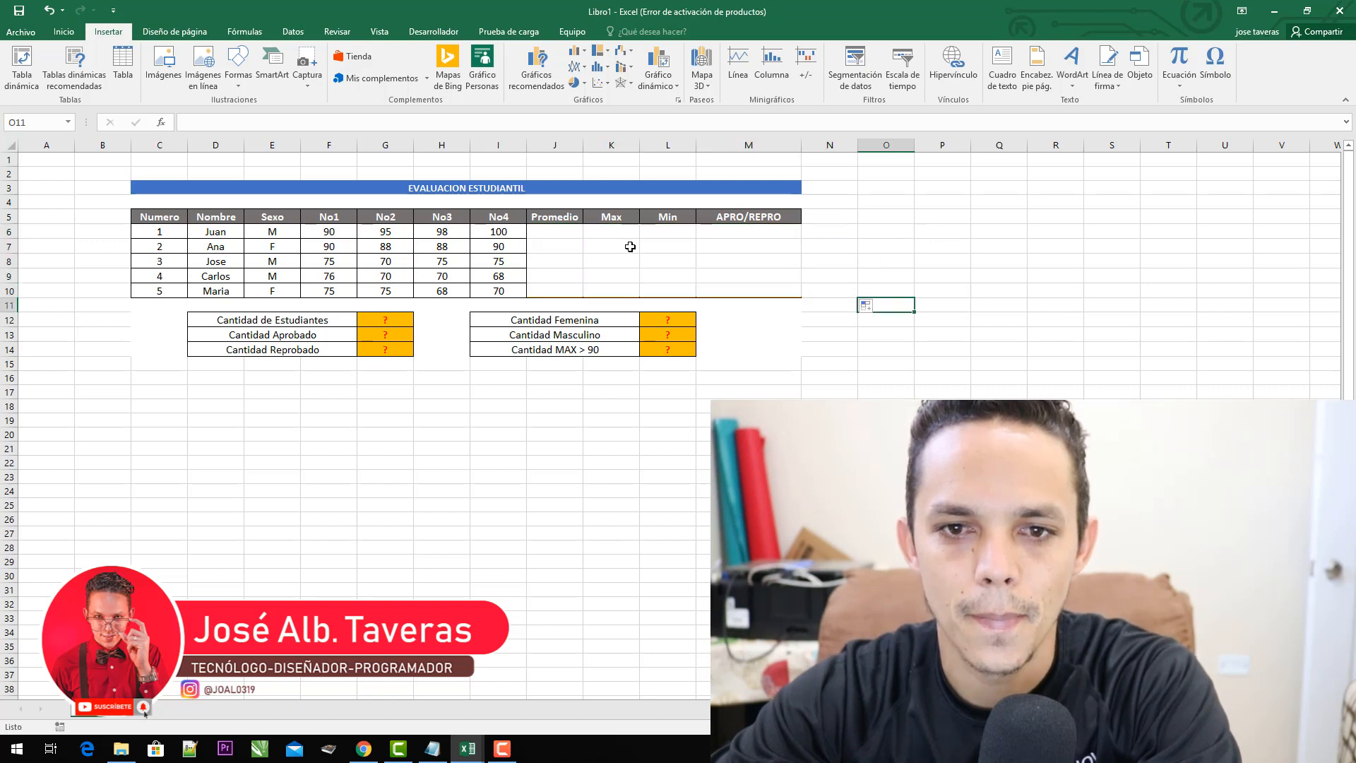
# - Widen the Promedio column to about 163 pixels and apply all borders to J6:M10
pyautogui.click(565, 233)
pyautogui.moveTo(629, 146); pyautogui.dragTo(640, 146)
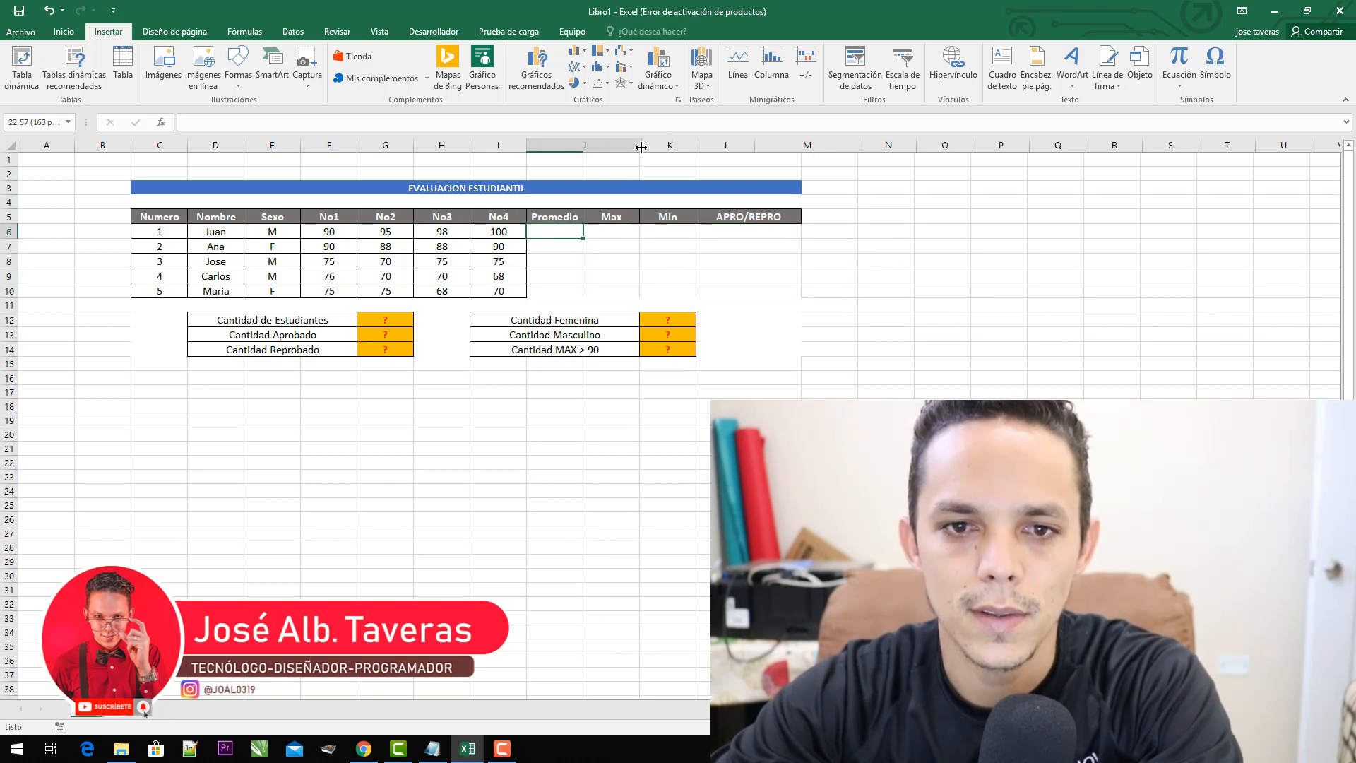
pyautogui.moveTo(854, 290); pyautogui.dragTo(551, 232)
pyautogui.click(64, 31)
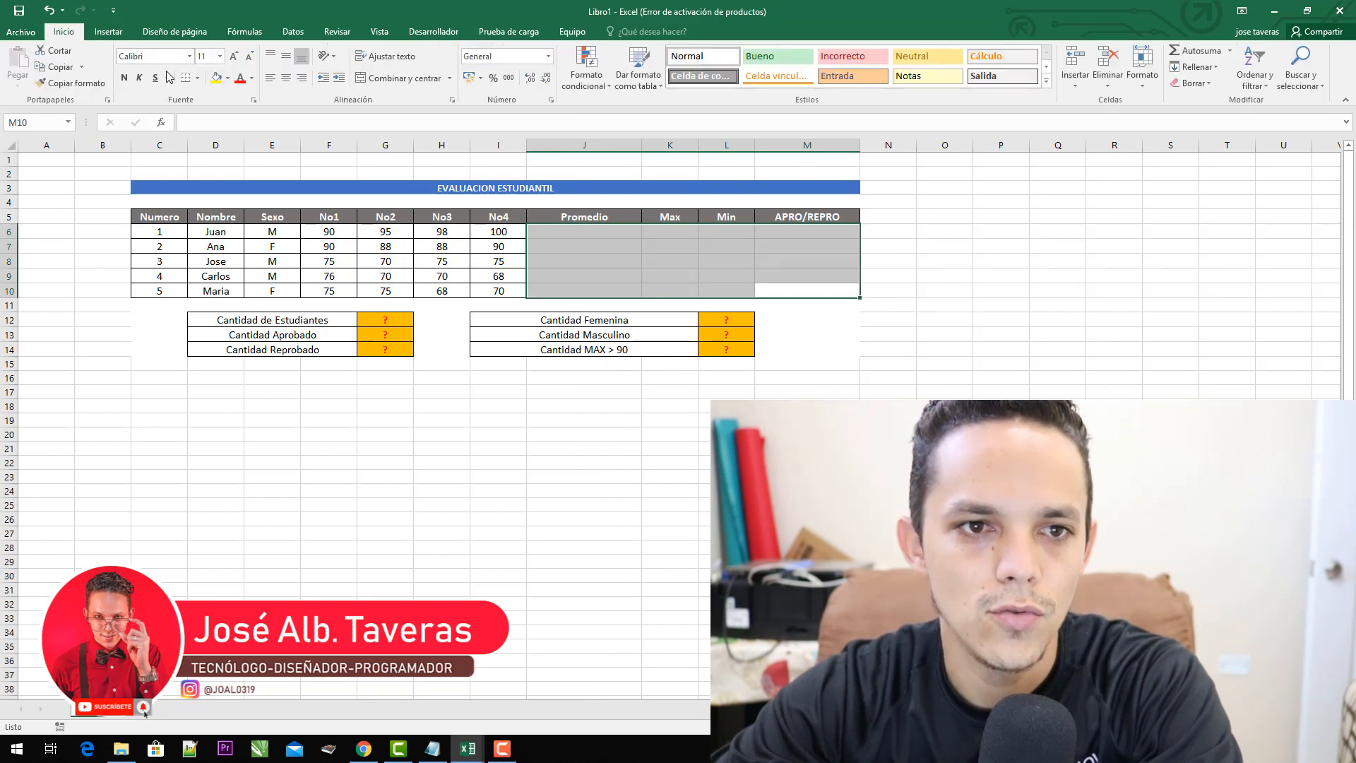
pyautogui.click(197, 78)
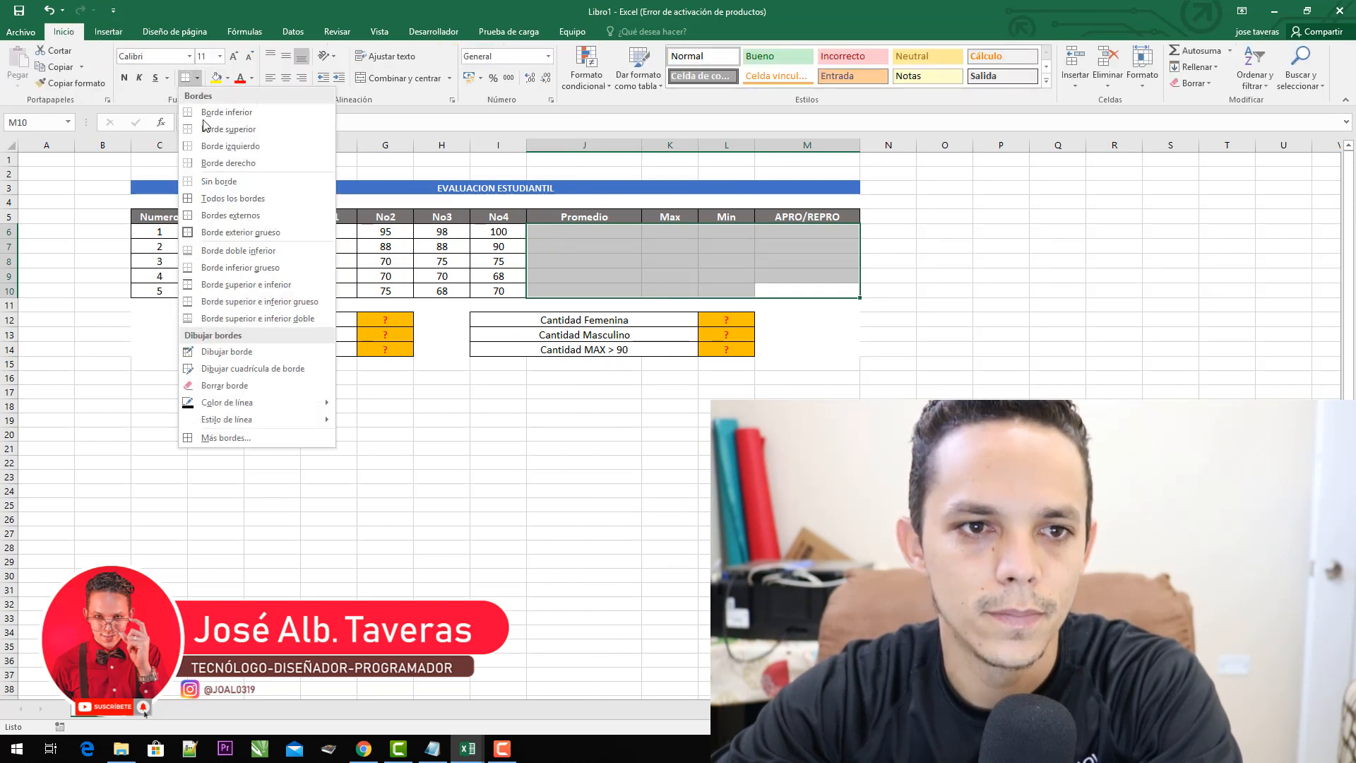
pyautogui.click(226, 197)
# - Enter the formula =PROMEDIO(F6:I6) in J6 to average the first student's four grades
pyautogui.click(576, 232)
pyautogui.write('=')
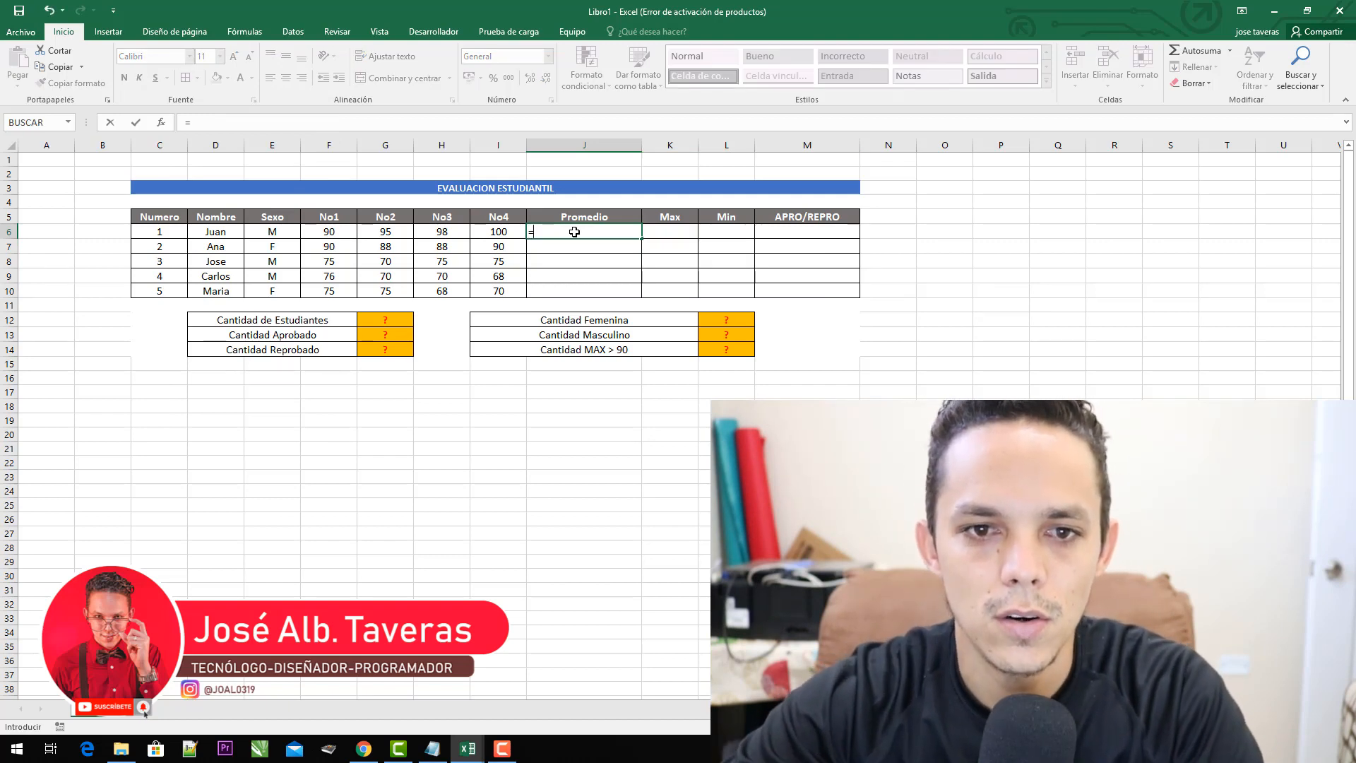
pyautogui.write('prom')
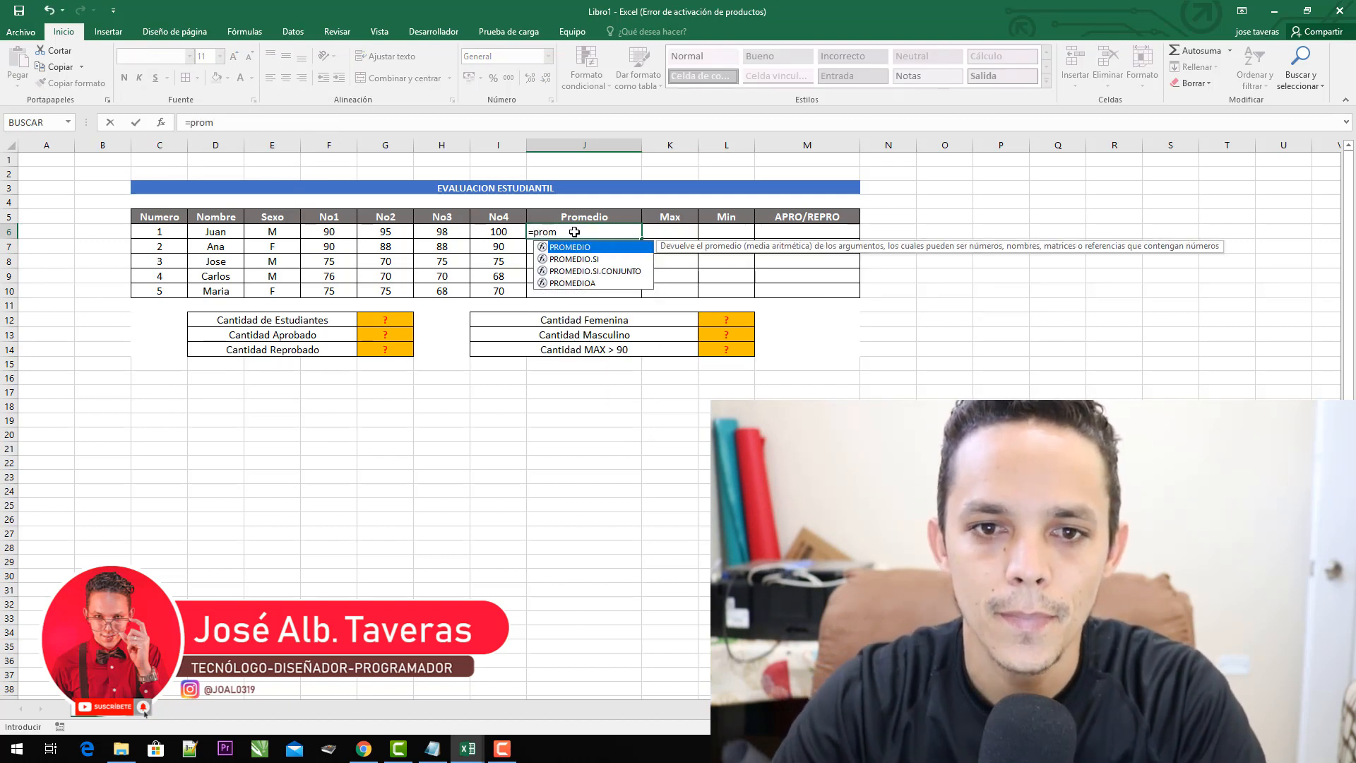
pyautogui.doubleClick(581, 249)
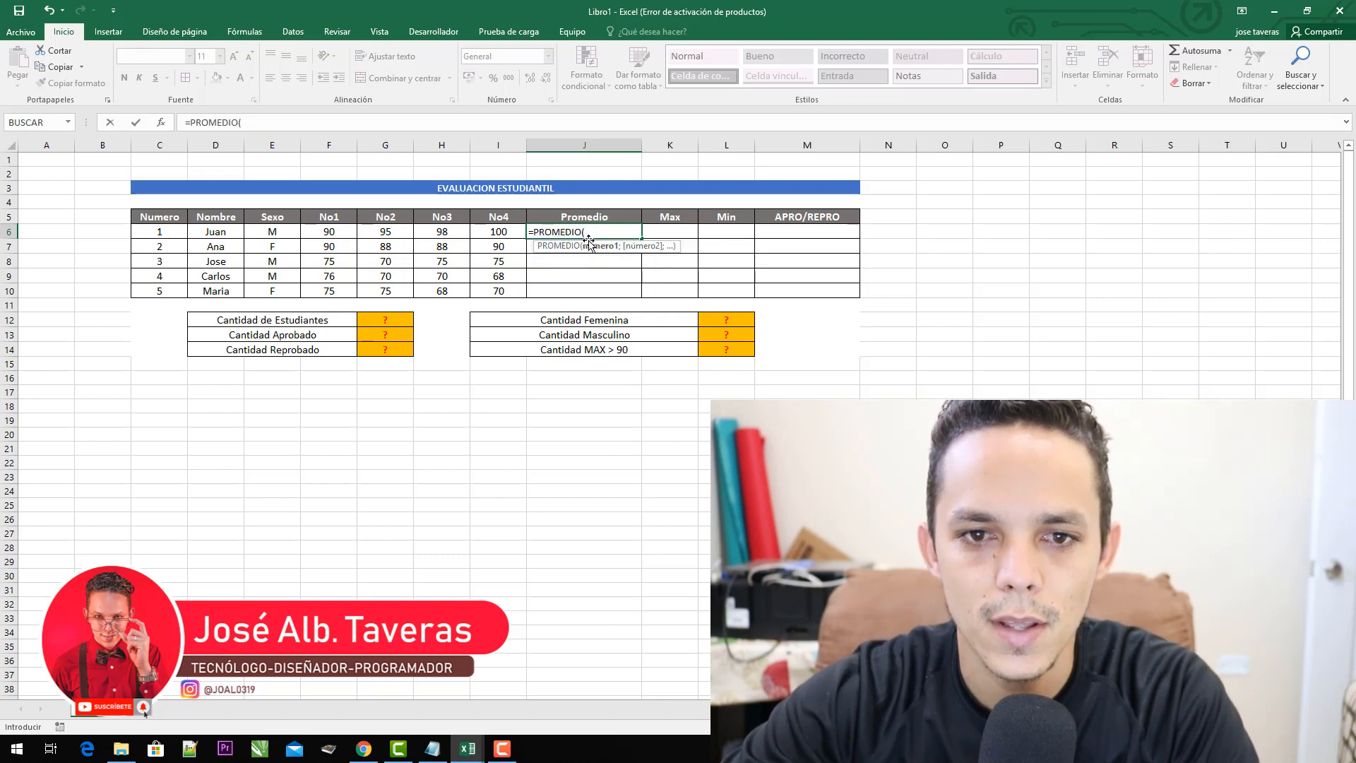
pyautogui.moveTo(320, 231); pyautogui.dragTo(487, 231)
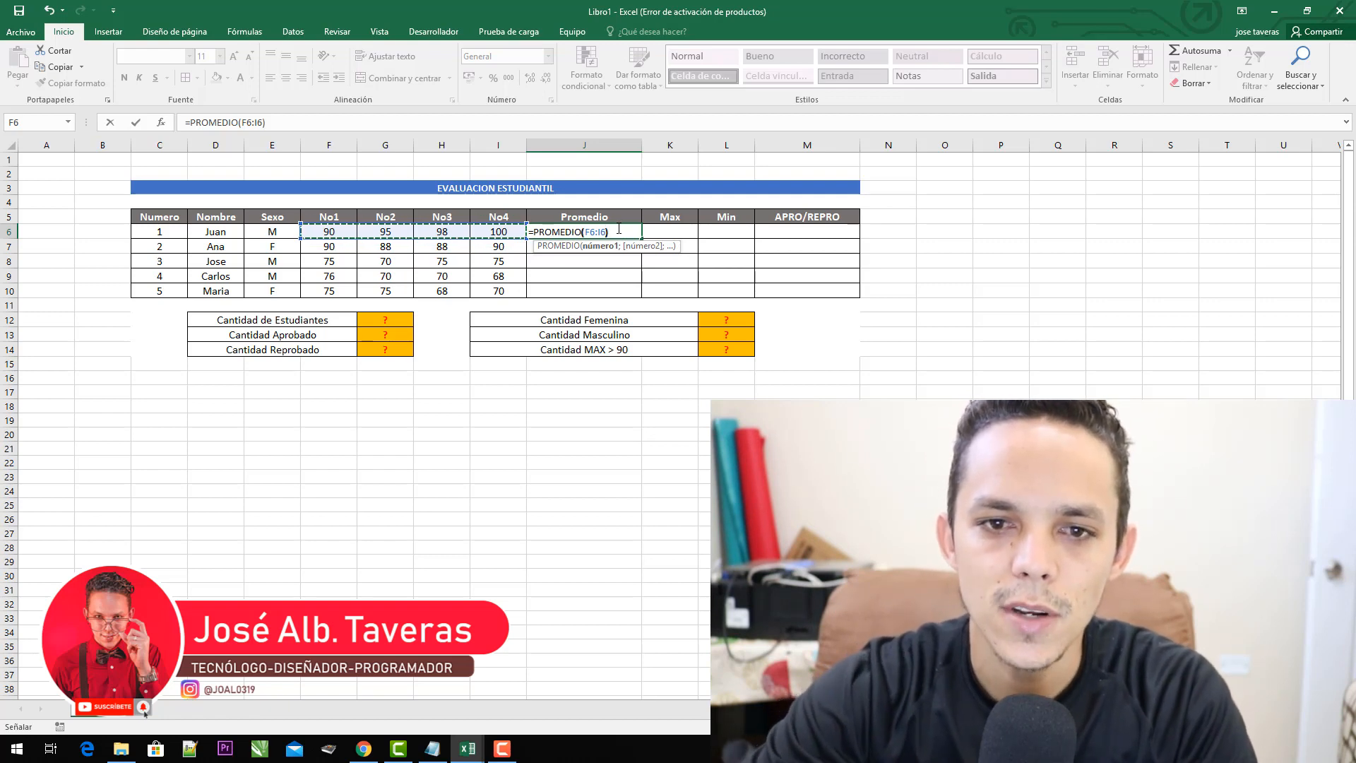
pyautogui.press('Return')
pyautogui.click(618, 230)
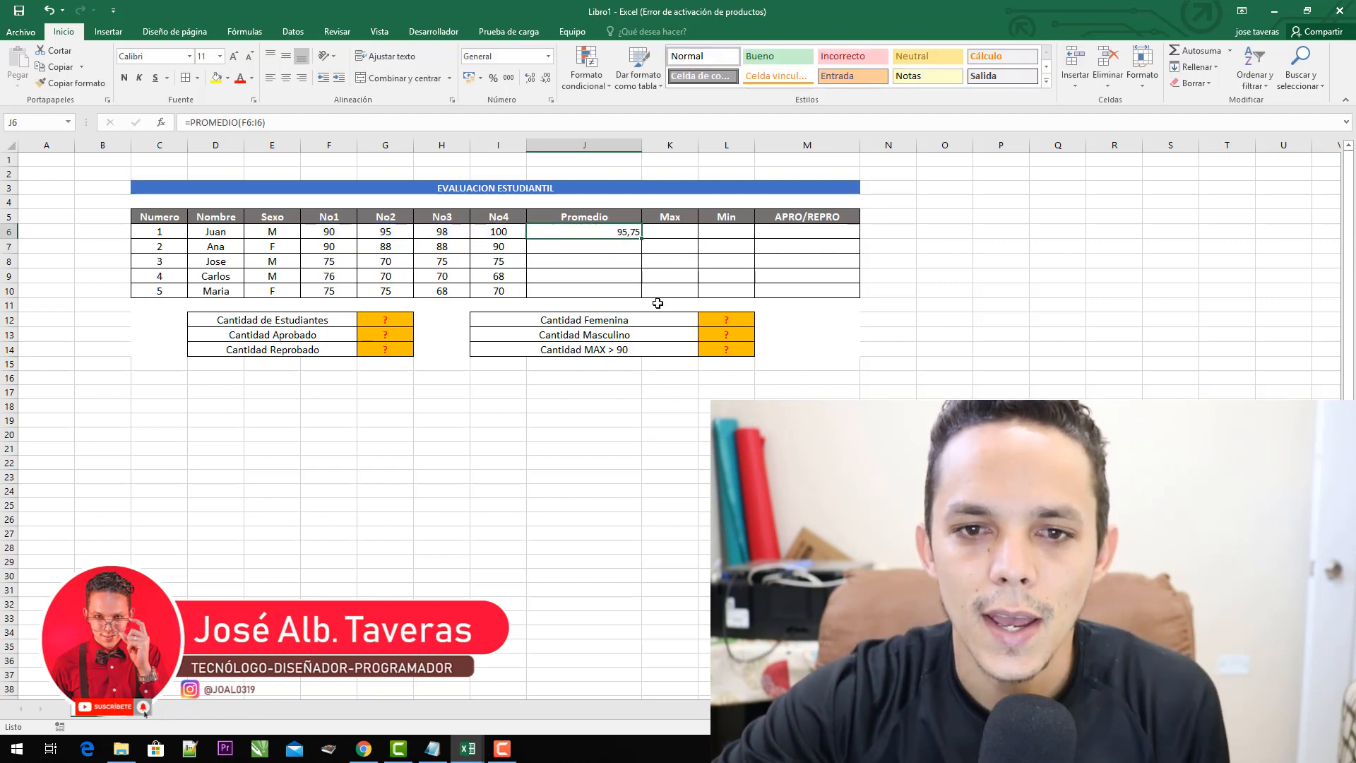
# - Center the J6 average, format it without decimals, and fill it down to J10
pyautogui.click(286, 81)
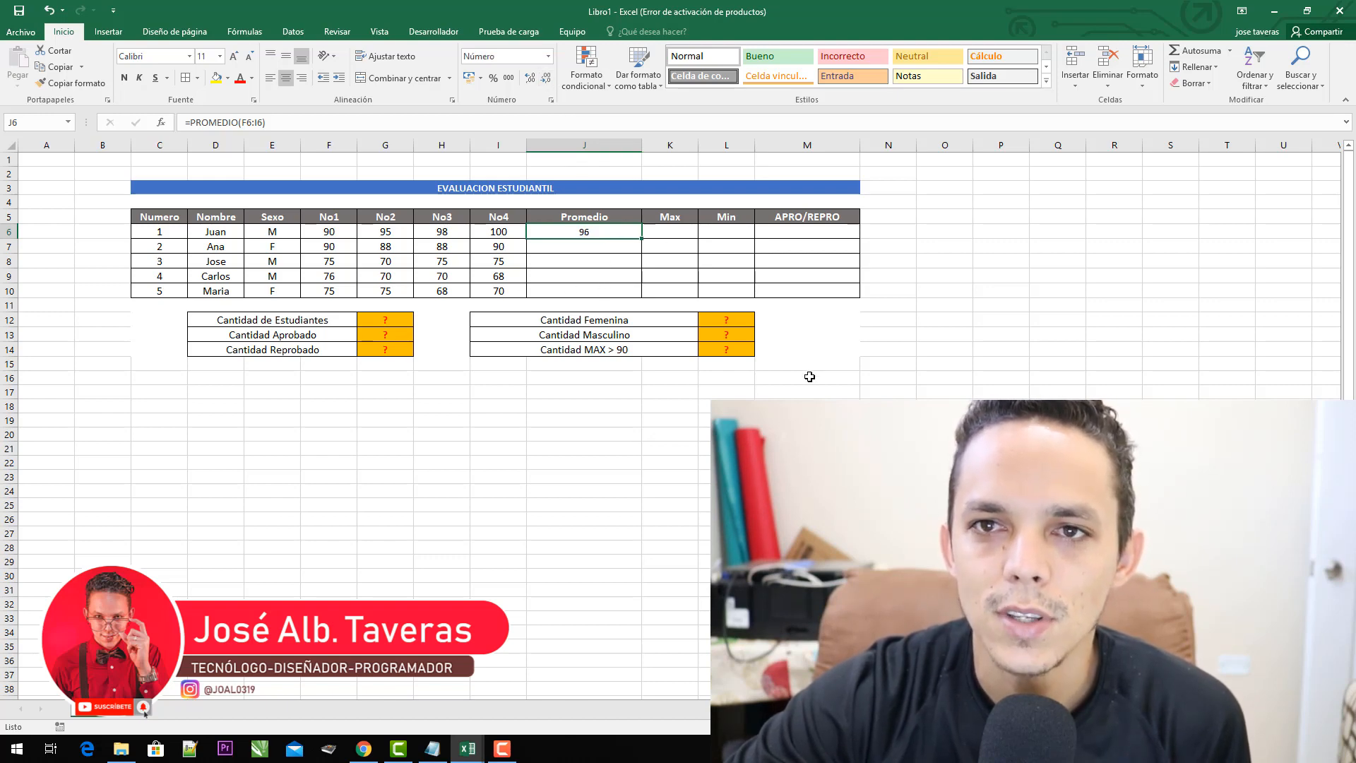
pyautogui.click(541, 248)
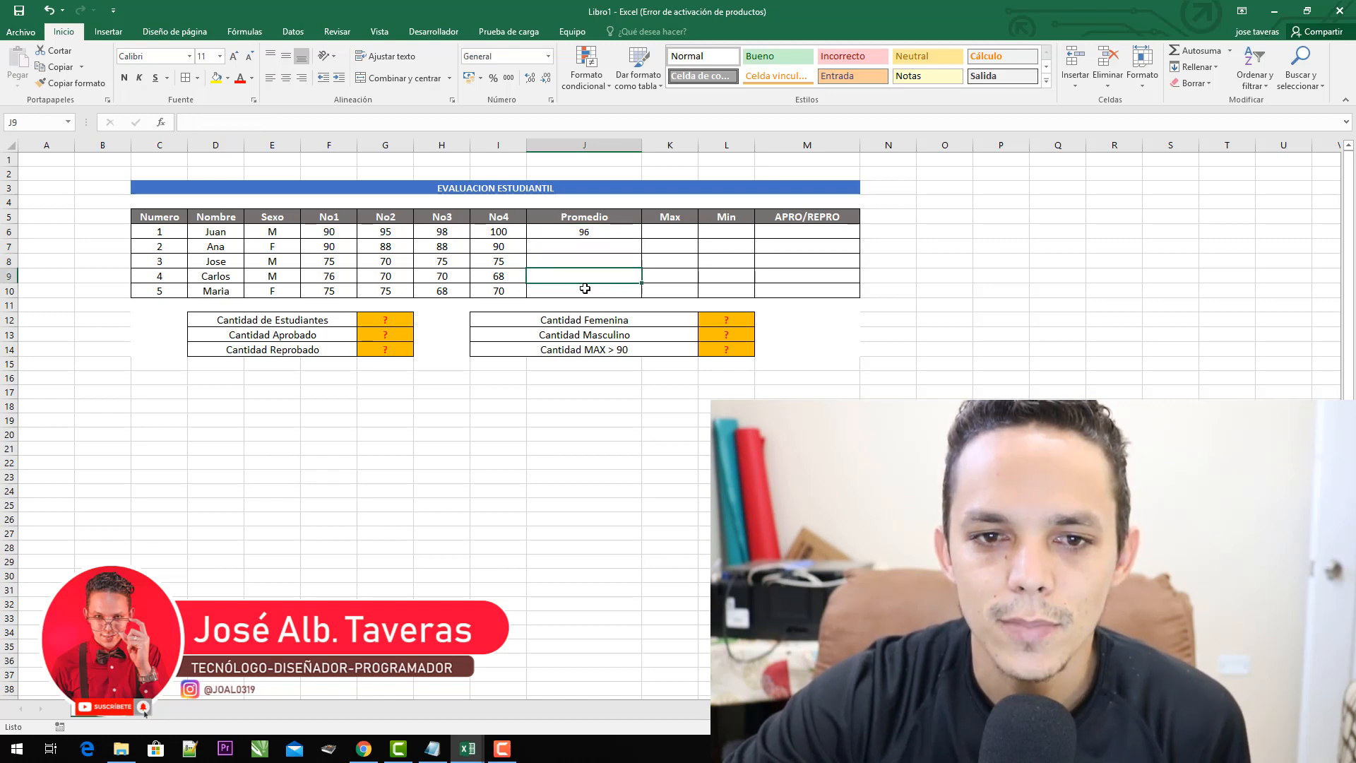
pyautogui.click(619, 234)
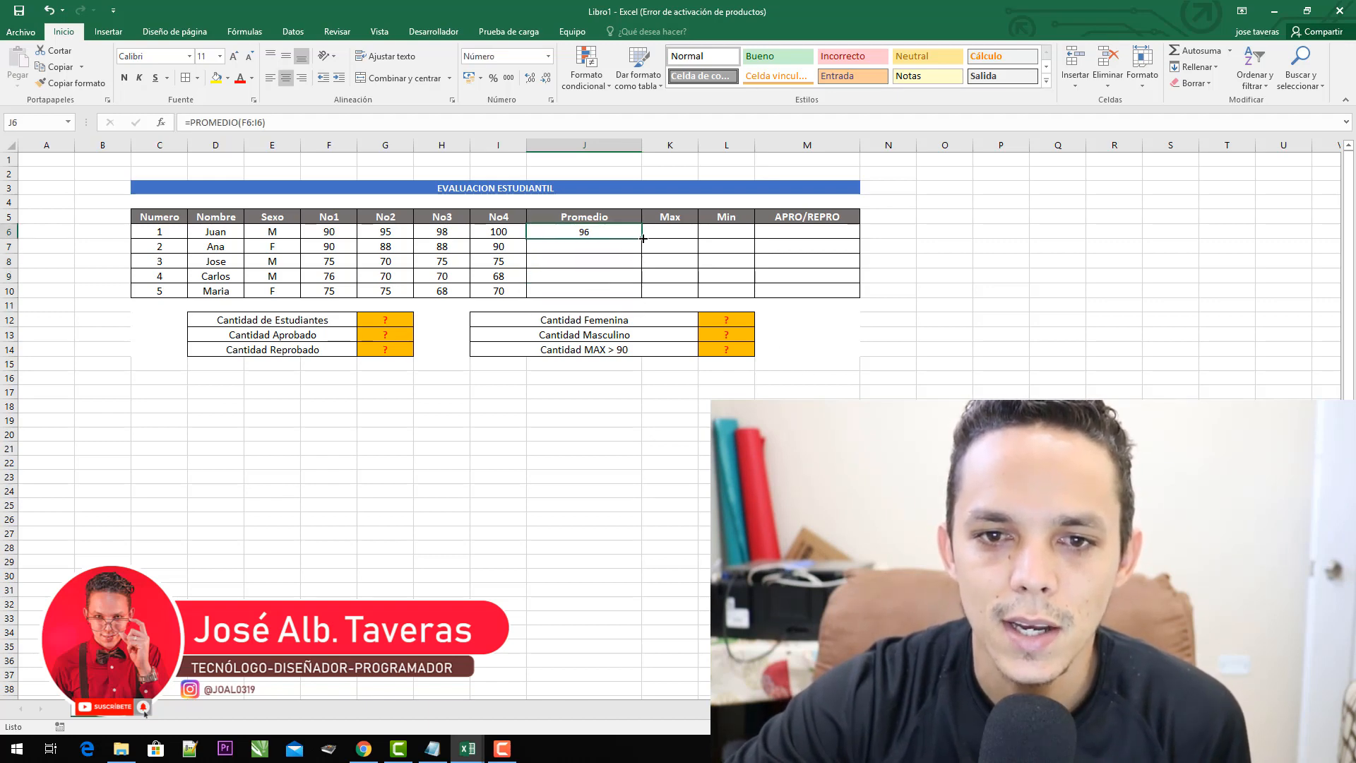
pyautogui.moveTo(641, 239); pyautogui.dragTo(646, 304)
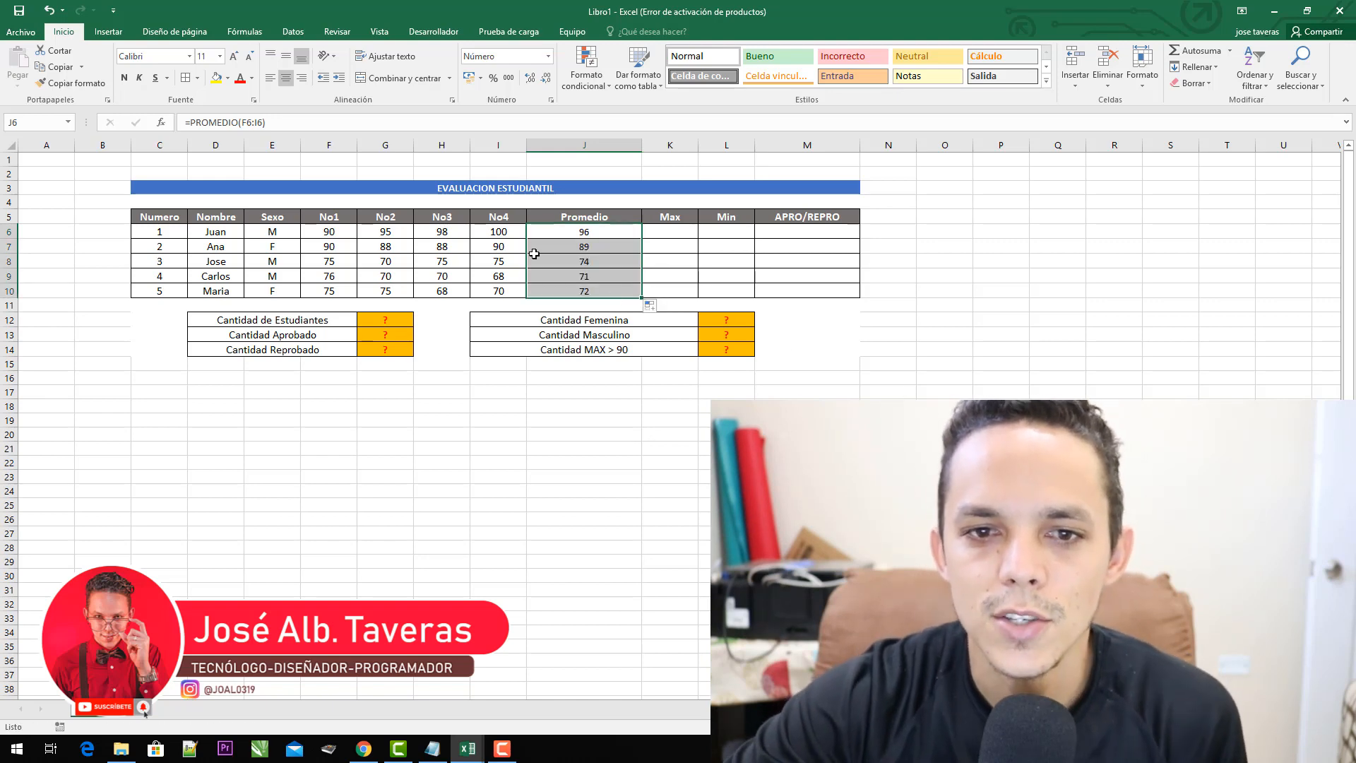
# - Check the copied average formulas cell by cell down the Promedio column
pyautogui.press('Down')
pyautogui.press('Down')
pyautogui.press('Down')
pyautogui.press('Down')
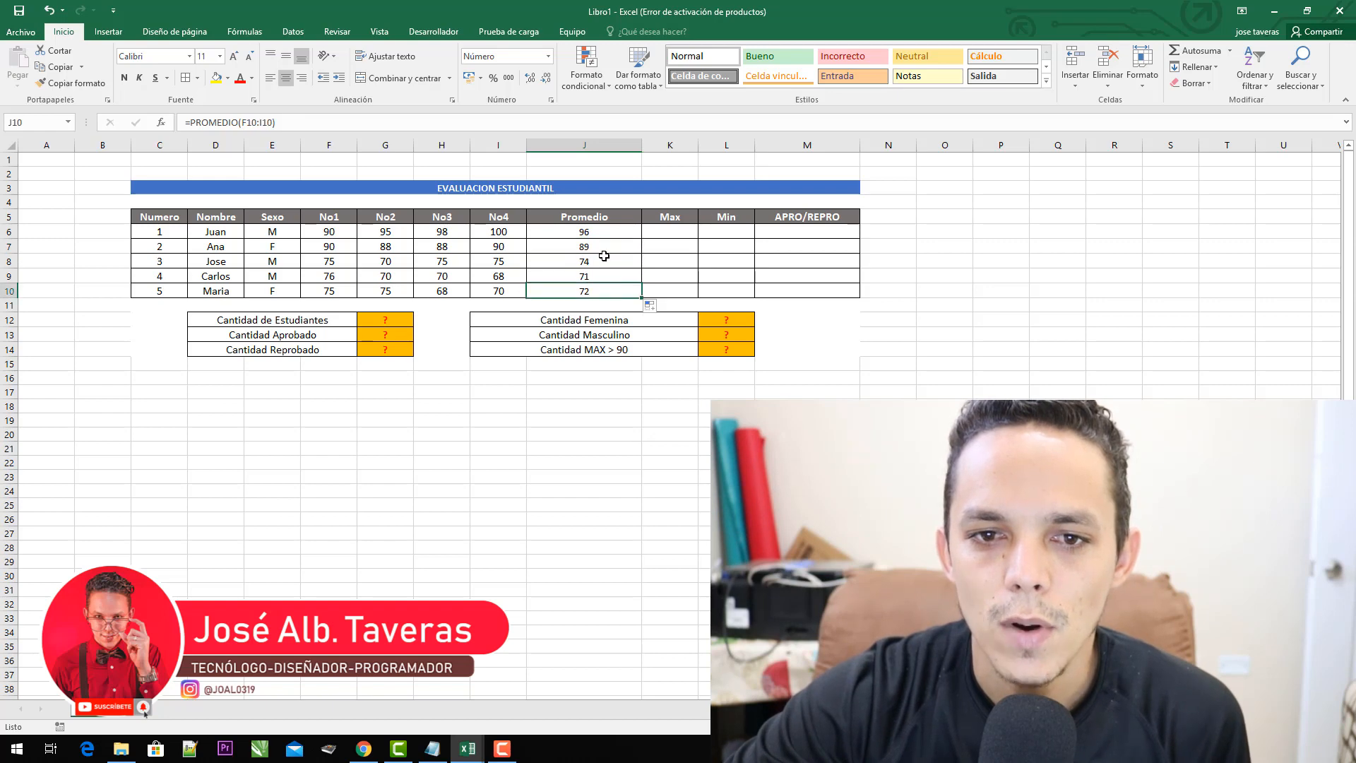
pyautogui.press('Up')
pyautogui.press('Up')
pyautogui.press('Up')
pyautogui.press('Up')
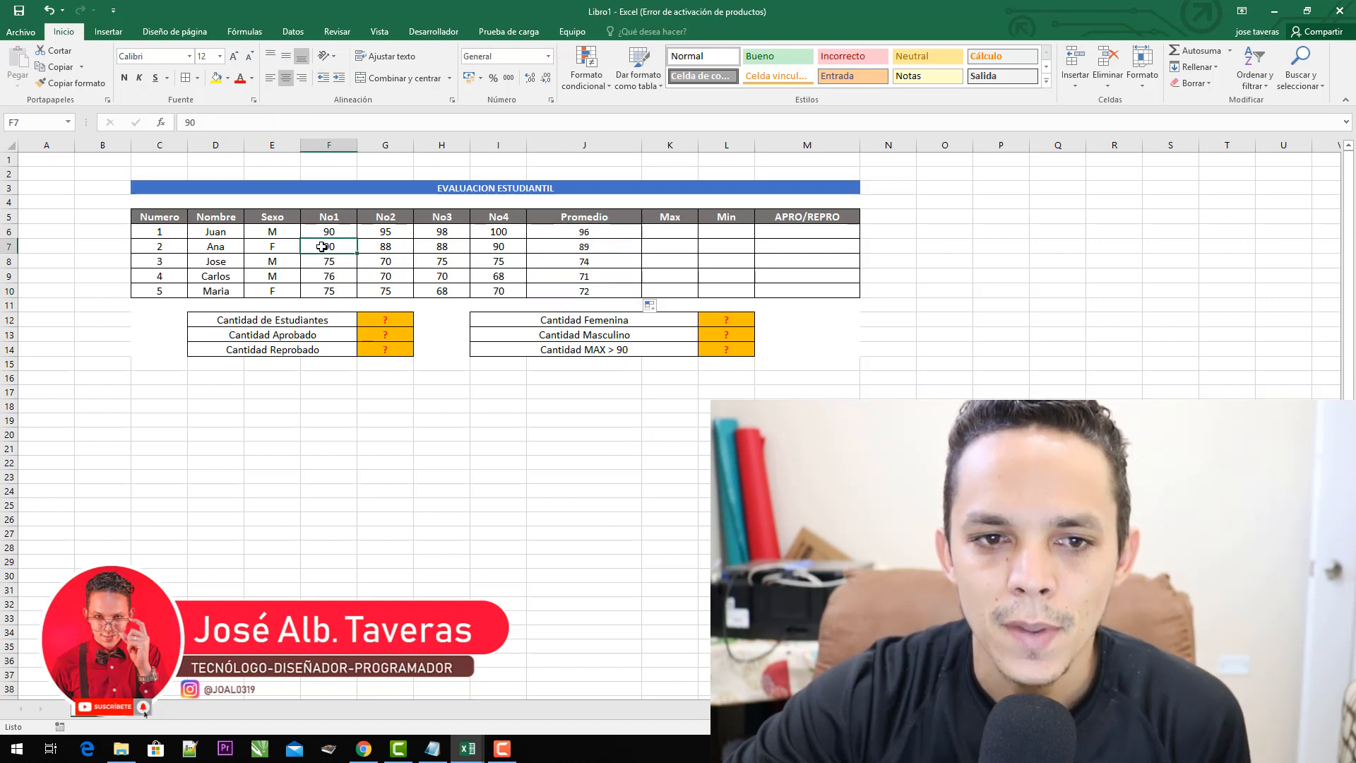
# - Set the second student's No1, No2 and No3 grades in F7:H7 to 60
pyautogui.click(322, 247)
pyautogui.write('60')
pyautogui.press('Tab')
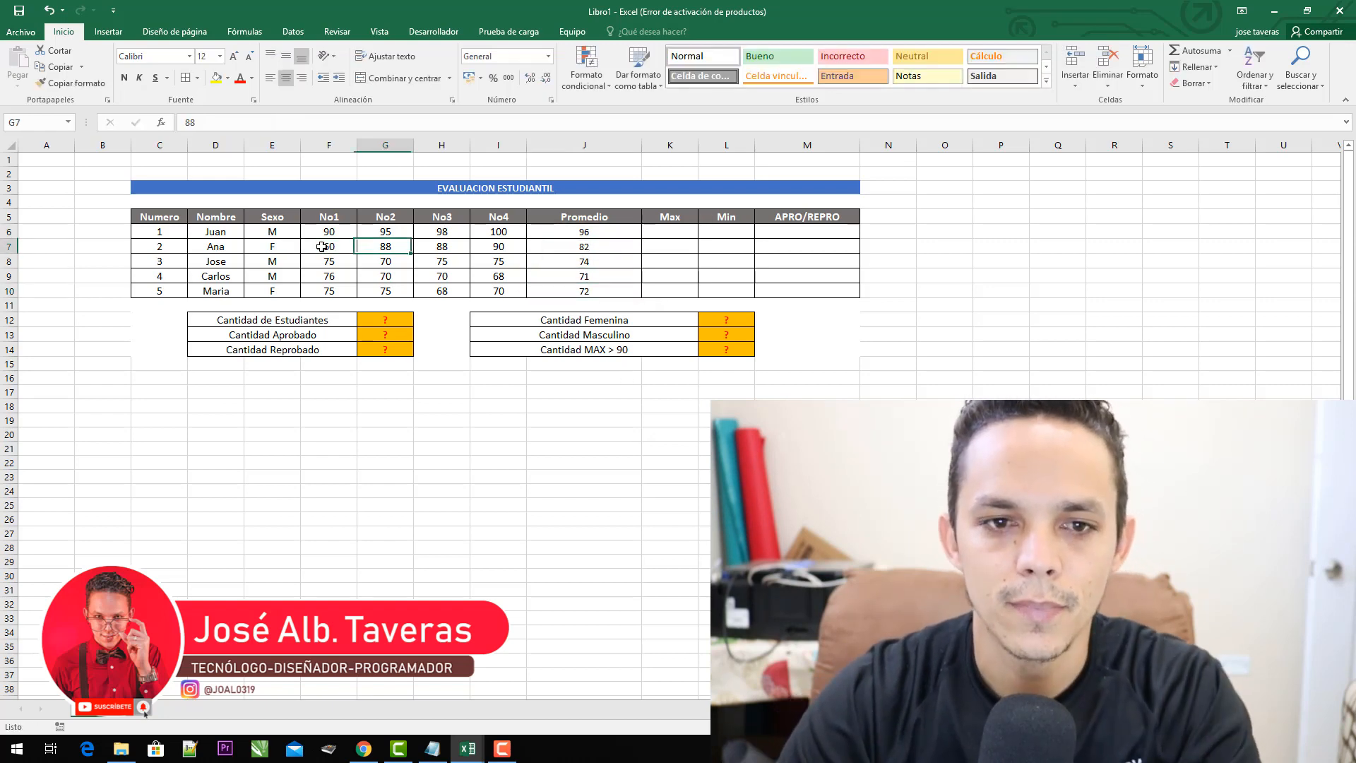
pyautogui.write('6')
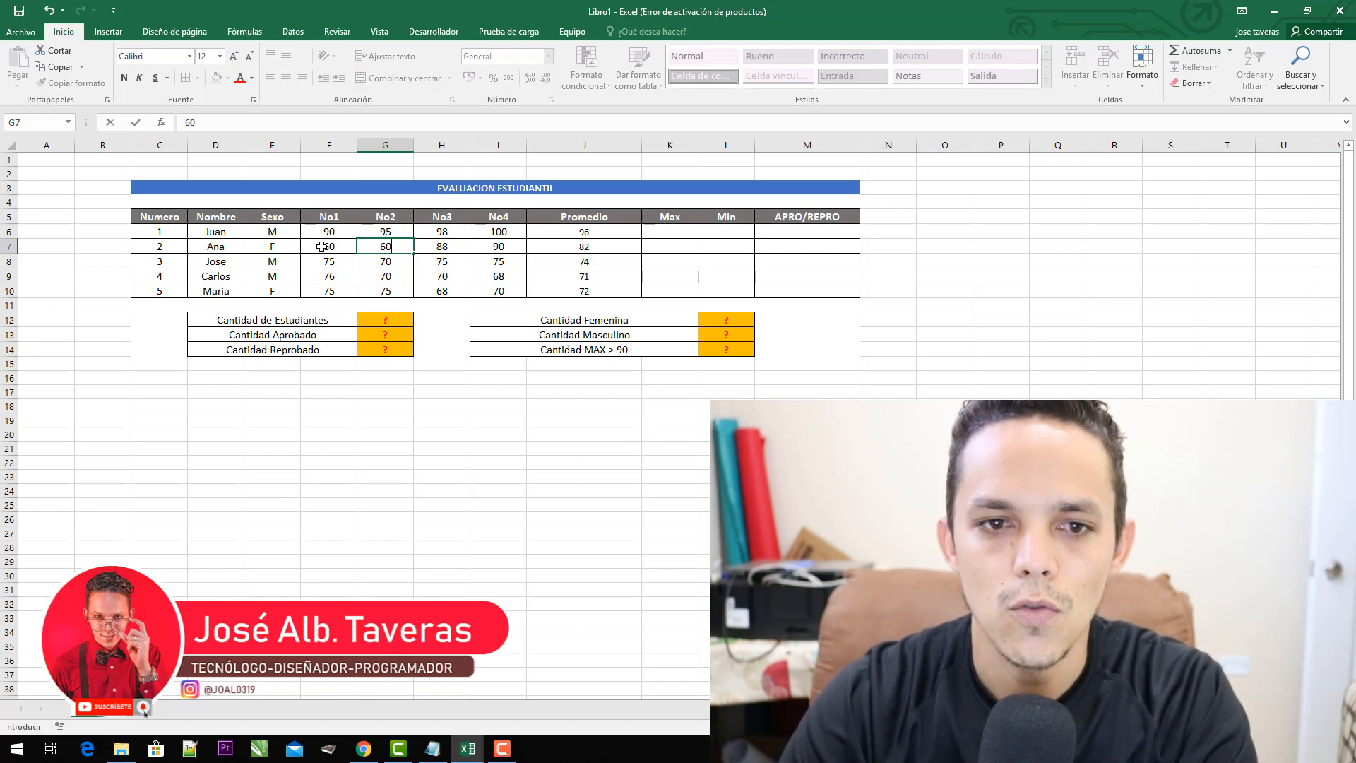
pyautogui.write('0')
pyautogui.press('Tab')
pyautogui.write('60')
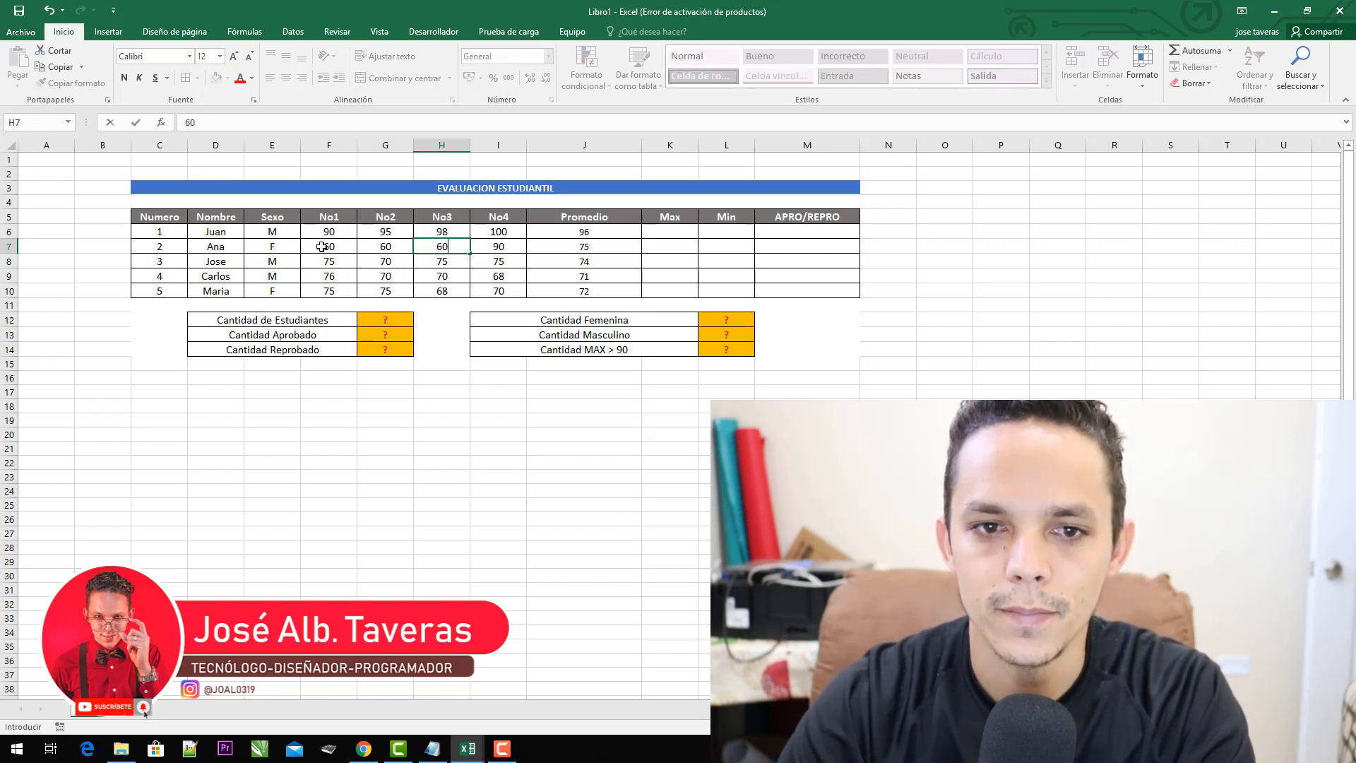
pyautogui.press('Tab')
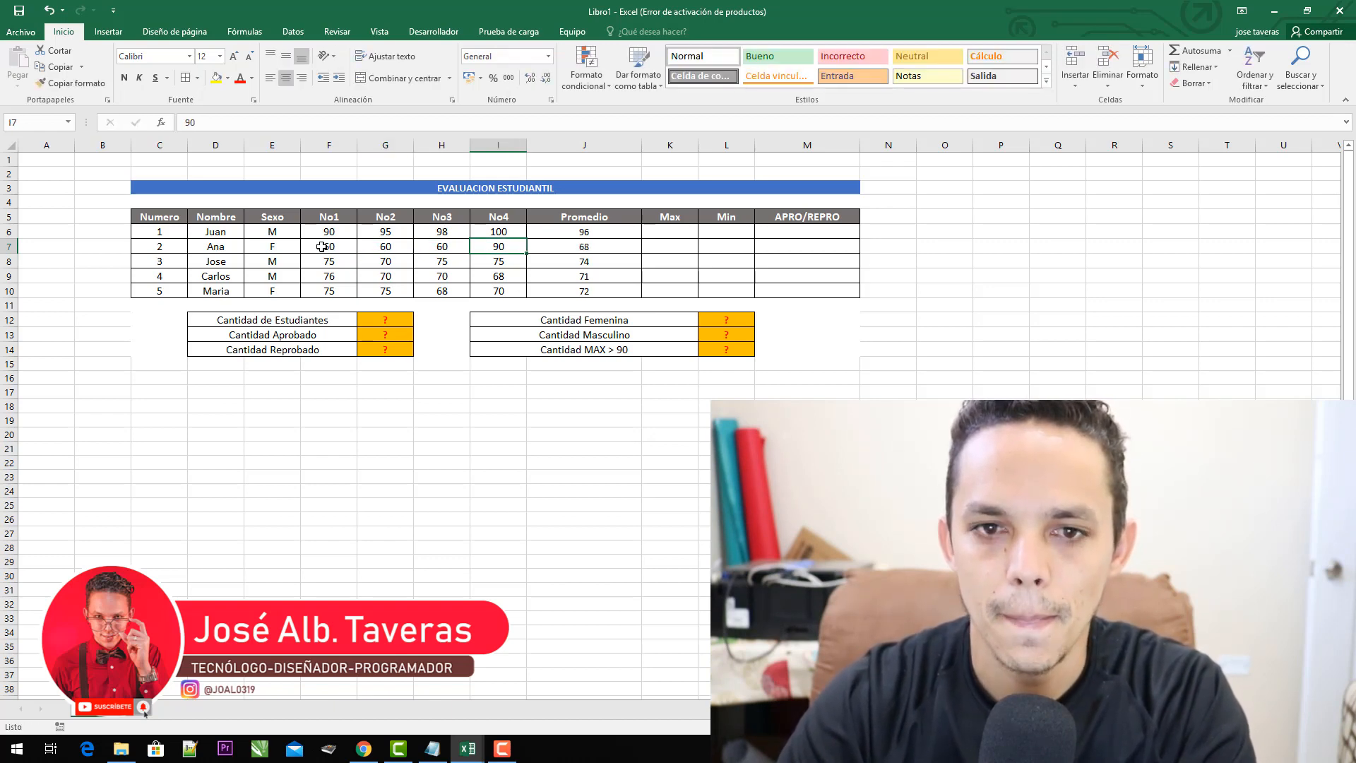
# - Set the fifth student's No2 grade in G10 to 60
pyautogui.click(372, 290)
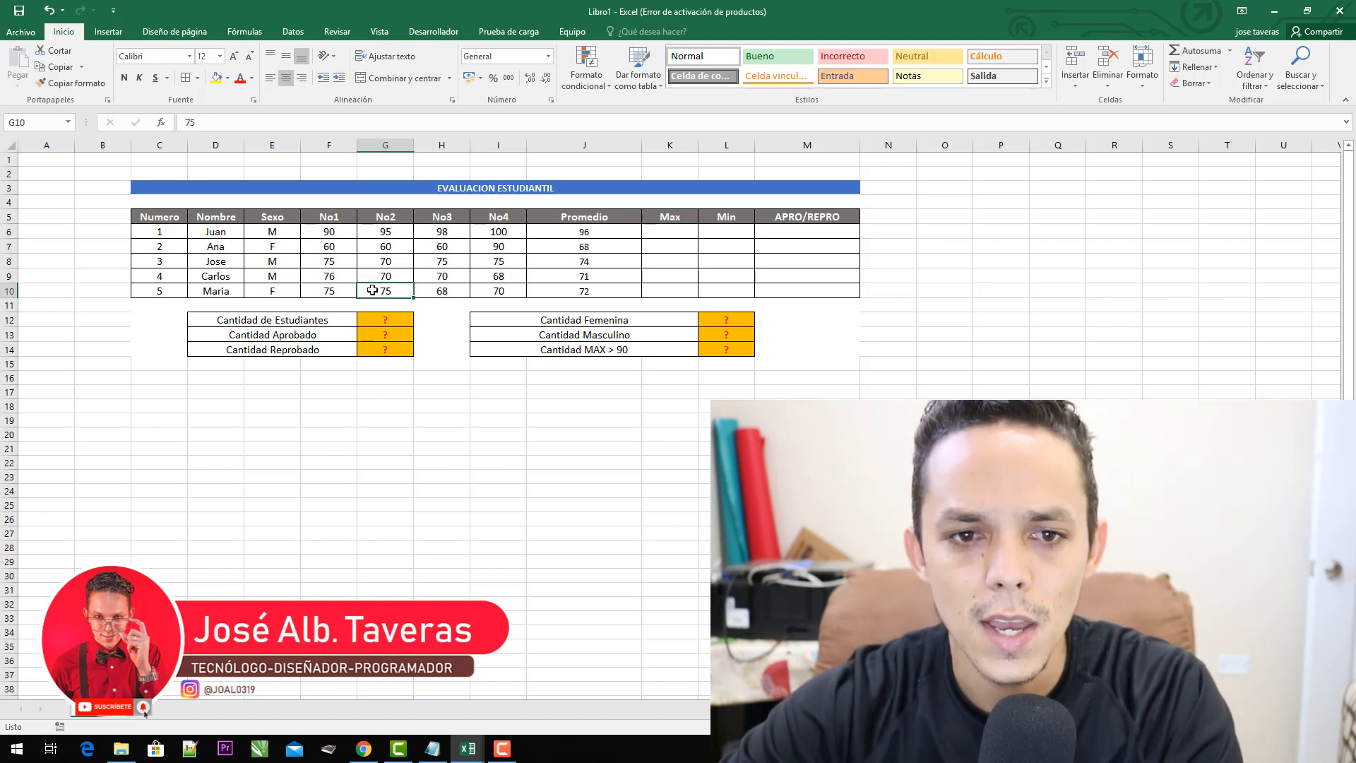
pyautogui.write('60')
pyautogui.click(346, 291)
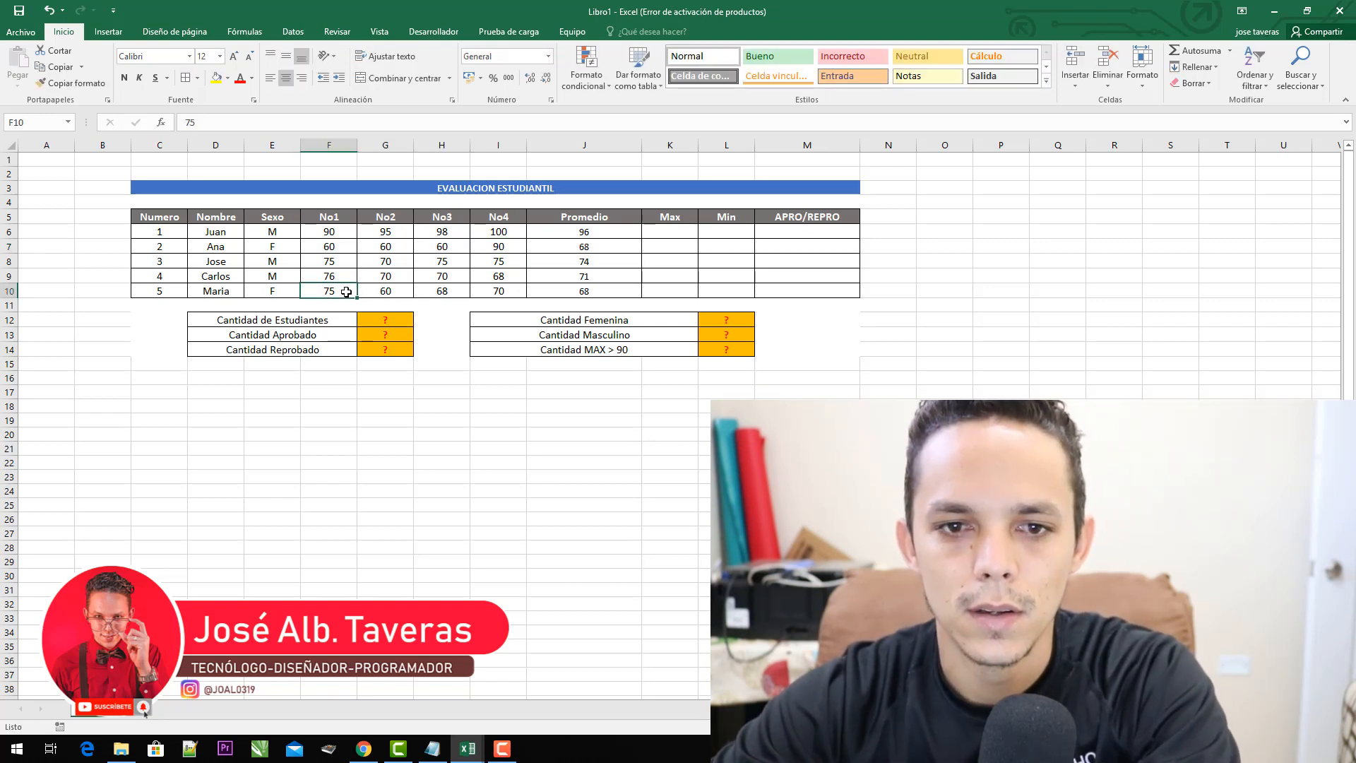
# - Review the recalculated averages in the Promedio column for the students
pyautogui.click(586, 249)
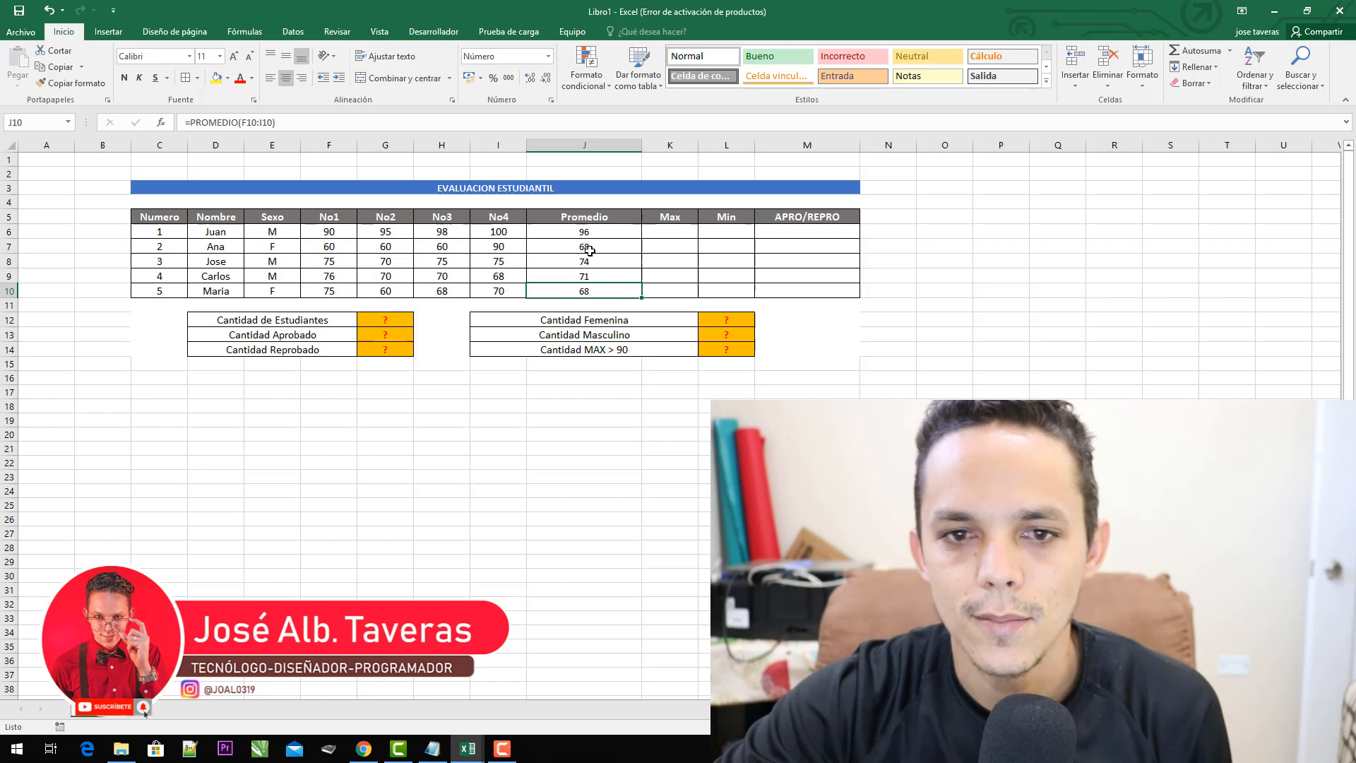
pyautogui.click(602, 291)
pyautogui.click(605, 233)
pyautogui.click(608, 247)
pyautogui.click(611, 277)
pyautogui.click(614, 292)
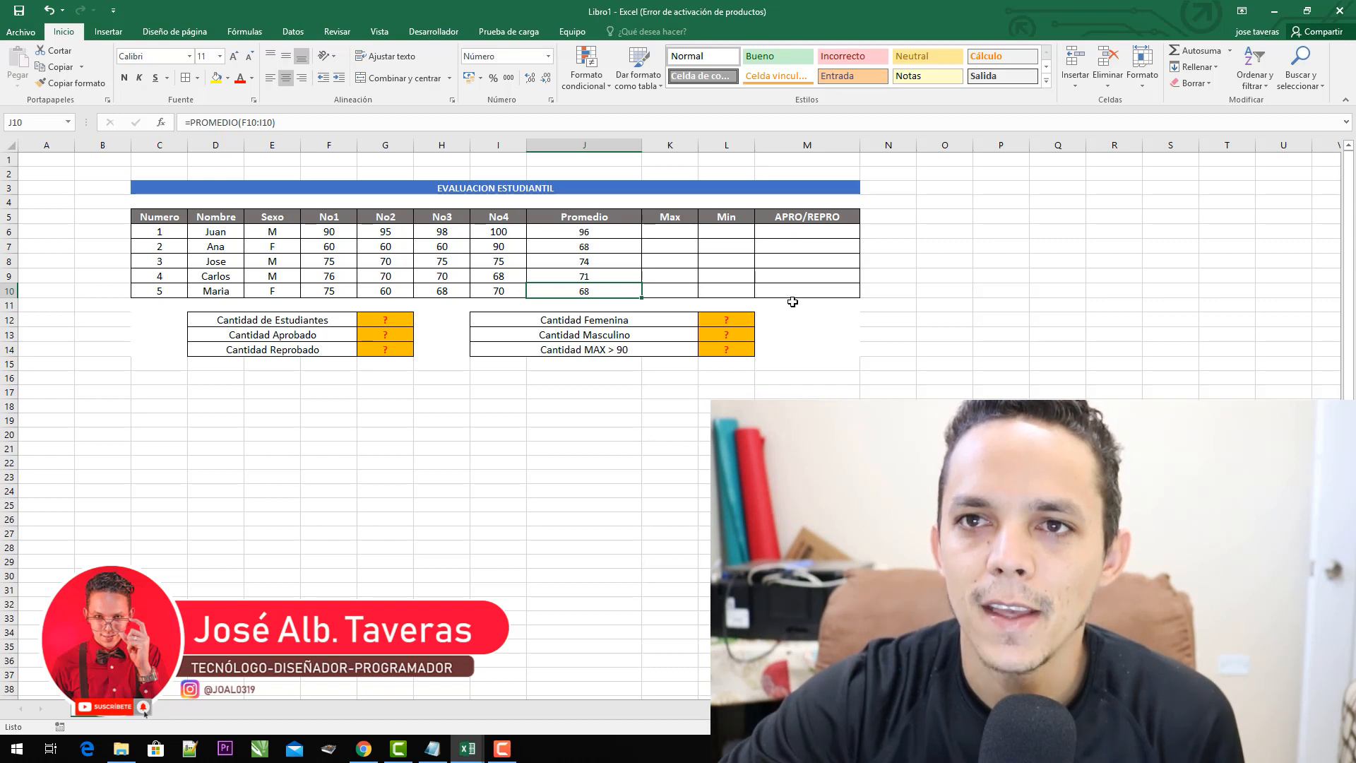
# - Enter the formula =MAX(F6:I6) in K6 to get the first student's highest grade
pyautogui.click(680, 233)
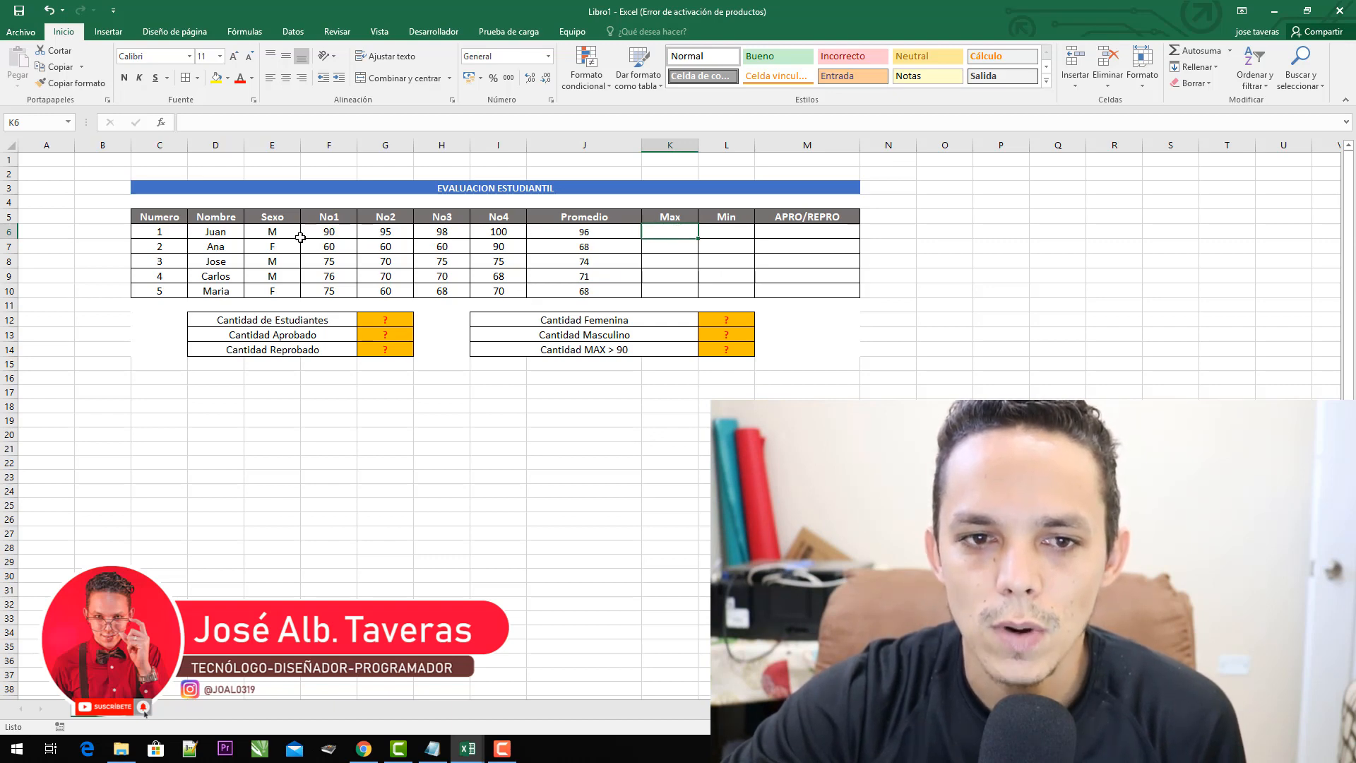
pyautogui.doubleClick(673, 230)
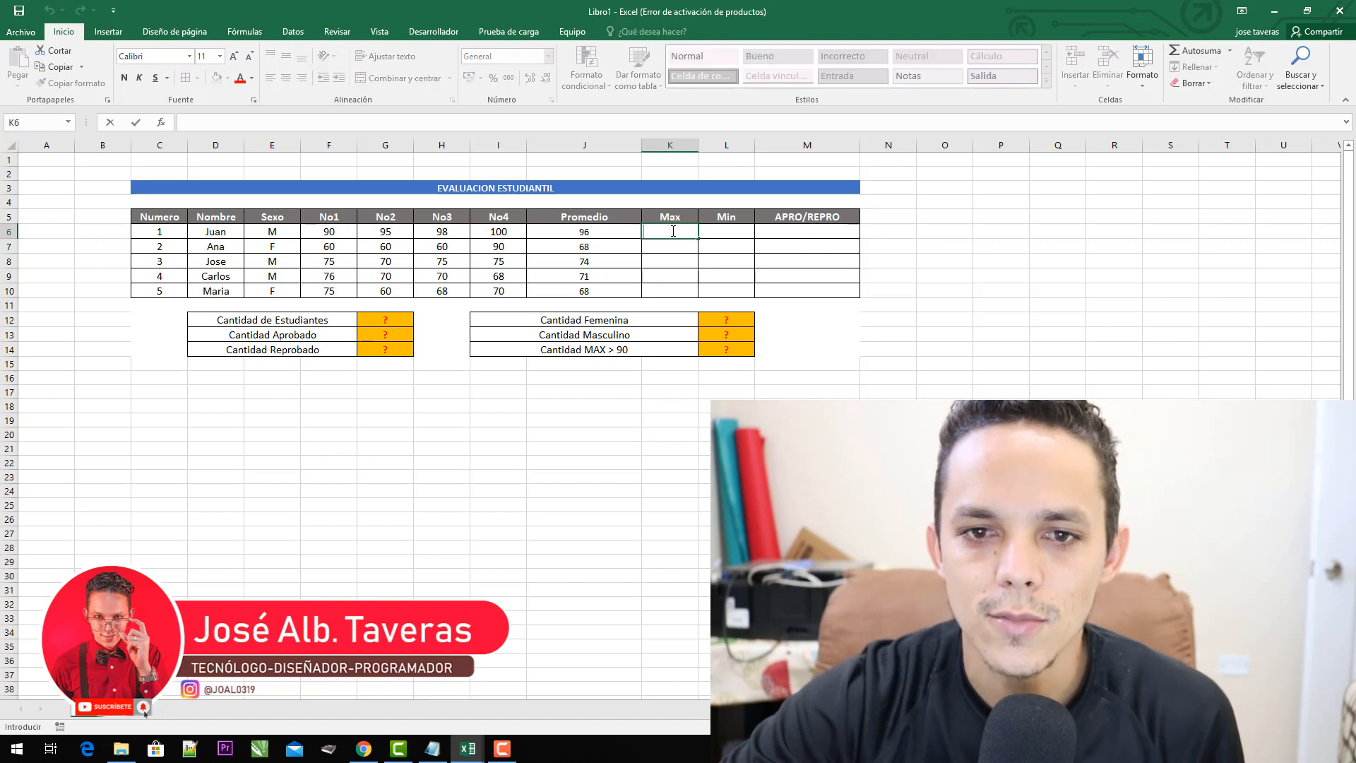
pyautogui.write('=max')
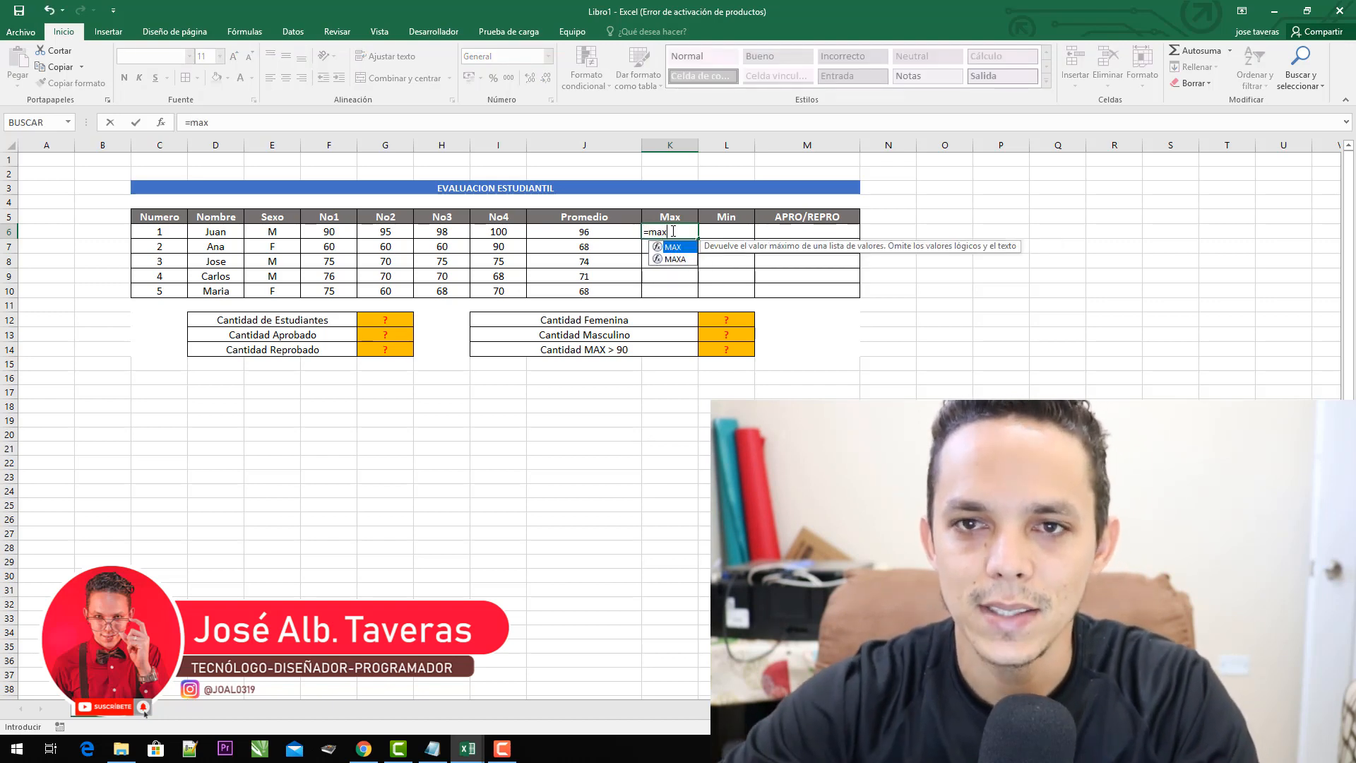
pyautogui.press('Tab')
pyautogui.moveTo(340, 231); pyautogui.dragTo(509, 237)
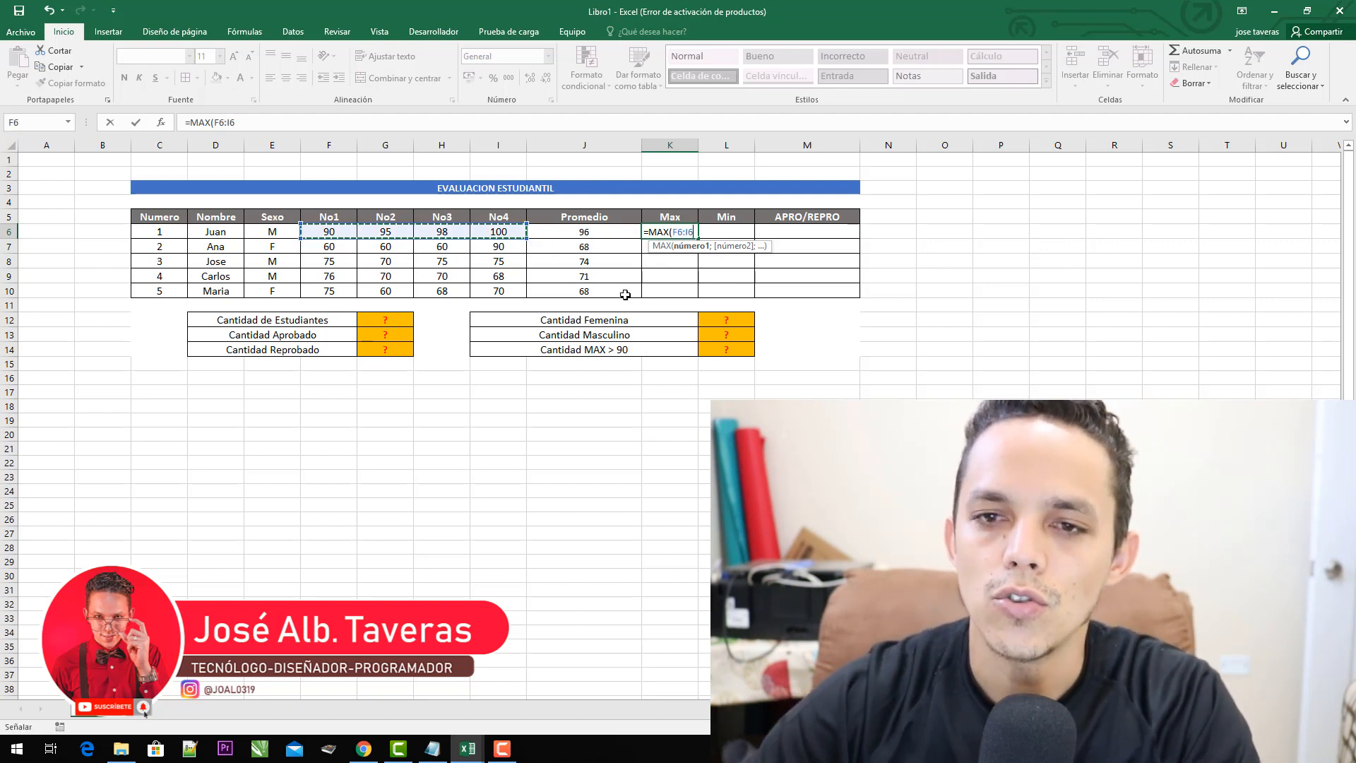
pyautogui.press('Return')
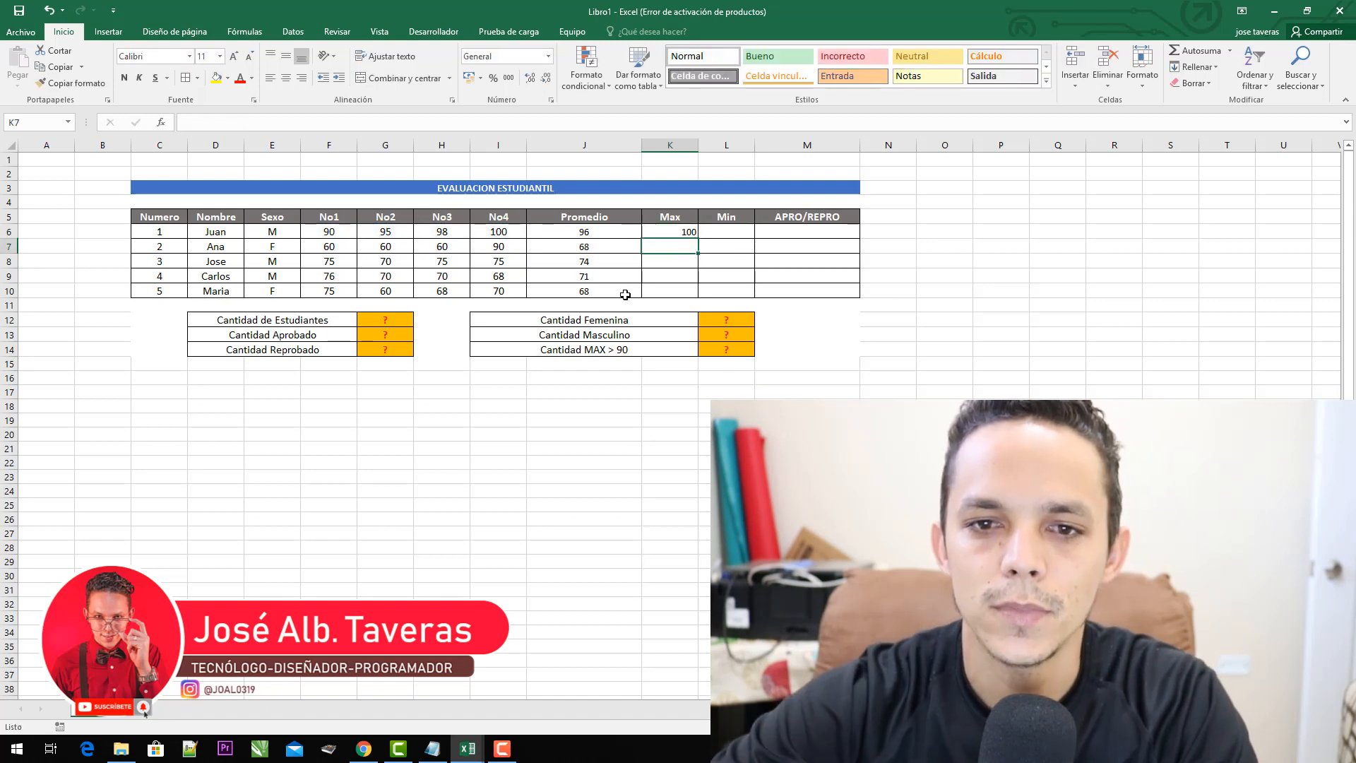
# - Center the K6 maximum and fill its formula down to K10
pyautogui.click(664, 233)
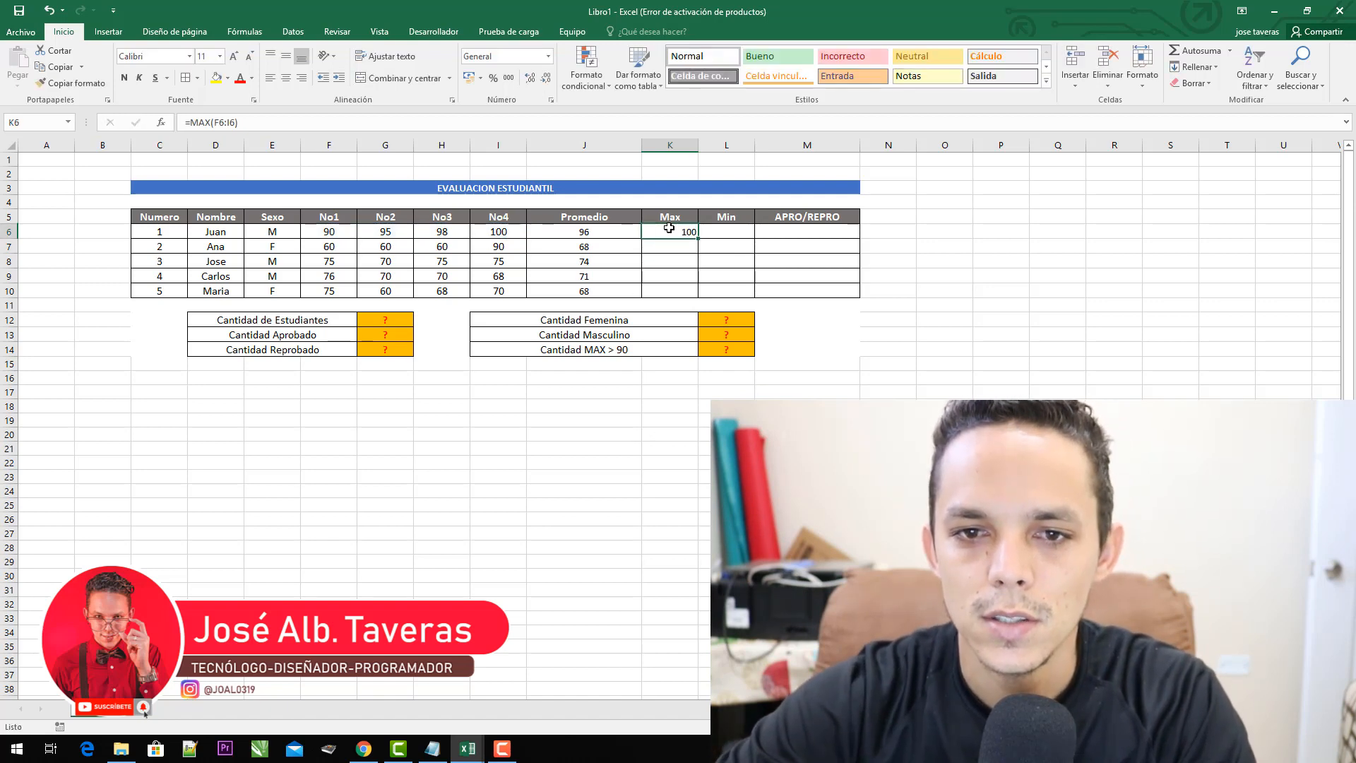
pyautogui.click(286, 78)
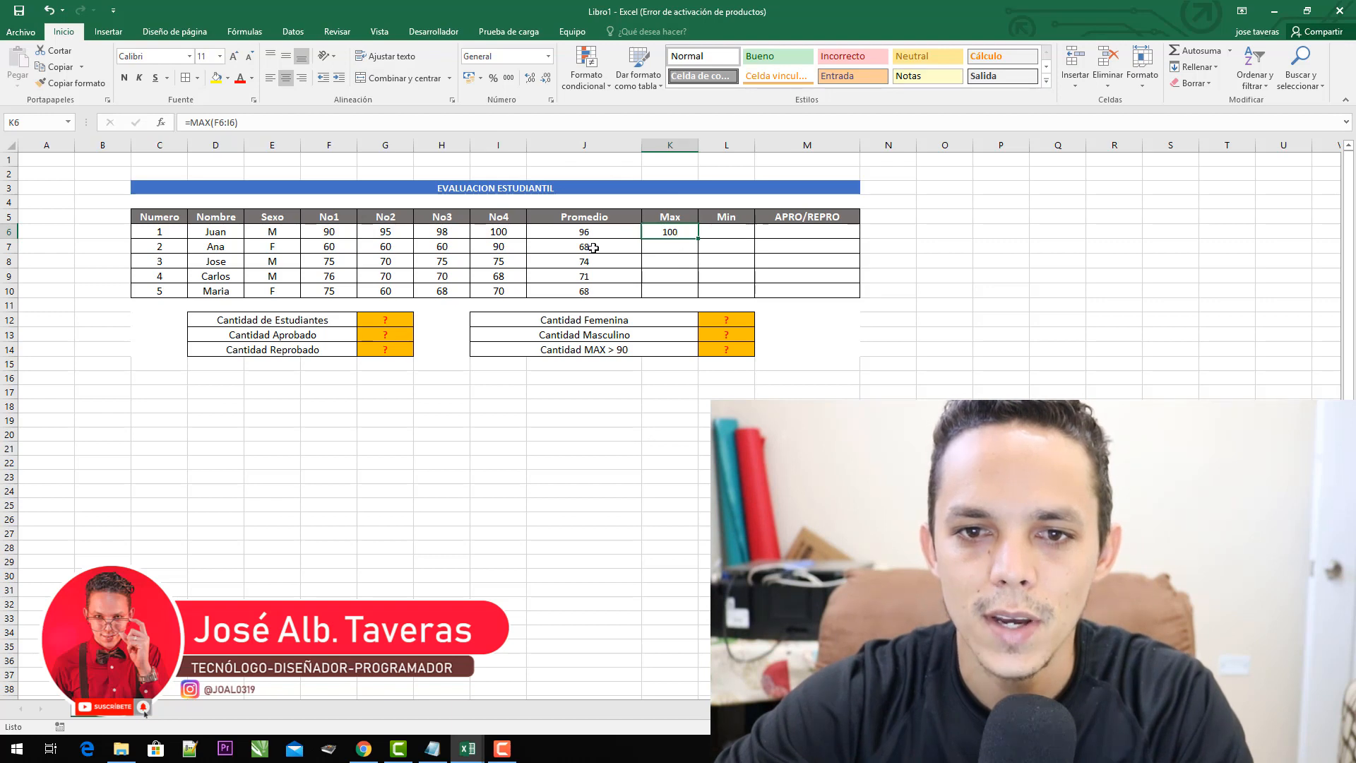
pyautogui.click(509, 231)
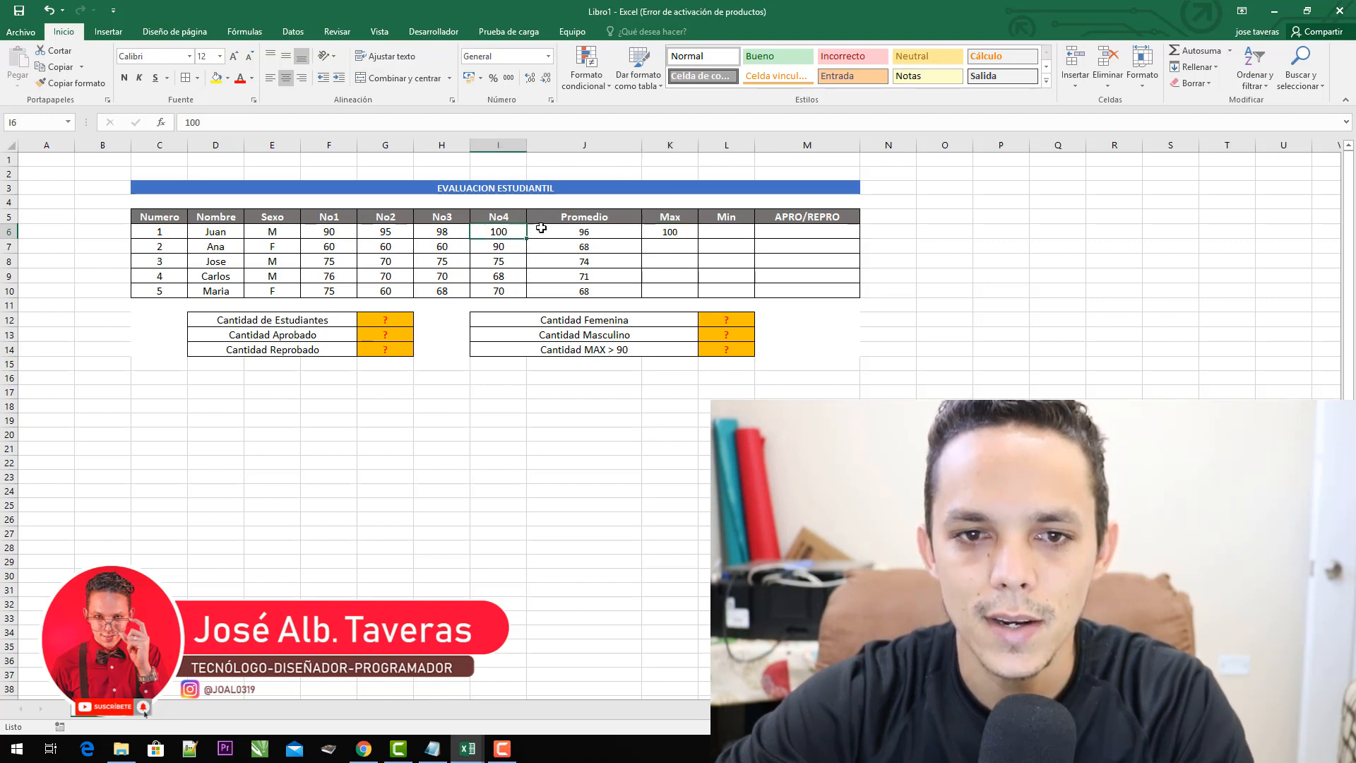
pyautogui.click(684, 236)
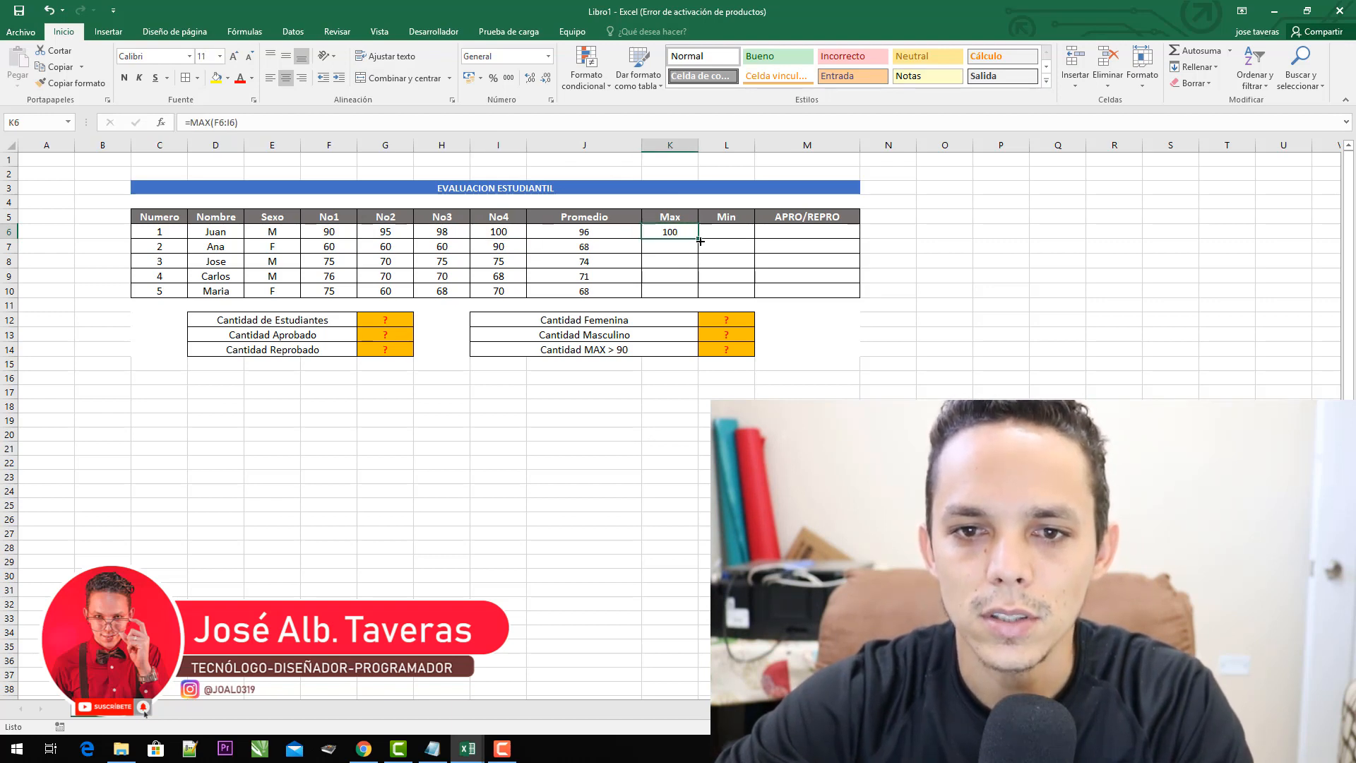
pyautogui.moveTo(700, 241); pyautogui.dragTo(698, 297)
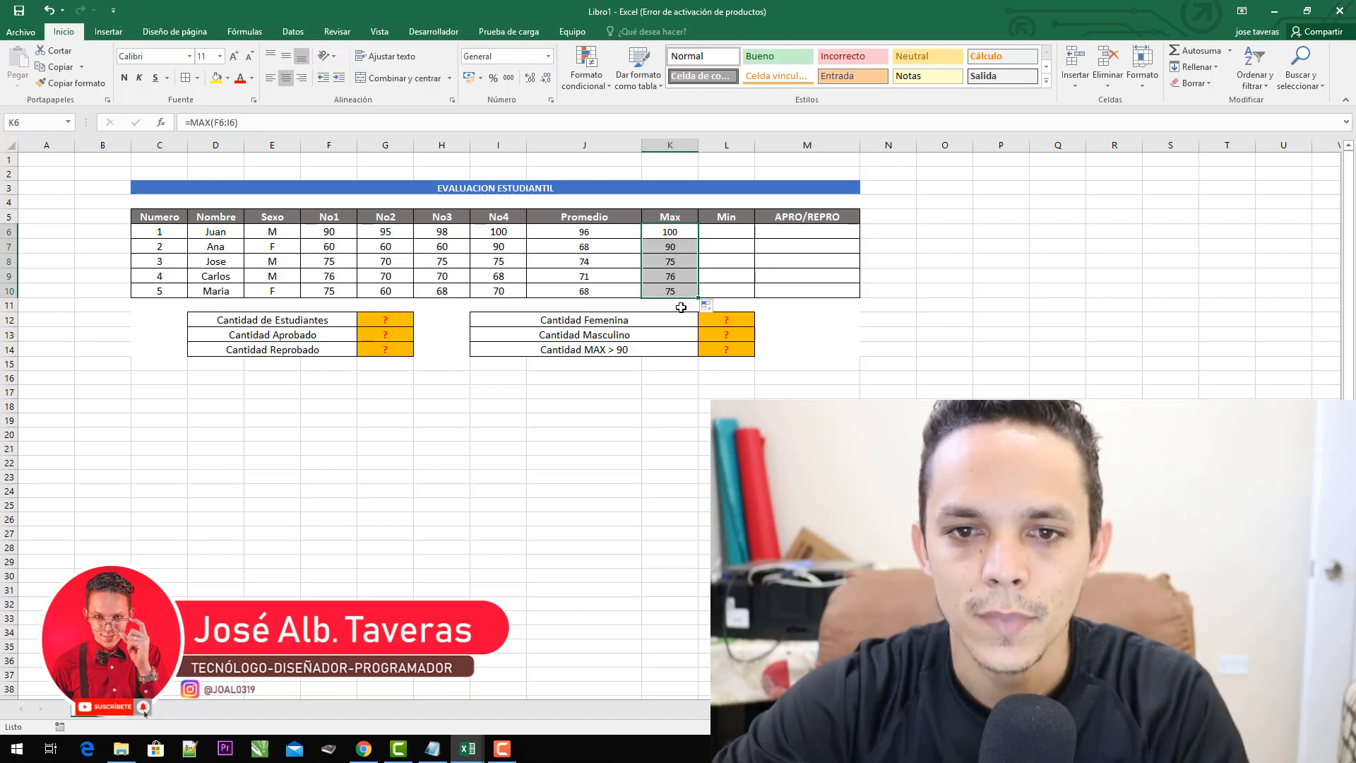
# - Check the copied maximum formulas in K7 to K10 cell by cell
pyautogui.click(655, 245)
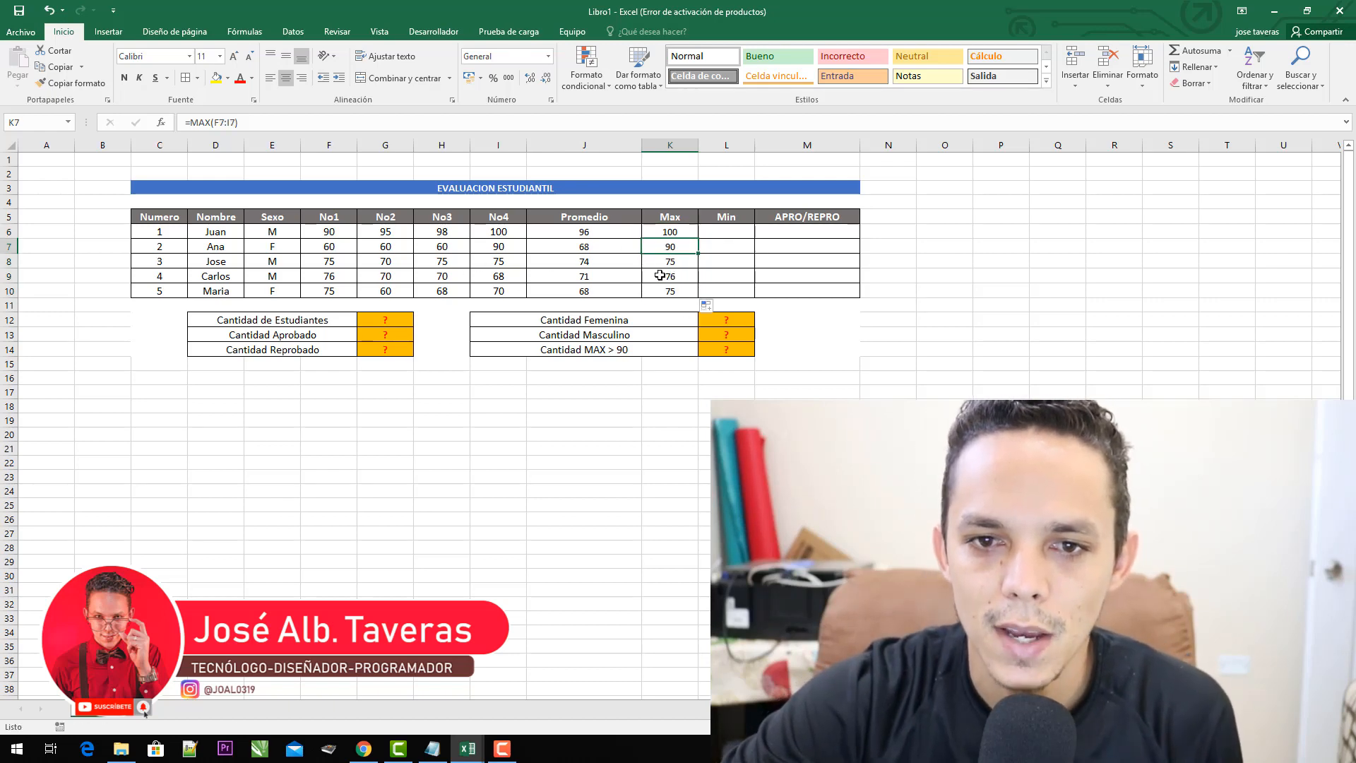
pyautogui.click(686, 262)
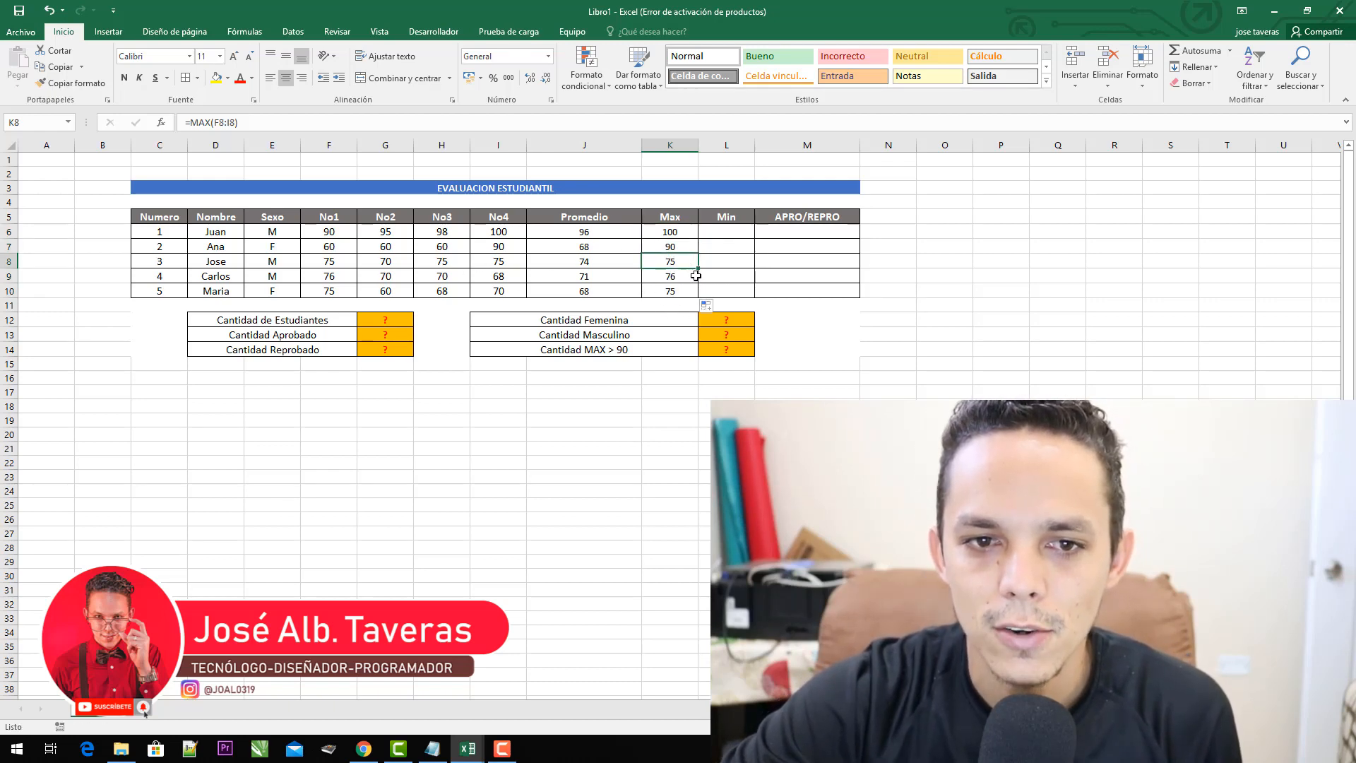
pyautogui.click(687, 279)
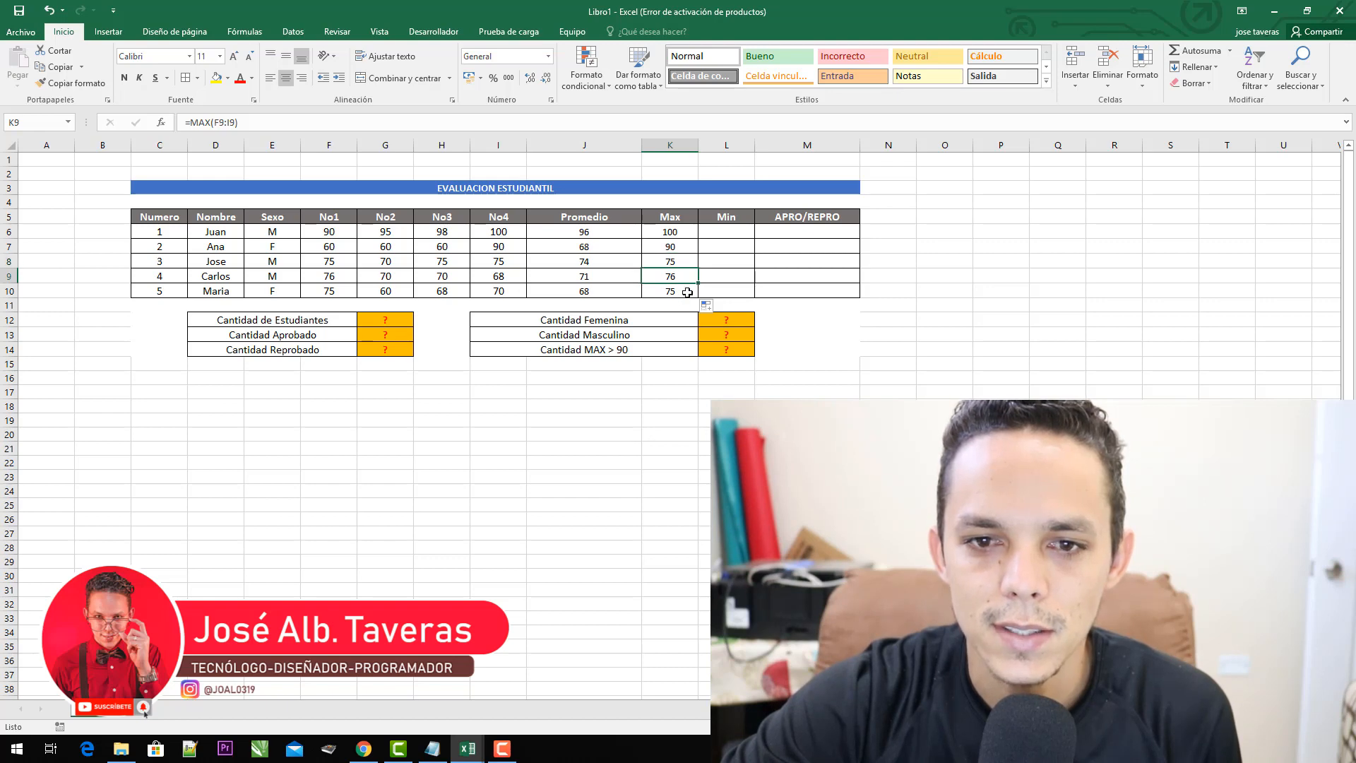
pyautogui.click(687, 292)
# - Enter the formula =MIN(F6:I6) in L6 to get the first student's lowest grade
pyautogui.click(726, 231)
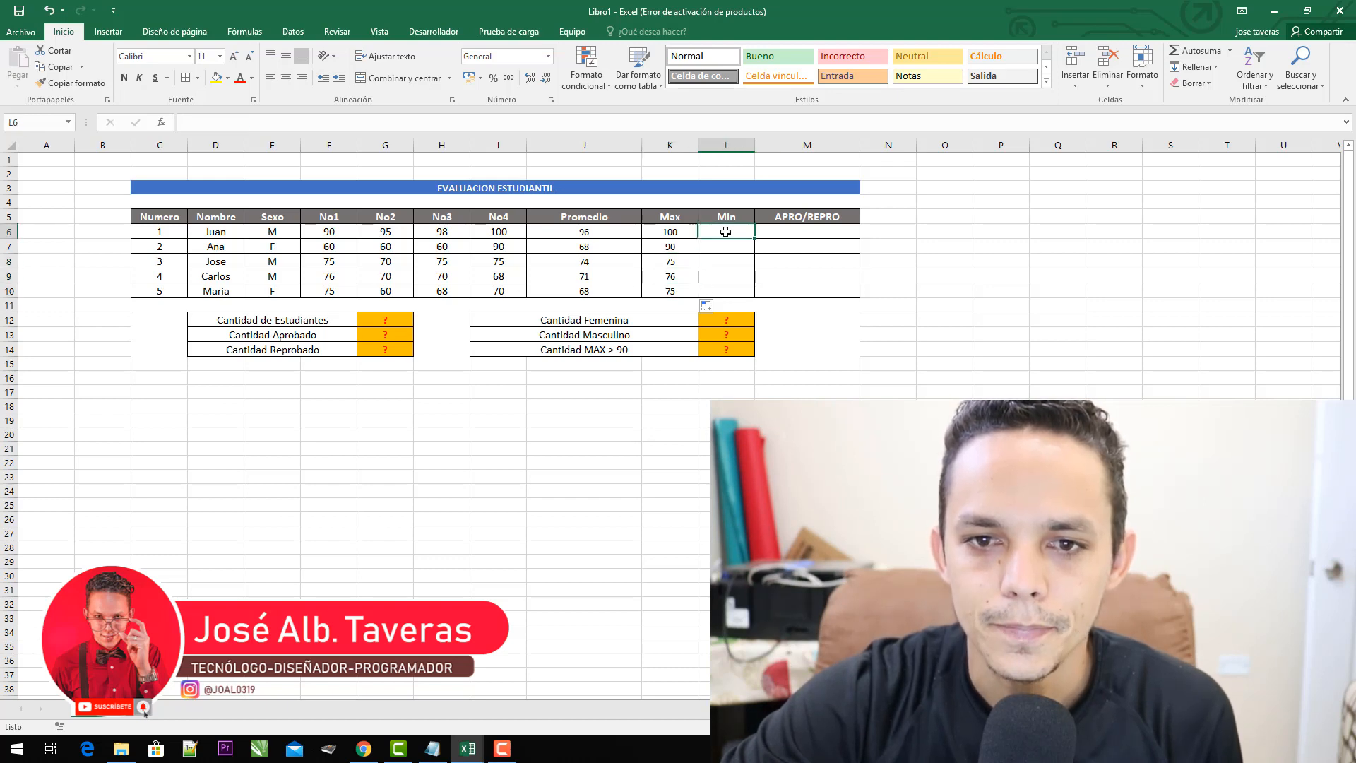
pyautogui.doubleClick(726, 232)
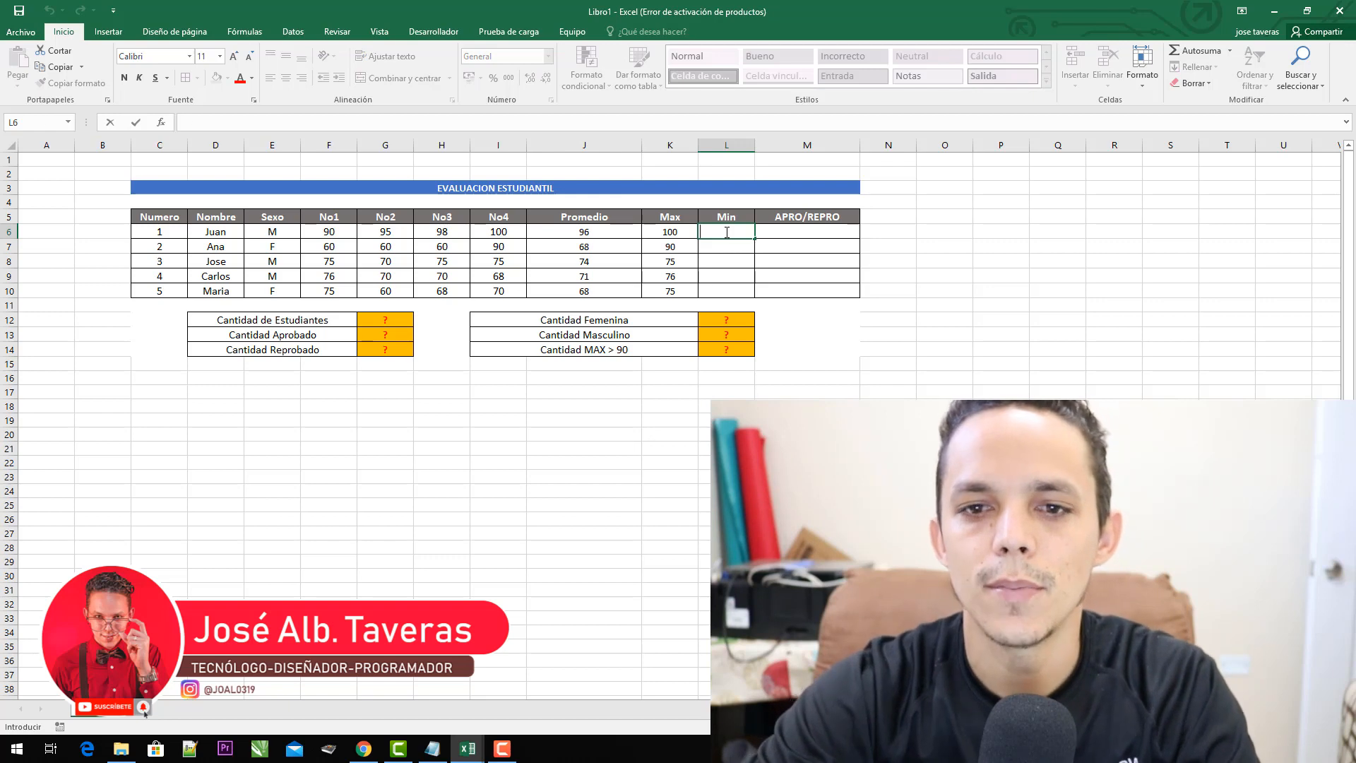
pyautogui.write('=MIN(')
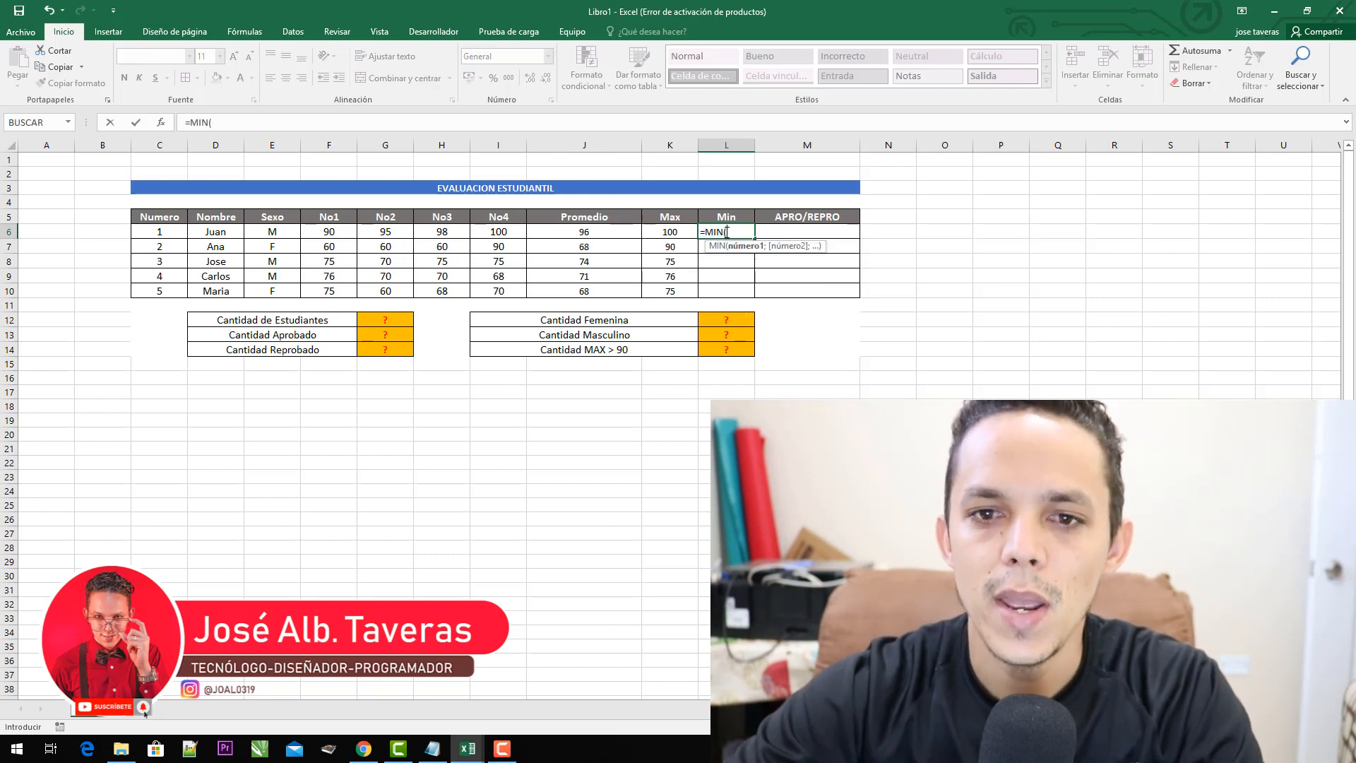
pyautogui.moveTo(327, 232); pyautogui.dragTo(503, 233)
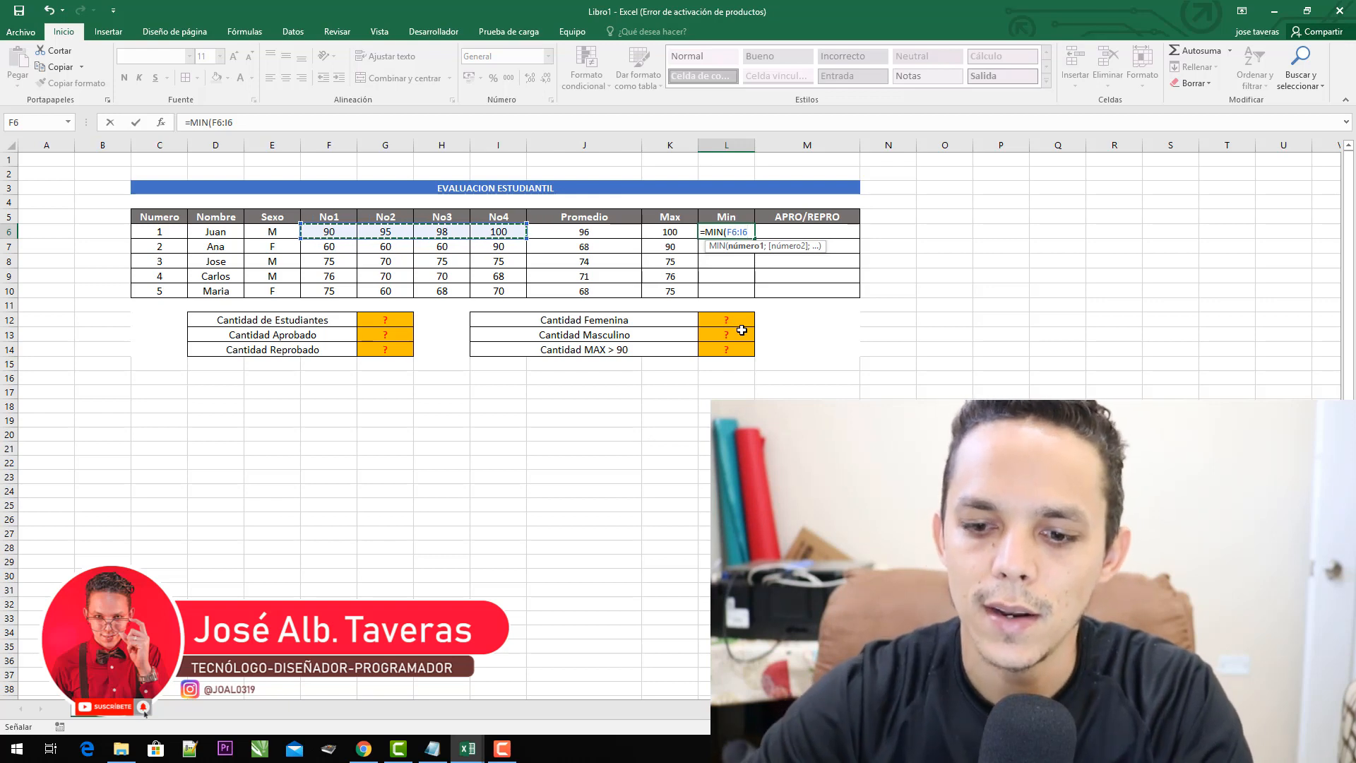
pyautogui.press('Return')
# - Center the L6 minimum and fill its formula down to L10
pyautogui.click(732, 228)
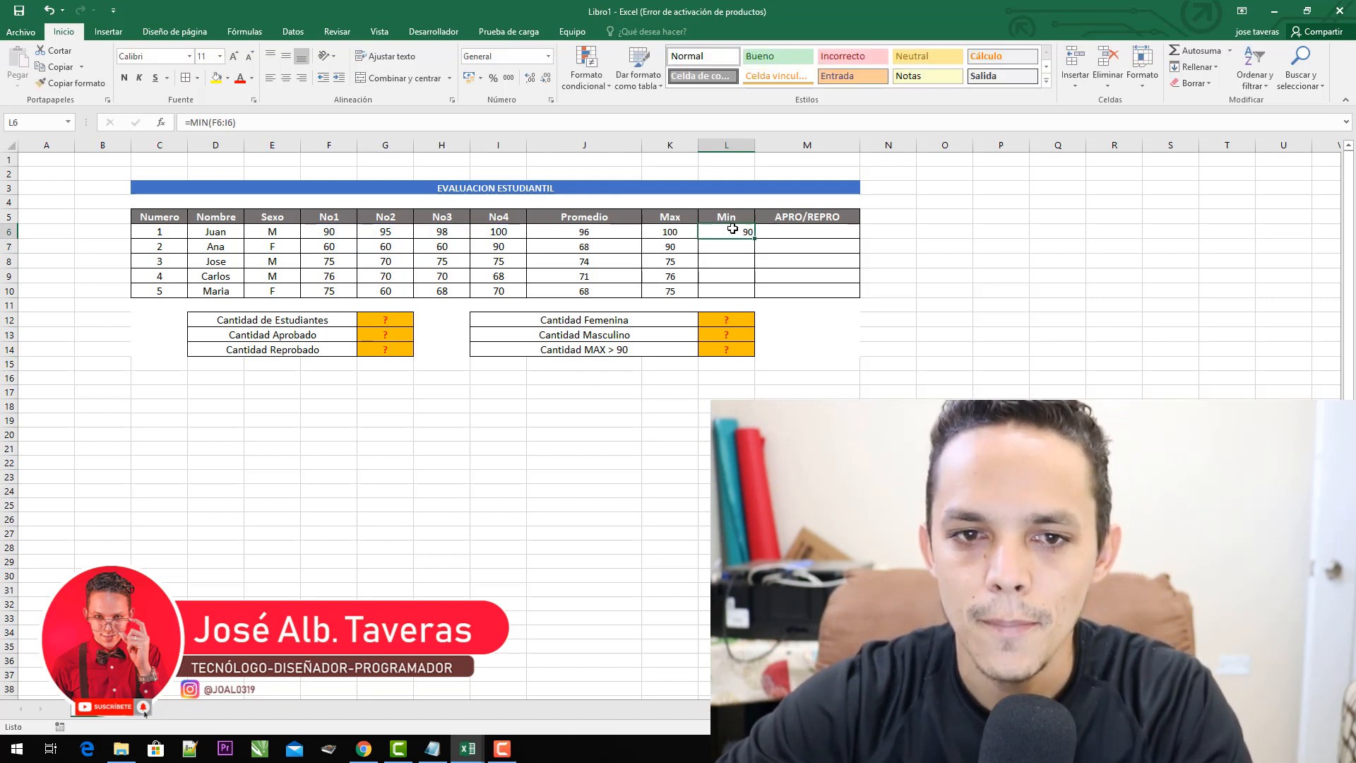
pyautogui.click(286, 78)
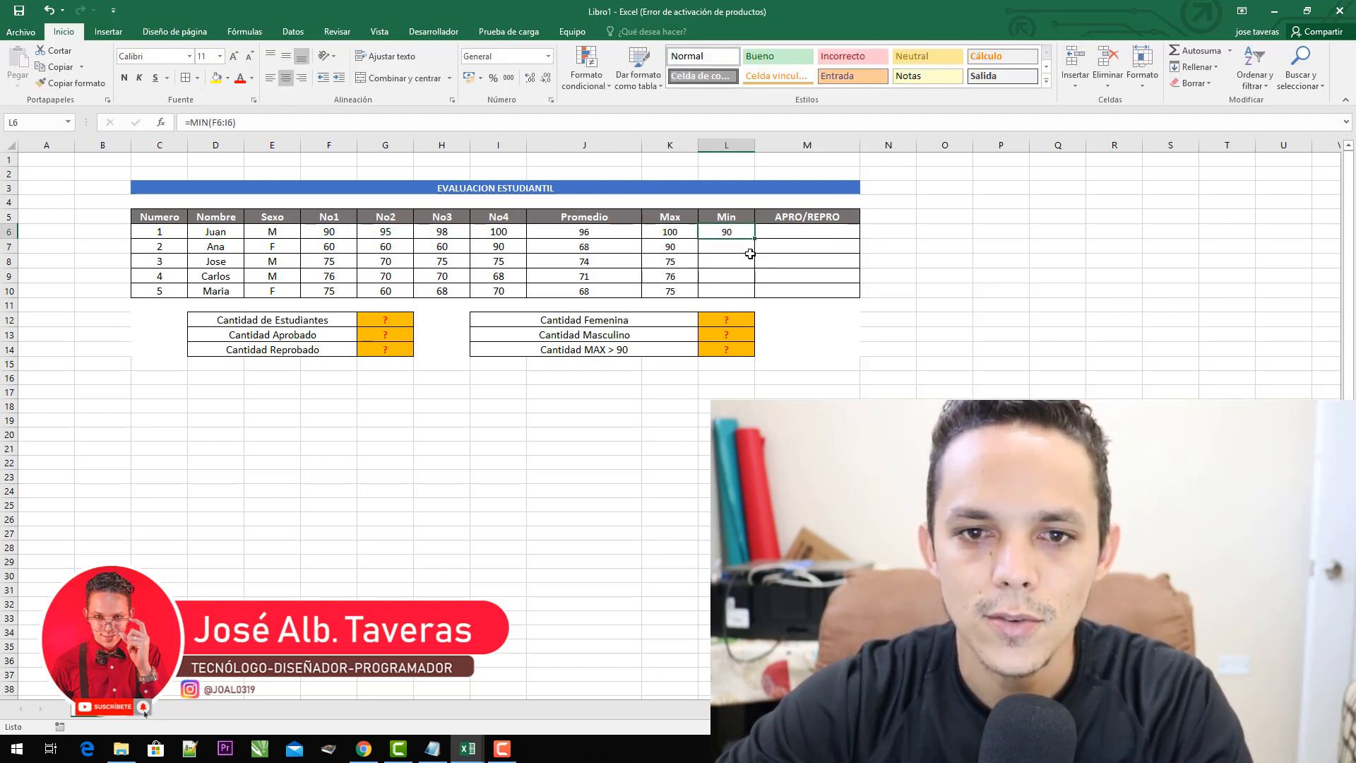
pyautogui.moveTo(756, 242); pyautogui.dragTo(756, 294)
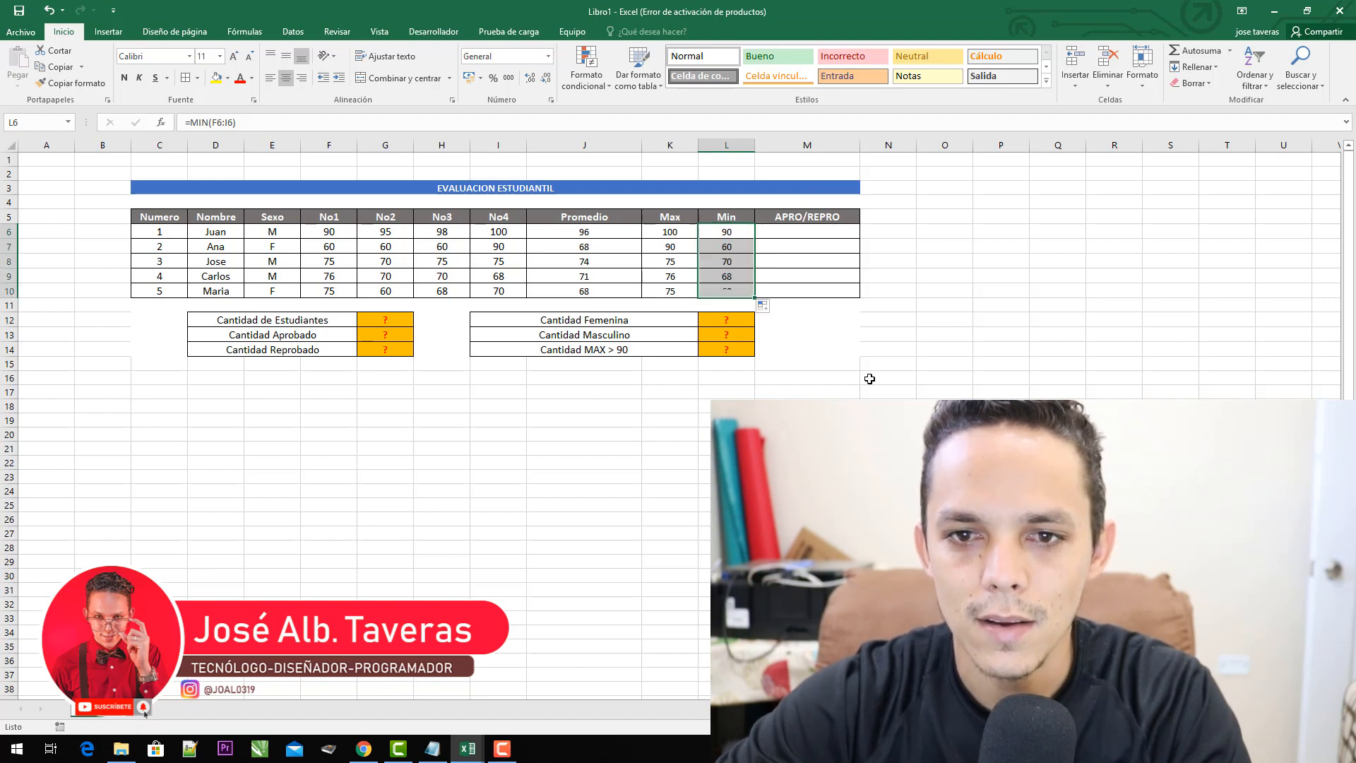
# - Narrow the Promedio column so it only just fits its header
pyautogui.click(870, 379)
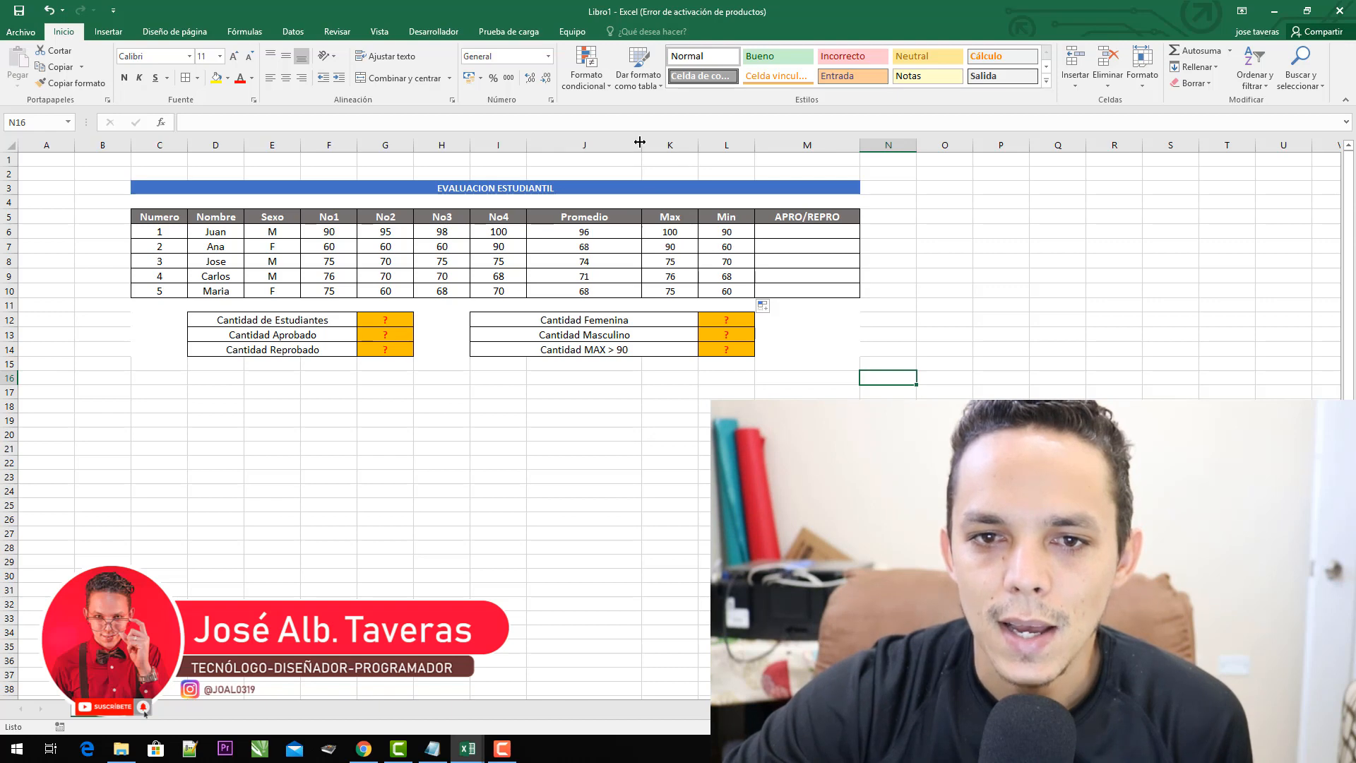
pyautogui.moveTo(642, 146); pyautogui.dragTo(592, 147)
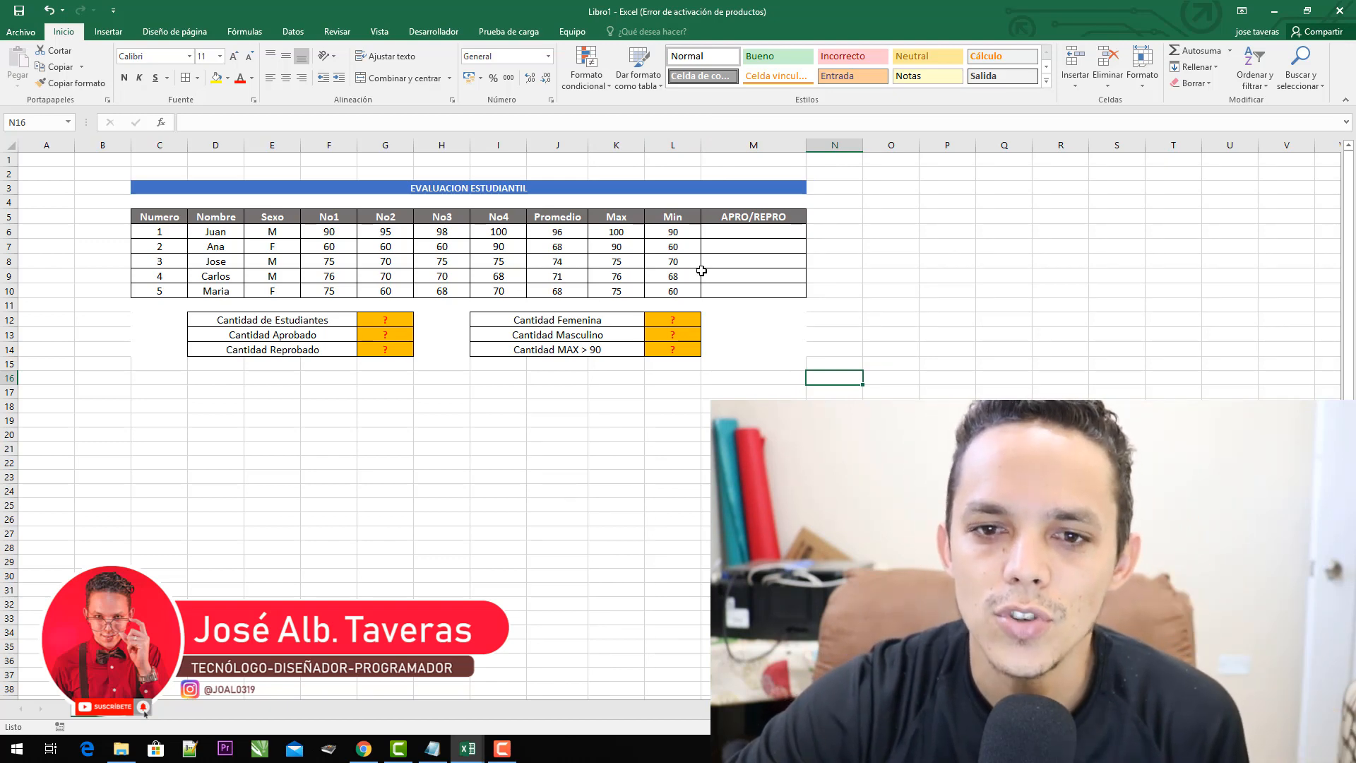
# - Write SI in the empty cell I19 below the summary tables
pyautogui.click(481, 416)
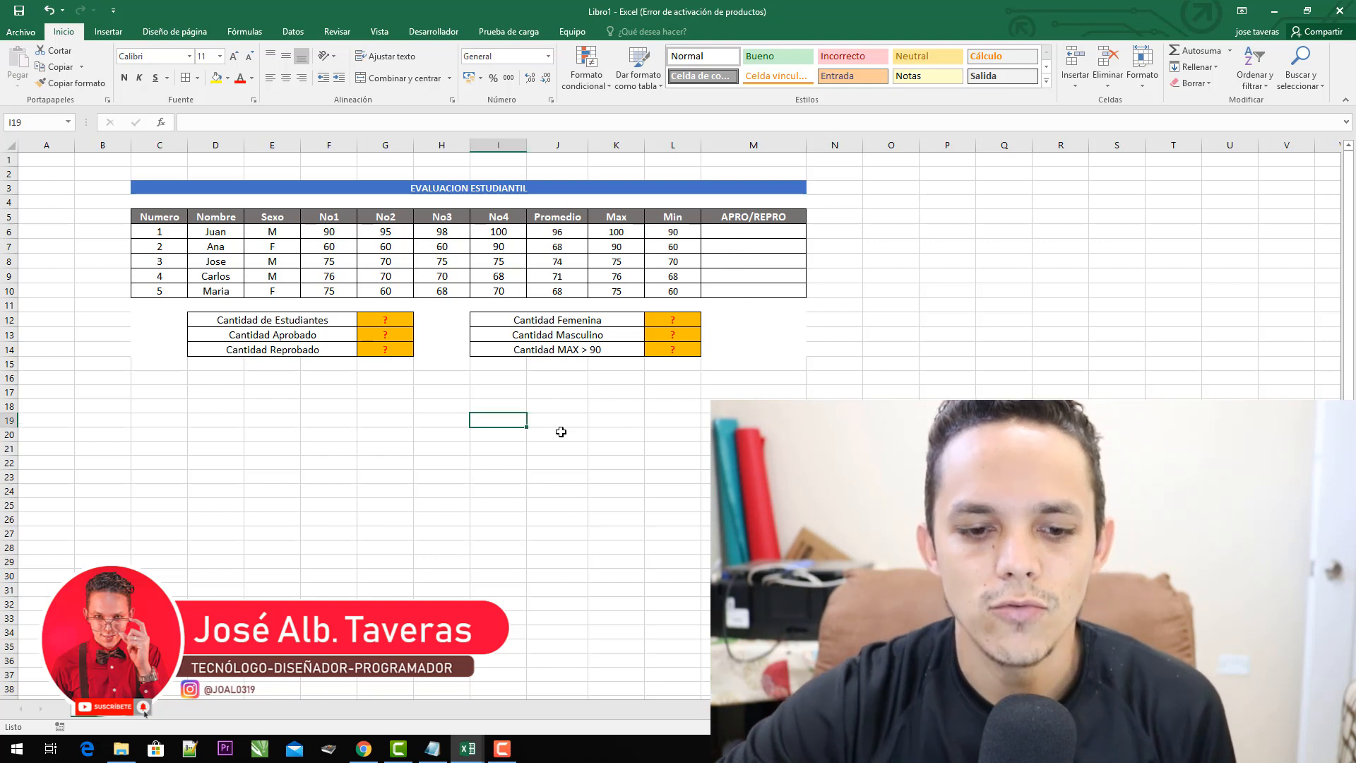
pyautogui.write('SI')
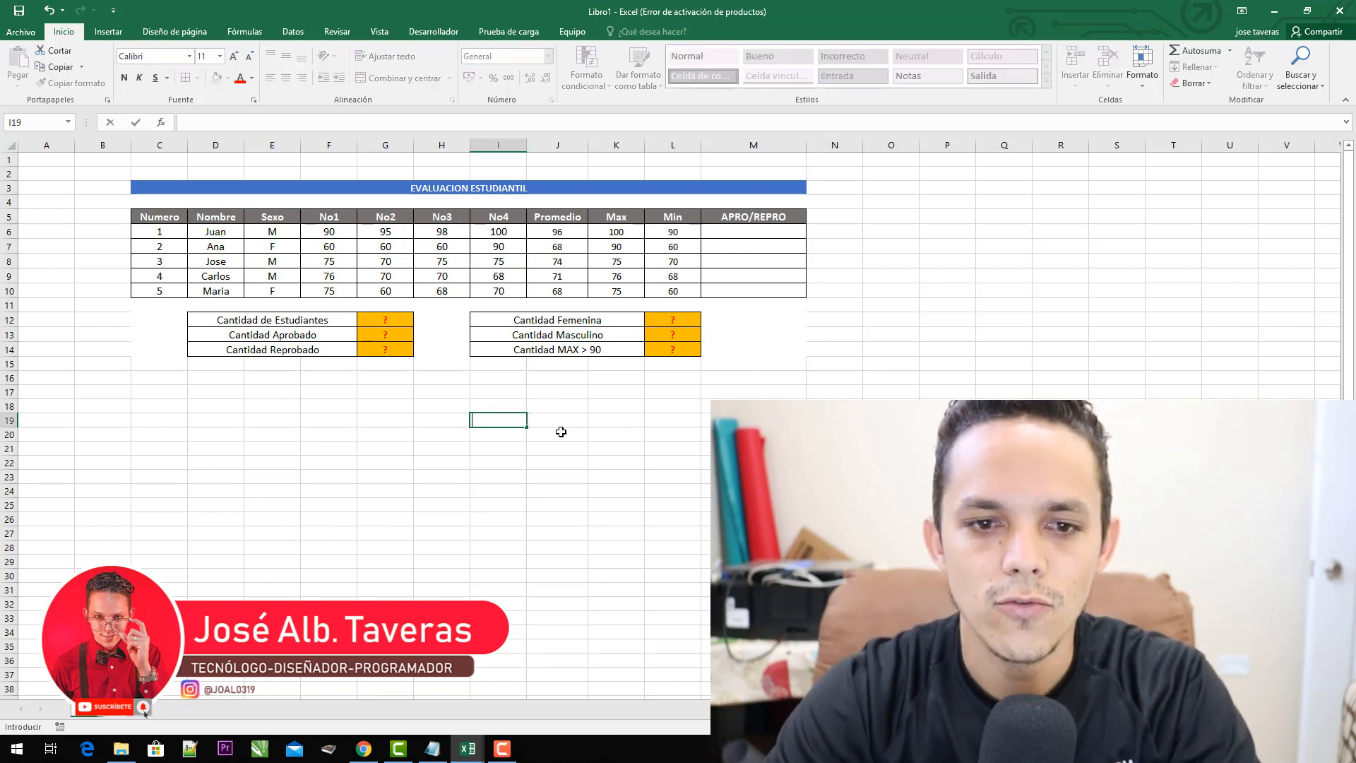
pyautogui.press('Return')
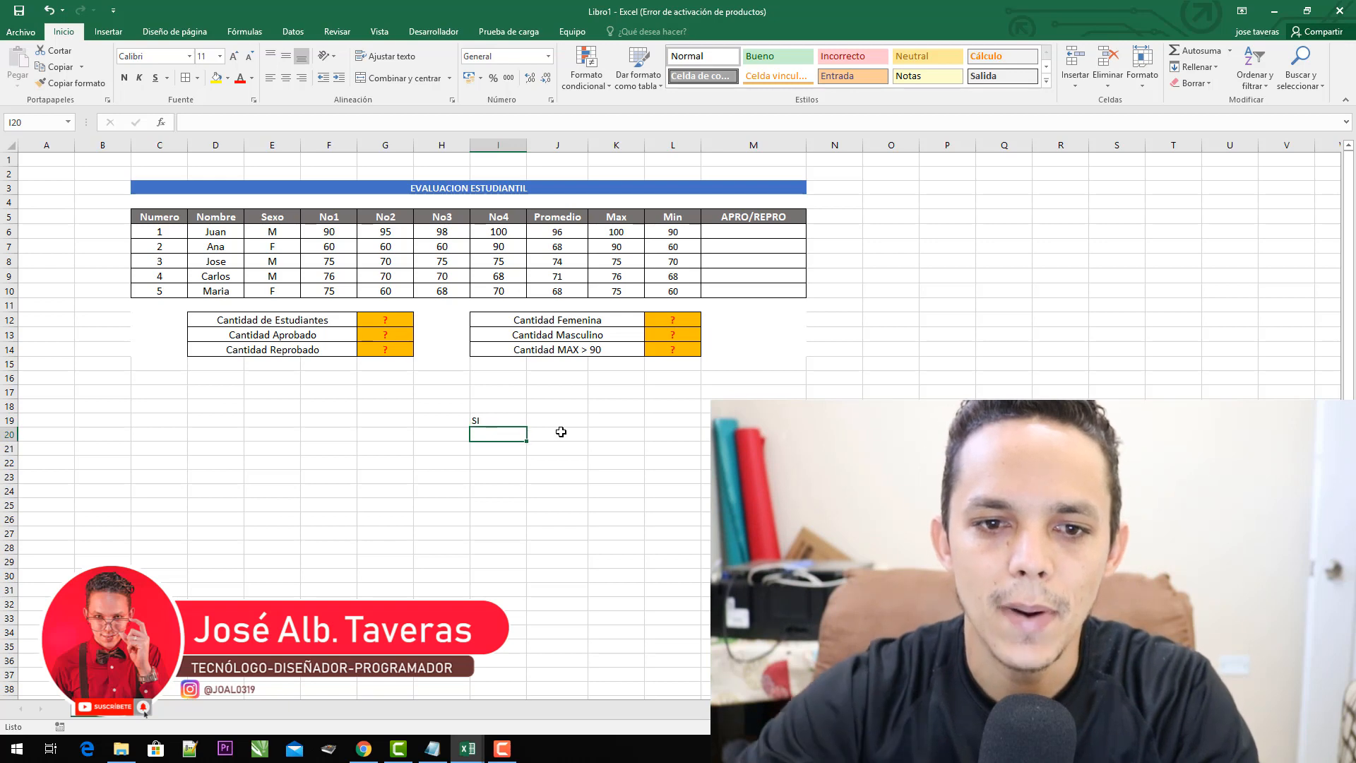
# - Clear the SI text from cell I19 below the summary tables
pyautogui.click(509, 421)
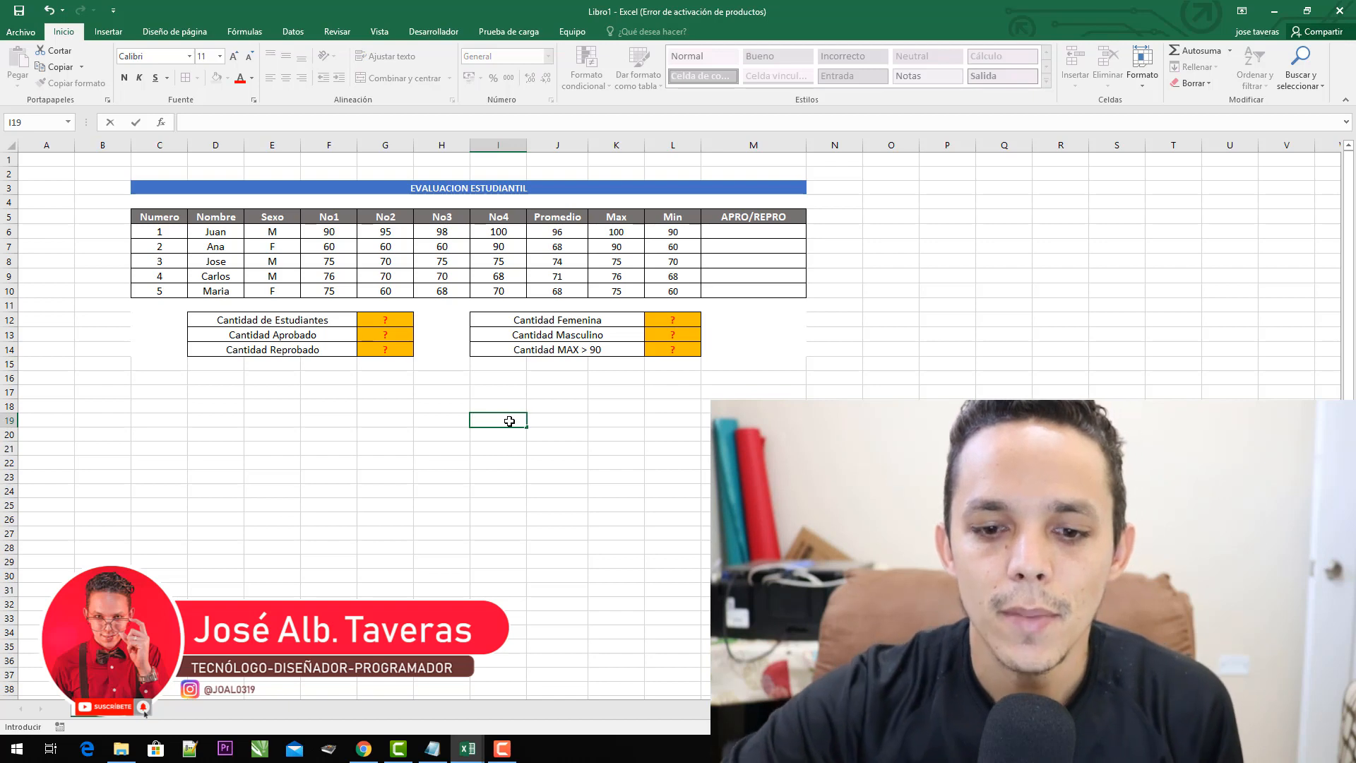
pyautogui.write('=')
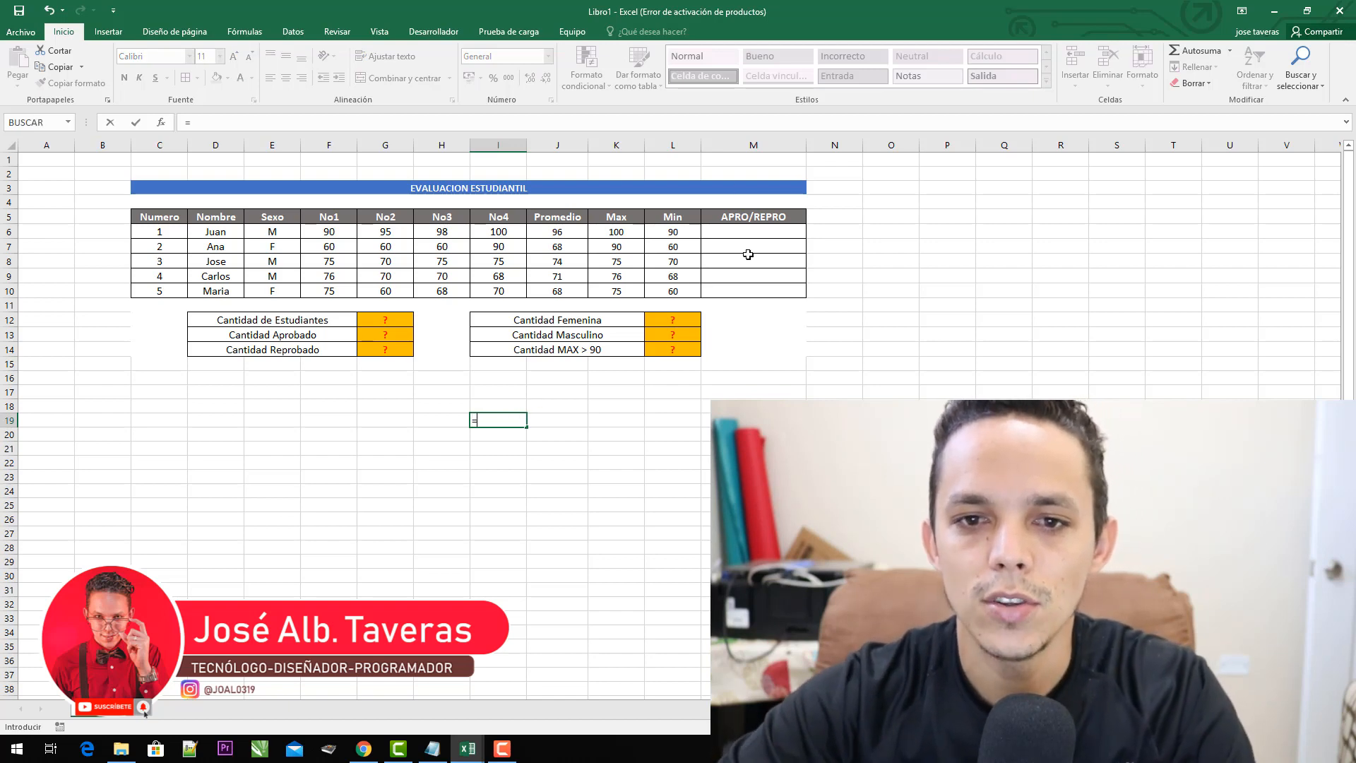
pyautogui.press('Escape')
pyautogui.click(738, 232)
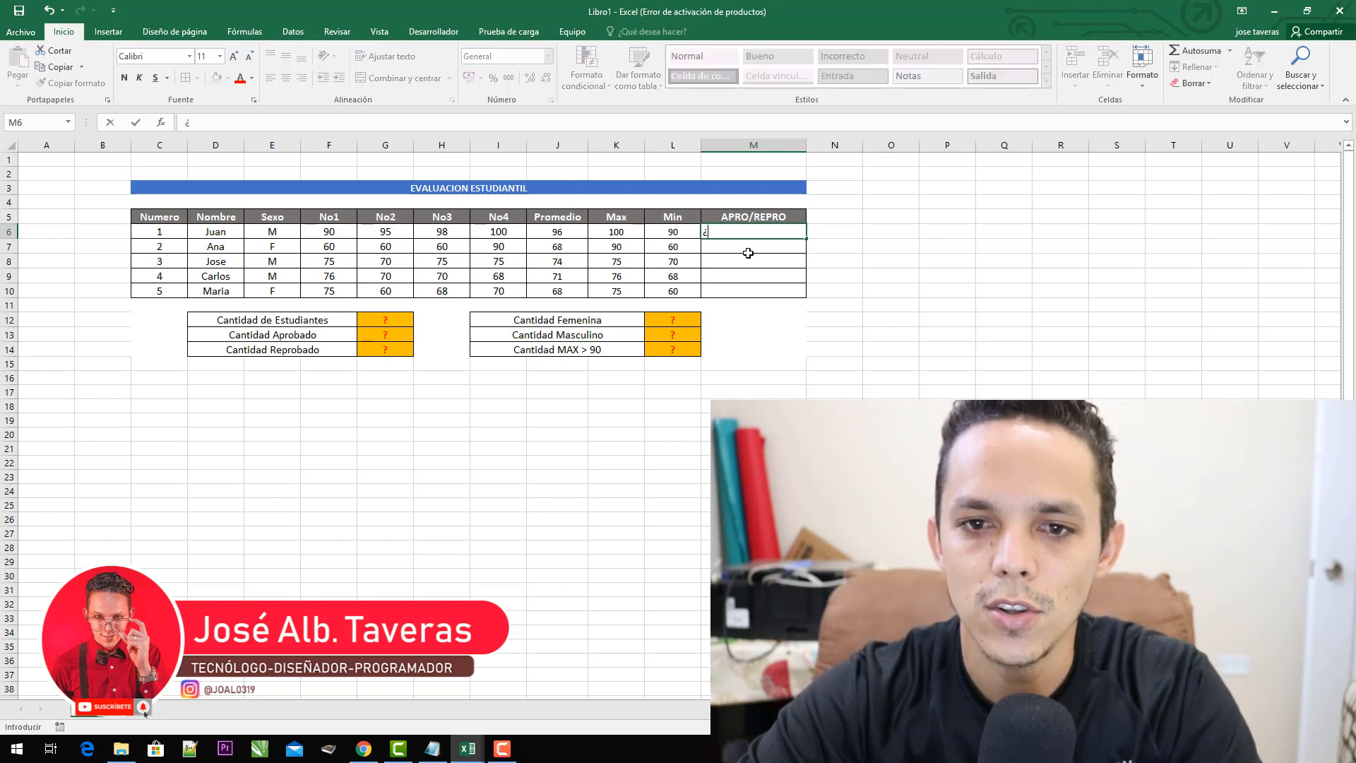
pyautogui.write('=')
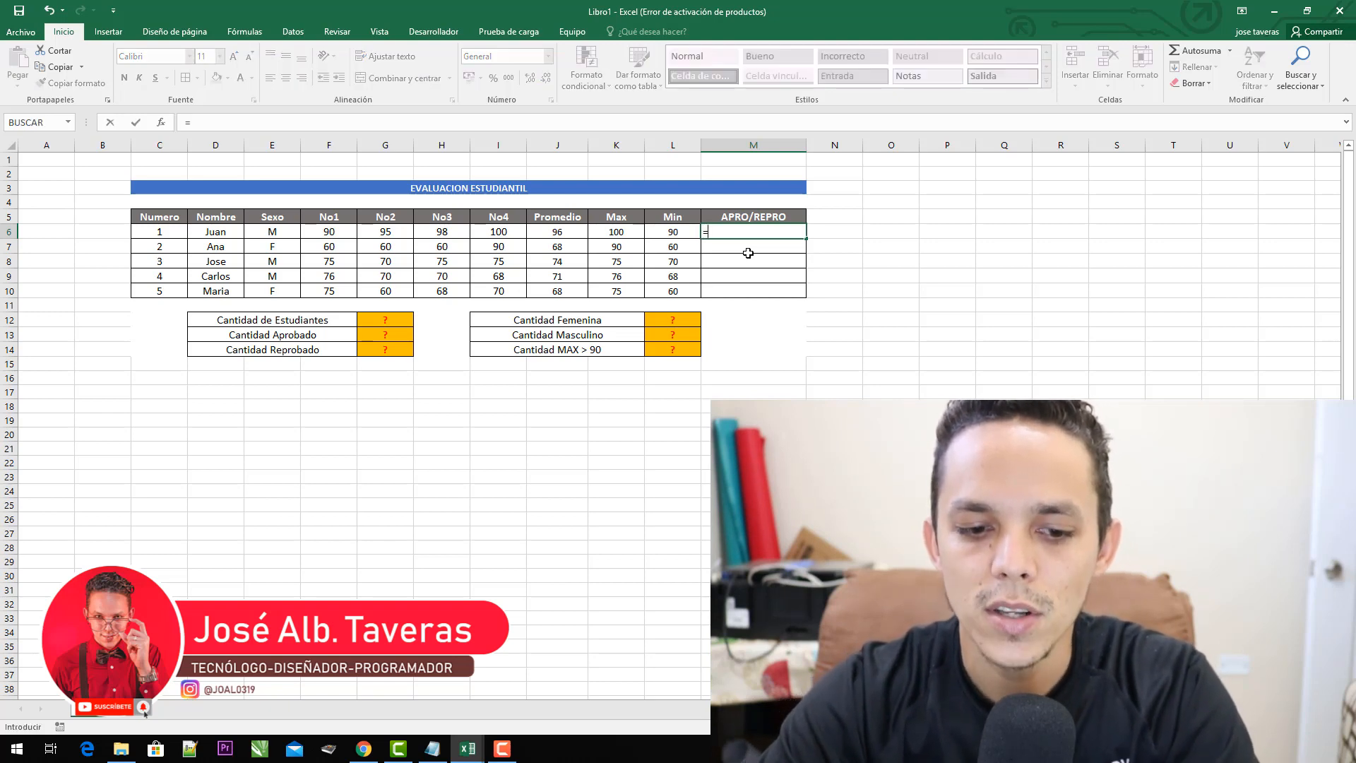
pyautogui.write('si')
pyautogui.press('Tab')
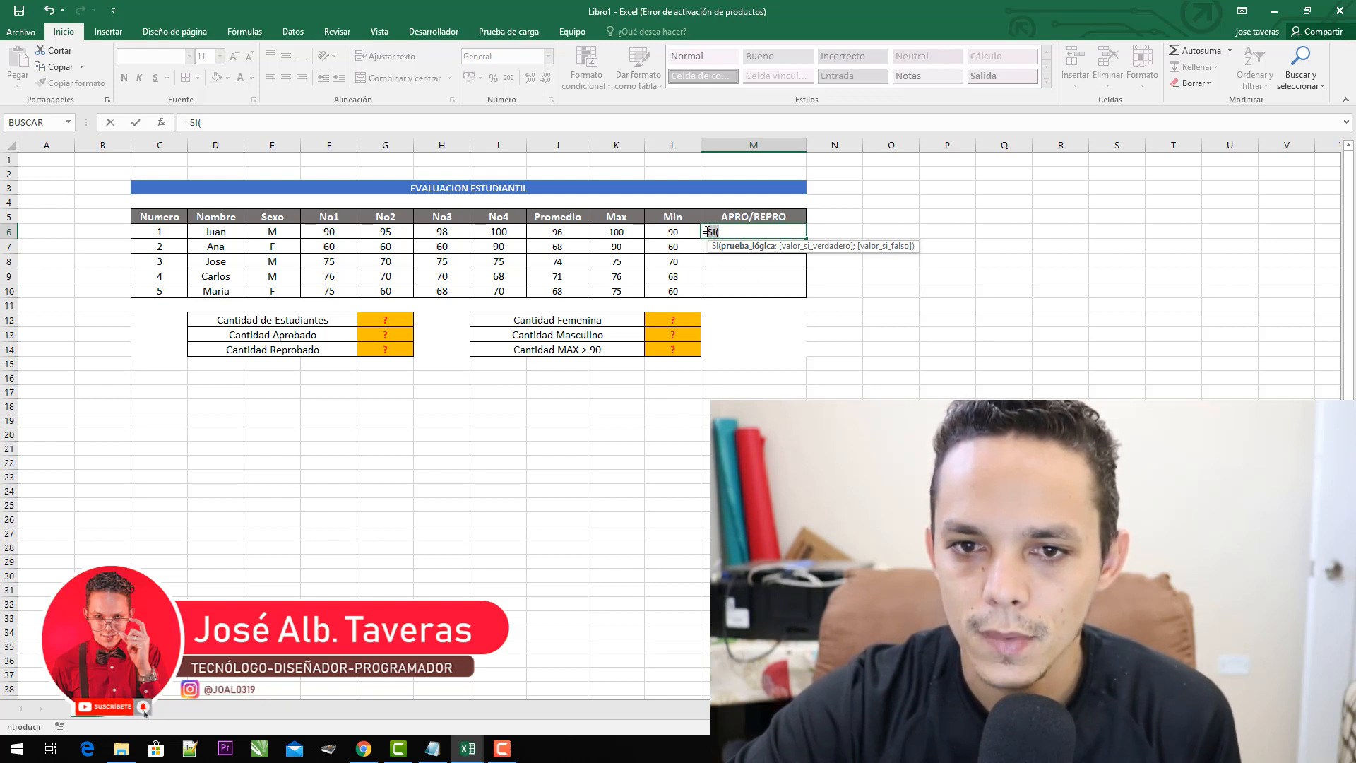
pyautogui.press('Return')
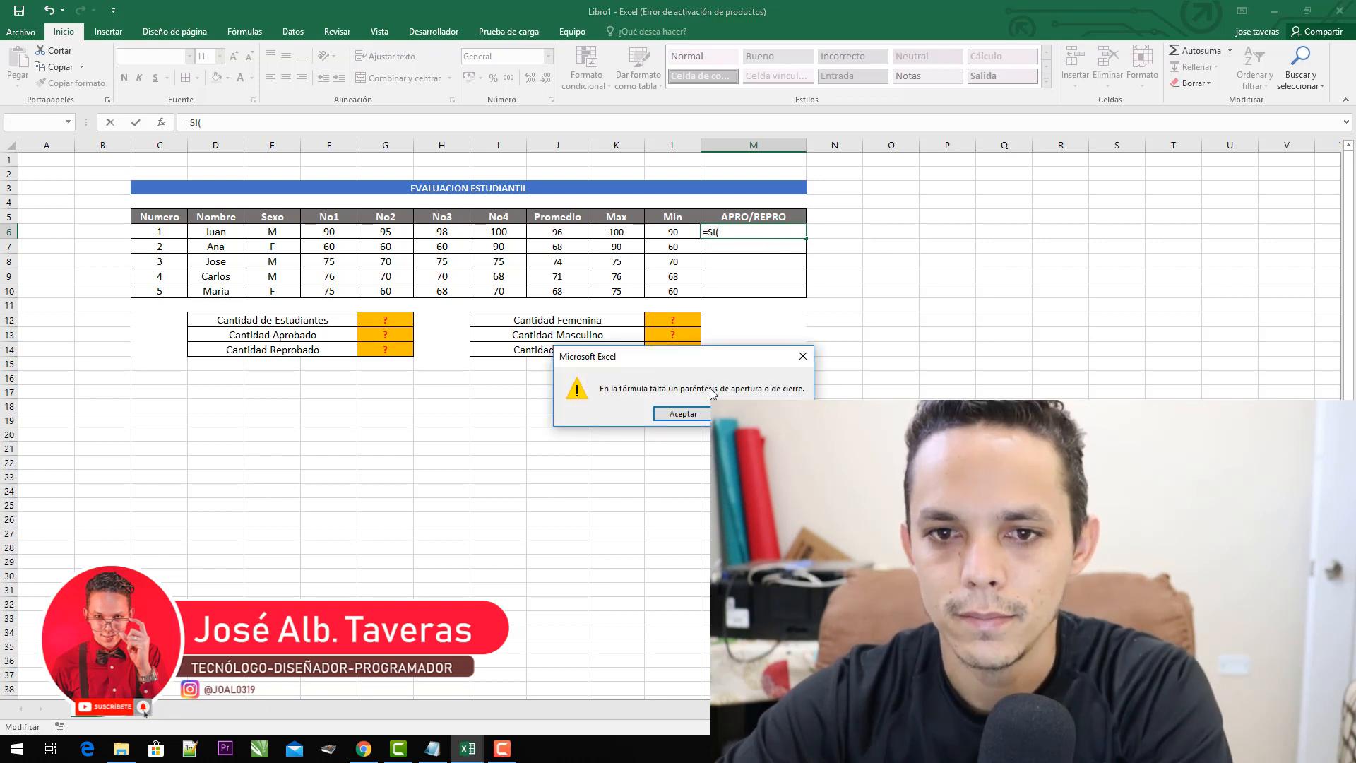
pyautogui.click(700, 413)
pyautogui.press('BackSpace')
pyautogui.press('BackSpace')
pyautogui.press('BackSpace')
pyautogui.press('BackSpace')
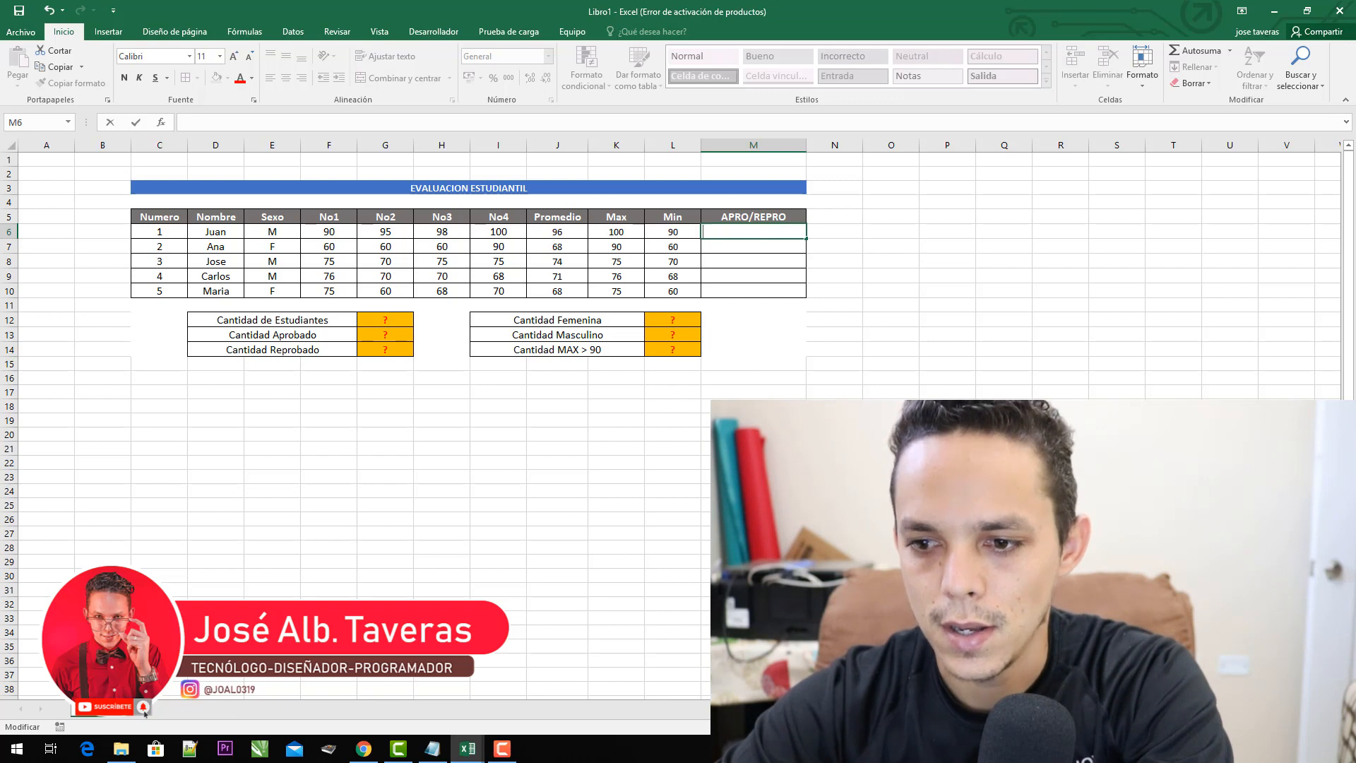
pyautogui.click(947, 505)
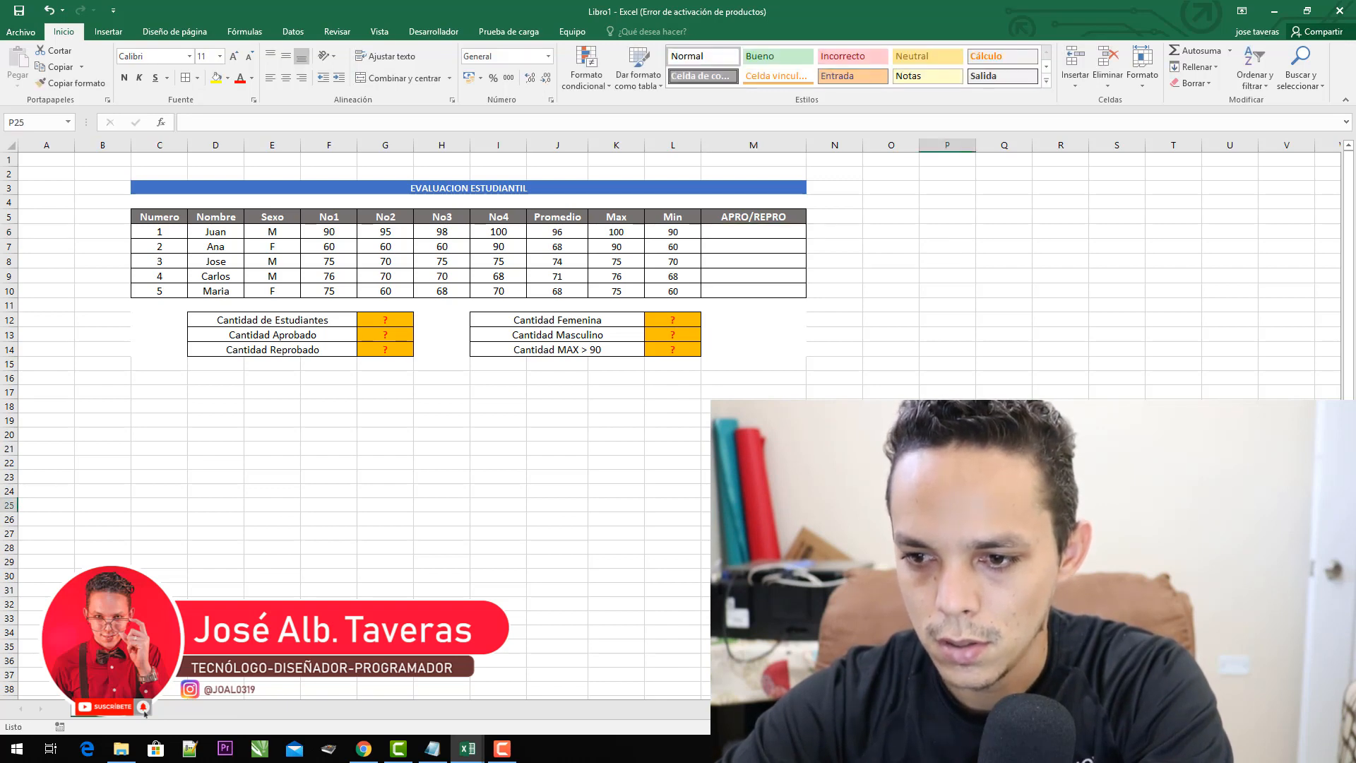
# - Begin an SI formula in M6, the first student's APRO/REPRO cell, up to its opening parenthesis
pyautogui.click(761, 235)
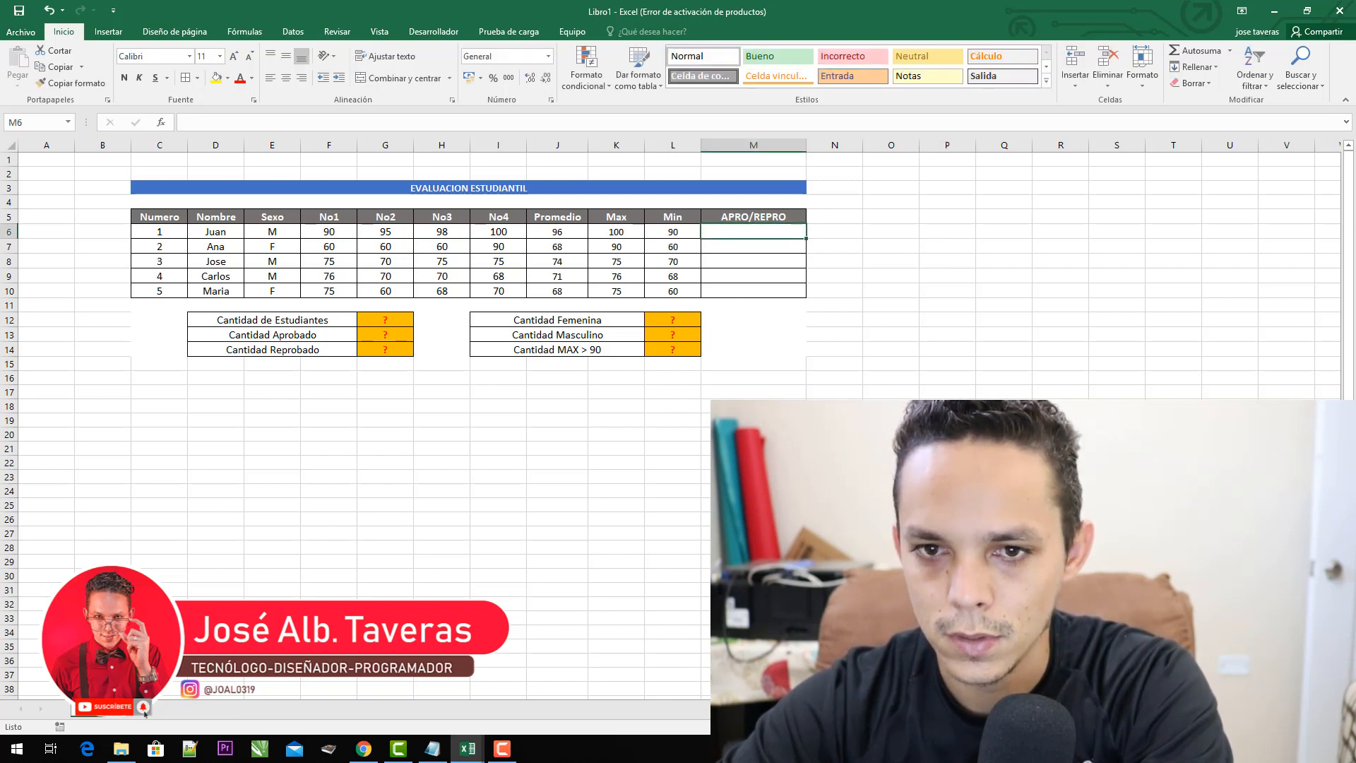
pyautogui.scroll(10, 970, 249)
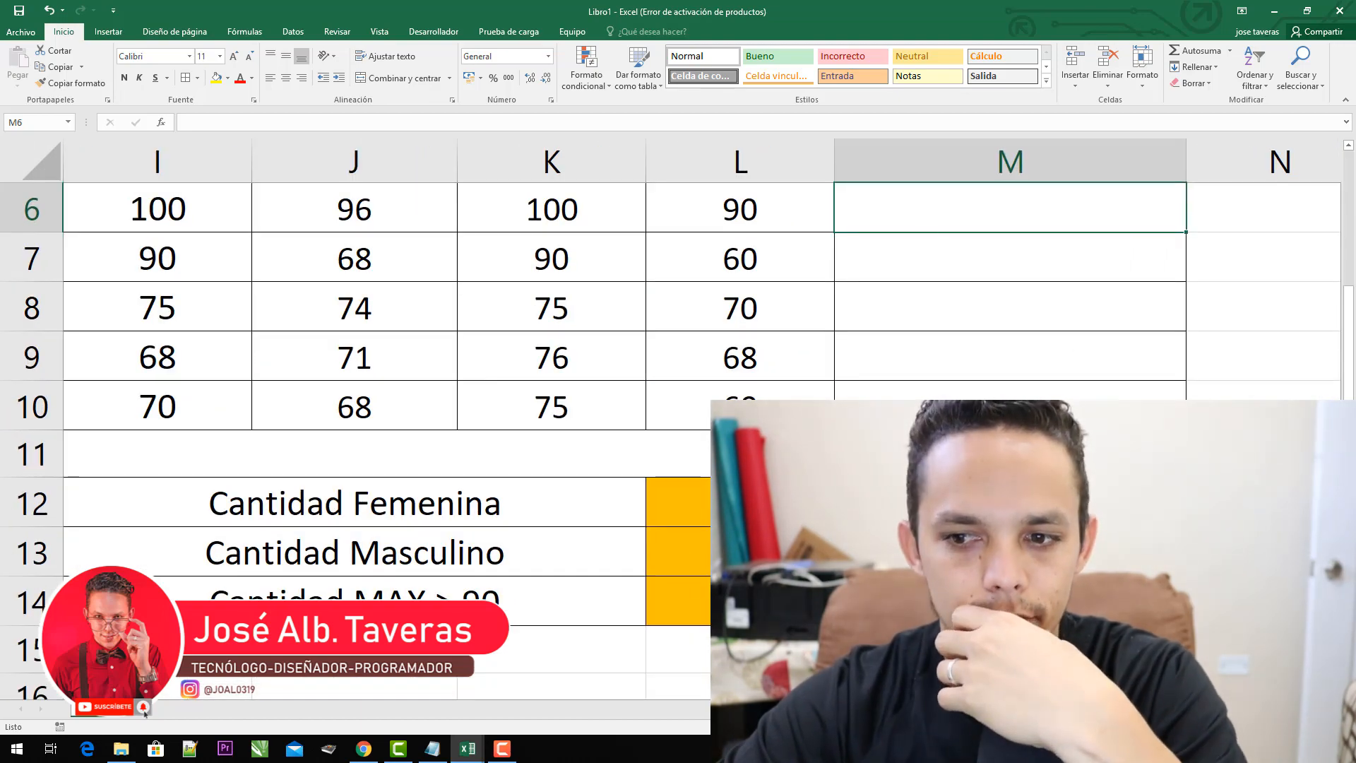
pyautogui.scroll(-8, 671, 417)
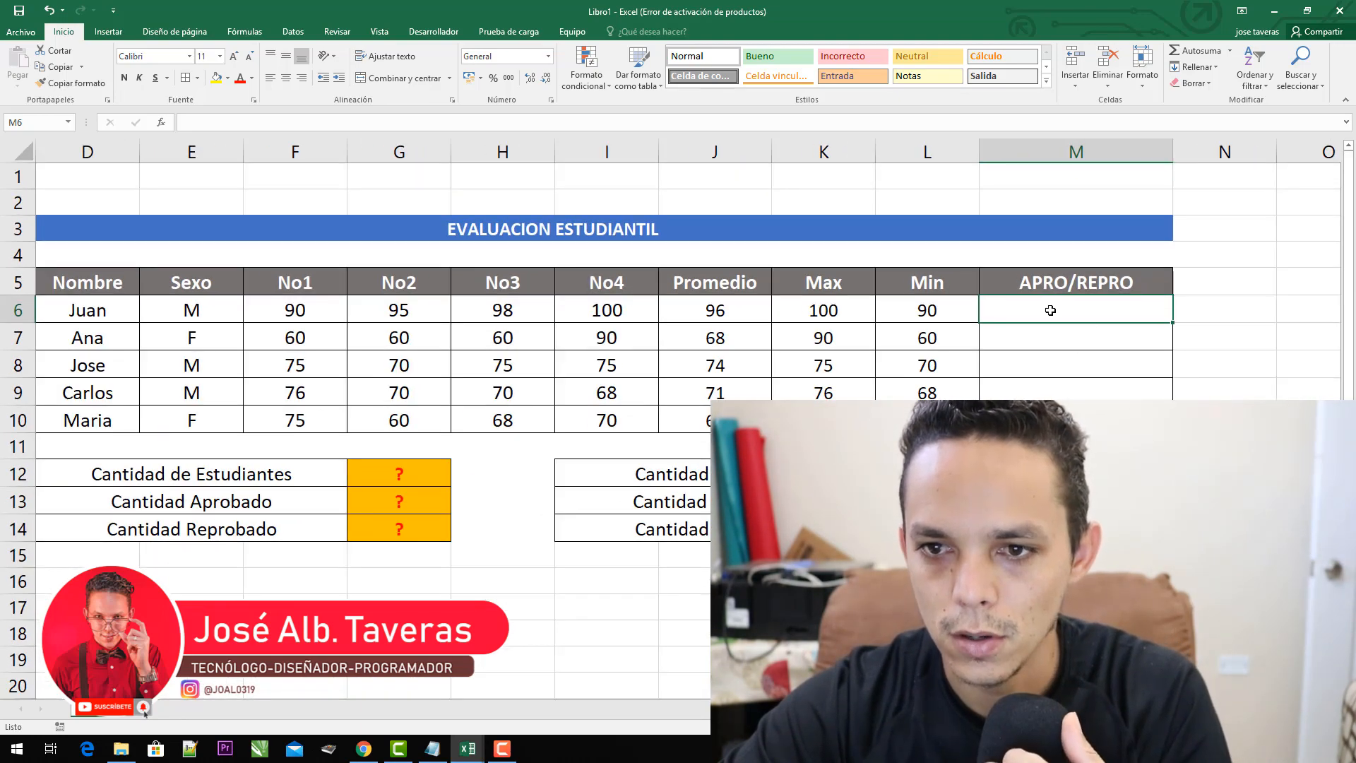
pyautogui.doubleClick(1051, 310)
pyautogui.write('=')
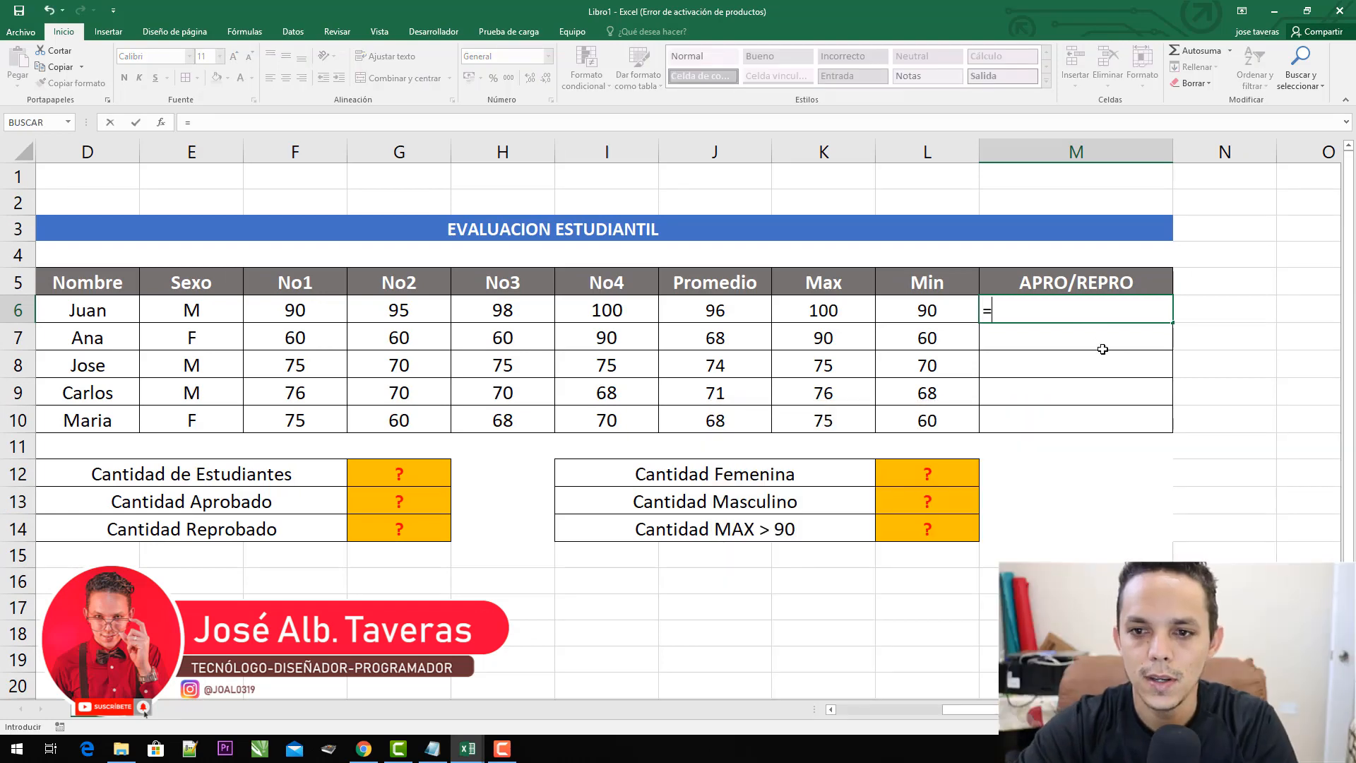
pyautogui.write('si(')
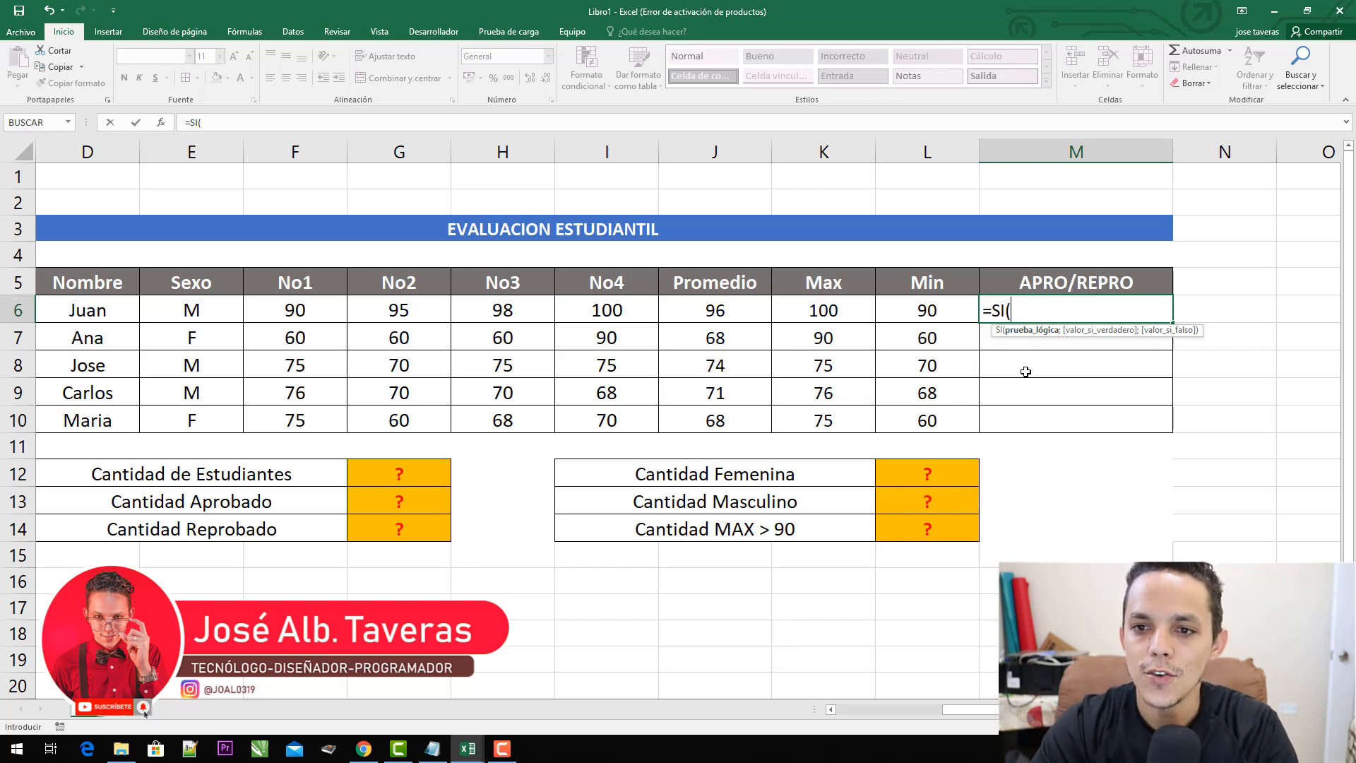
pyautogui.click(1023, 313)
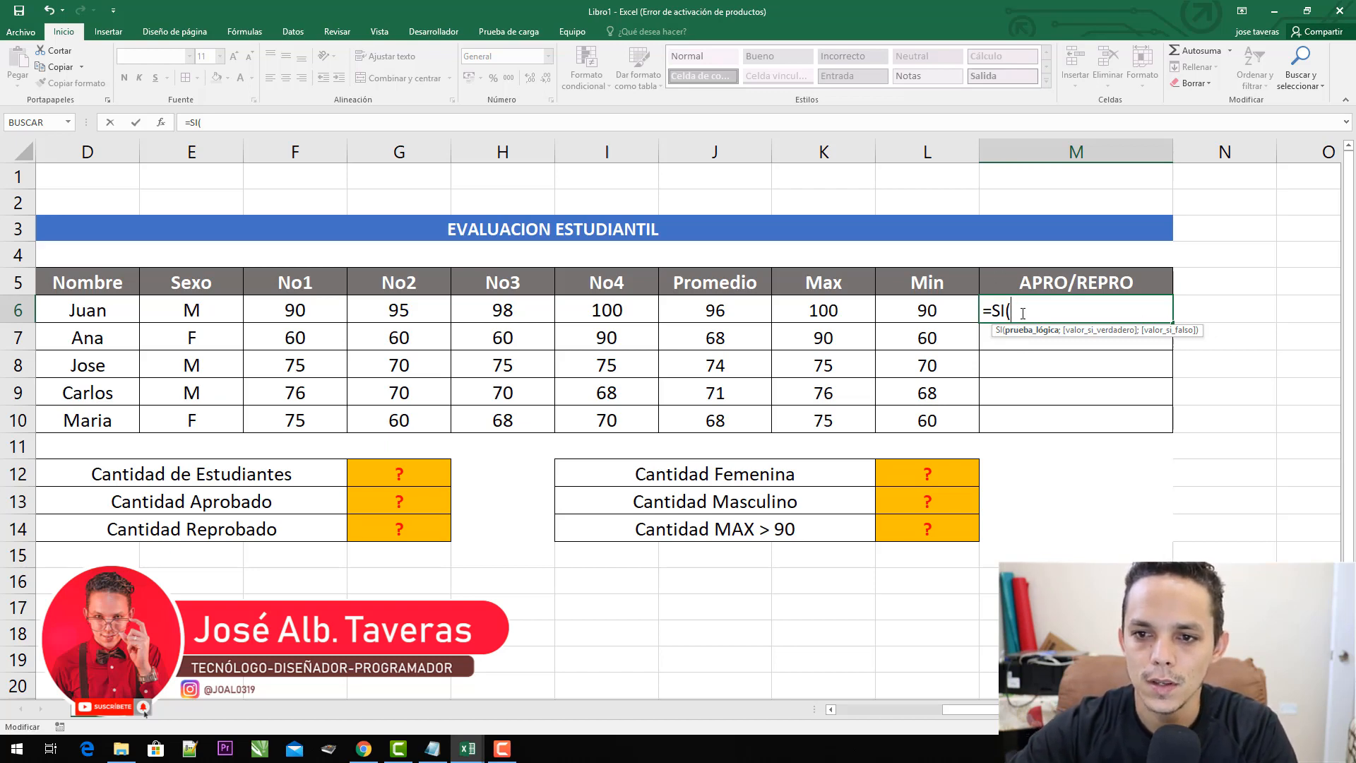
pyautogui.write('><')
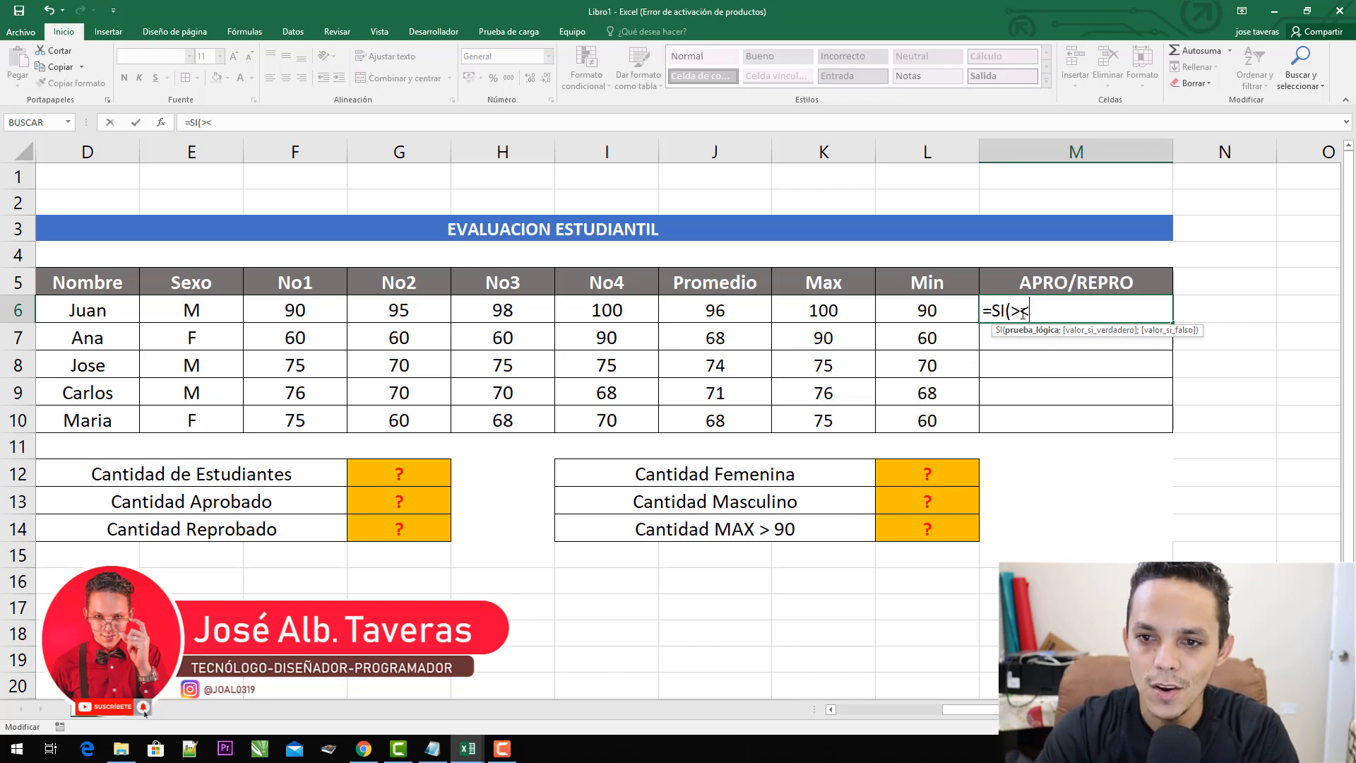
pyautogui.write(')')
pyautogui.press('BackSpace')
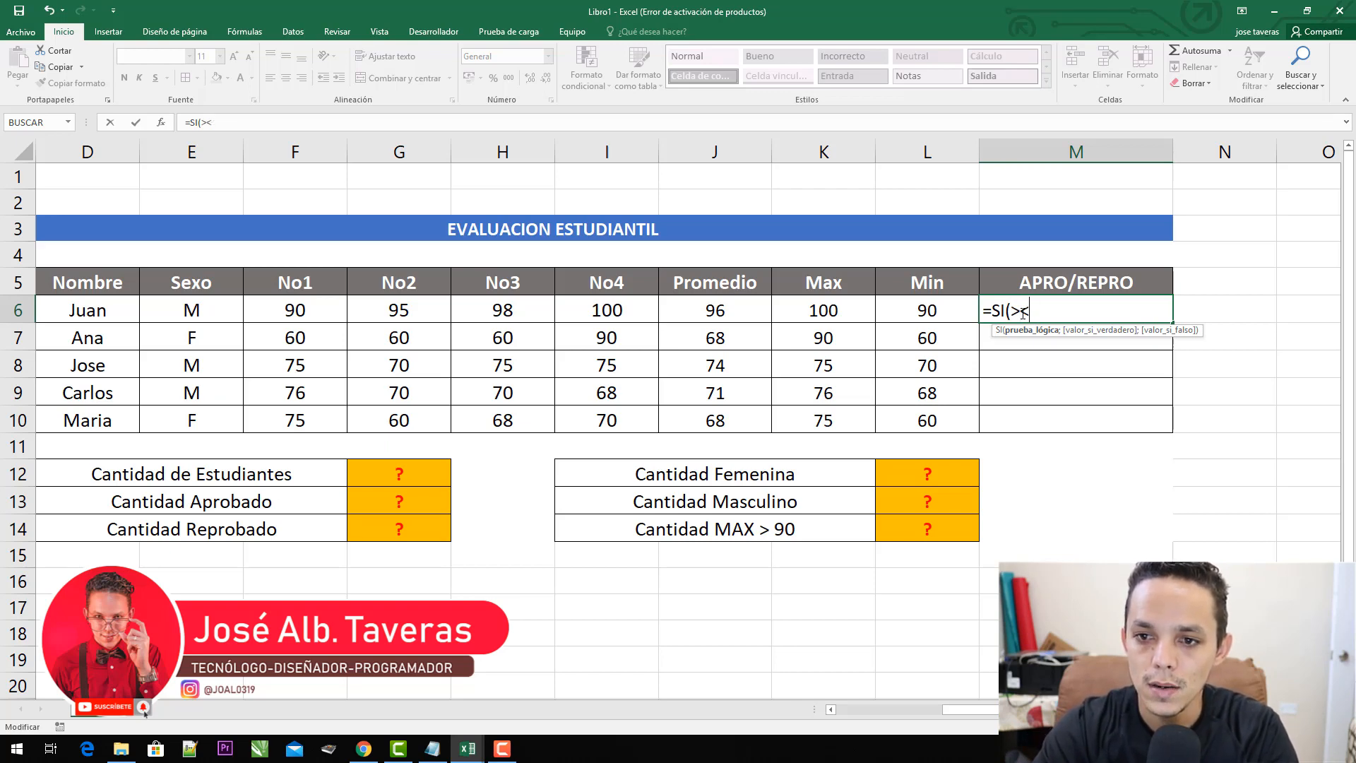
pyautogui.write(')')
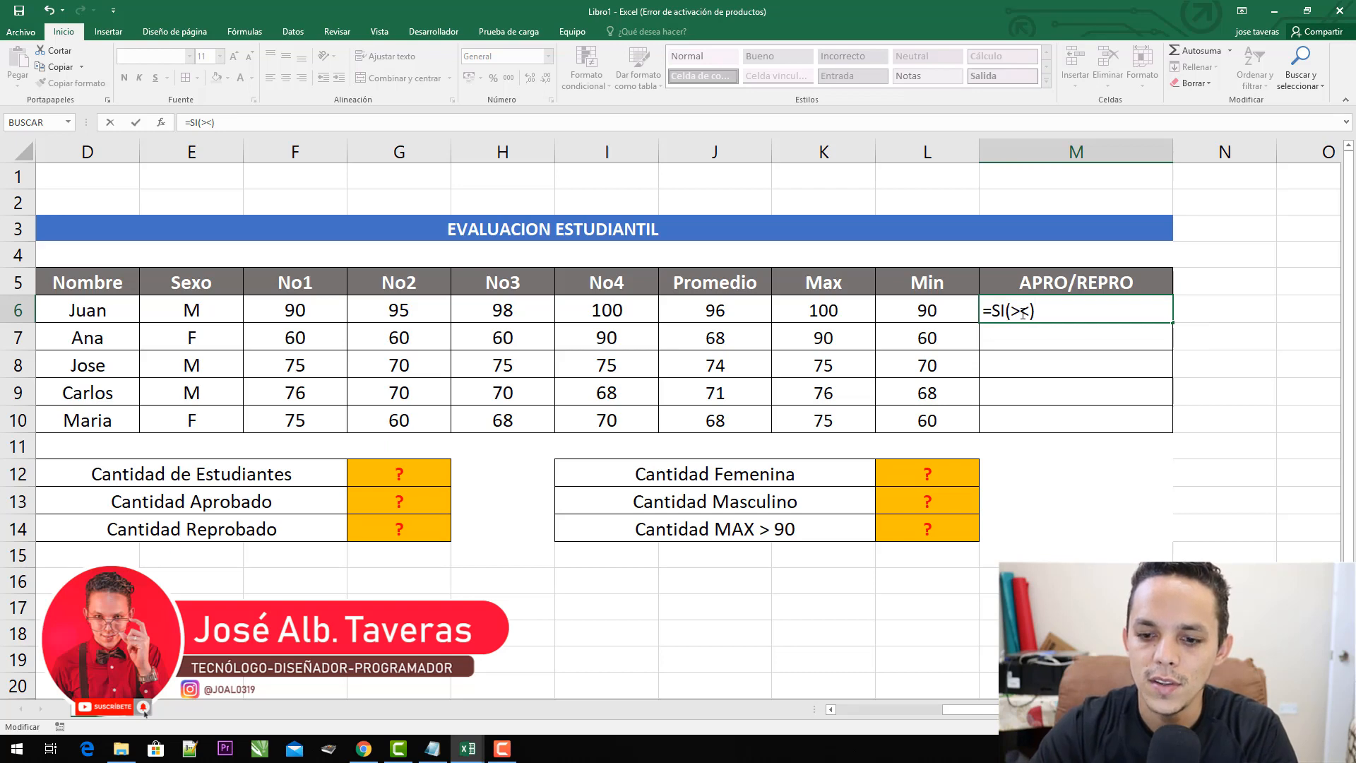
pyautogui.press('BackSpace')
pyautogui.write('=')
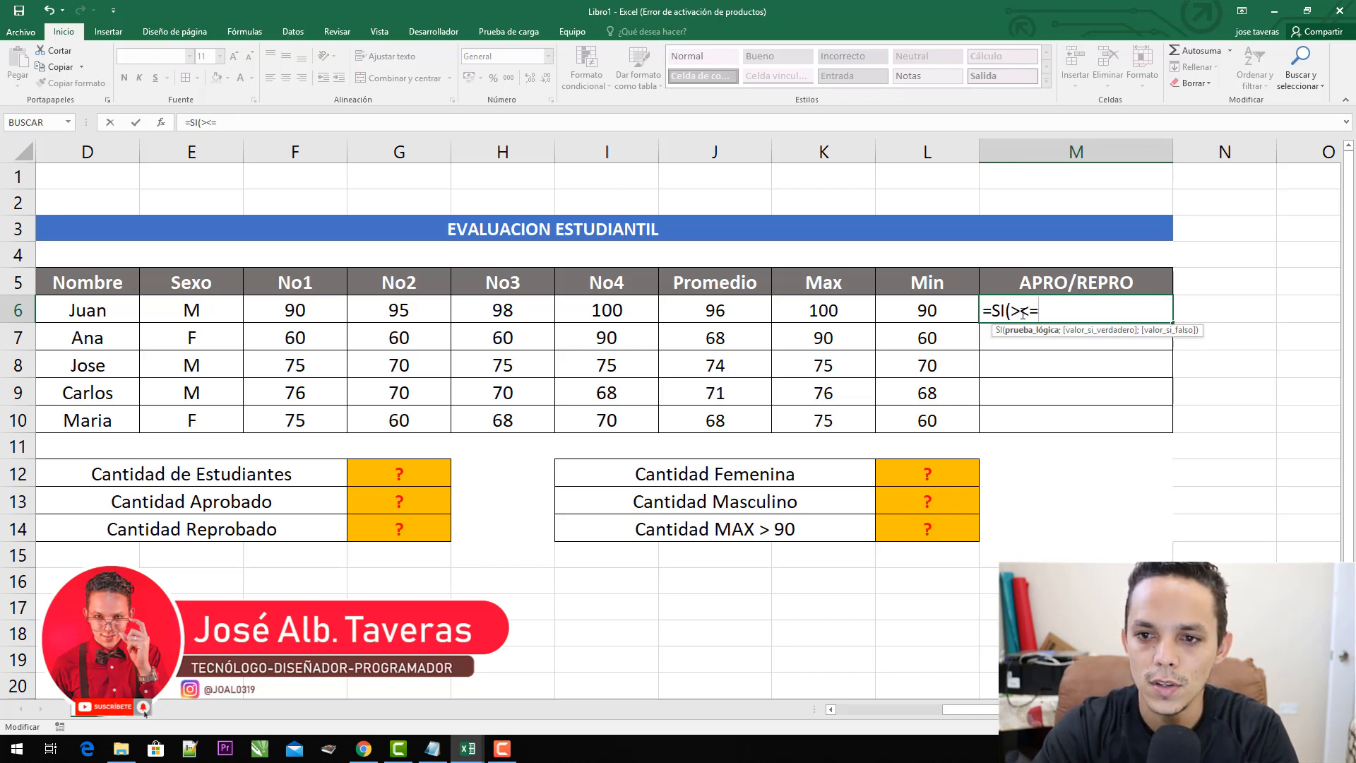
pyautogui.write('<>')
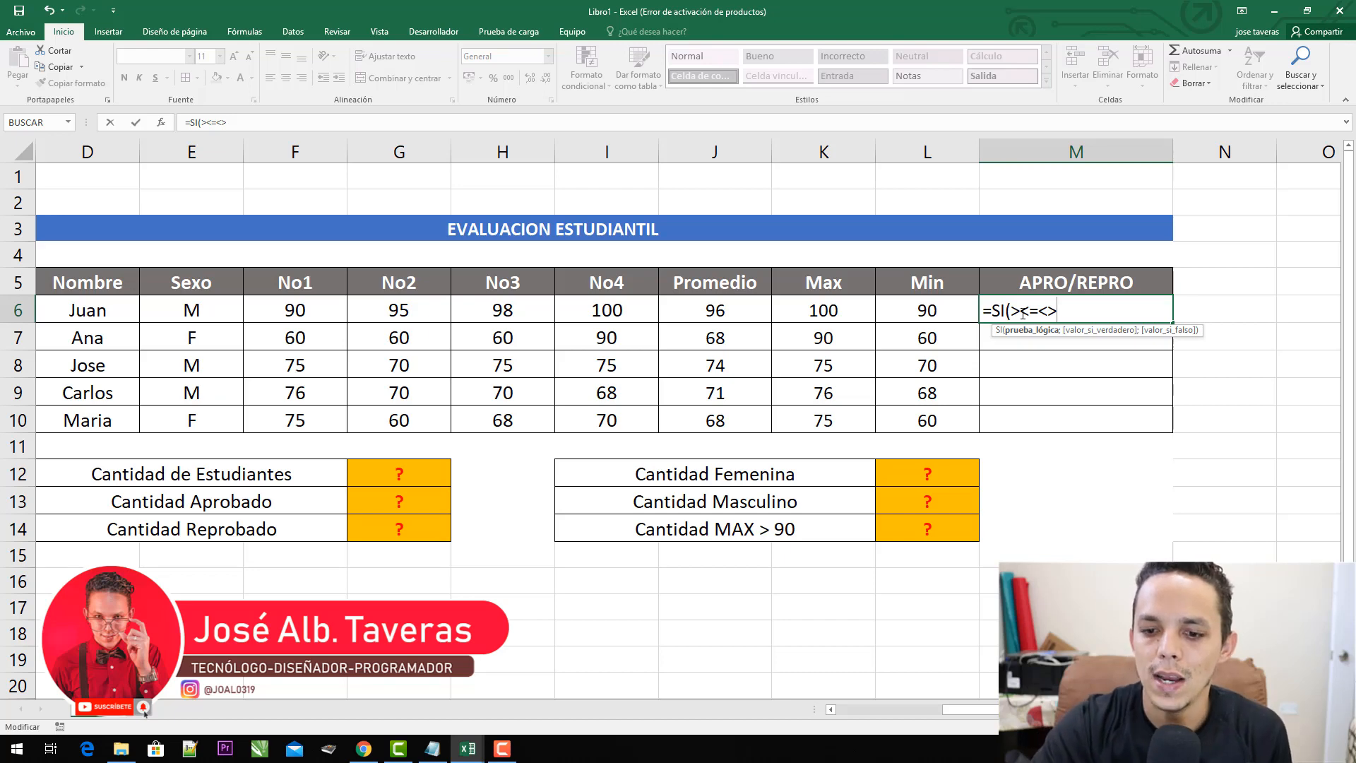
pyautogui.press('BackSpace')
pyautogui.press('BackSpace')
pyautogui.press('BackSpace')
pyautogui.press('BackSpace')
pyautogui.press('BackSpace')
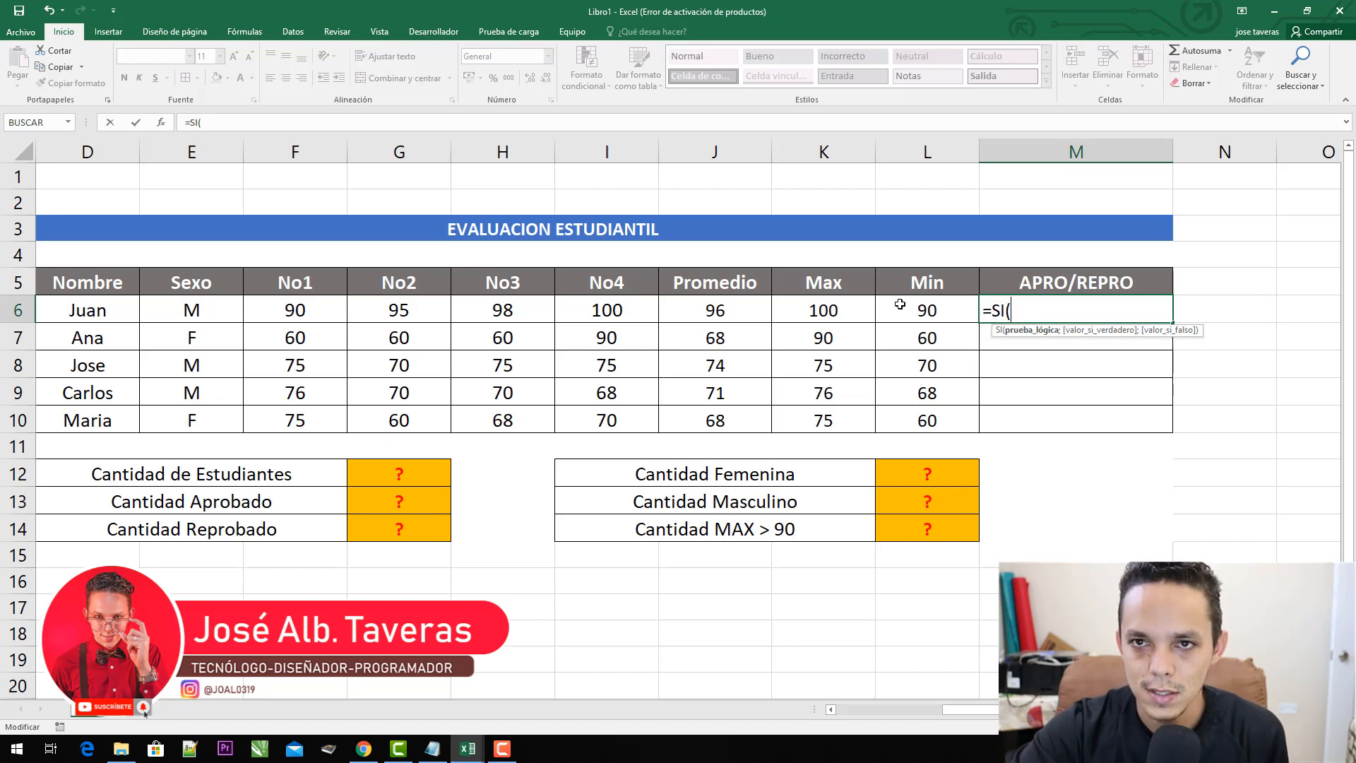
# - Enter J6>=70 as the logical test of the SI formula, referencing the first student's Promedio
pyautogui.click(753, 314)
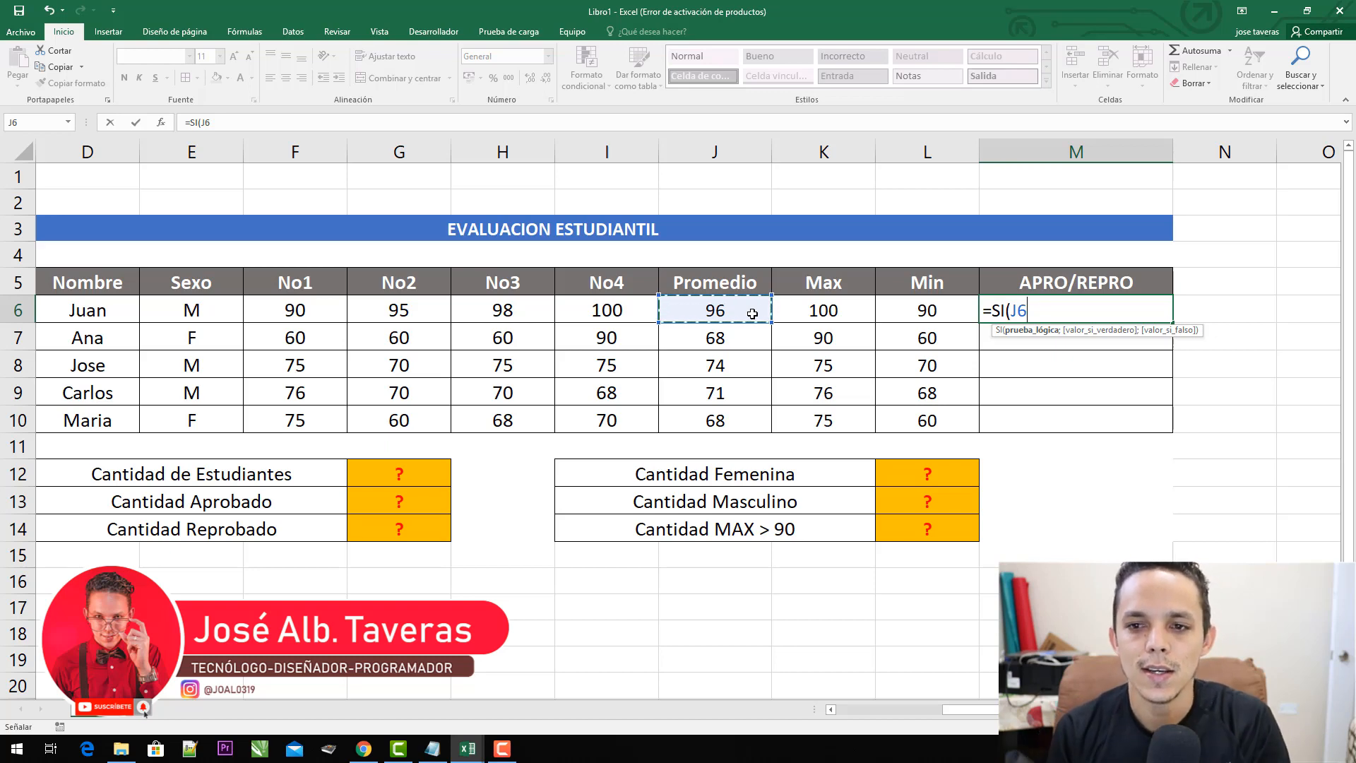
pyautogui.write('>')
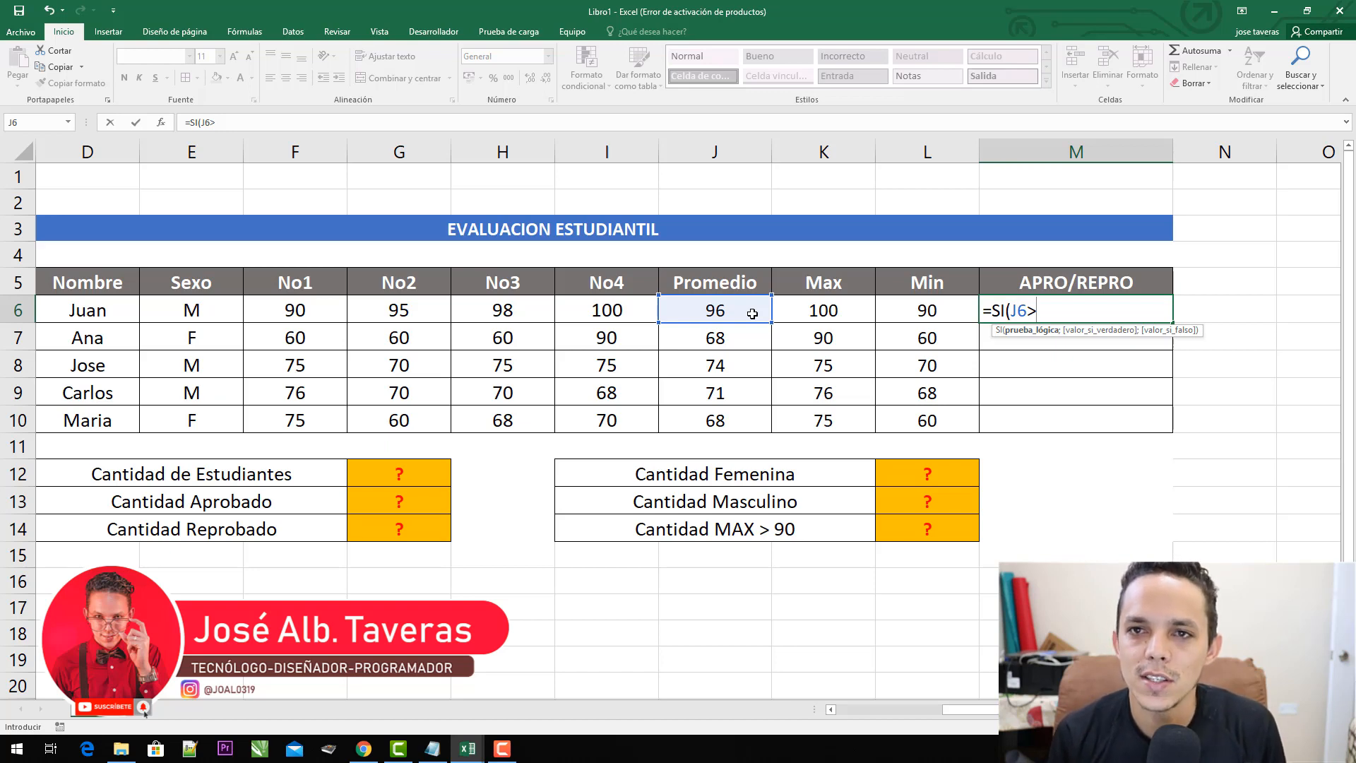
pyautogui.write('0')
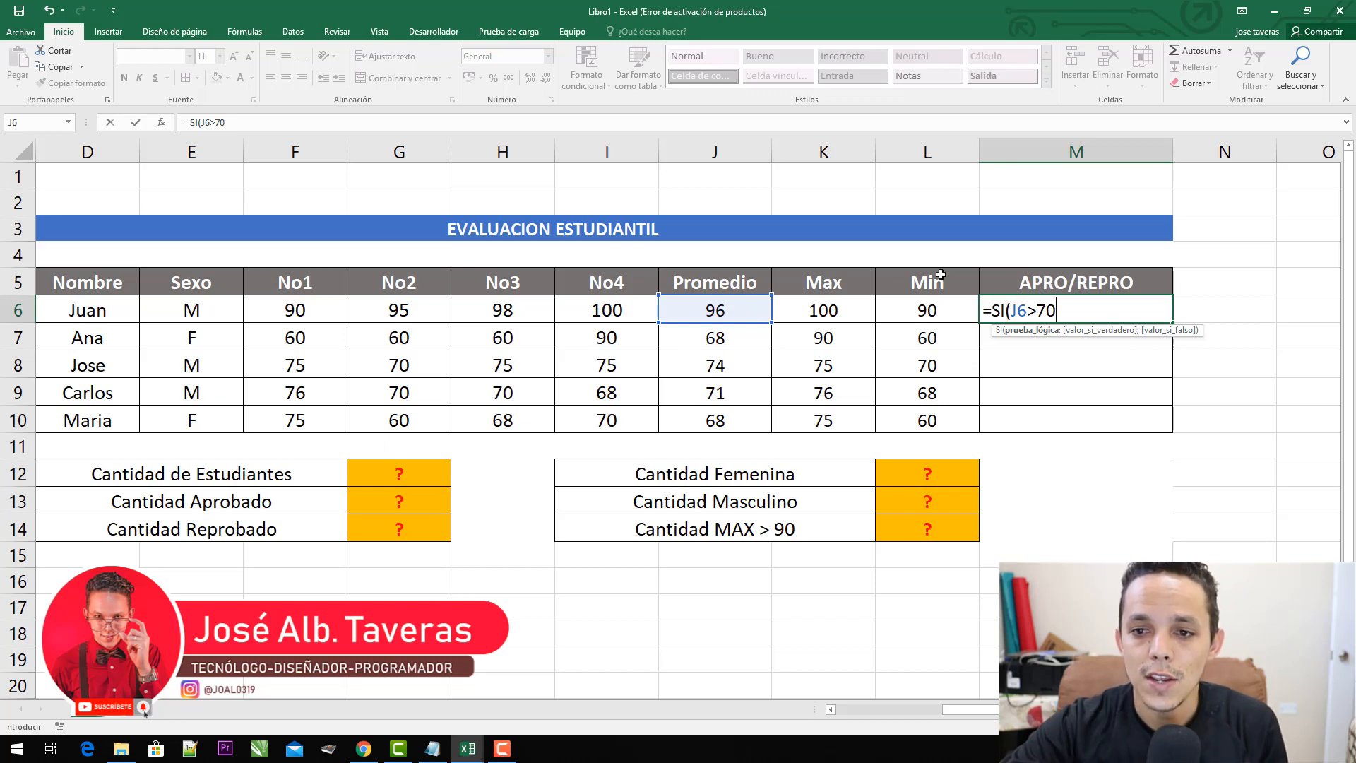
pyautogui.click(1034, 314)
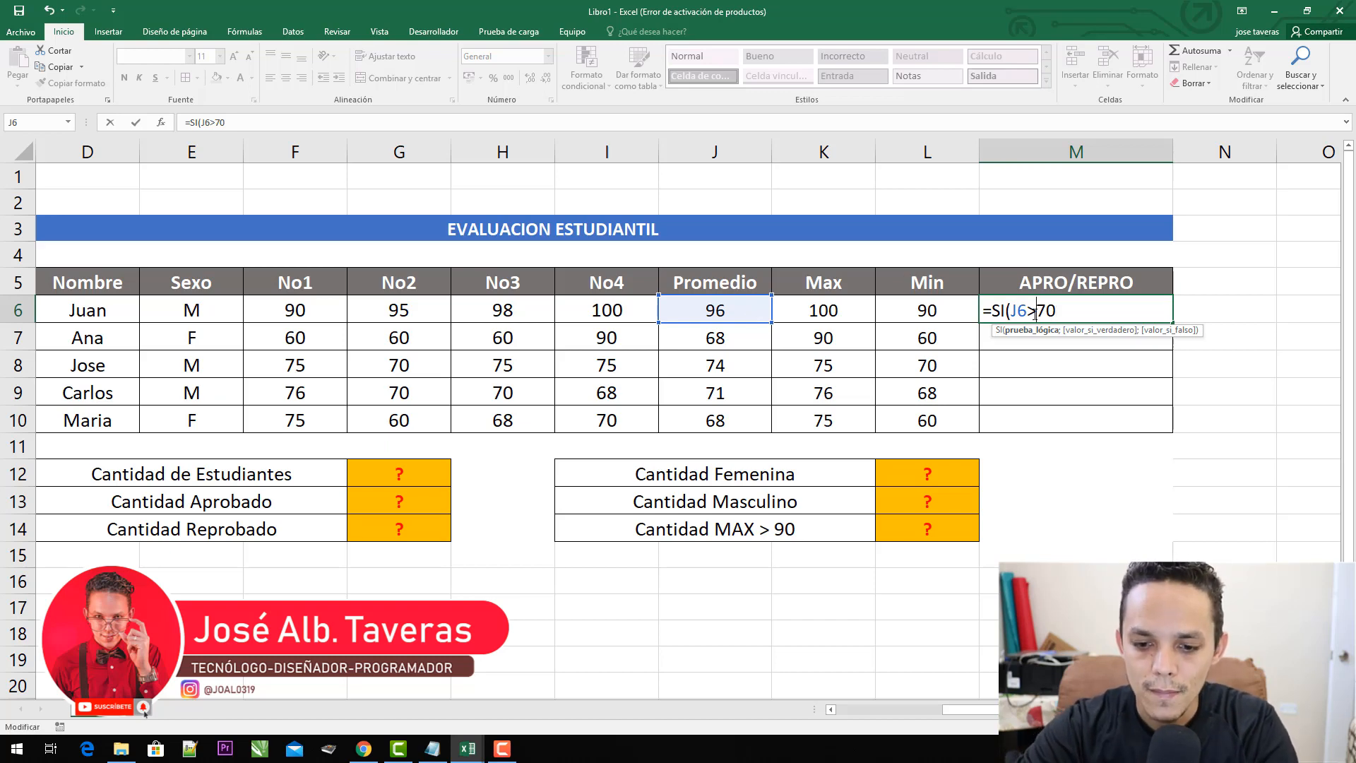
pyautogui.write('=')
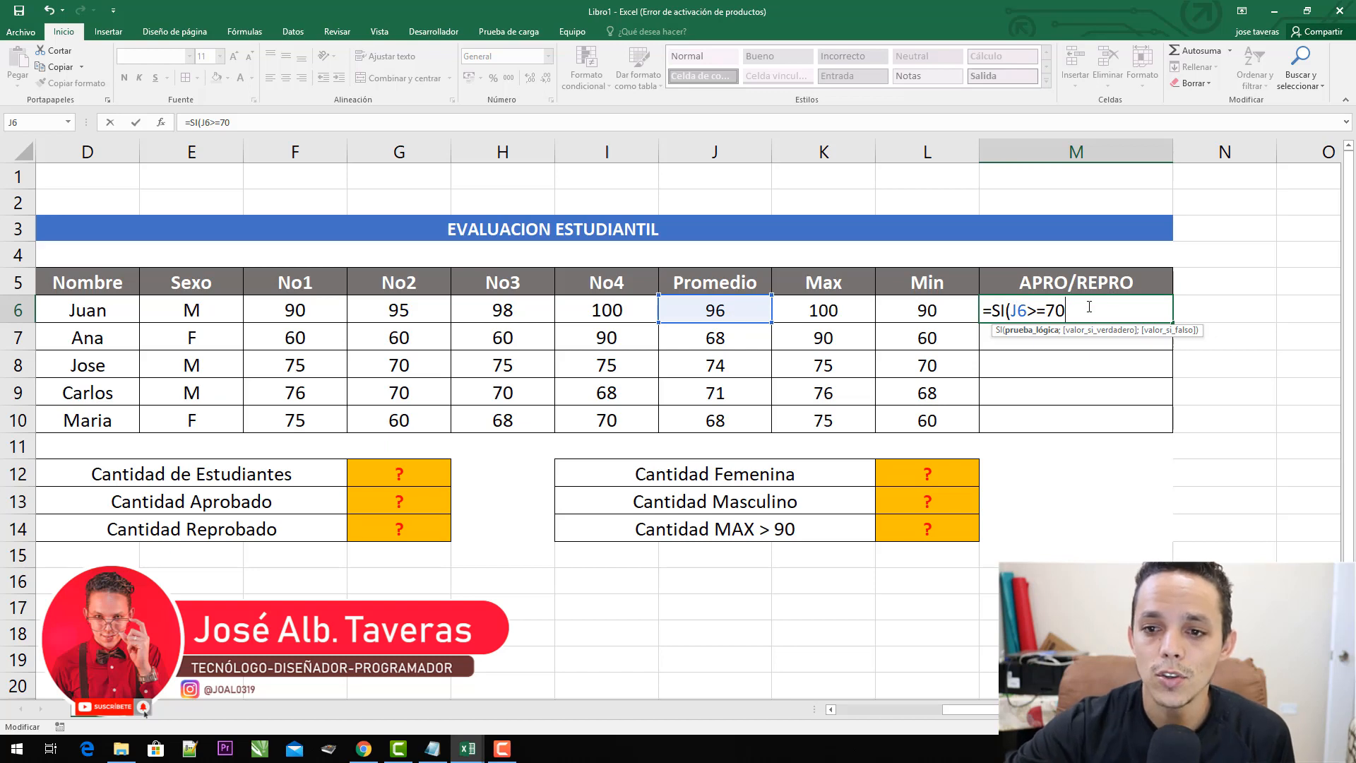
# - Add 'promovido' in single quotes, after a semicolon, as the SI formula's value if true
pyautogui.write(';')
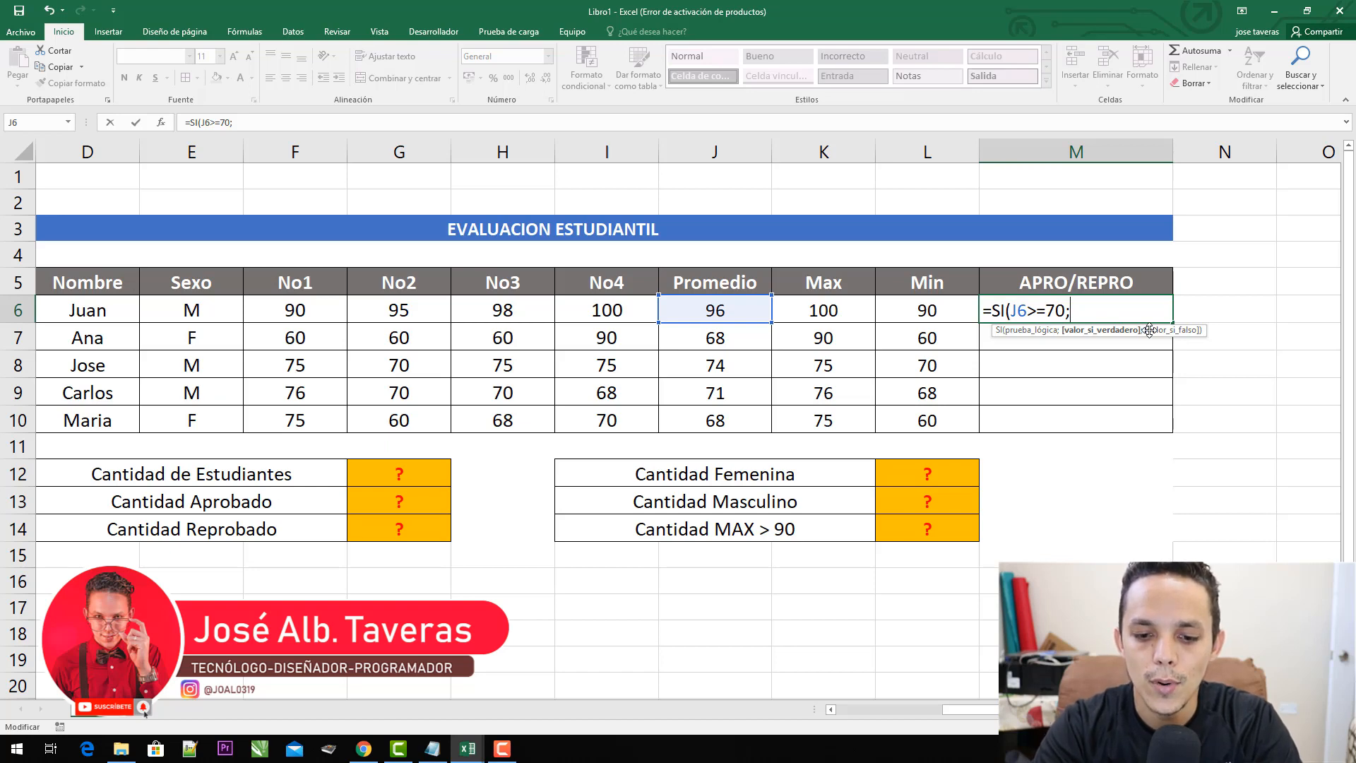
pyautogui.write('"')
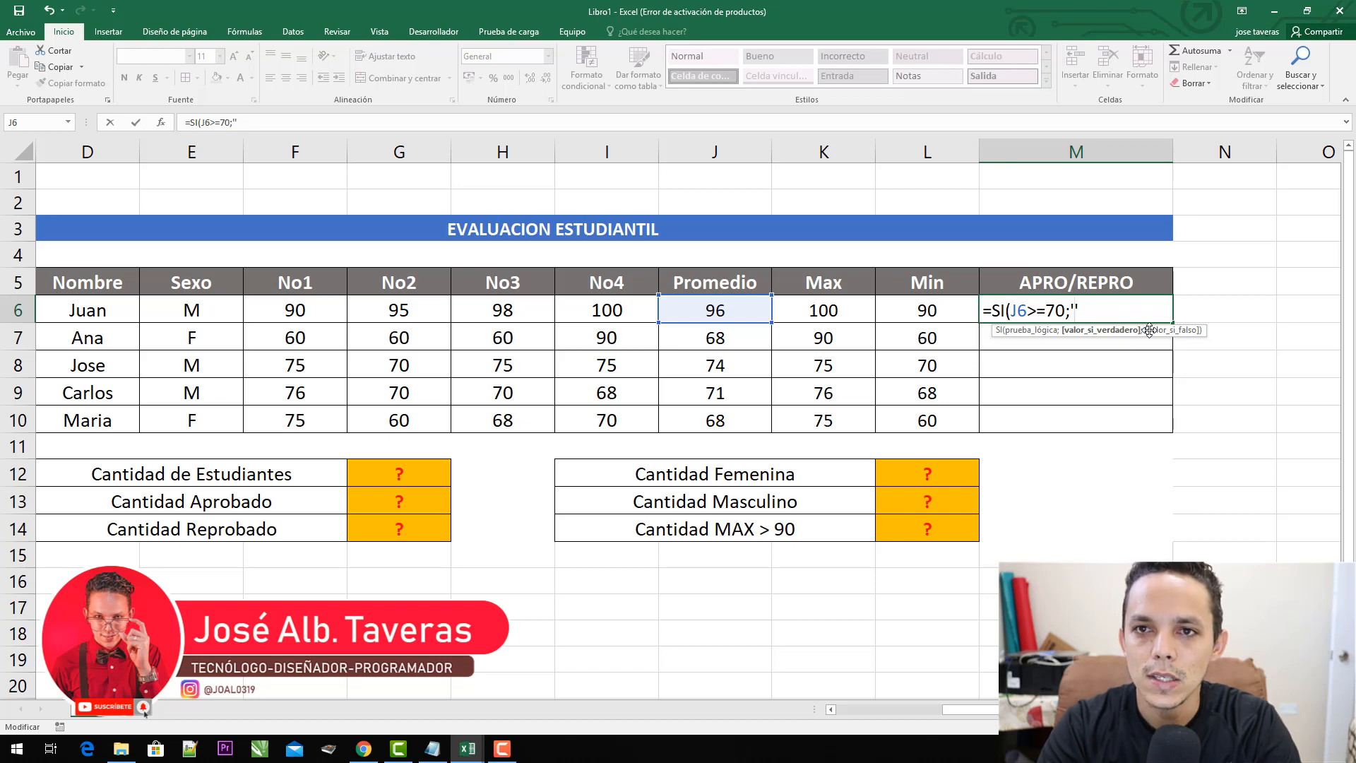
pyautogui.write("promovido'")
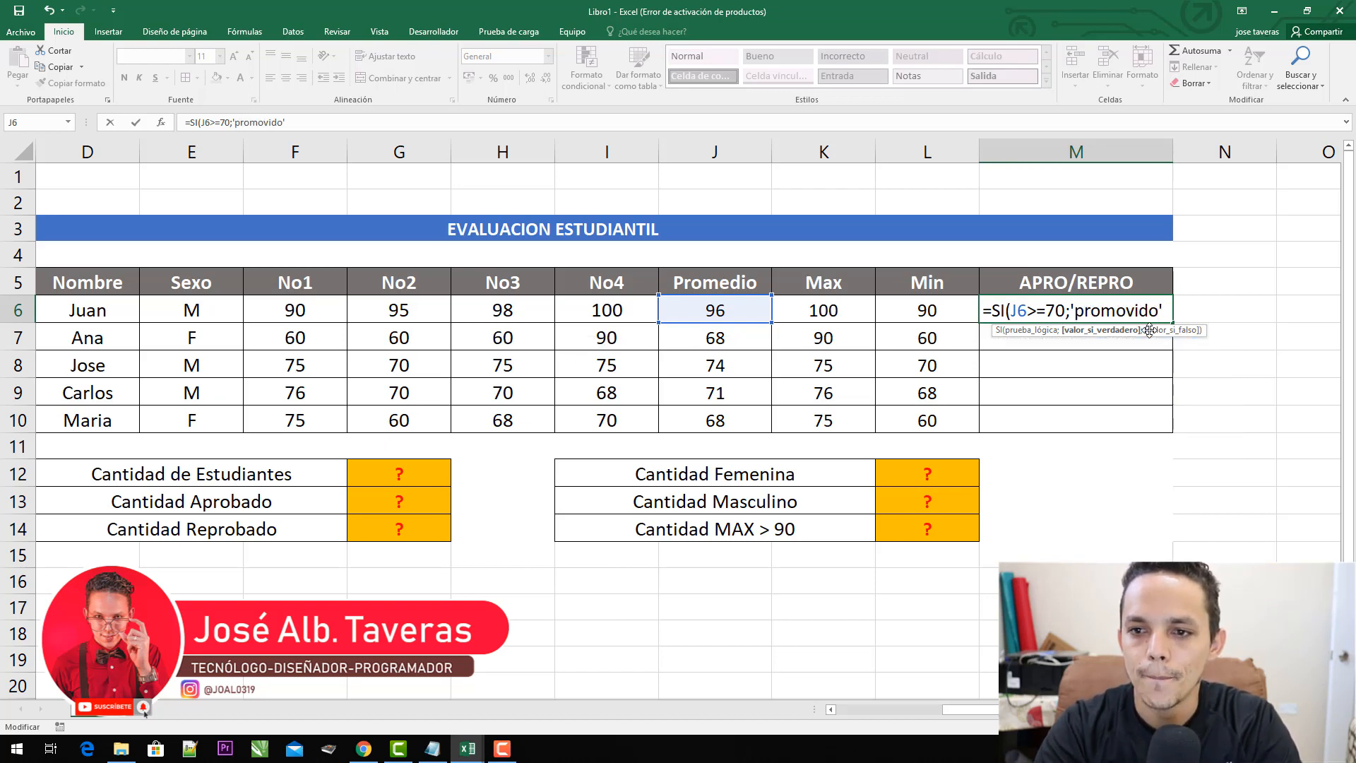
# - Change the text inside the true result's quotes to Aprobado
pyautogui.press('Left')
pyautogui.press('BackSpace')
pyautogui.press('BackSpace')
pyautogui.press('BackSpace')
pyautogui.press('BackSpace')
pyautogui.press('BackSpace')
pyautogui.press('BackSpace')
pyautogui.press('BackSpace')
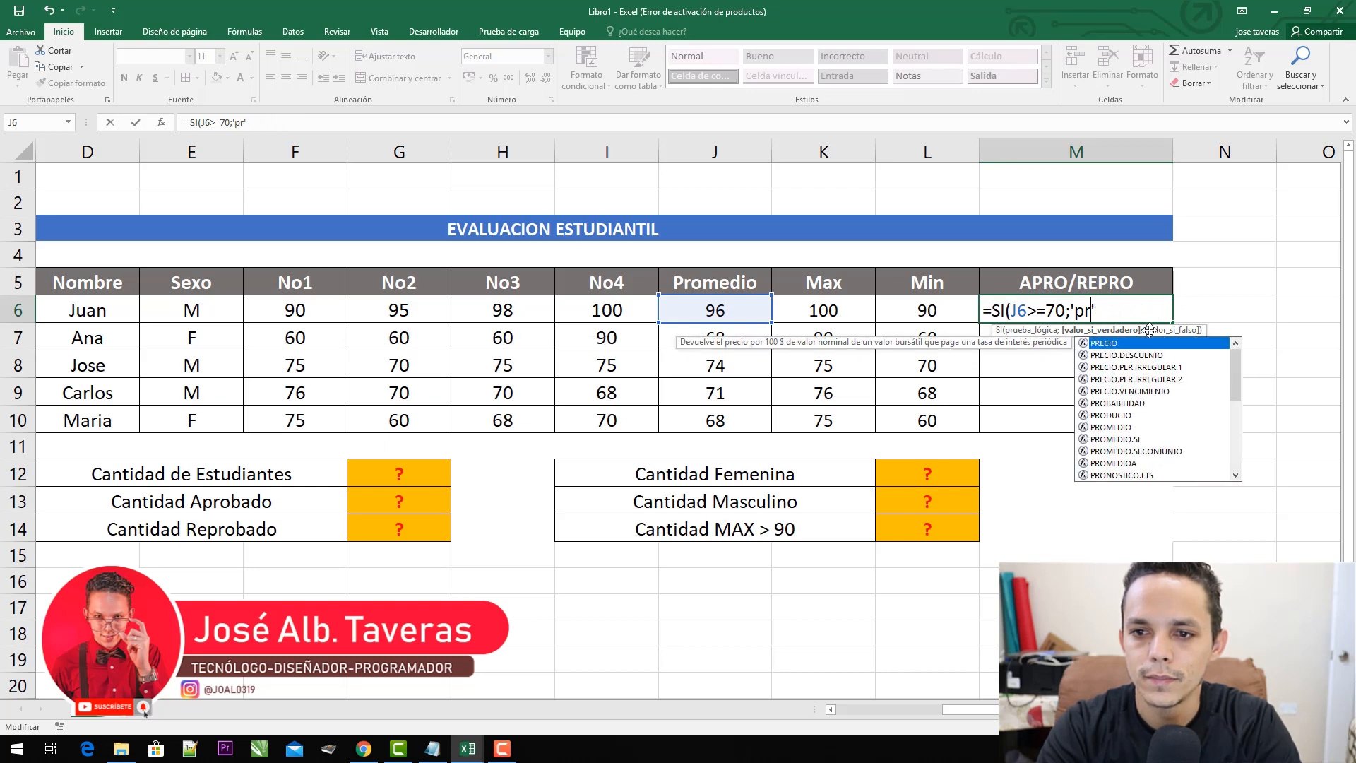
pyautogui.press('BackSpace')
pyautogui.press('BackSpace')
pyautogui.write('Aprobado')
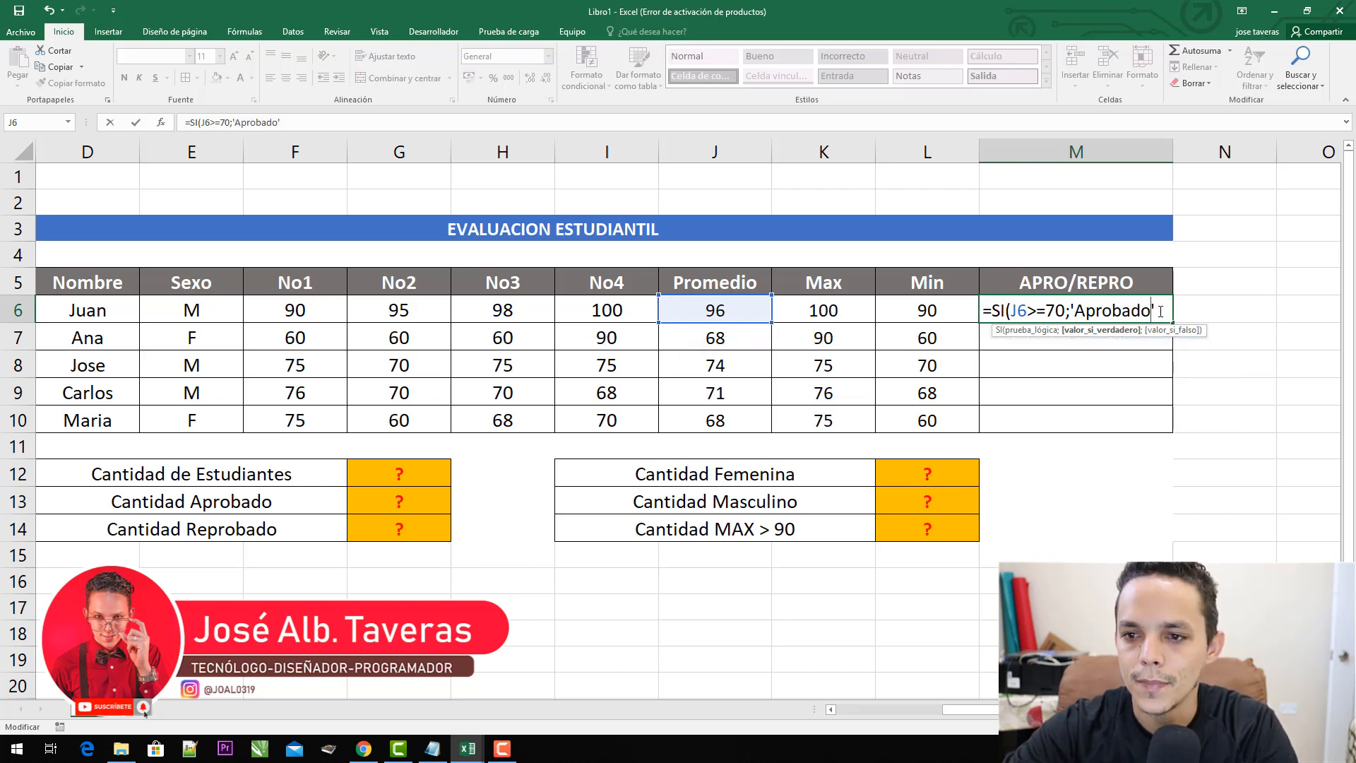
# - Add 'reprobado' in single quotes as the SI formula's value if false and close its parenthesis
pyautogui.click(1172, 309)
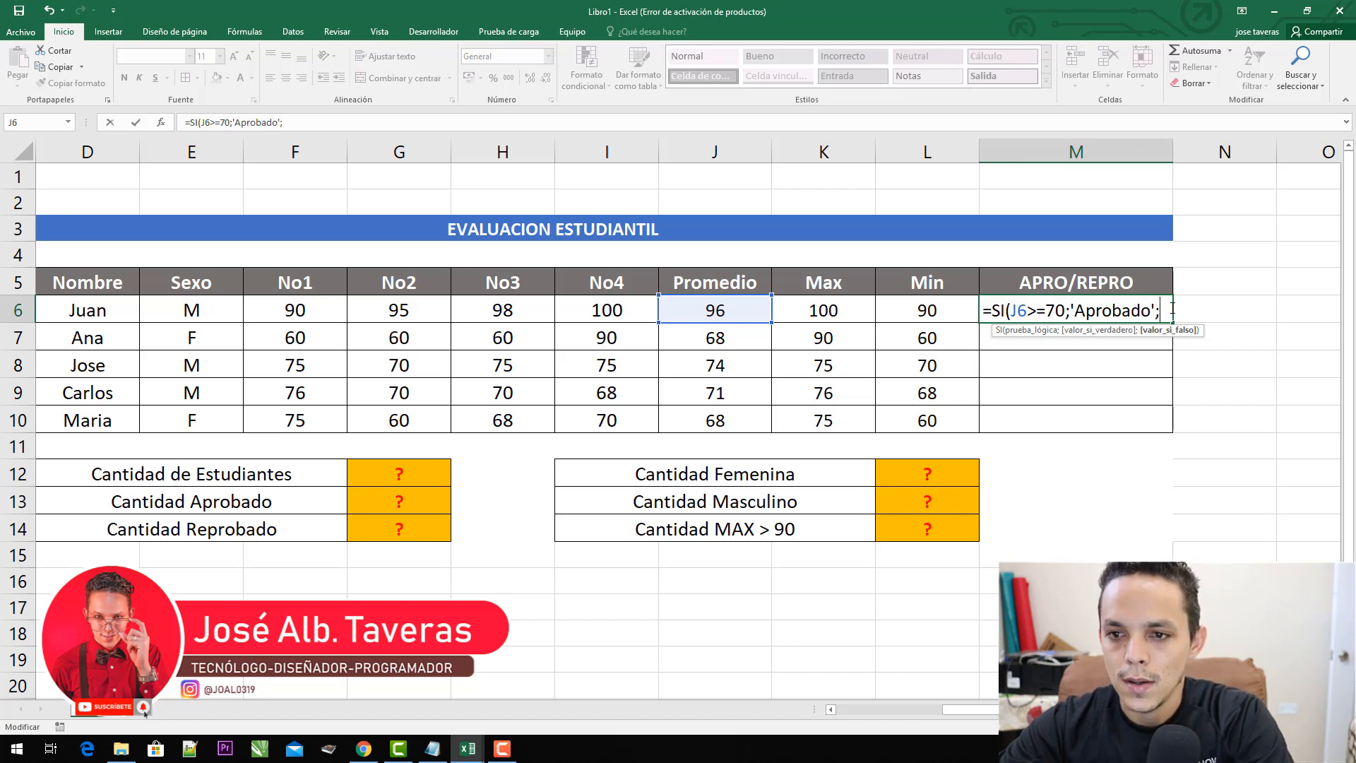
pyautogui.write(';""')
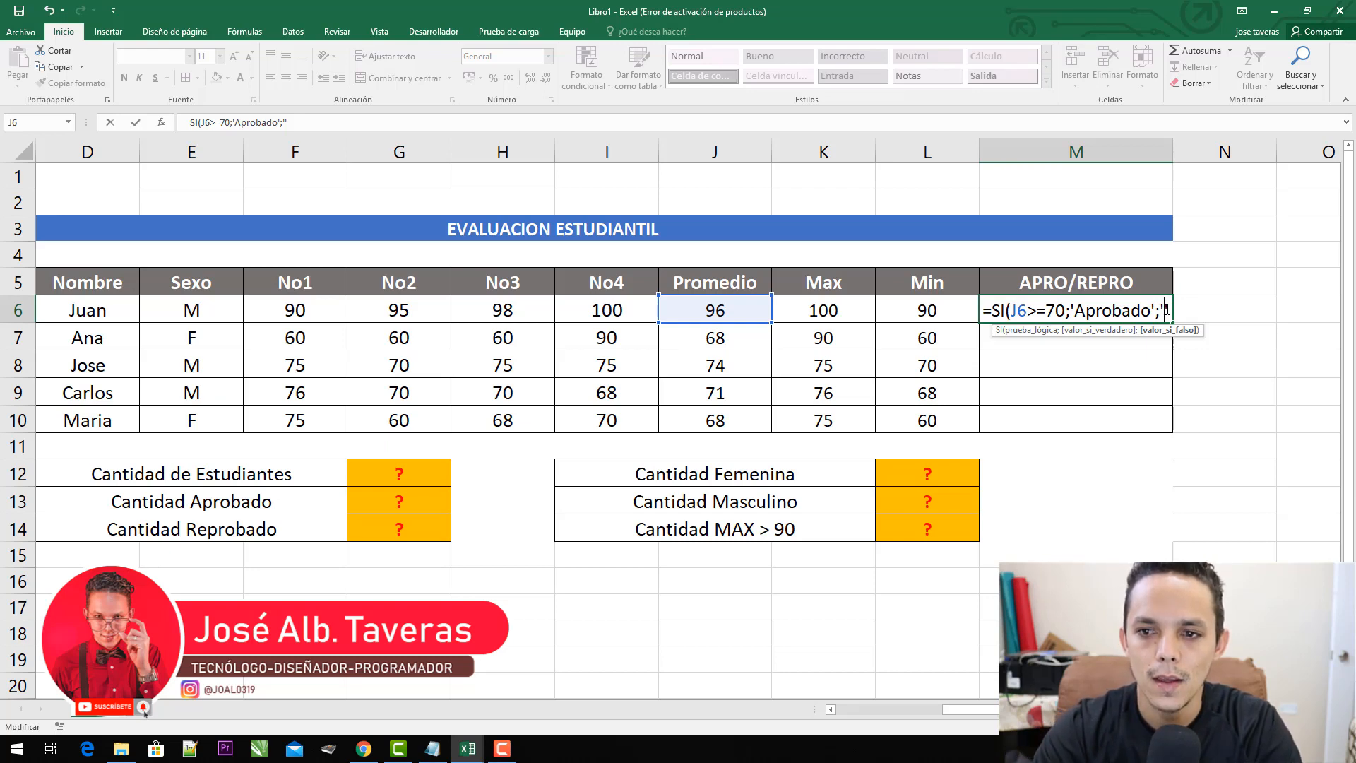
pyautogui.write('reprobad')
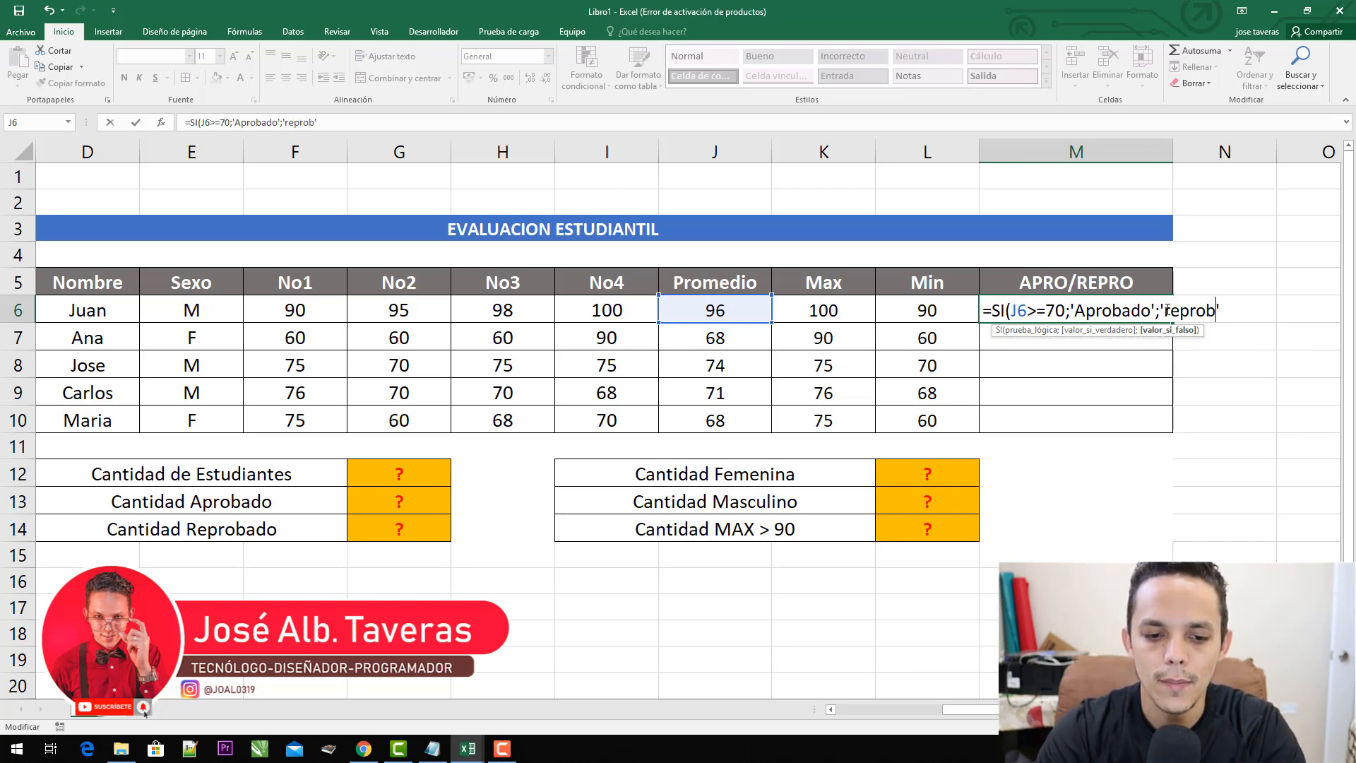
pyautogui.write("o'")
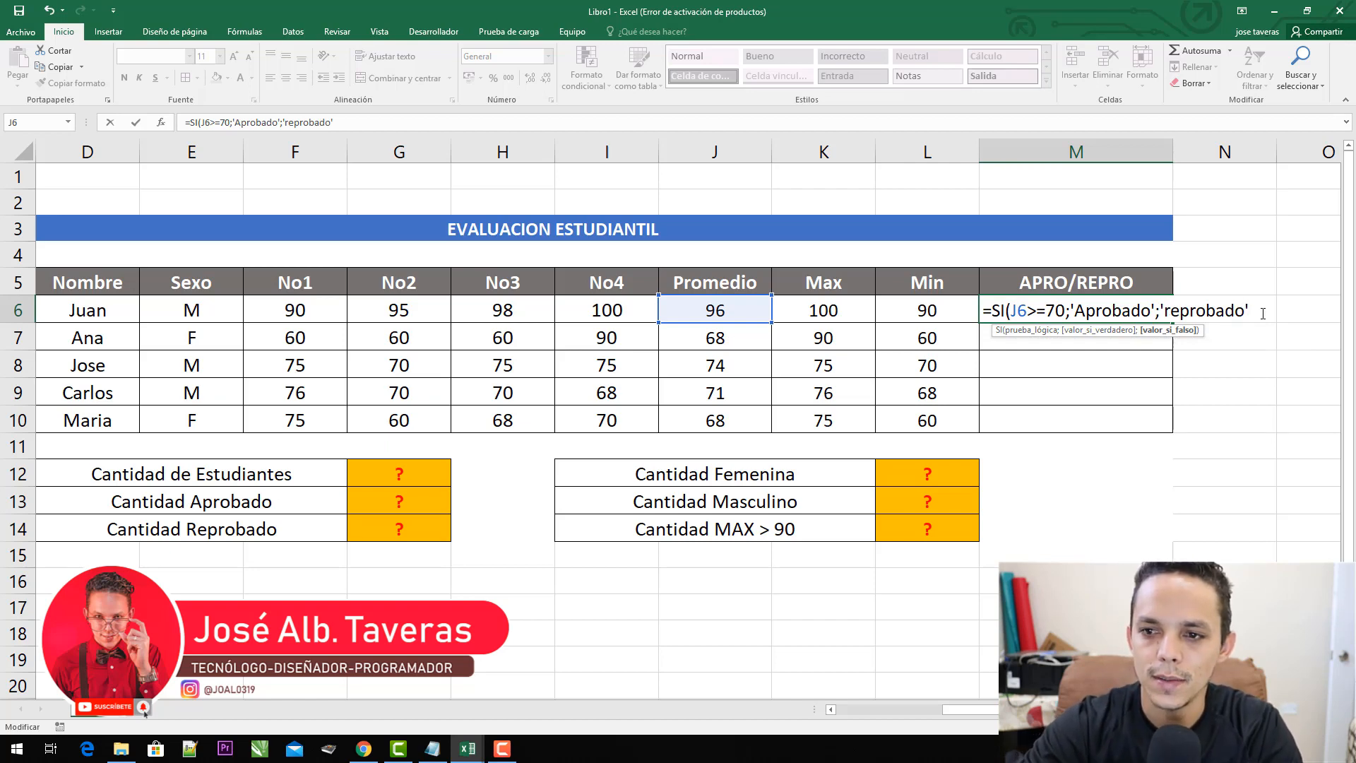
pyautogui.write(')')
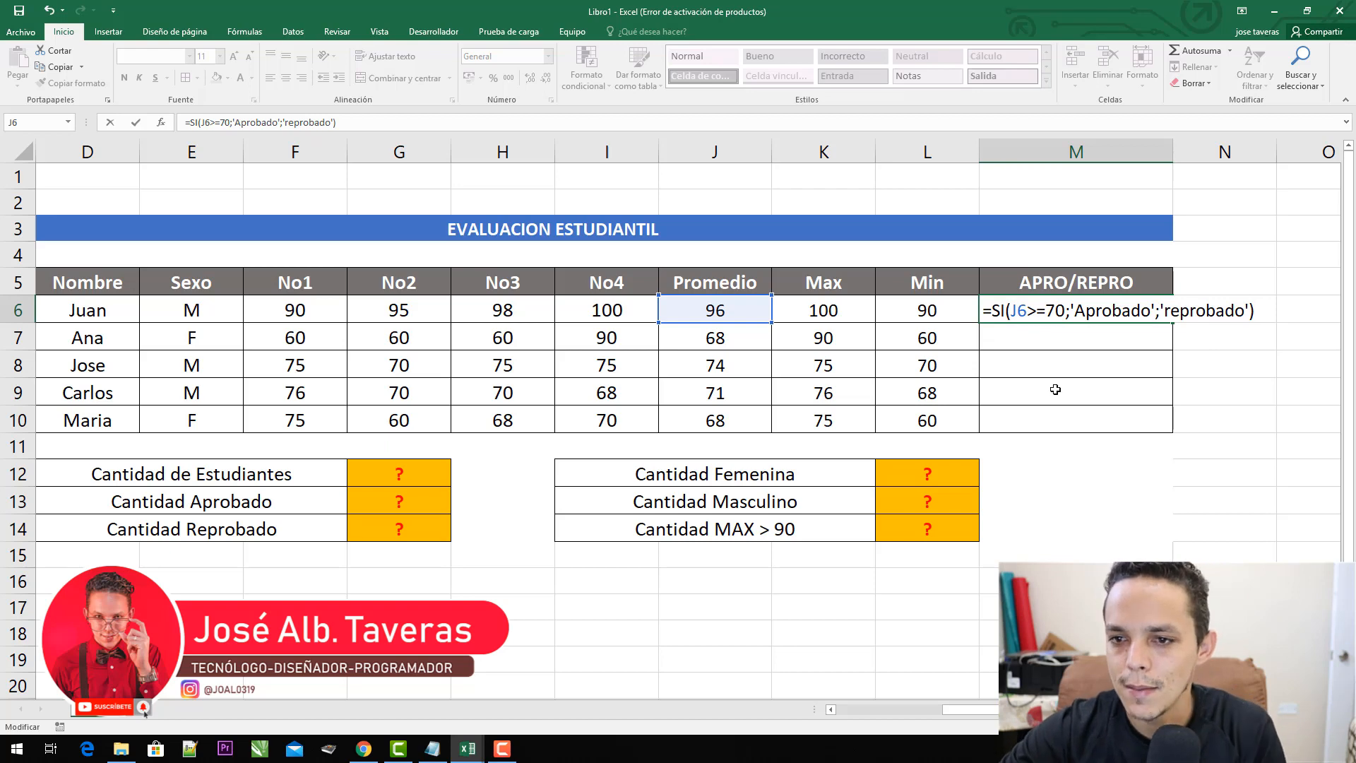
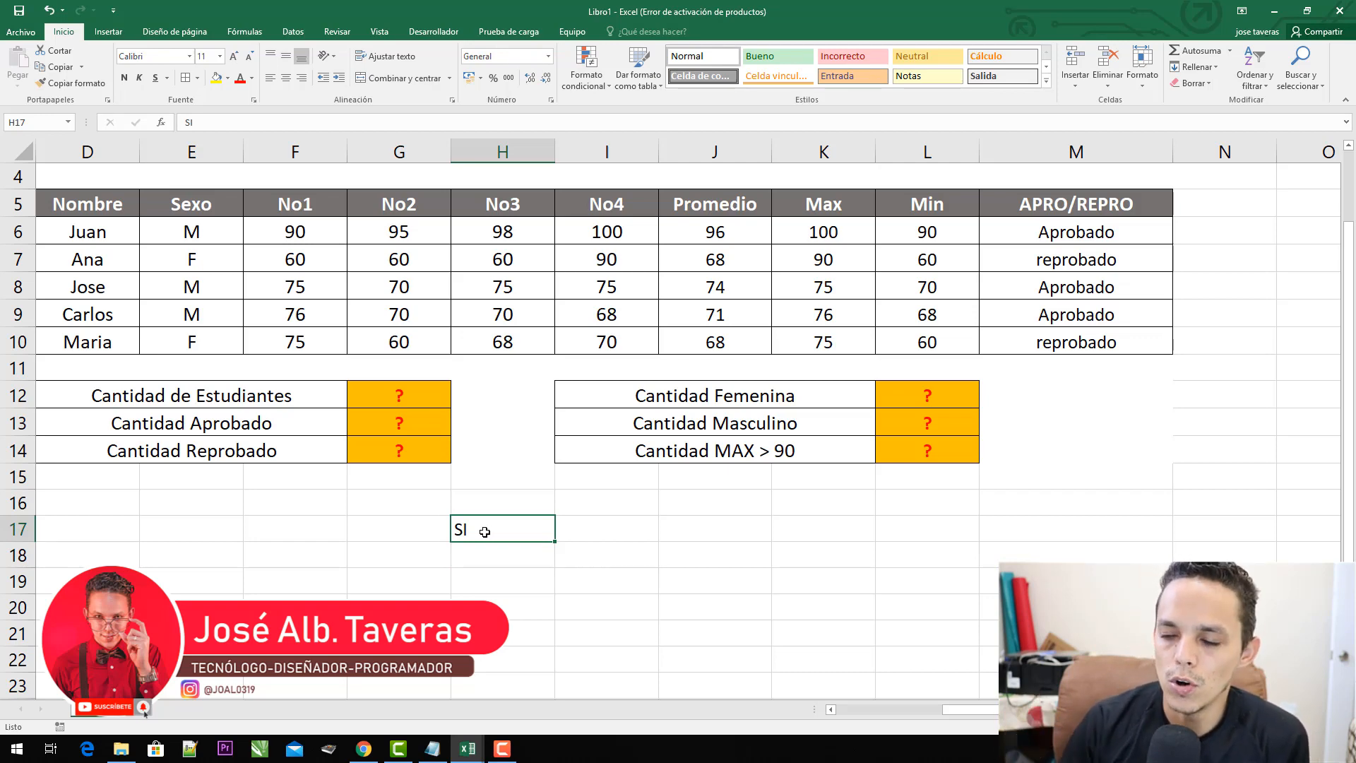
# - Replace the Cantidad de Estudiantes placeholder with =CONTAR(C6:C10), counting the students' Numero column
pyautogui.click(402, 395)
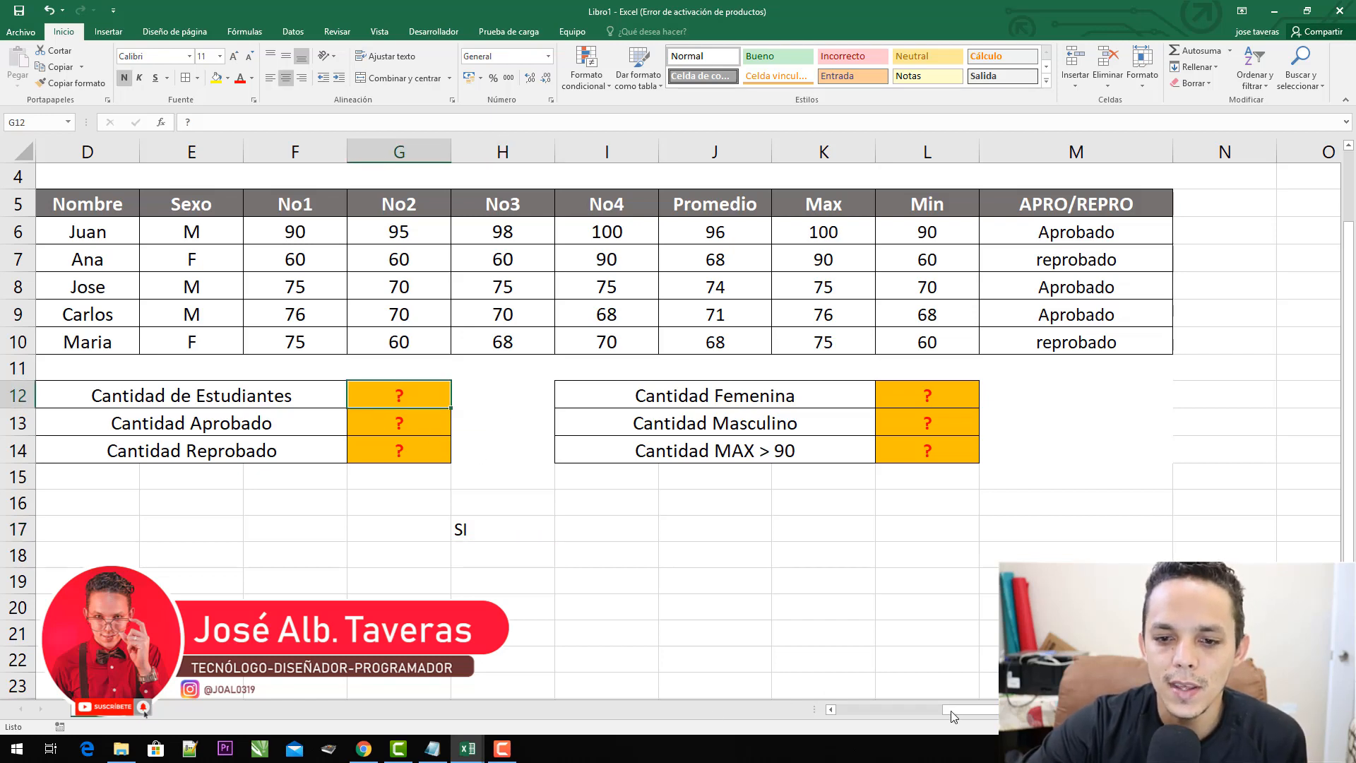
pyautogui.moveTo(942, 711); pyautogui.dragTo(917, 715)
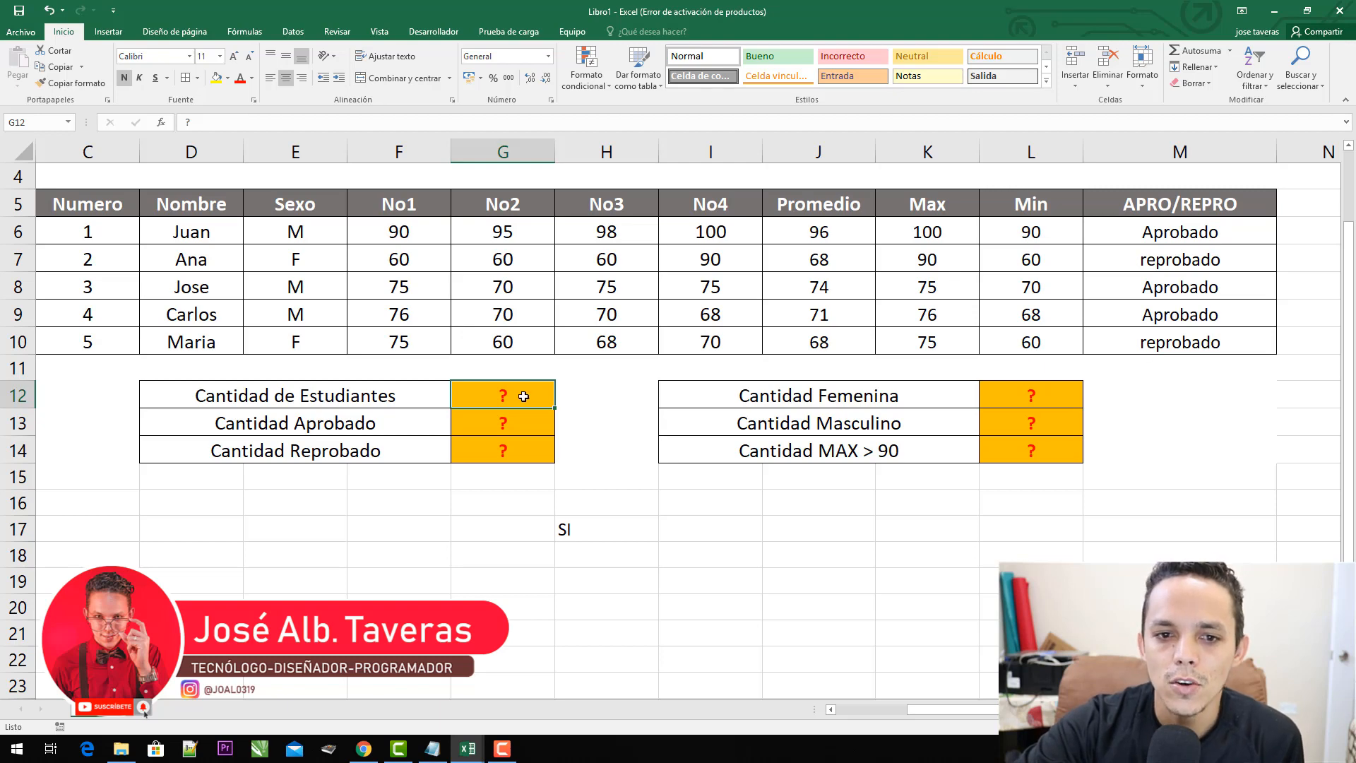
pyautogui.press('BackSpace')
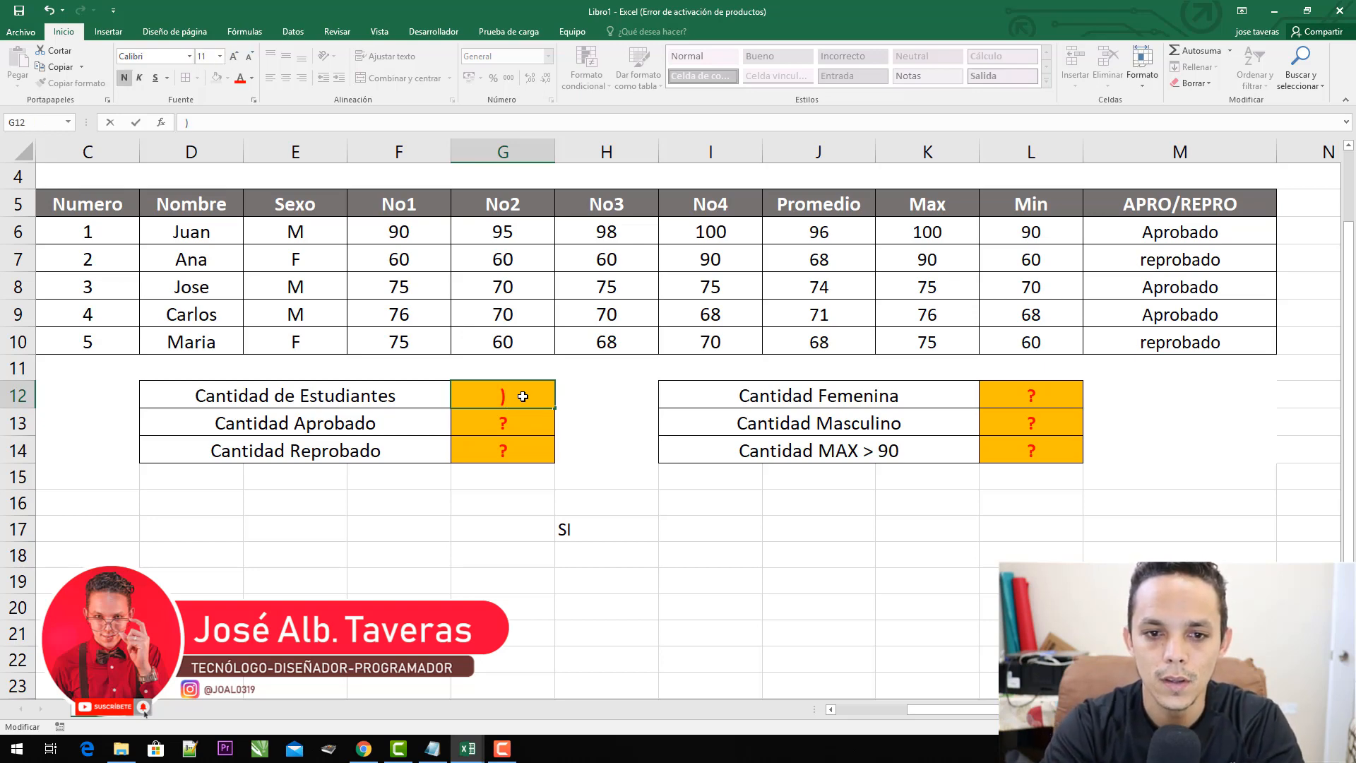
pyautogui.write('=CON')
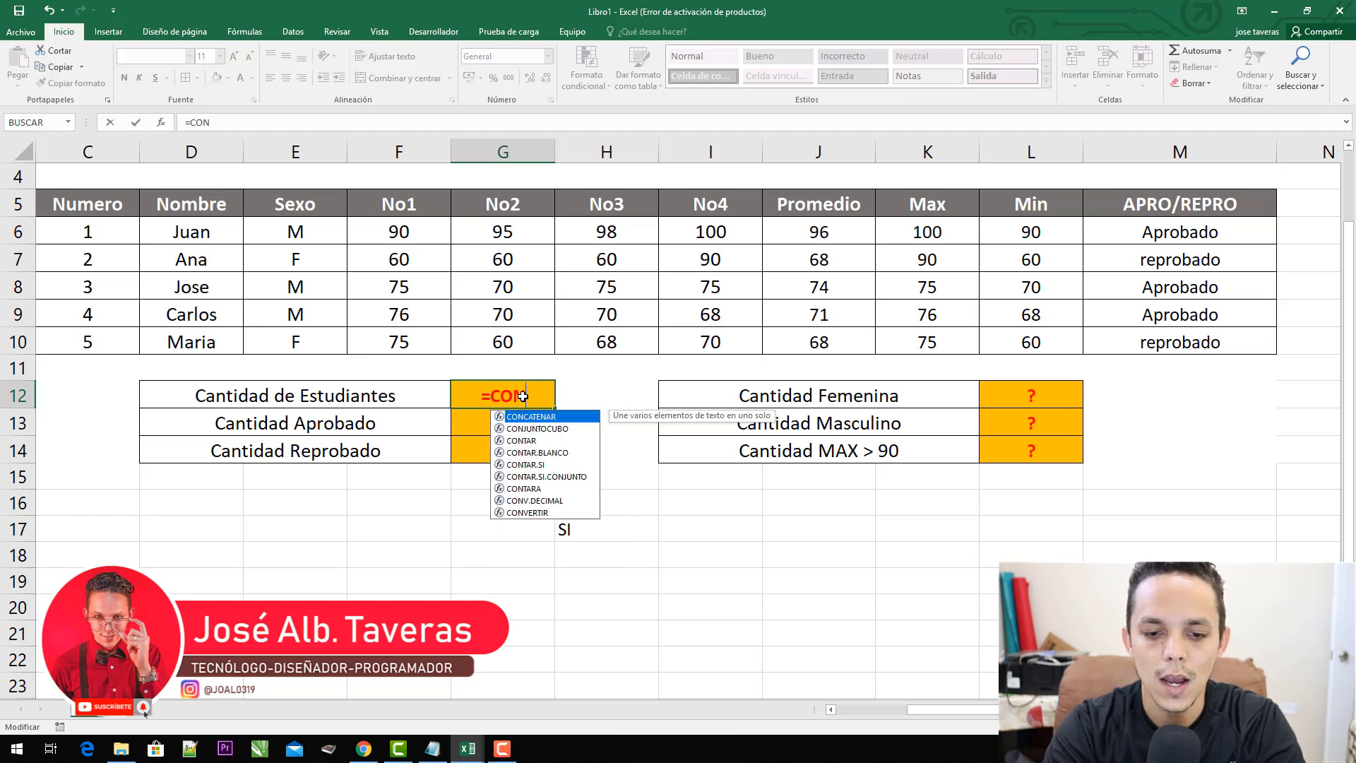
pyautogui.write('TAR')
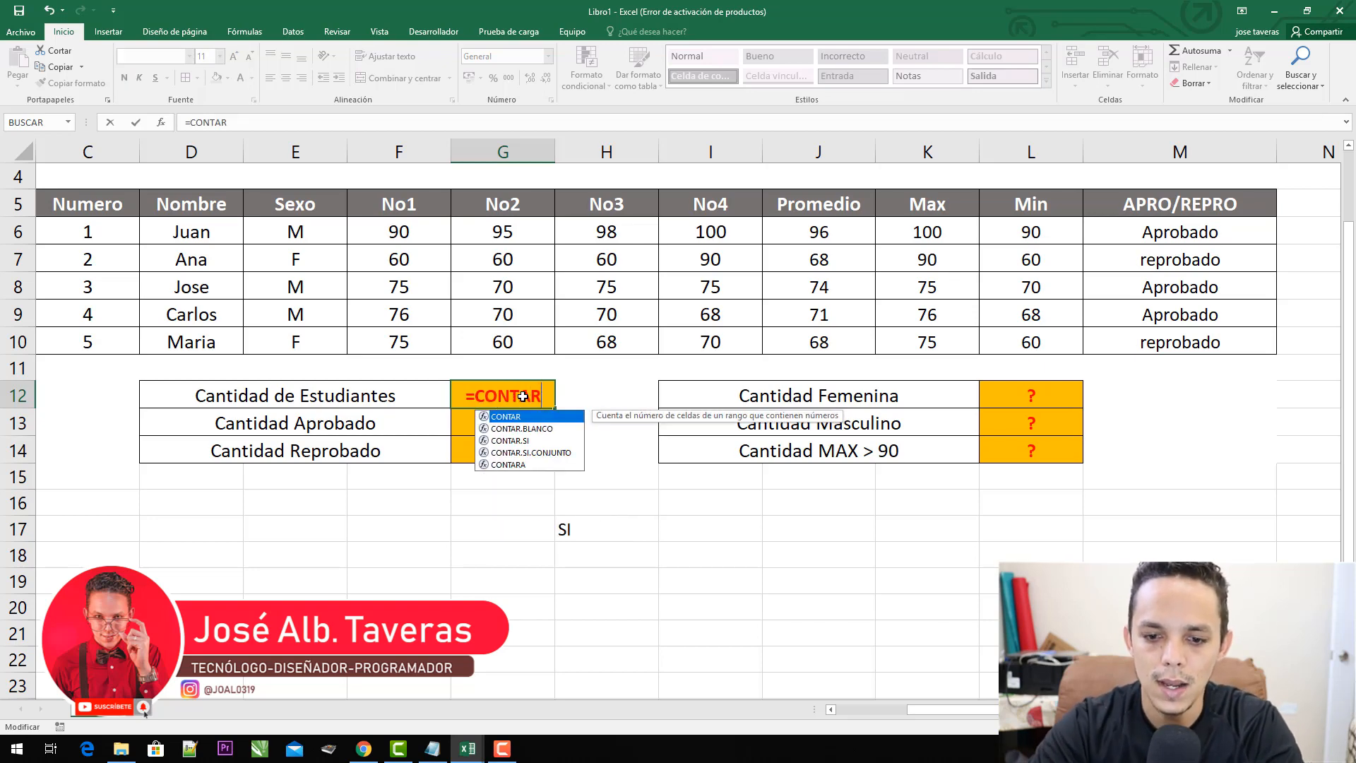
pyautogui.write(')(')
pyautogui.press('BackSpace')
pyautogui.press('BackSpace')
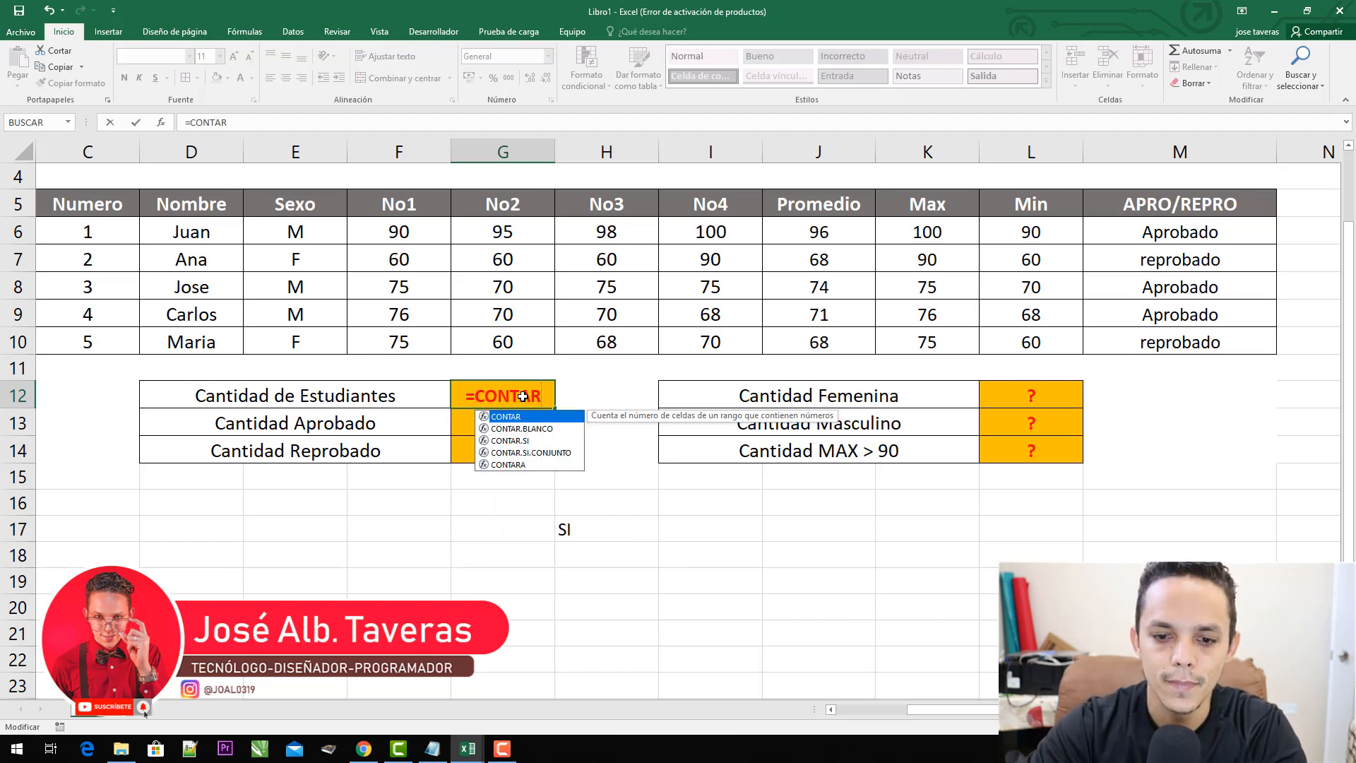
pyautogui.write('(')
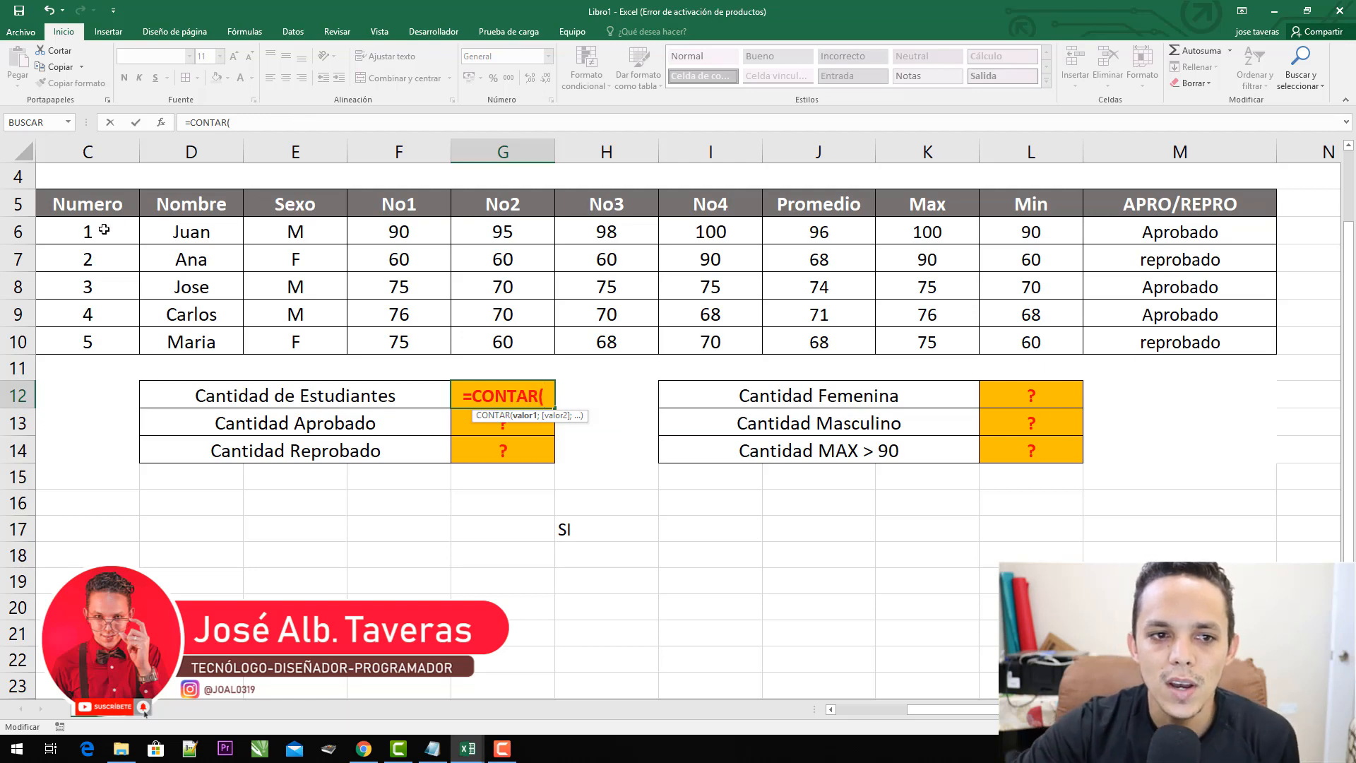
pyautogui.moveTo(89, 231); pyautogui.dragTo(102, 342)
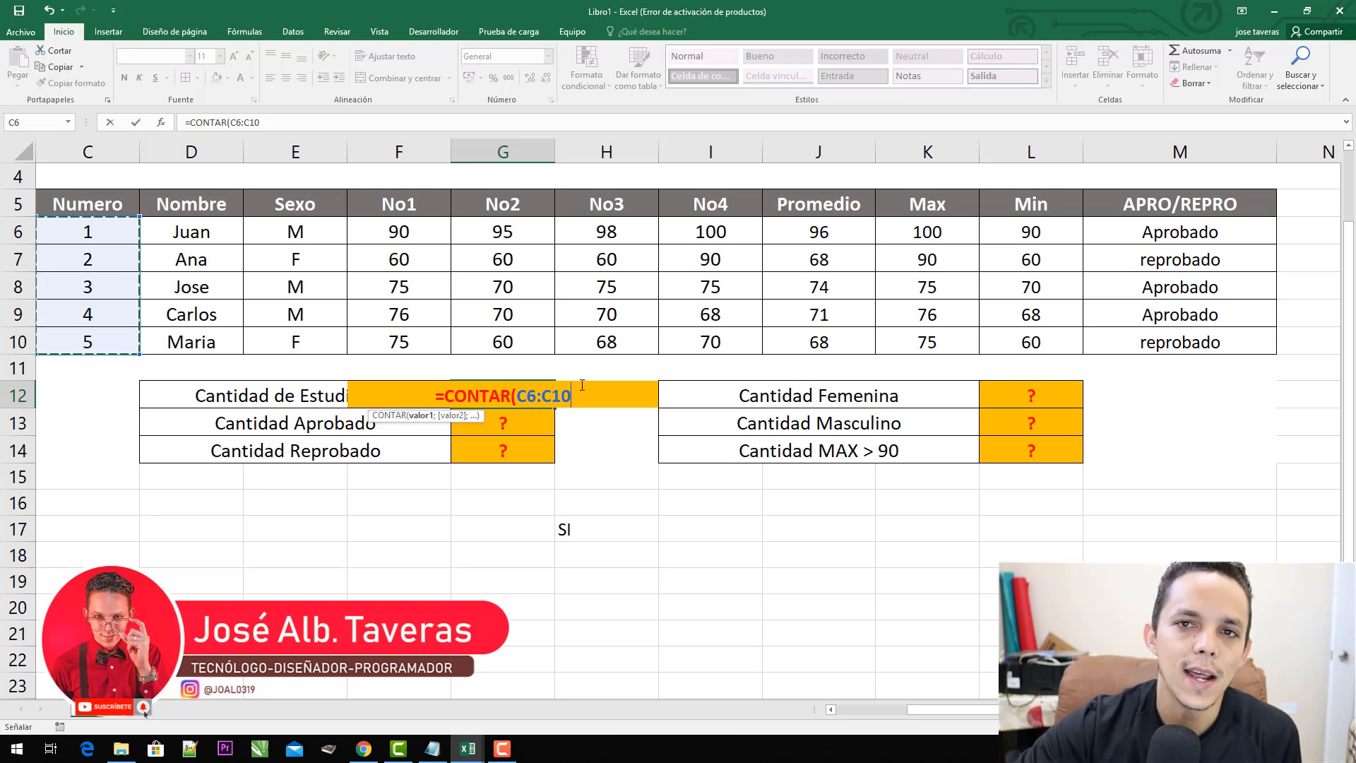
pyautogui.press('Return')
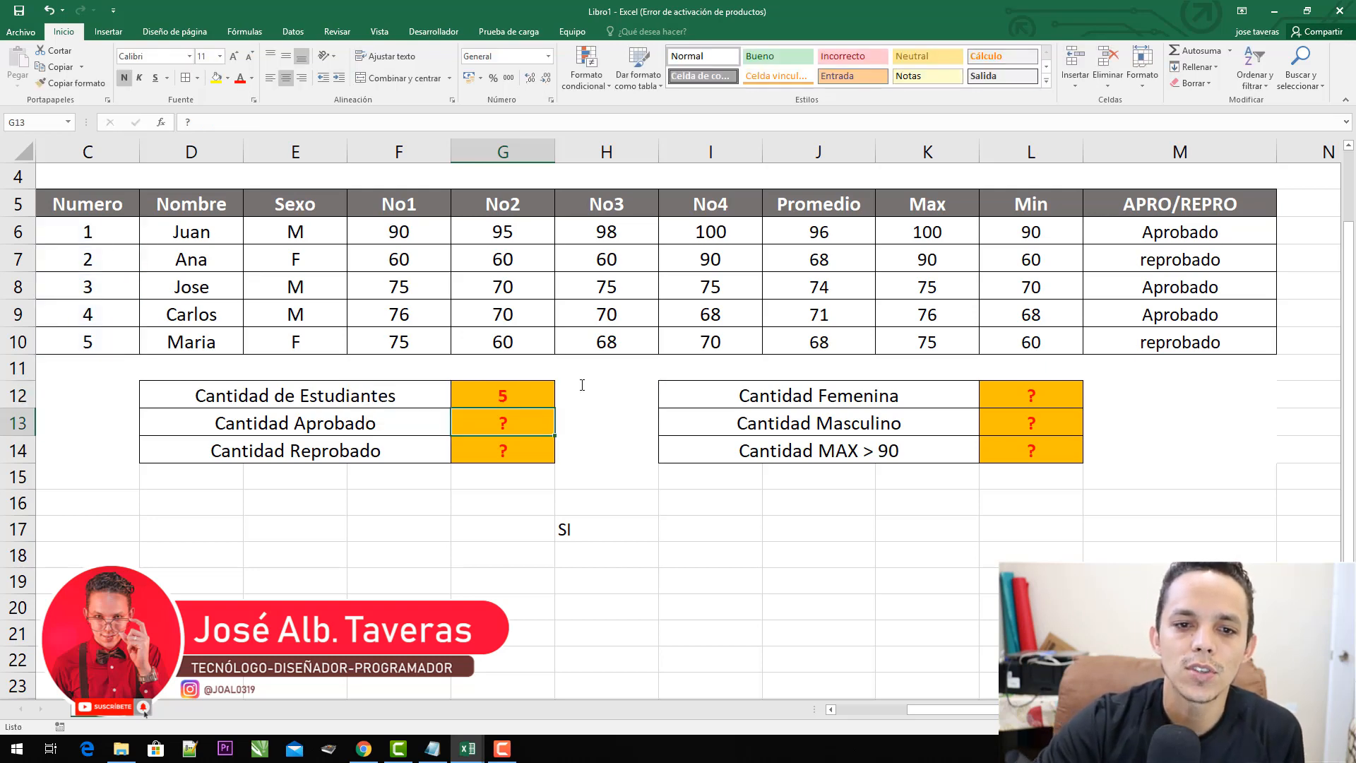
# - Test the student count by clearing the first student's Numero, and undo the deletion
pyautogui.click(513, 398)
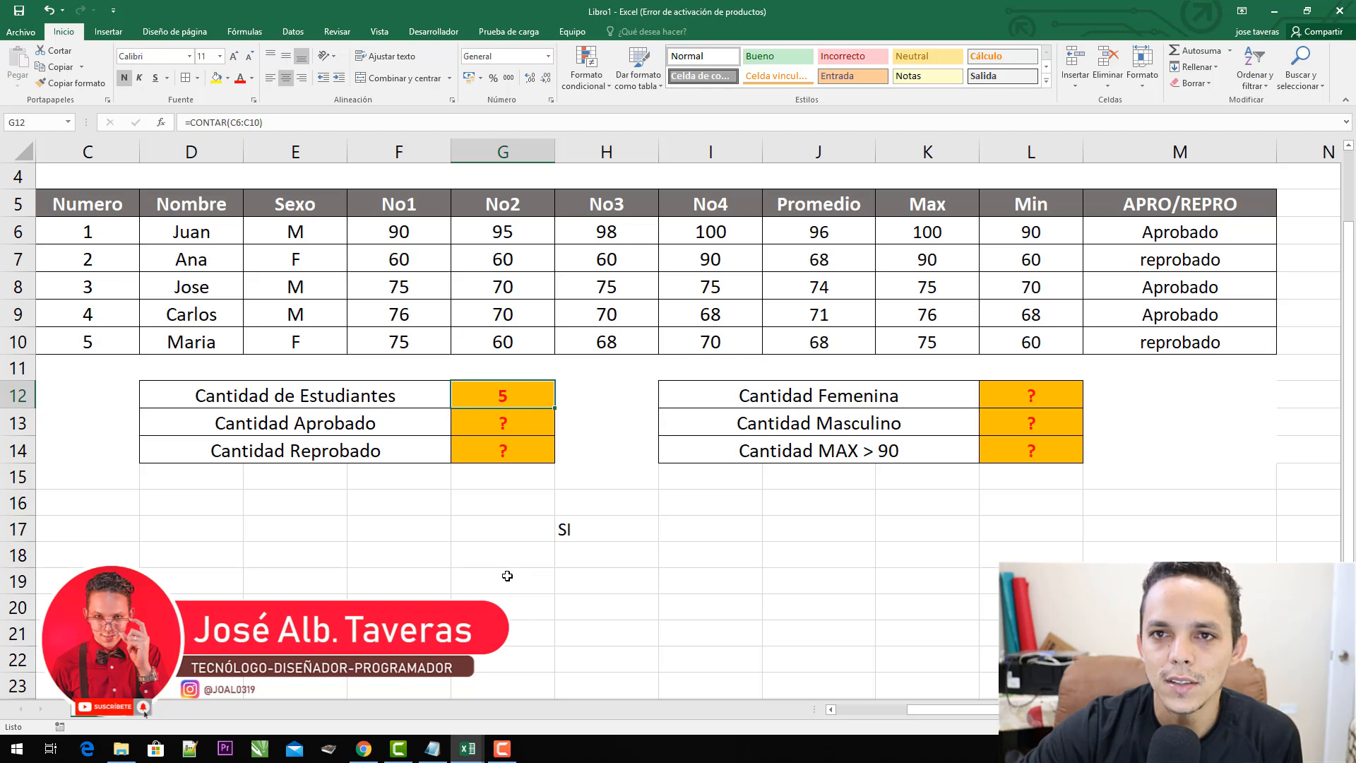
pyautogui.click(108, 230)
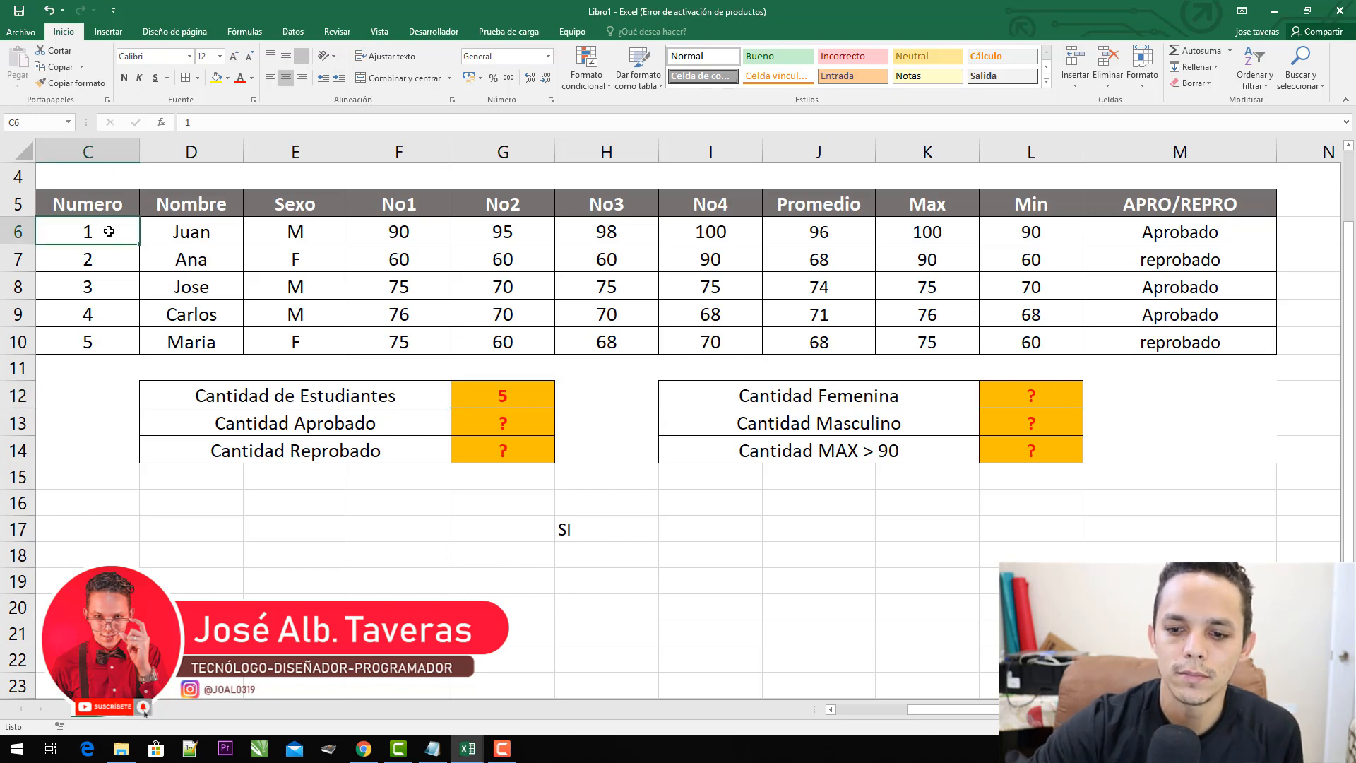
pyautogui.press('Delete')
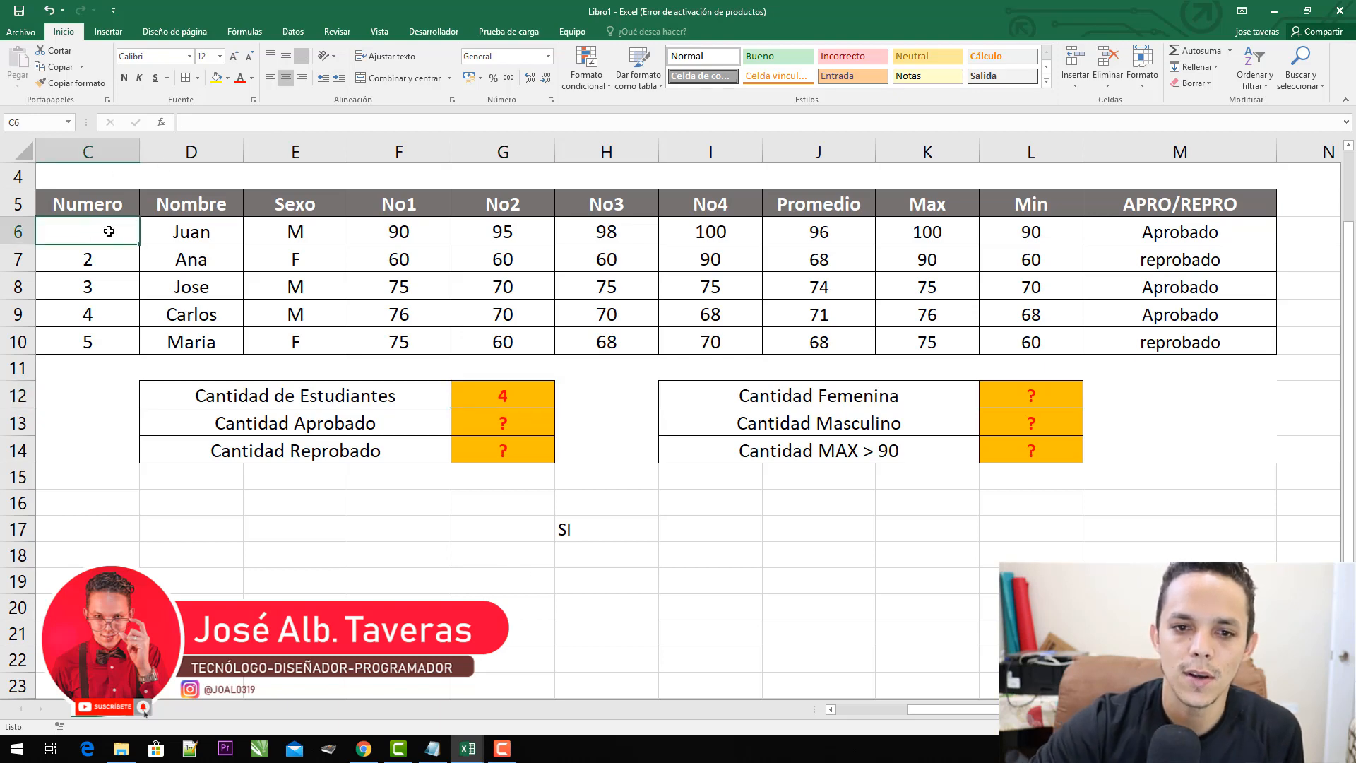
pyautogui.click(512, 399)
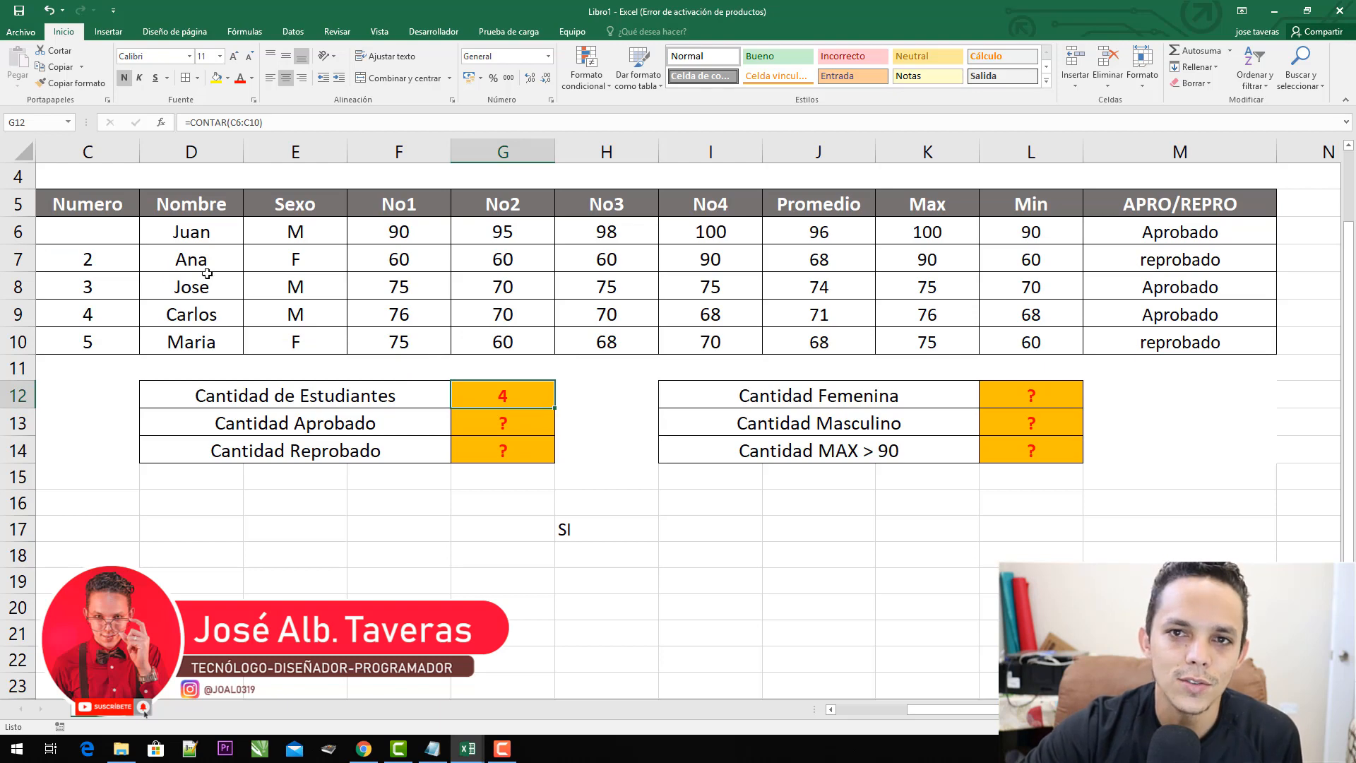
pyautogui.click(103, 236)
pyautogui.hotkey('ctrl', 'z')
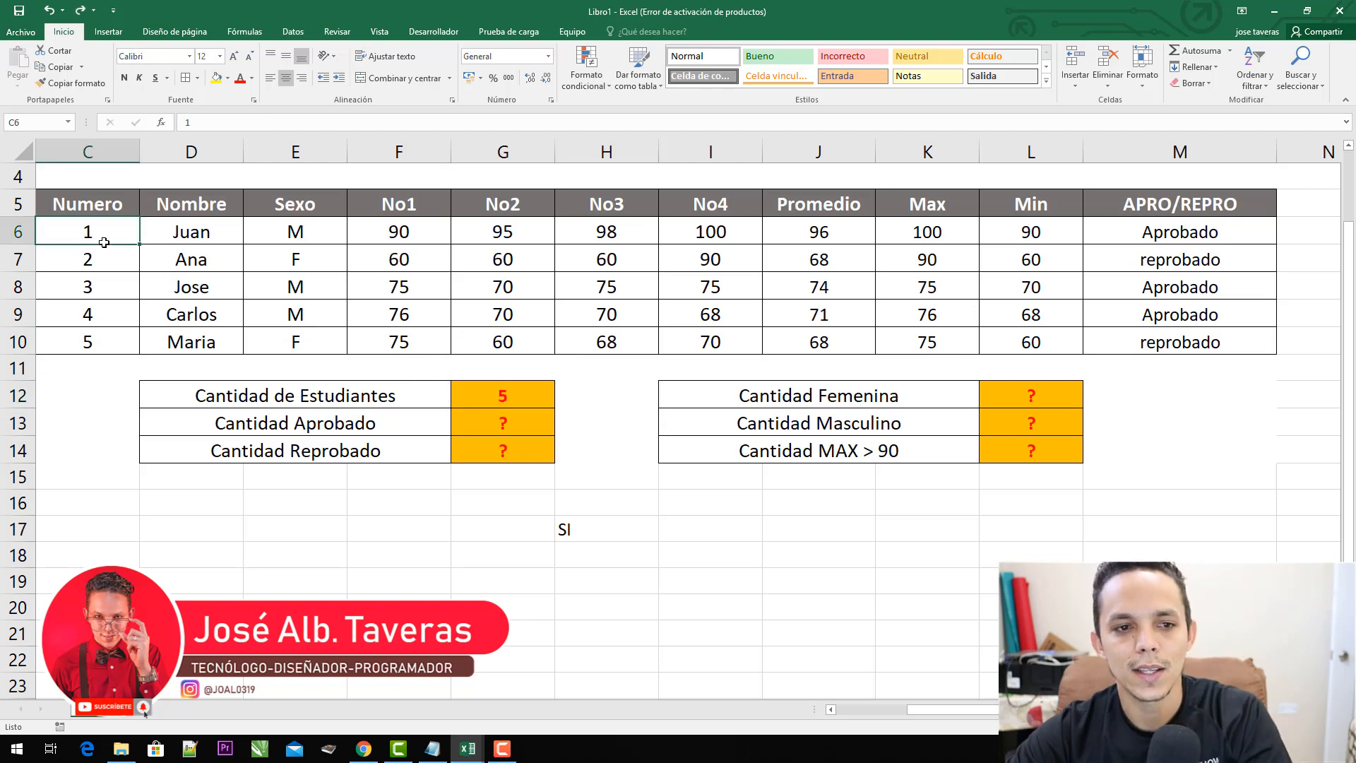
pyautogui.click(533, 399)
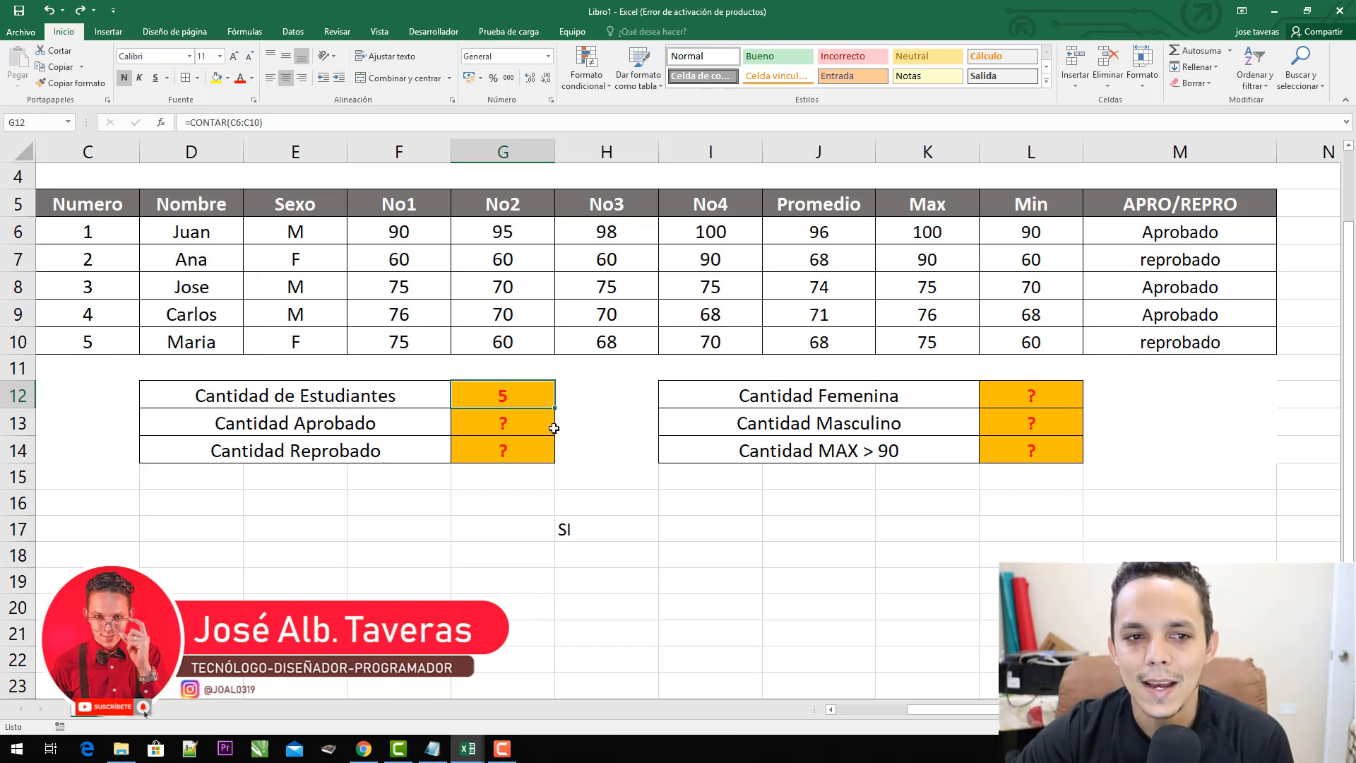
pyautogui.click(487, 421)
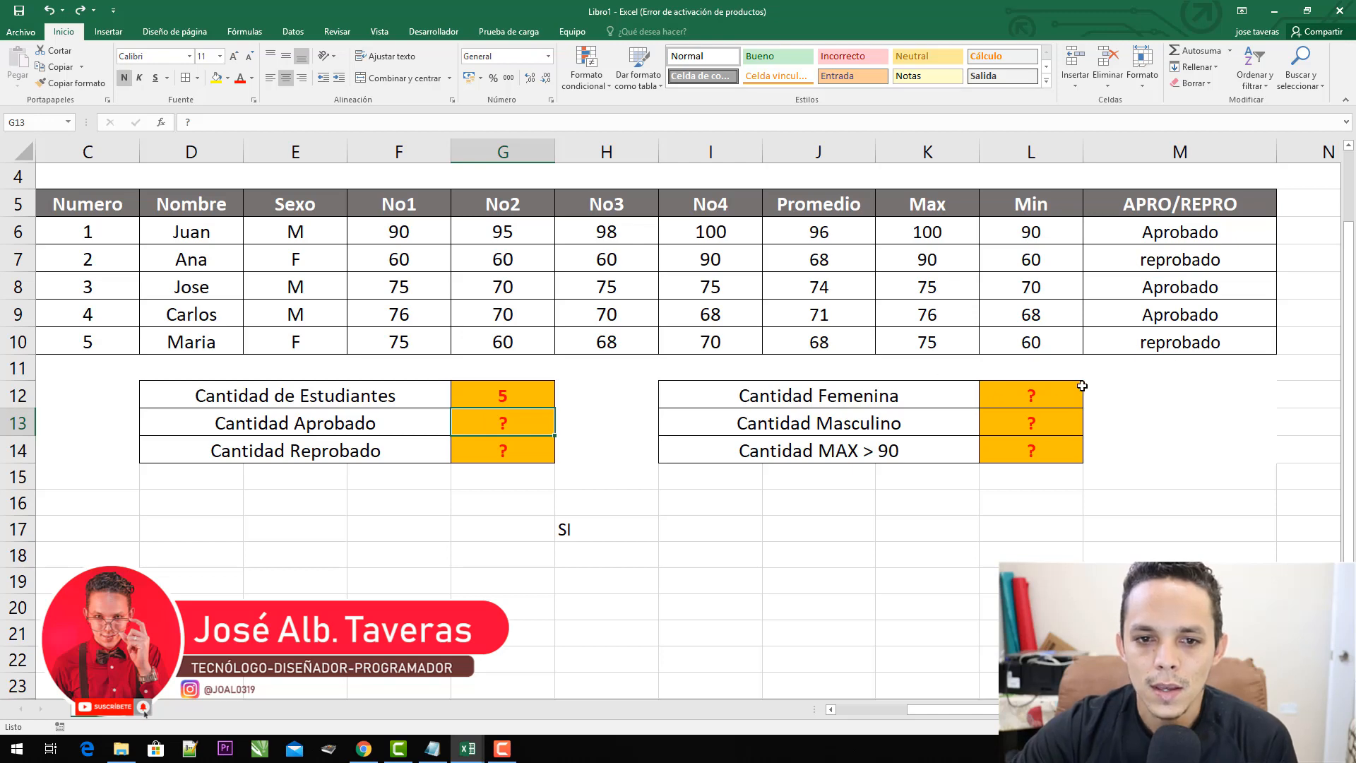
# - Replace the Cantidad Femenina placeholder with a CONTAR.SI formula using the Sexo range E6:E10
pyautogui.click(1030, 394)
pyautogui.doubleClick(1029, 394)
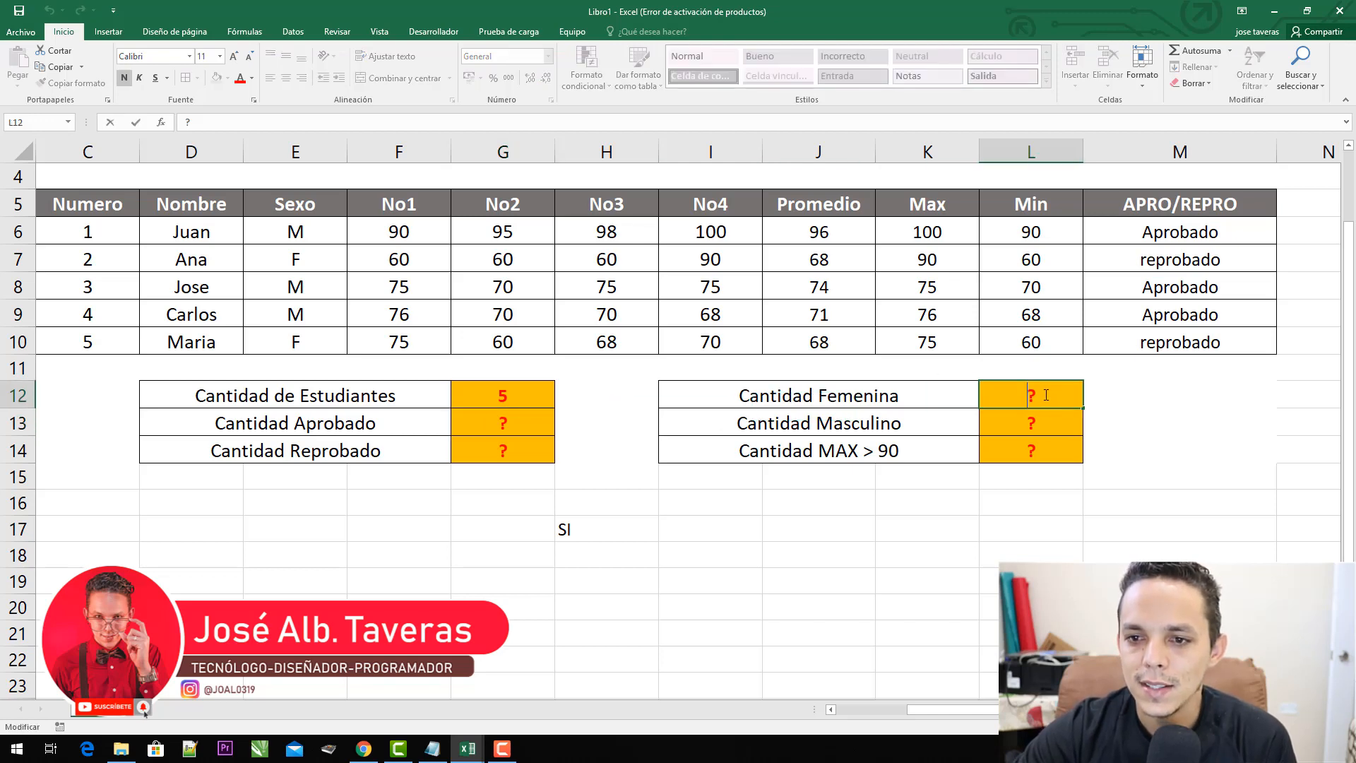
pyautogui.moveTo(1030, 394); pyautogui.dragTo(1096, 409)
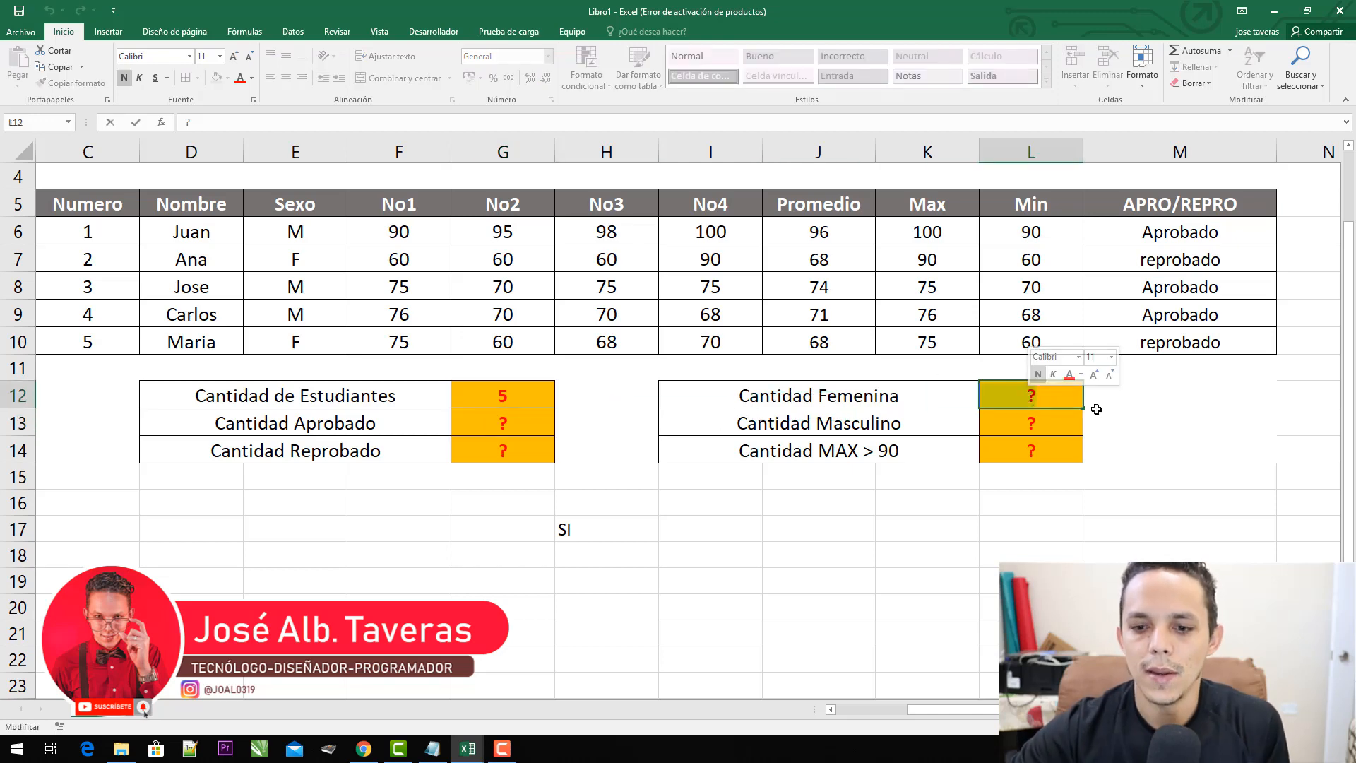
pyautogui.press('BackSpace')
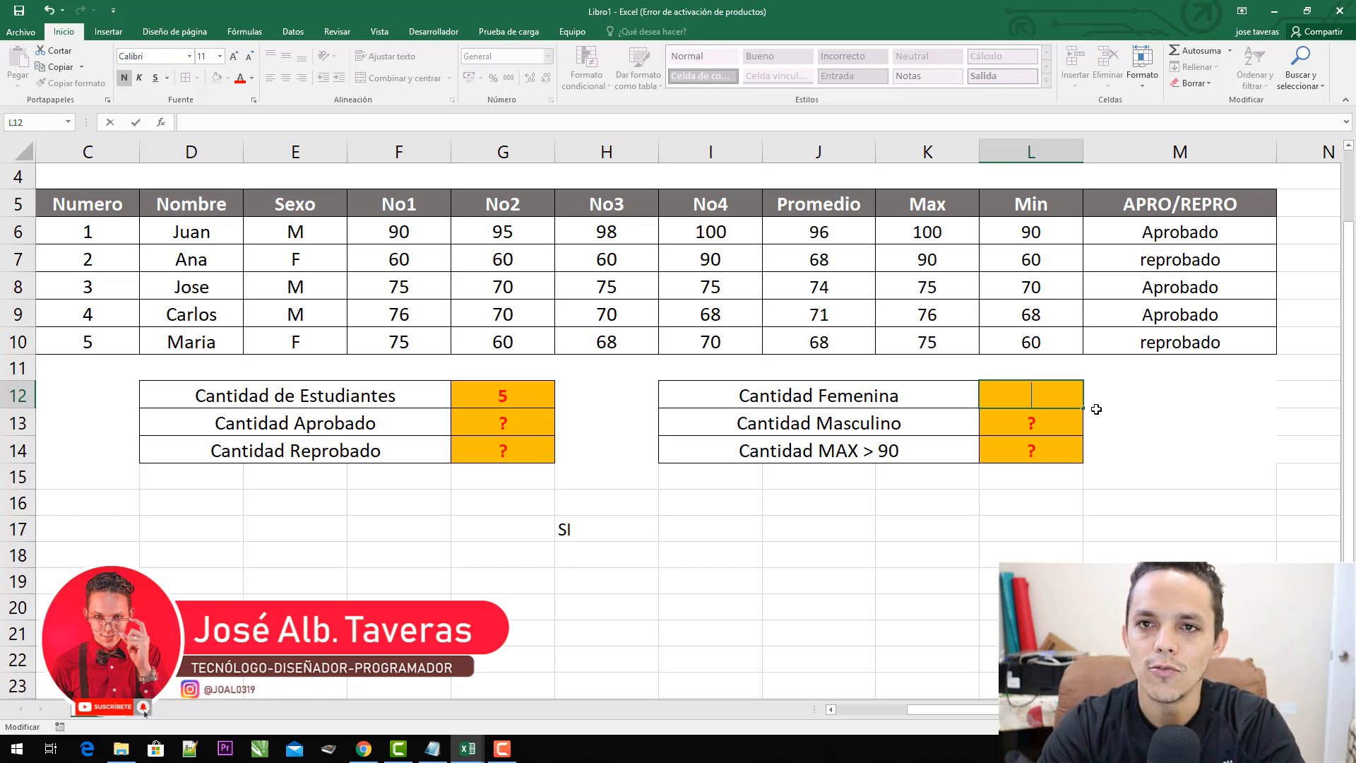
pyautogui.press('BackSpace')
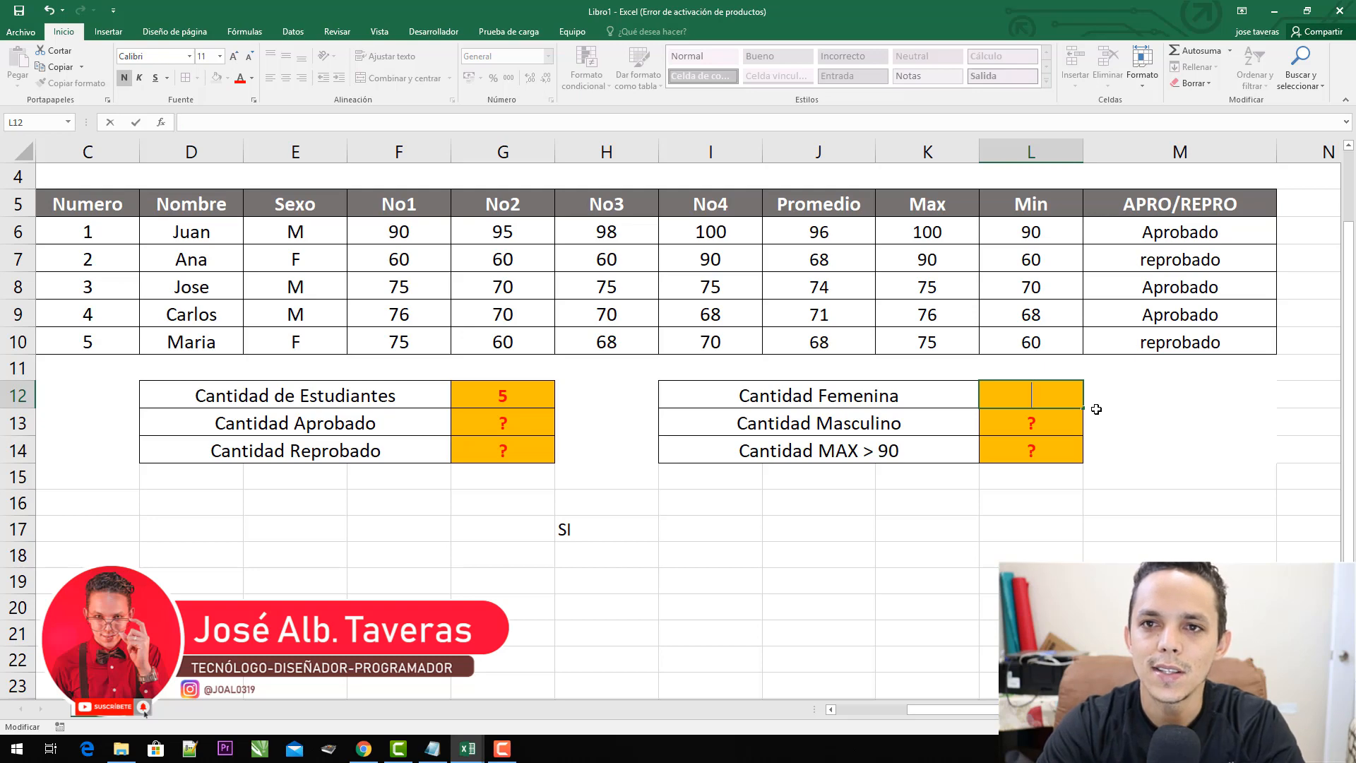
pyautogui.write('=')
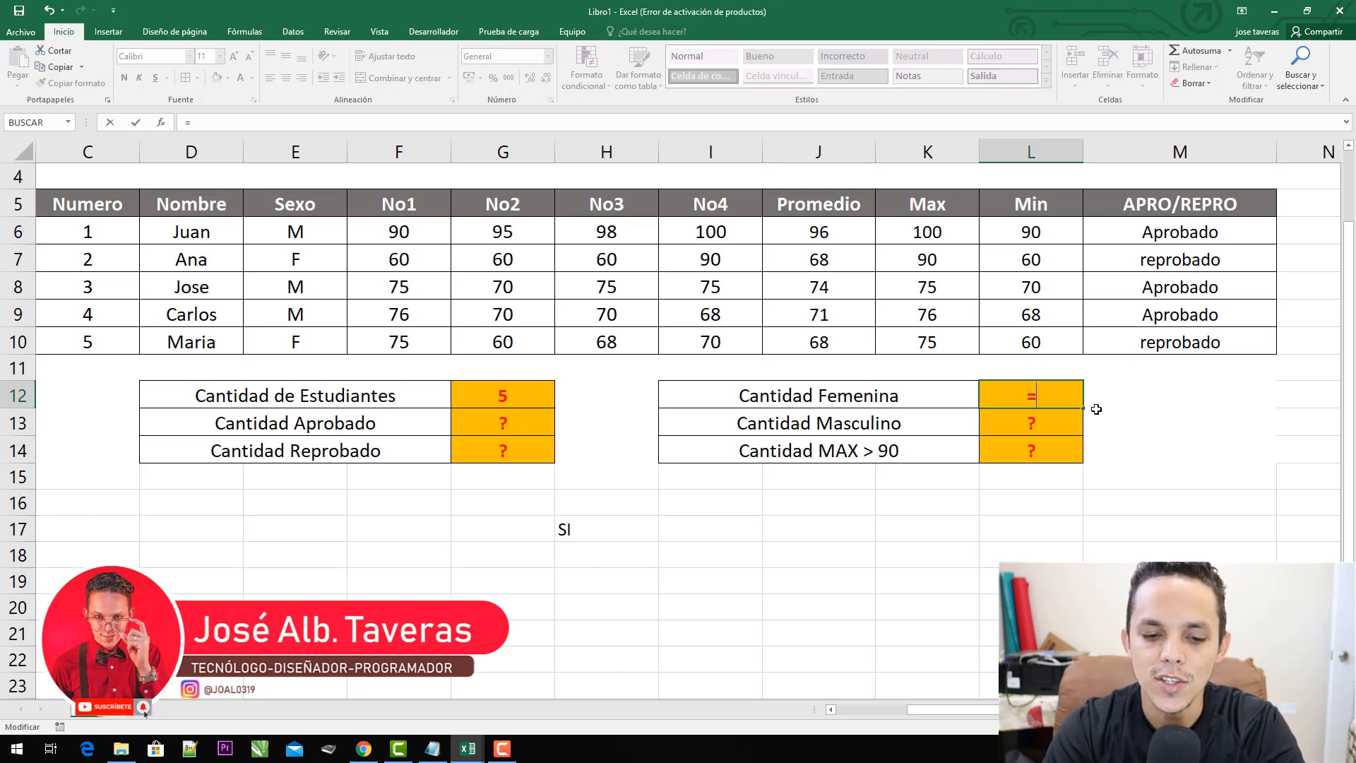
pyautogui.write('CONTAR')
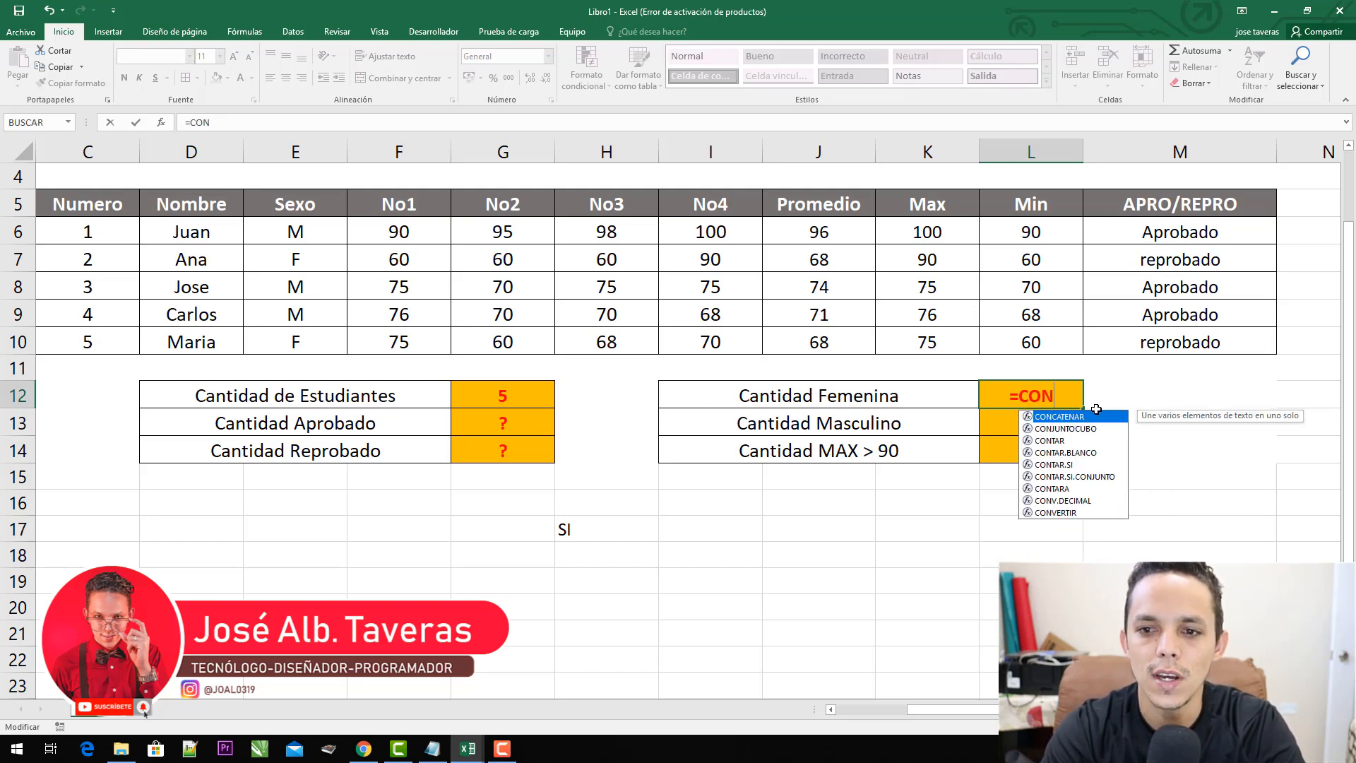
pyautogui.press('Down')
pyautogui.press('Down')
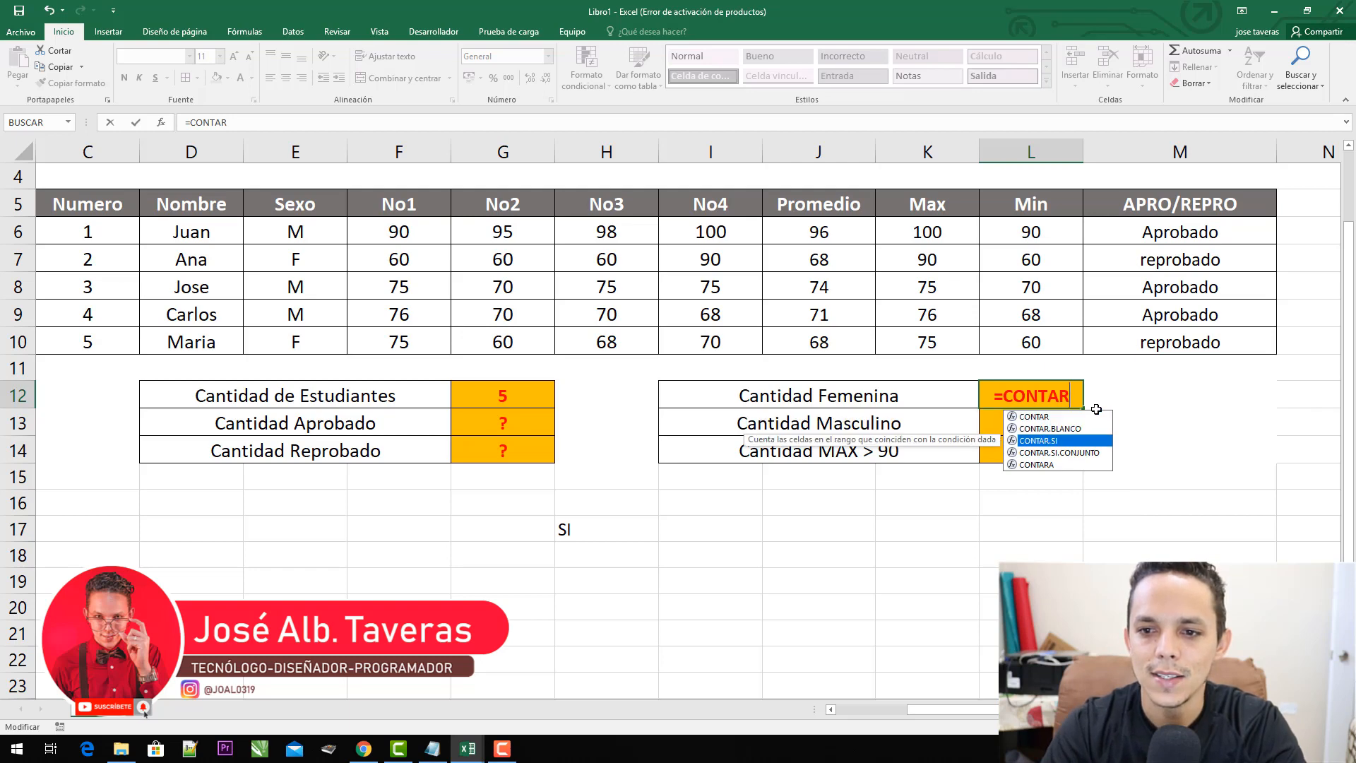
pyautogui.press('Tab')
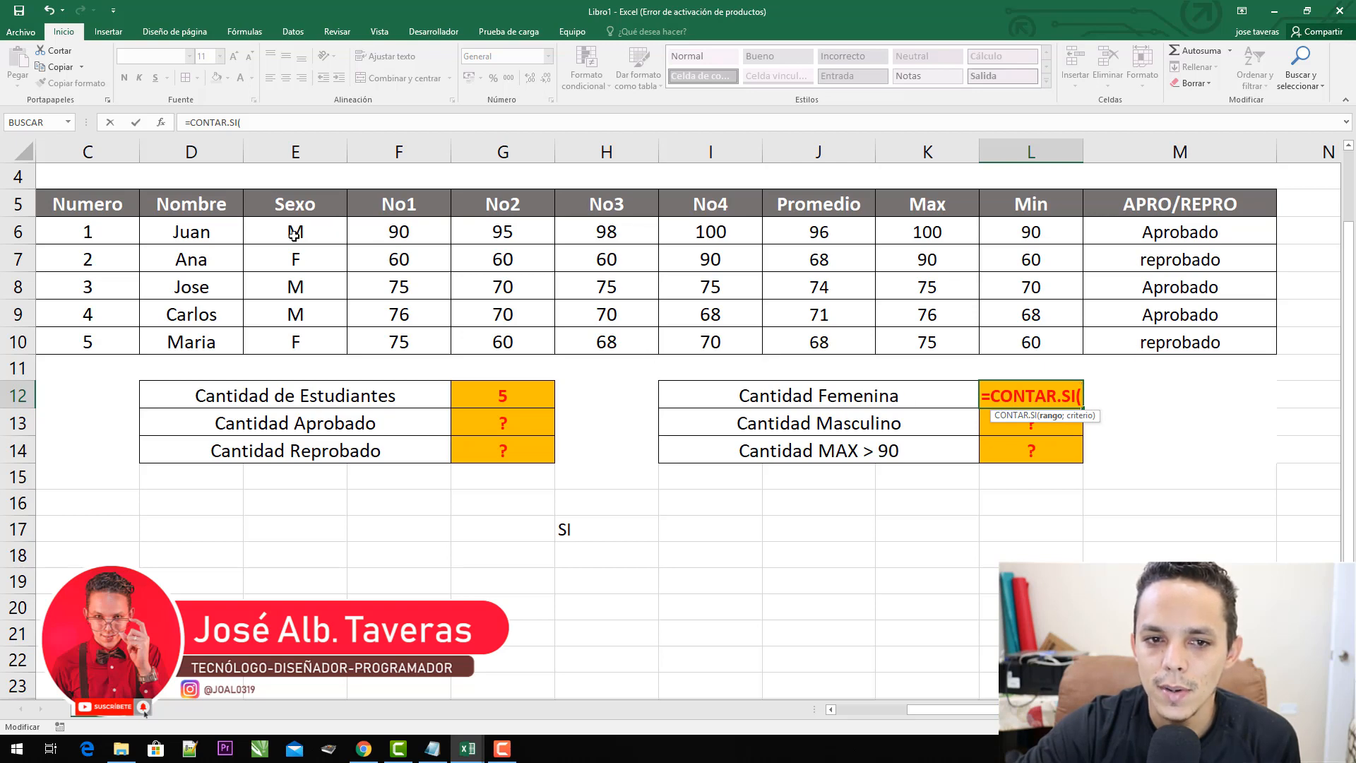
pyautogui.moveTo(293, 235); pyautogui.dragTo(307, 345)
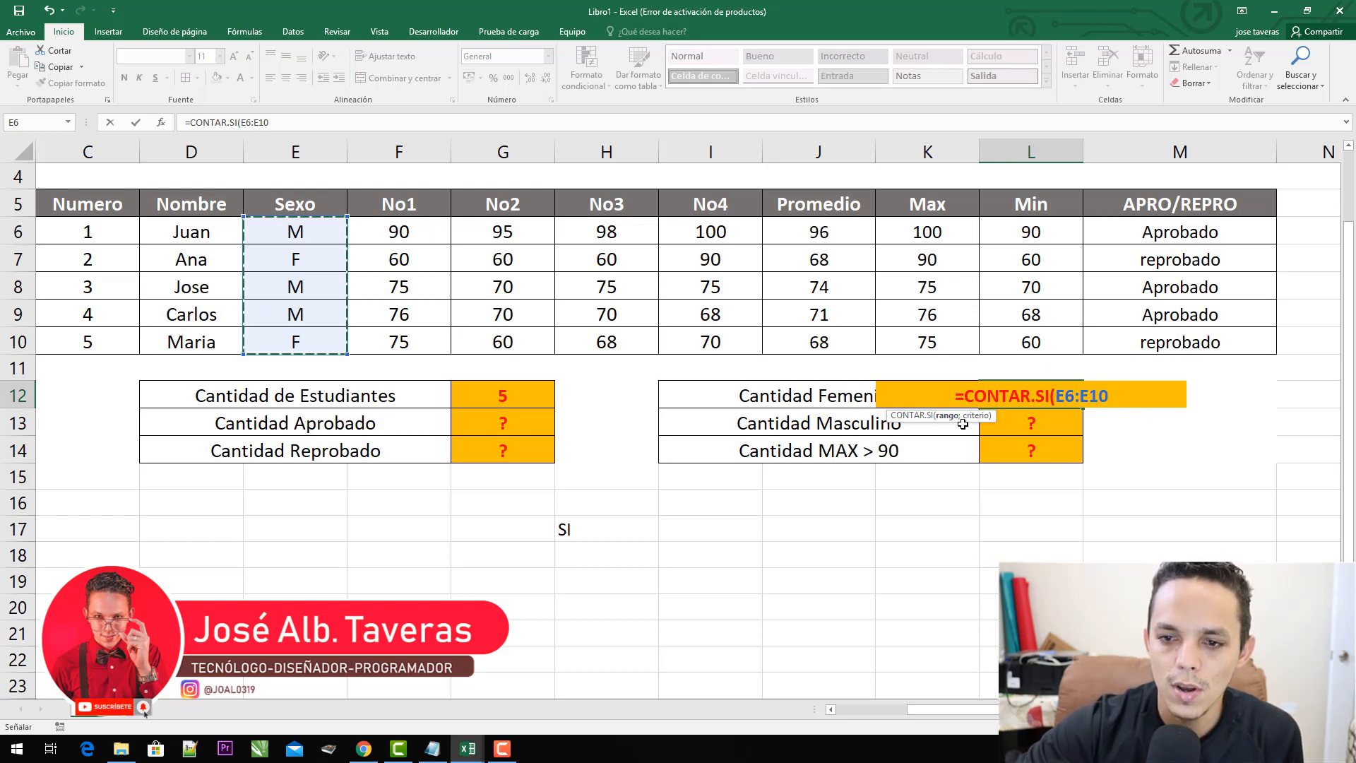
# - Add "F" in double quotes, after a semicolon, as the criterion of the Cantidad Femenina formula and complete it
pyautogui.write(';')
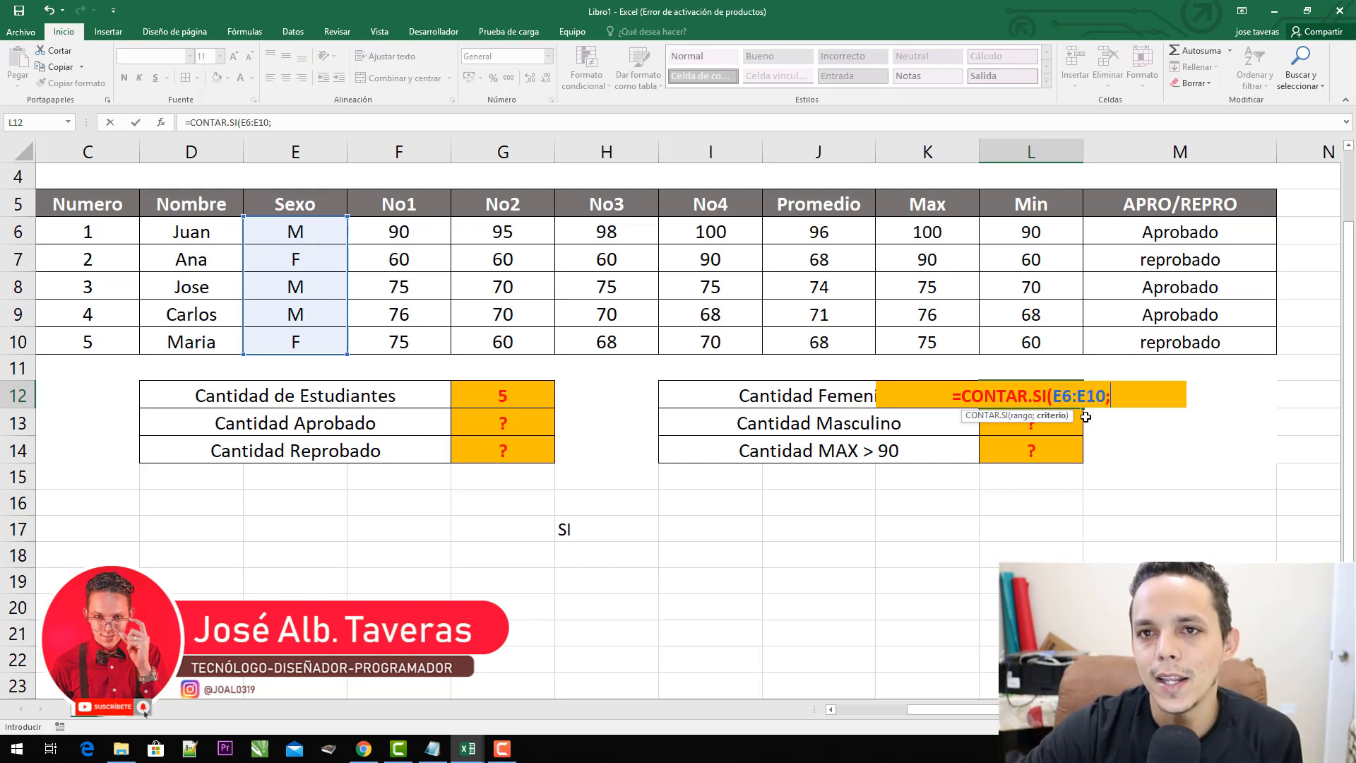
pyautogui.write('""')
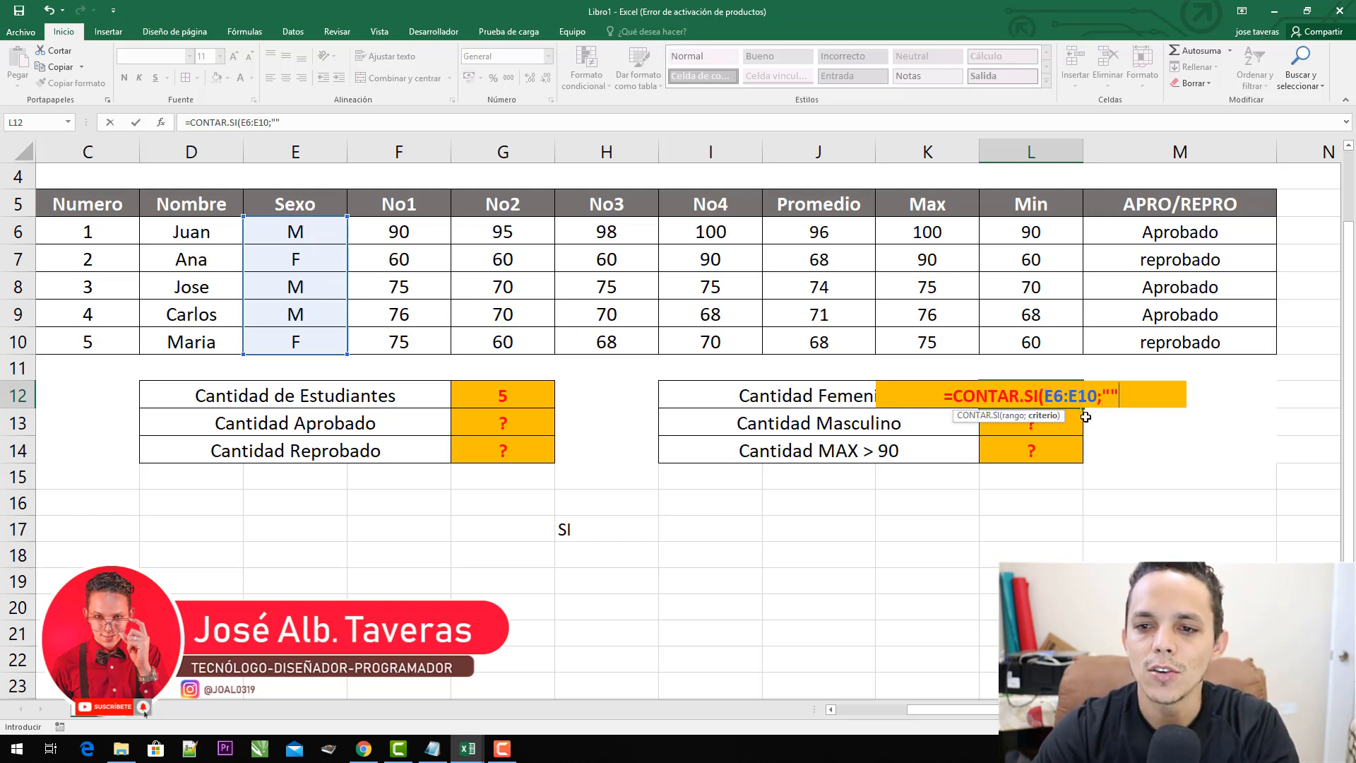
pyautogui.press('Left')
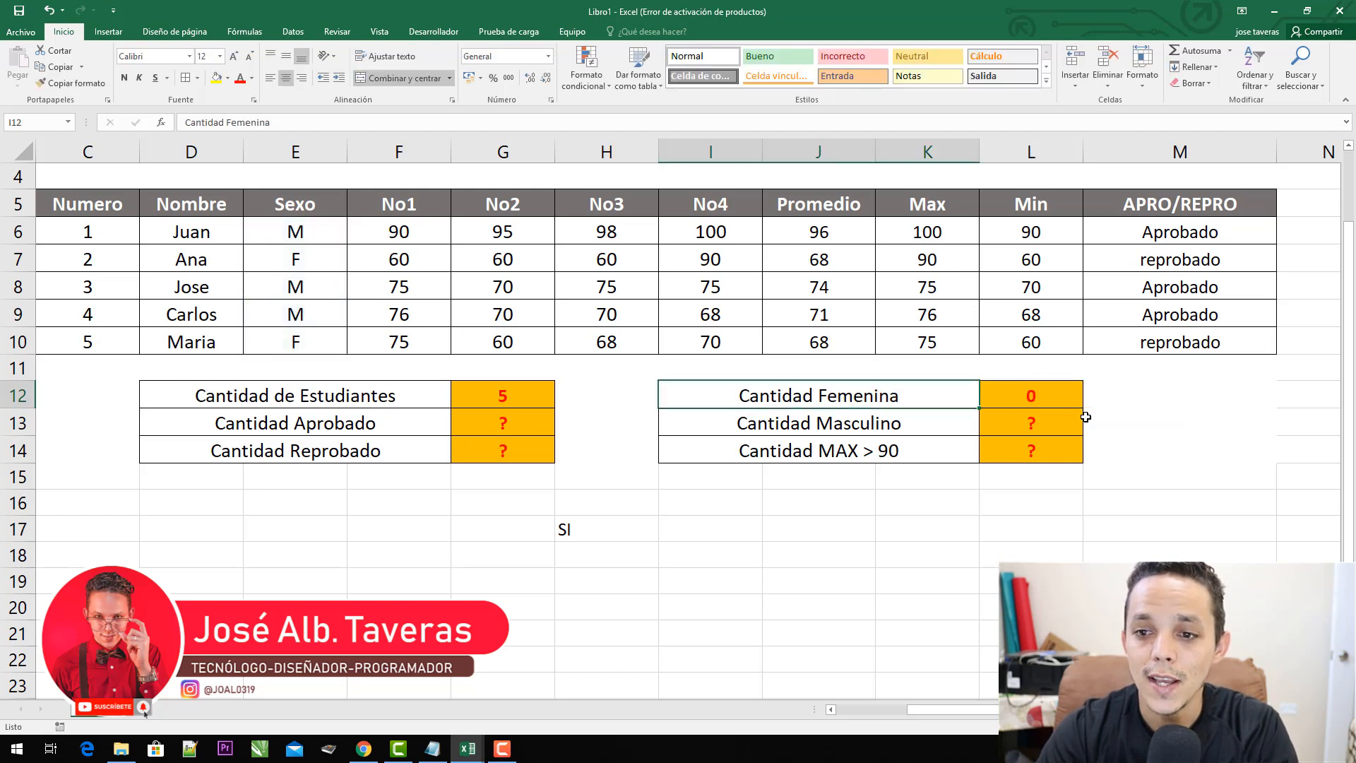
pyautogui.doubleClick(1061, 394)
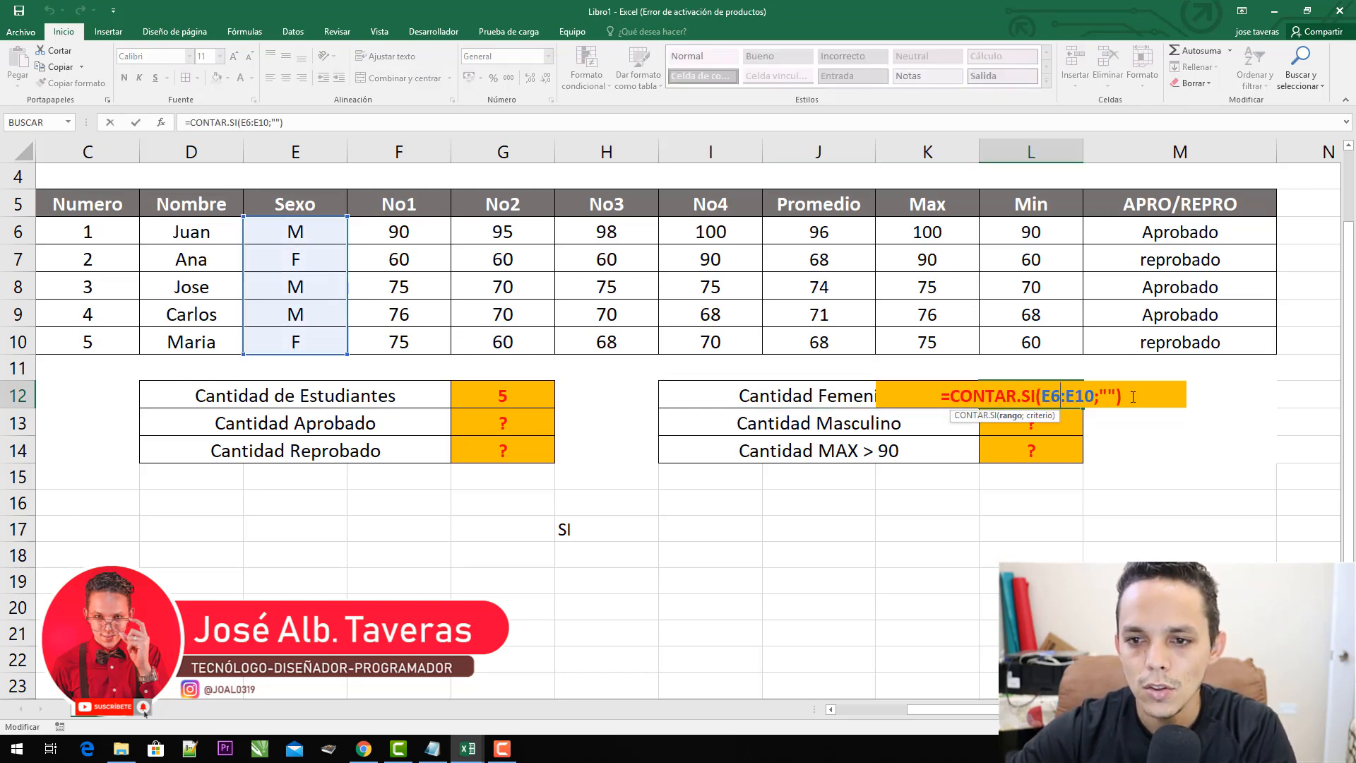
pyautogui.click(1116, 410)
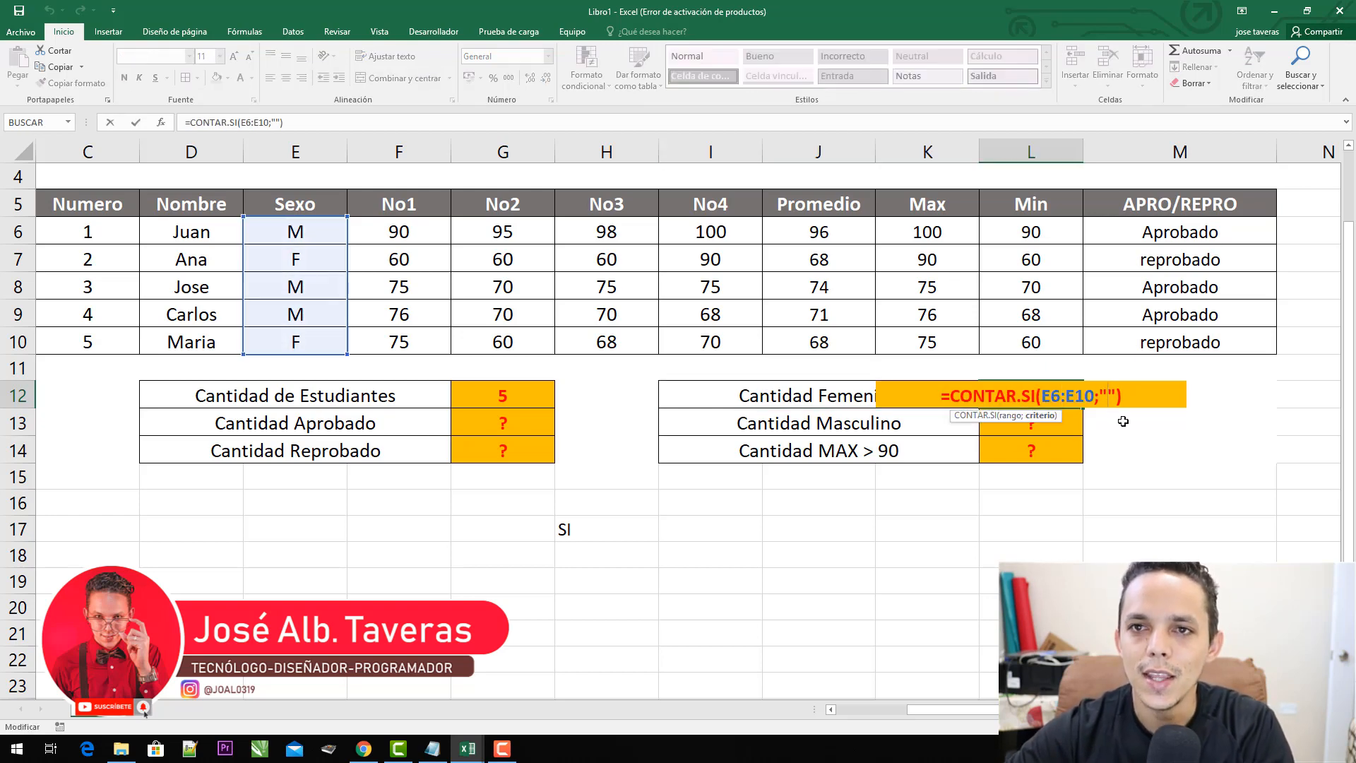
pyautogui.write('F')
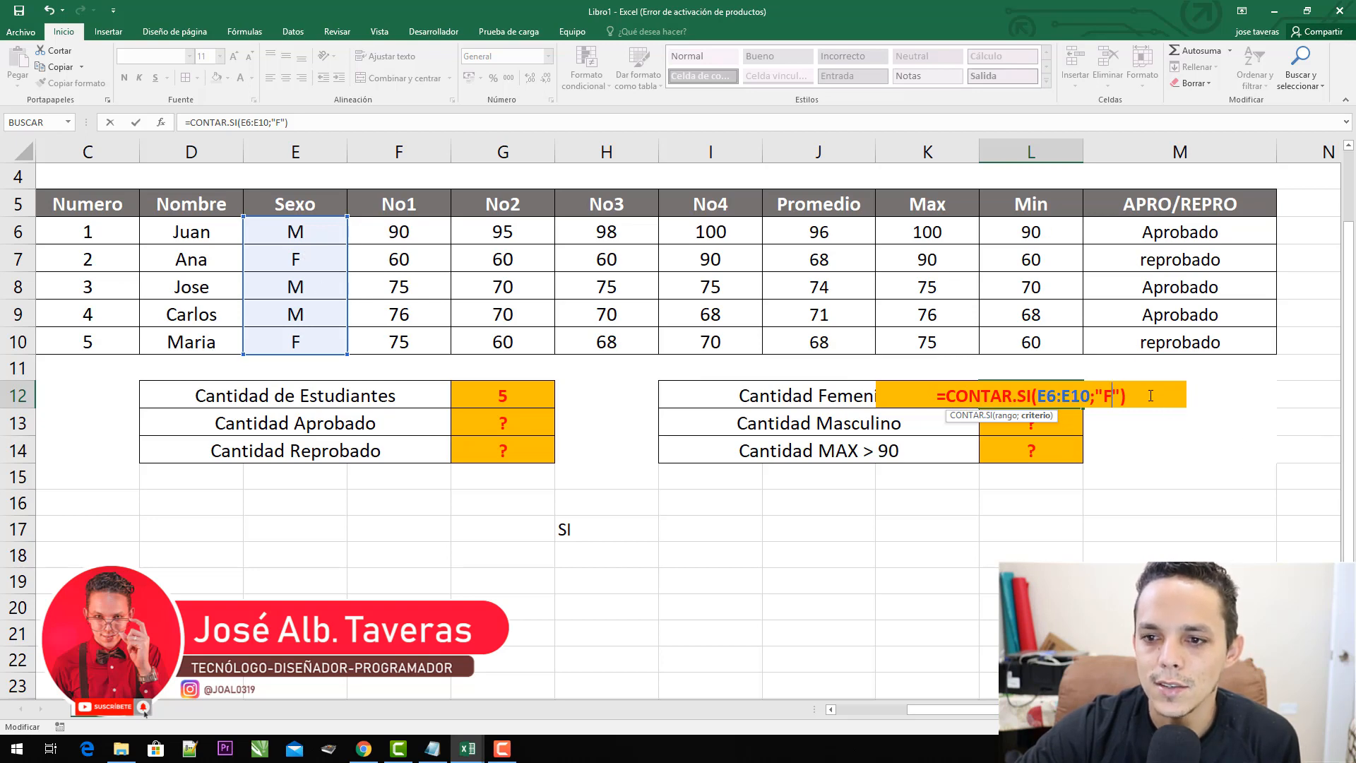
pyautogui.hotkey('ctrl', 'Return')
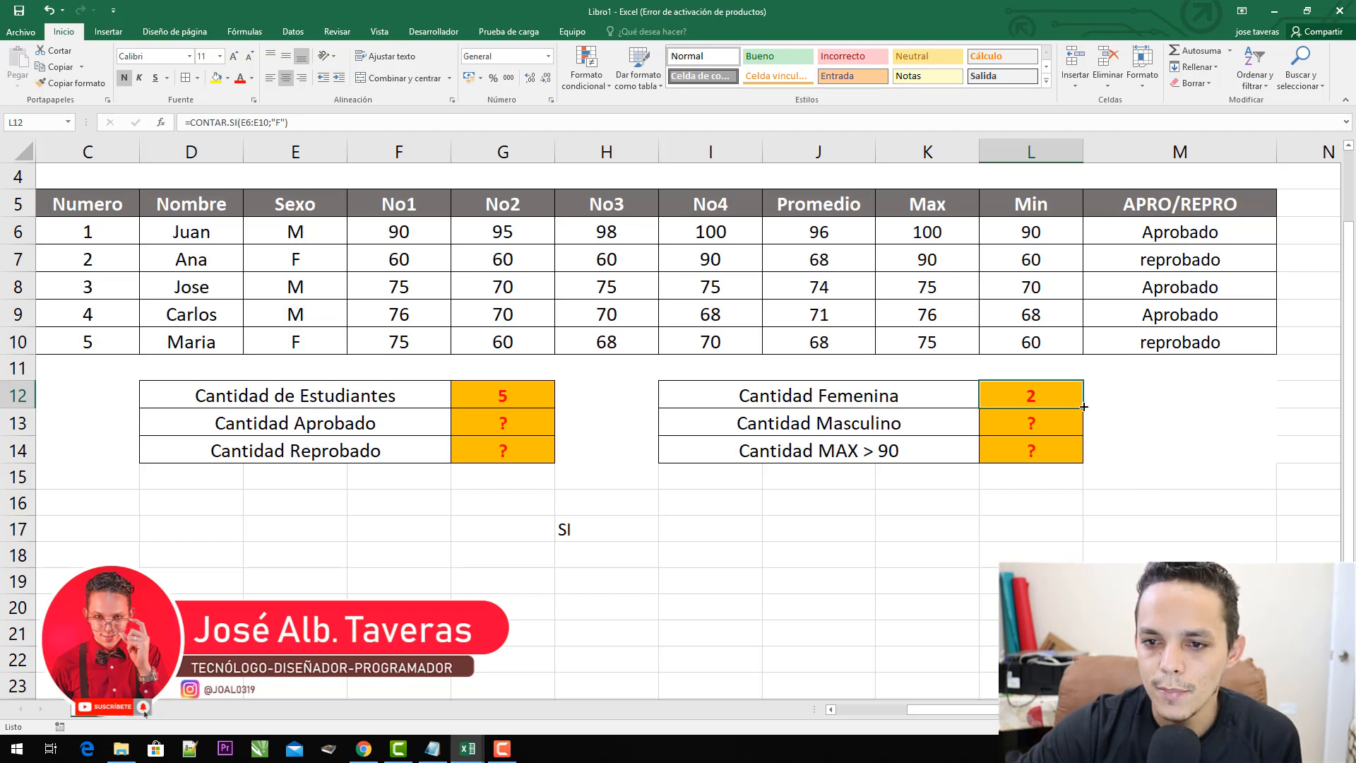
# - Fill the Cantidad Femenina formula down into Cantidad Masculino and change the copy's criterion to "M"
pyautogui.moveTo(1084, 410); pyautogui.dragTo(1080, 427)
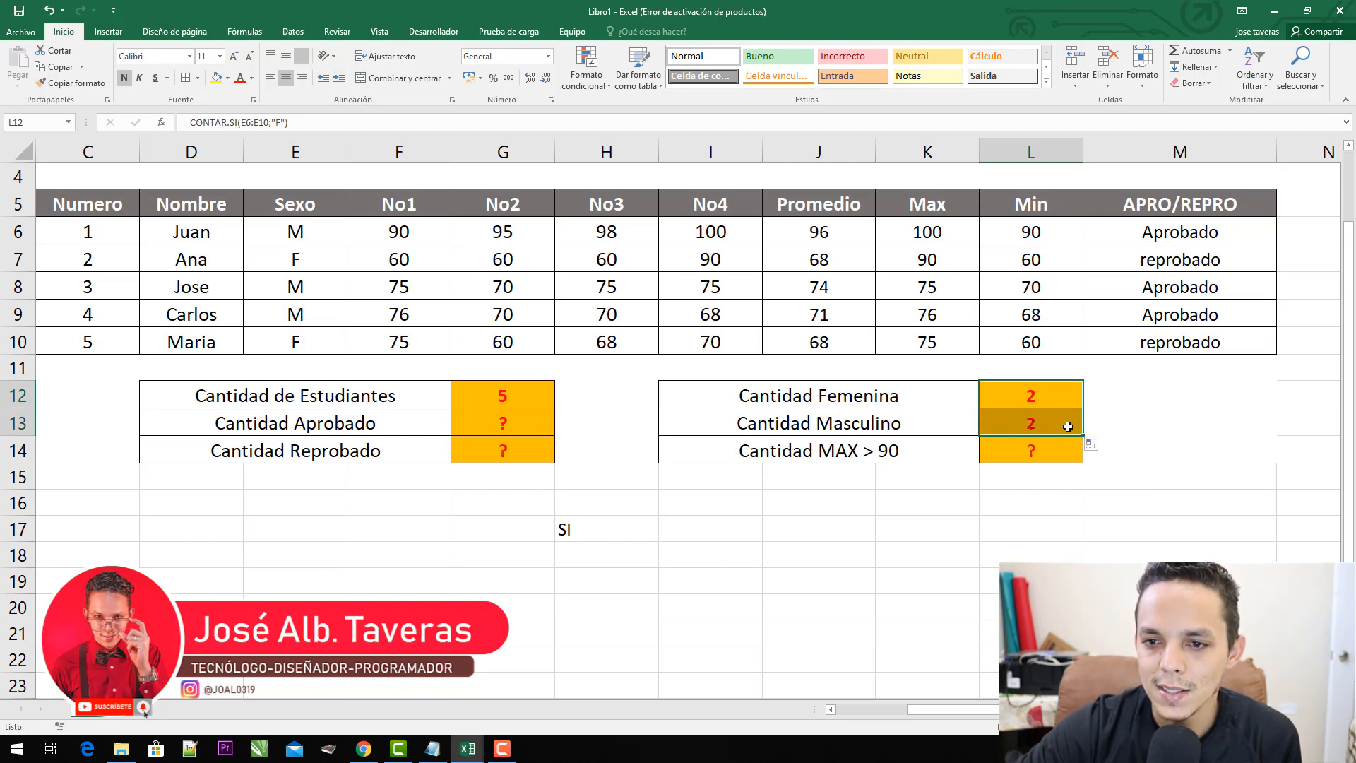
pyautogui.doubleClick(1064, 423)
pyautogui.click(1112, 424)
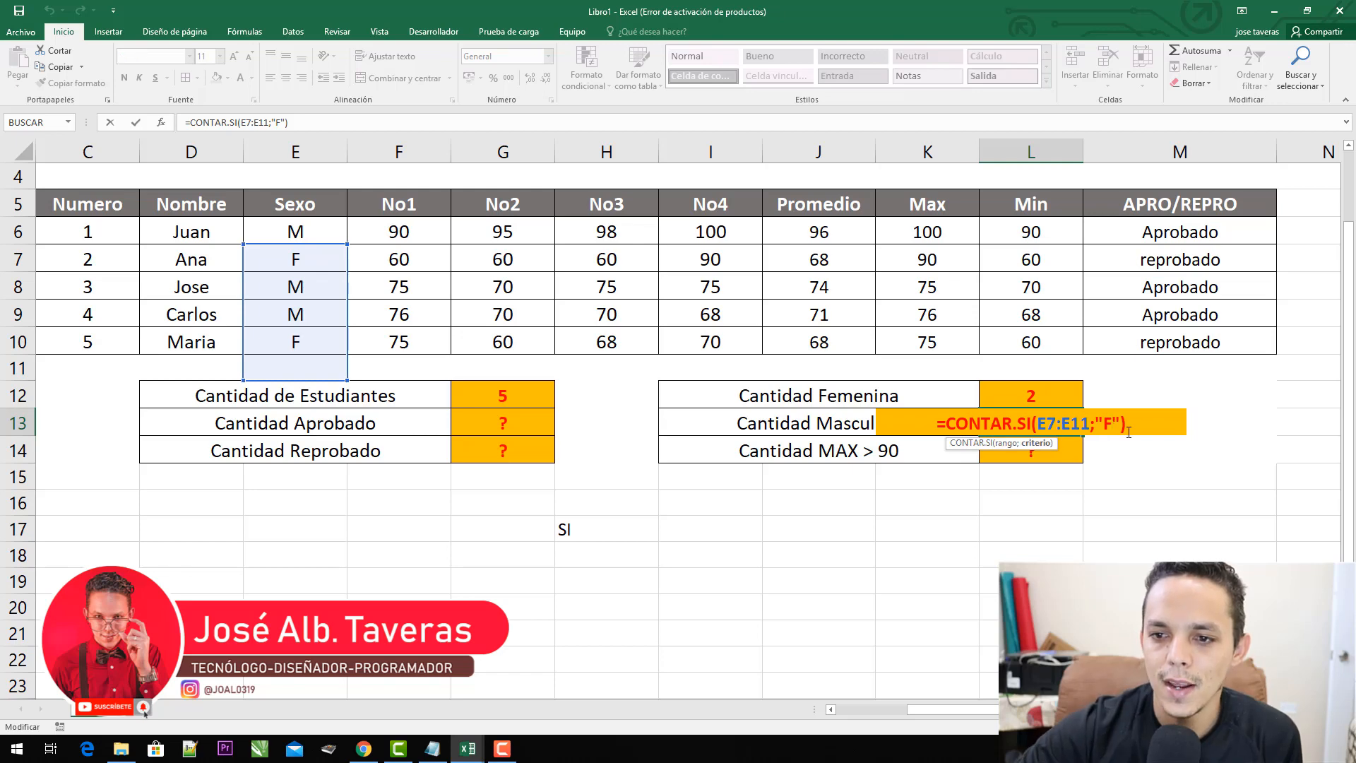
pyautogui.press('BackSpace')
pyautogui.write('M')
pyautogui.press('Return')
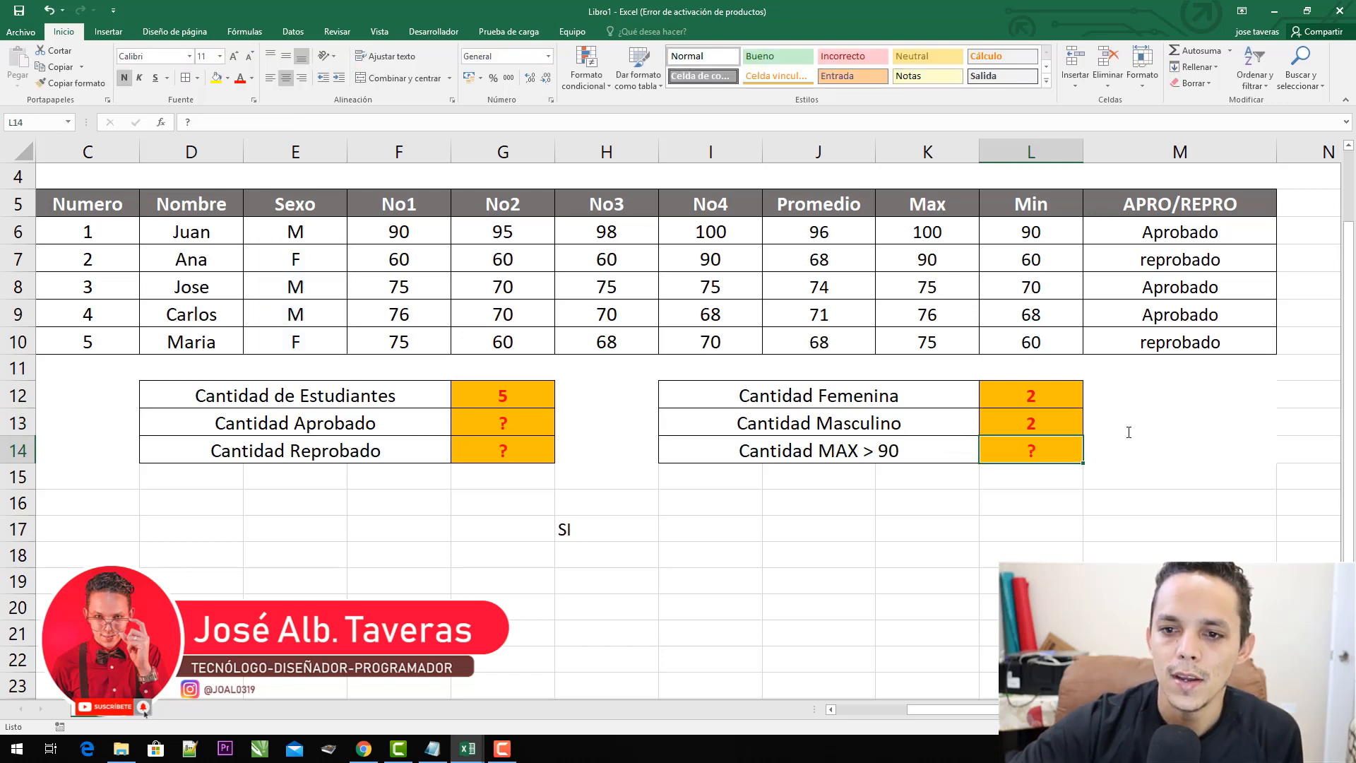
# - Correct the Sexo range in the Cantidad Masculino formula to E6:E10, then compare it with the Cantidad Femenina cell
pyautogui.click(1015, 423)
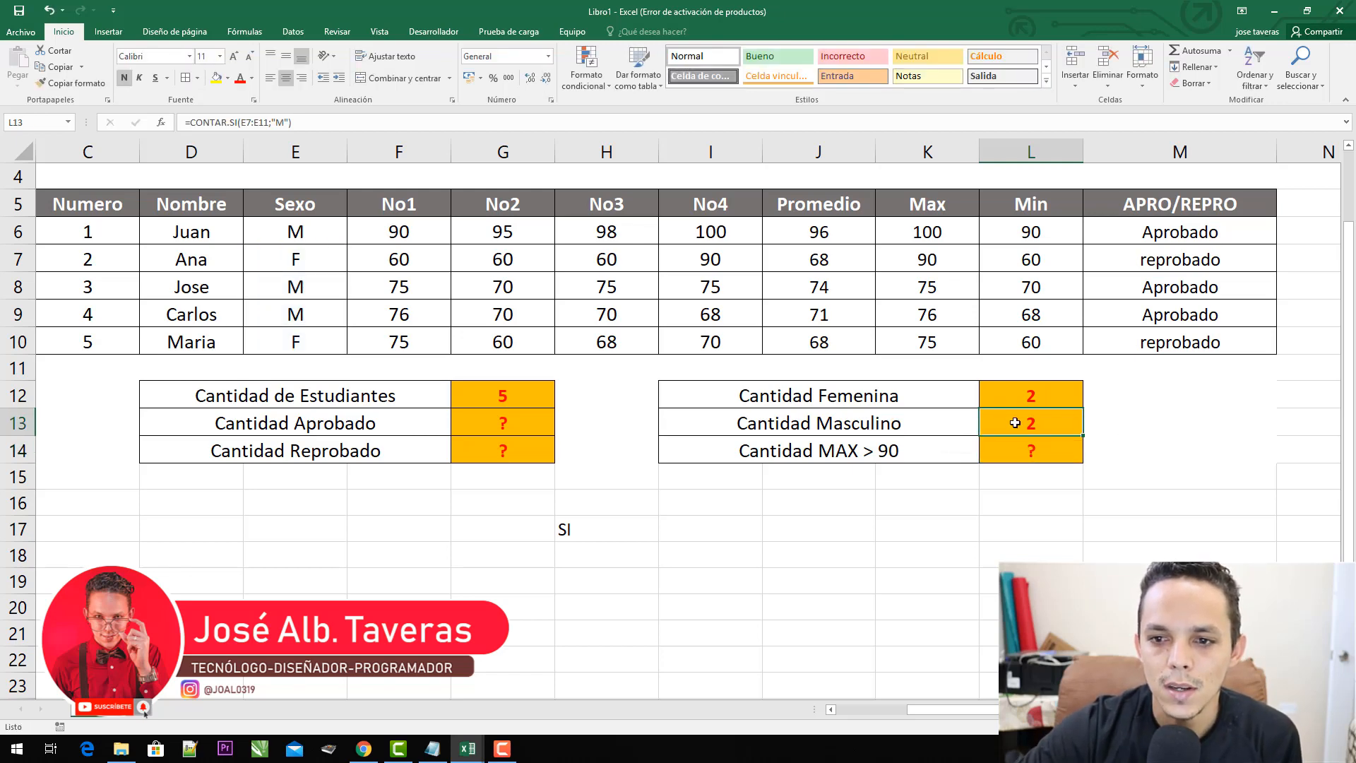
pyautogui.doubleClick(1045, 423)
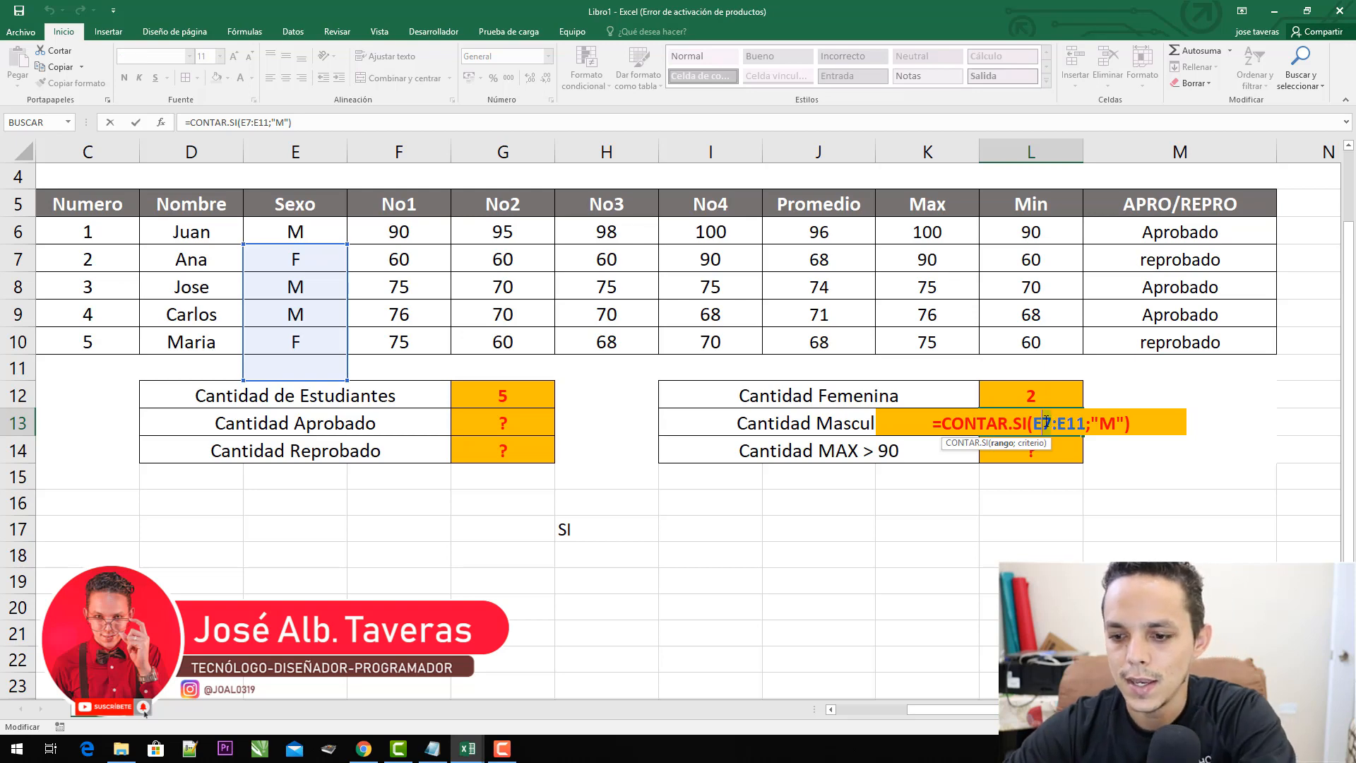
pyautogui.write('6')
pyautogui.moveTo(1086, 424); pyautogui.dragTo(1079, 423)
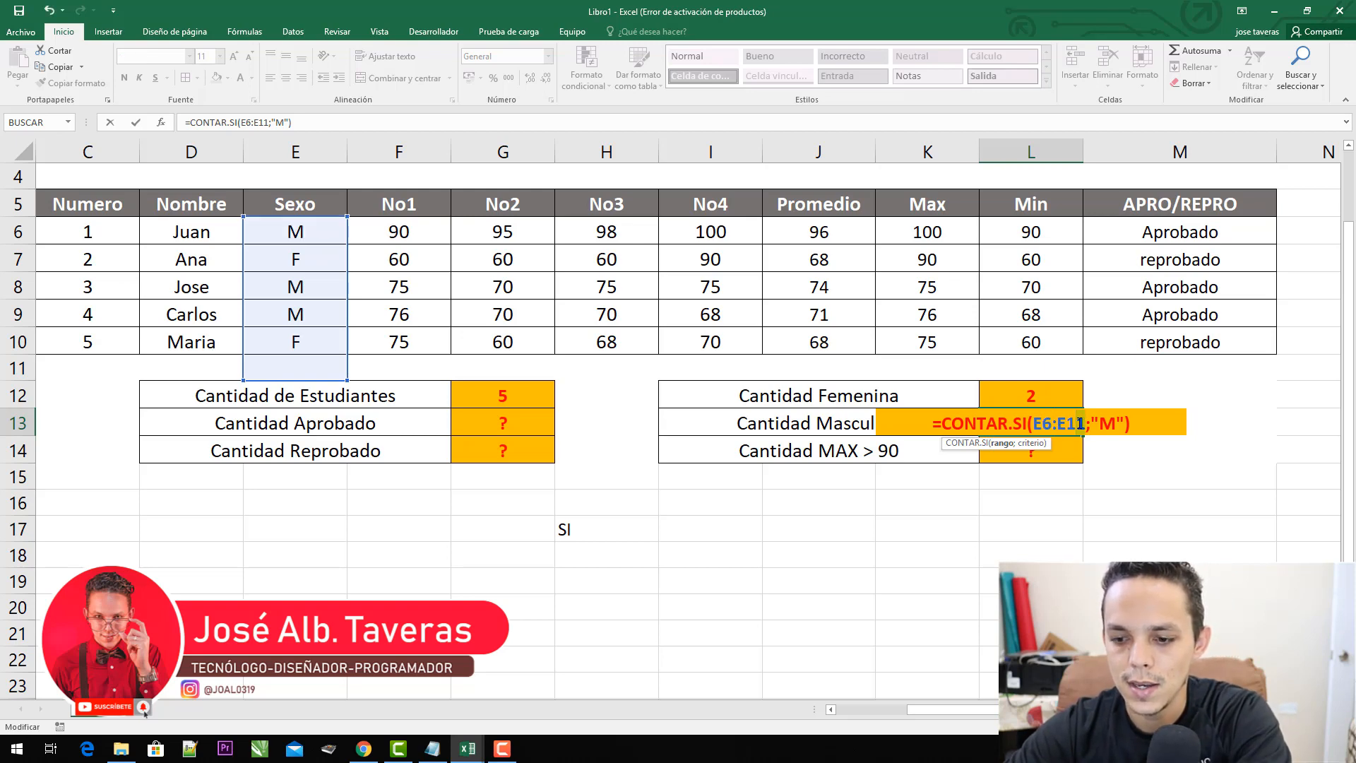
pyautogui.write('0')
pyautogui.click(1151, 424)
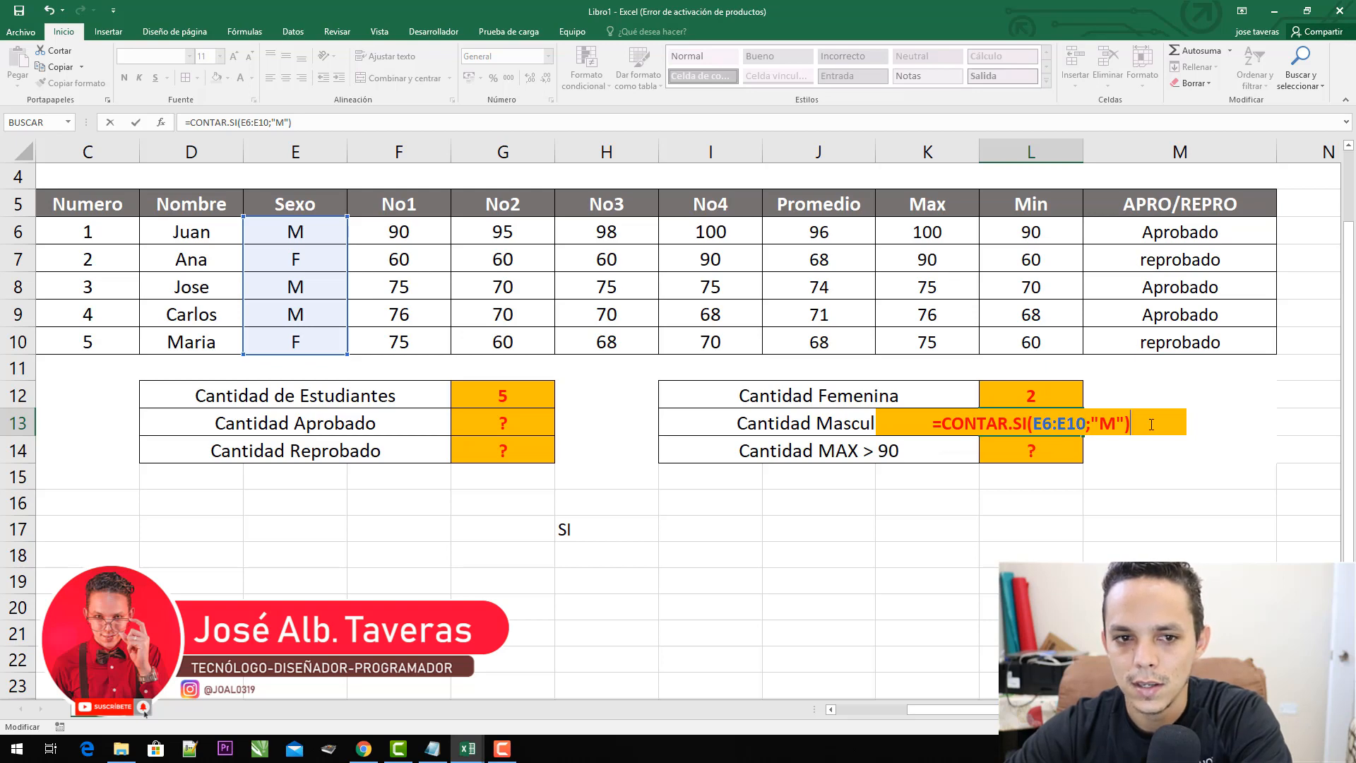
pyautogui.press('Return')
pyautogui.click(1071, 418)
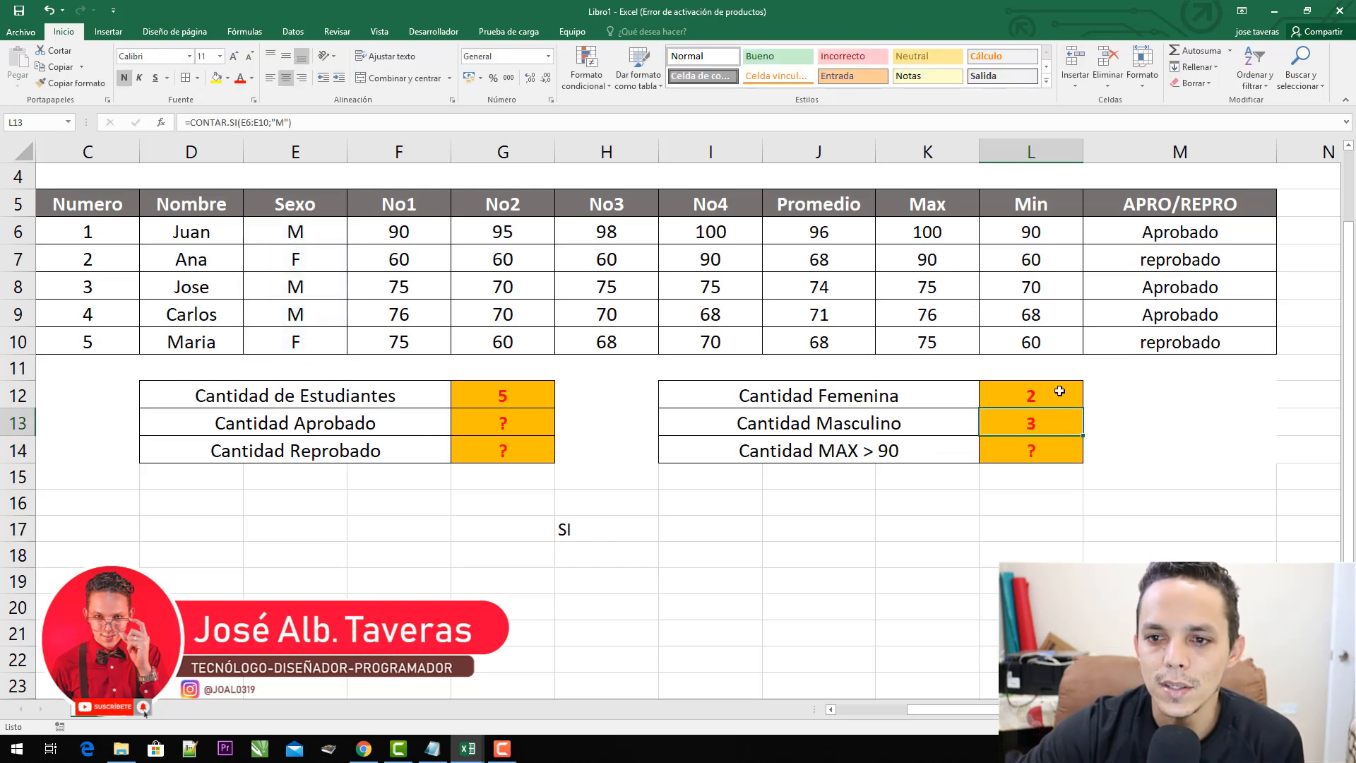
pyautogui.click(1060, 390)
pyautogui.click(1066, 421)
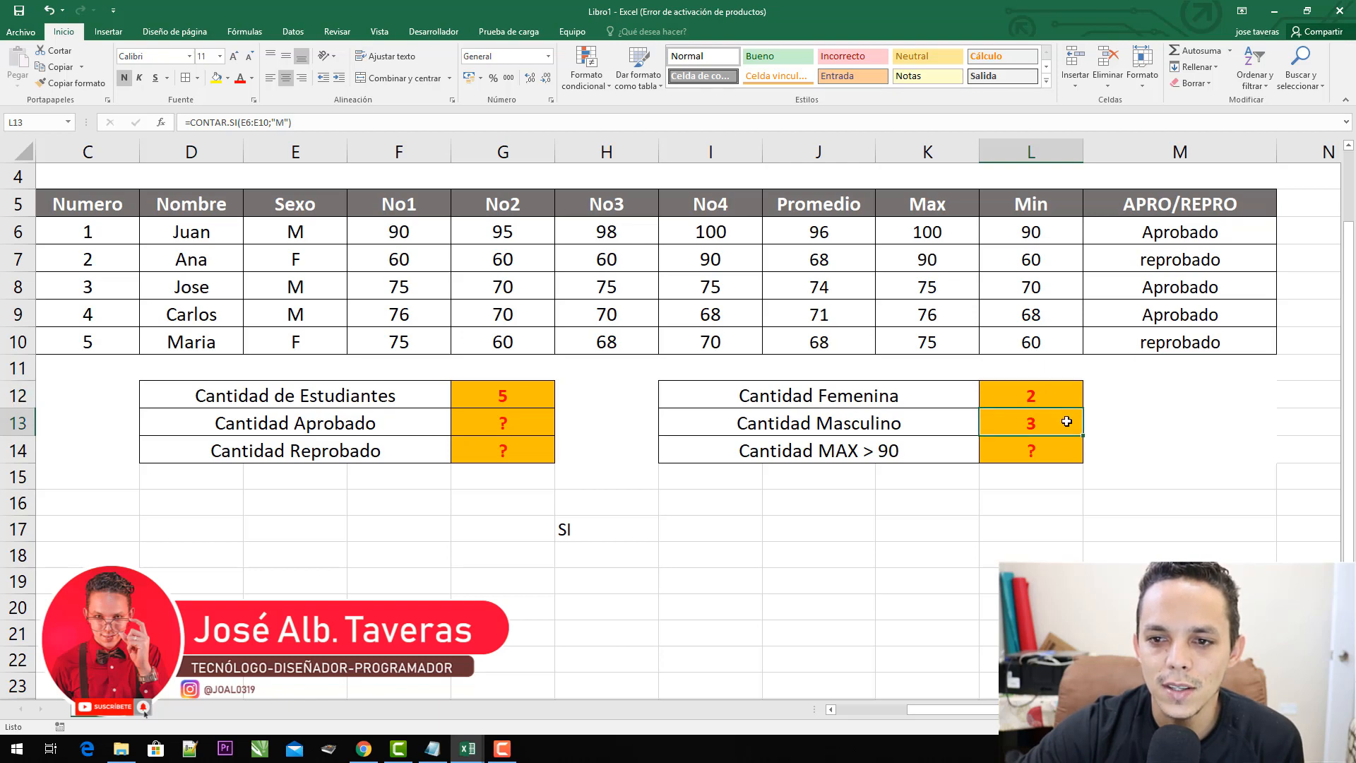
# - Test both gender counts by changing the second student's Sexo to M, and undo the change
pyautogui.click(310, 257)
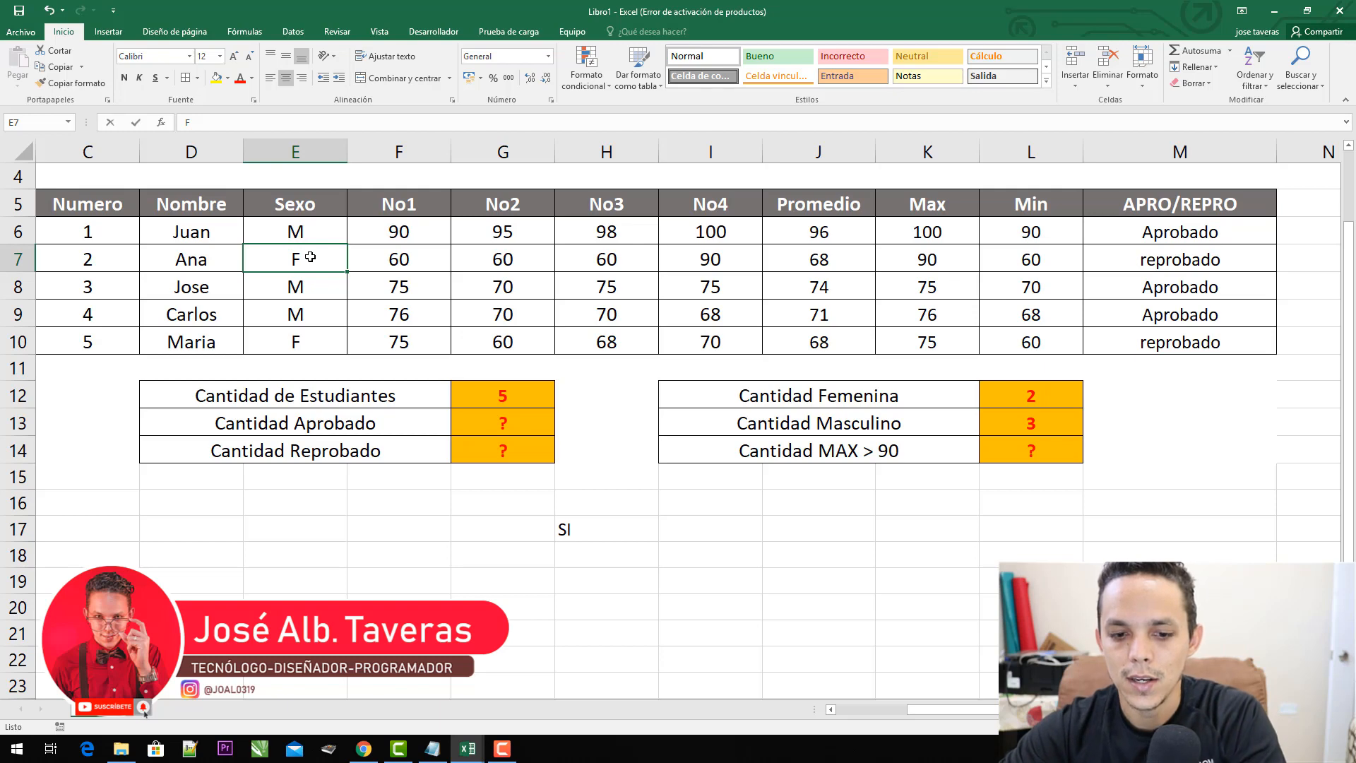
pyautogui.write('M')
pyautogui.click(1142, 512)
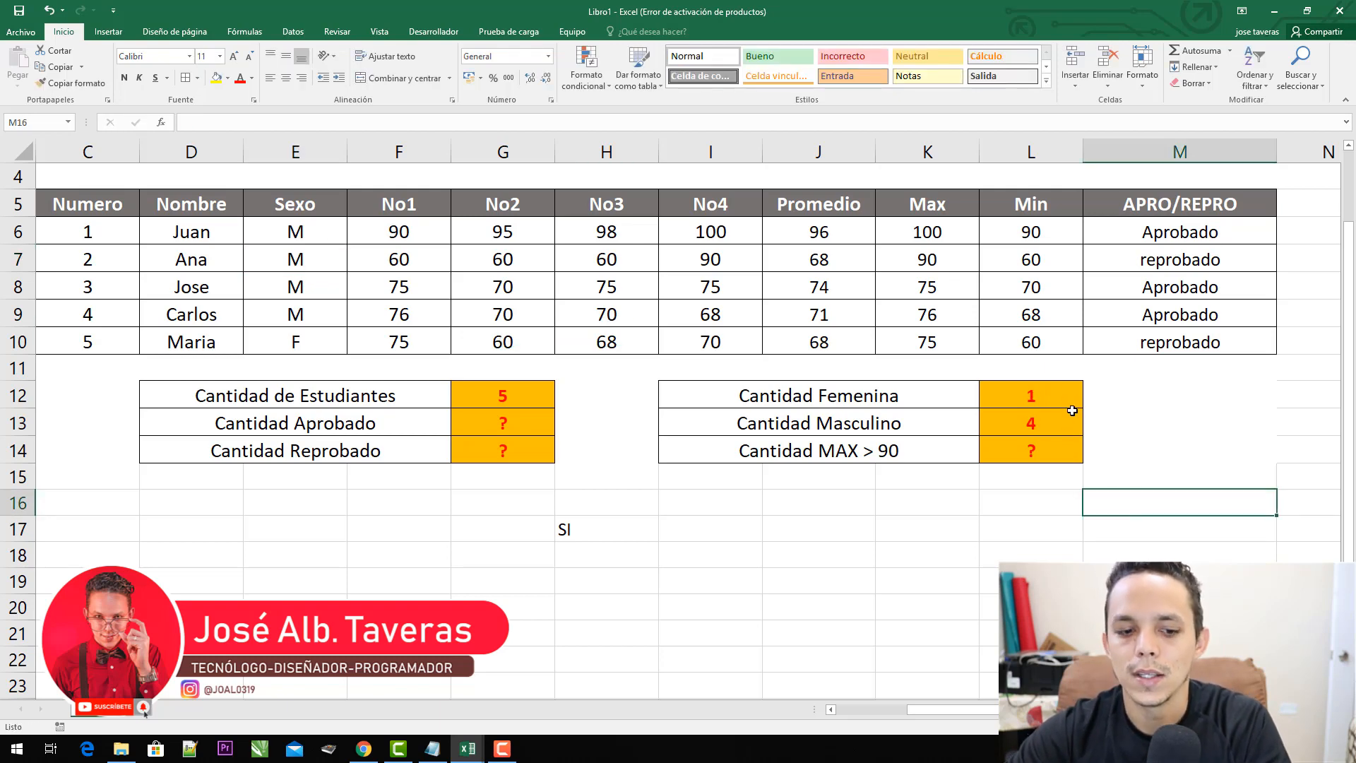
pyautogui.hotkey('ctrl', 'z')
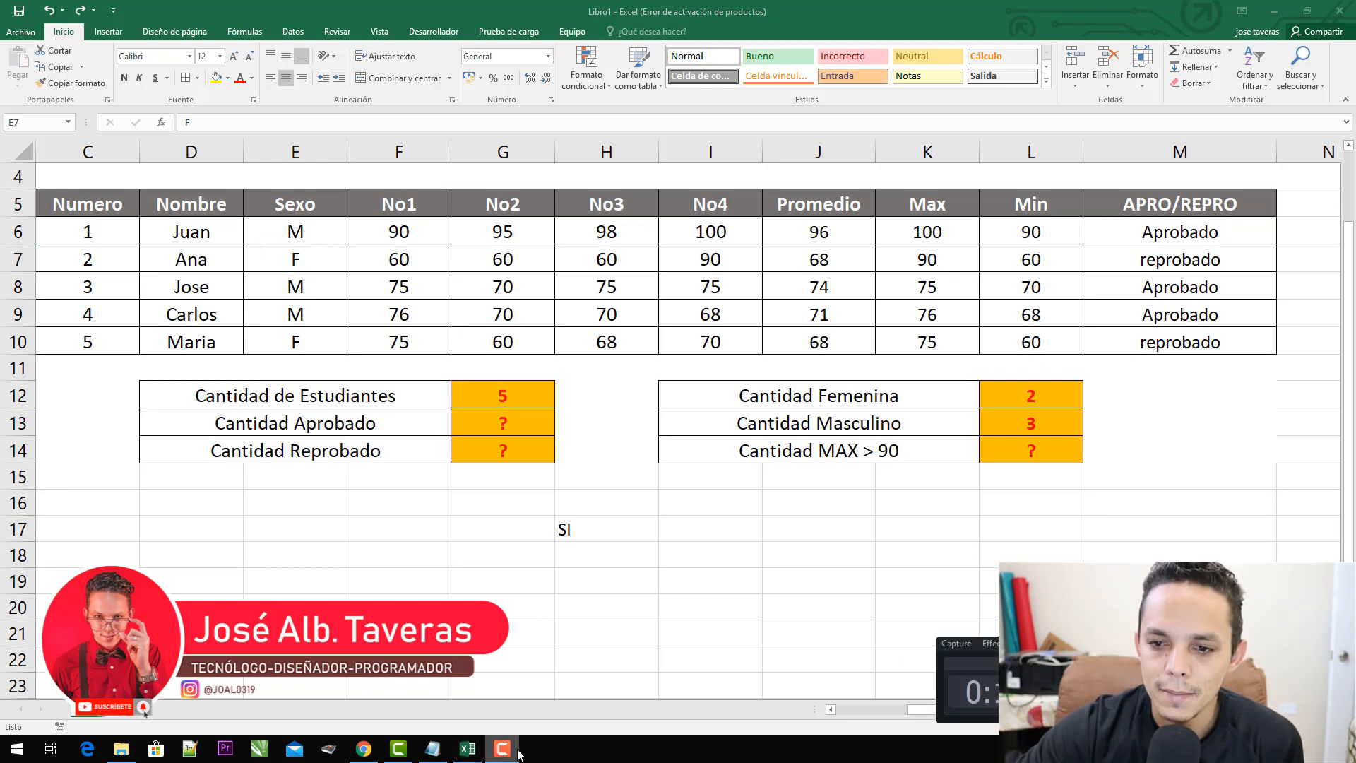
# - Replace the Cantidad Aprobado placeholder with a CONTAR.SI formula using the Promedio range J6:J10
pyautogui.click(479, 450)
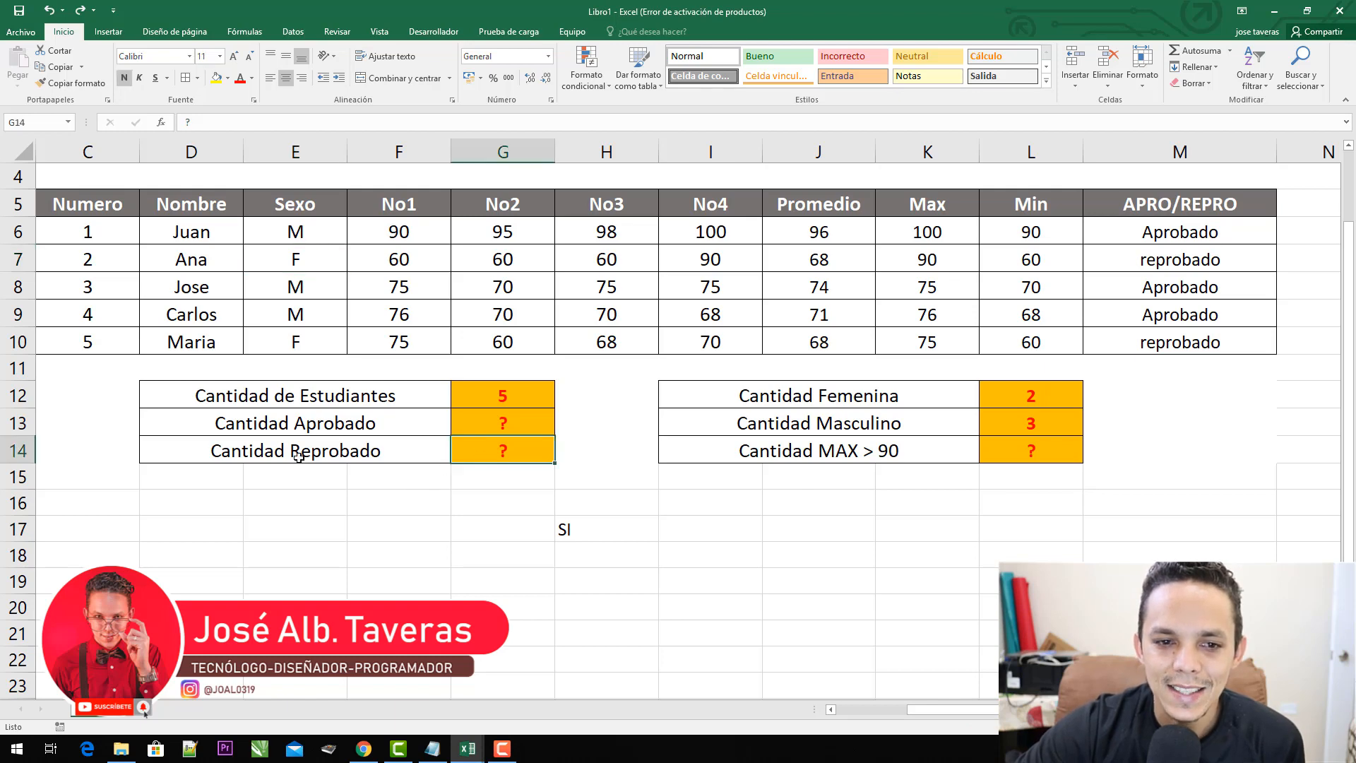
pyautogui.click(479, 428)
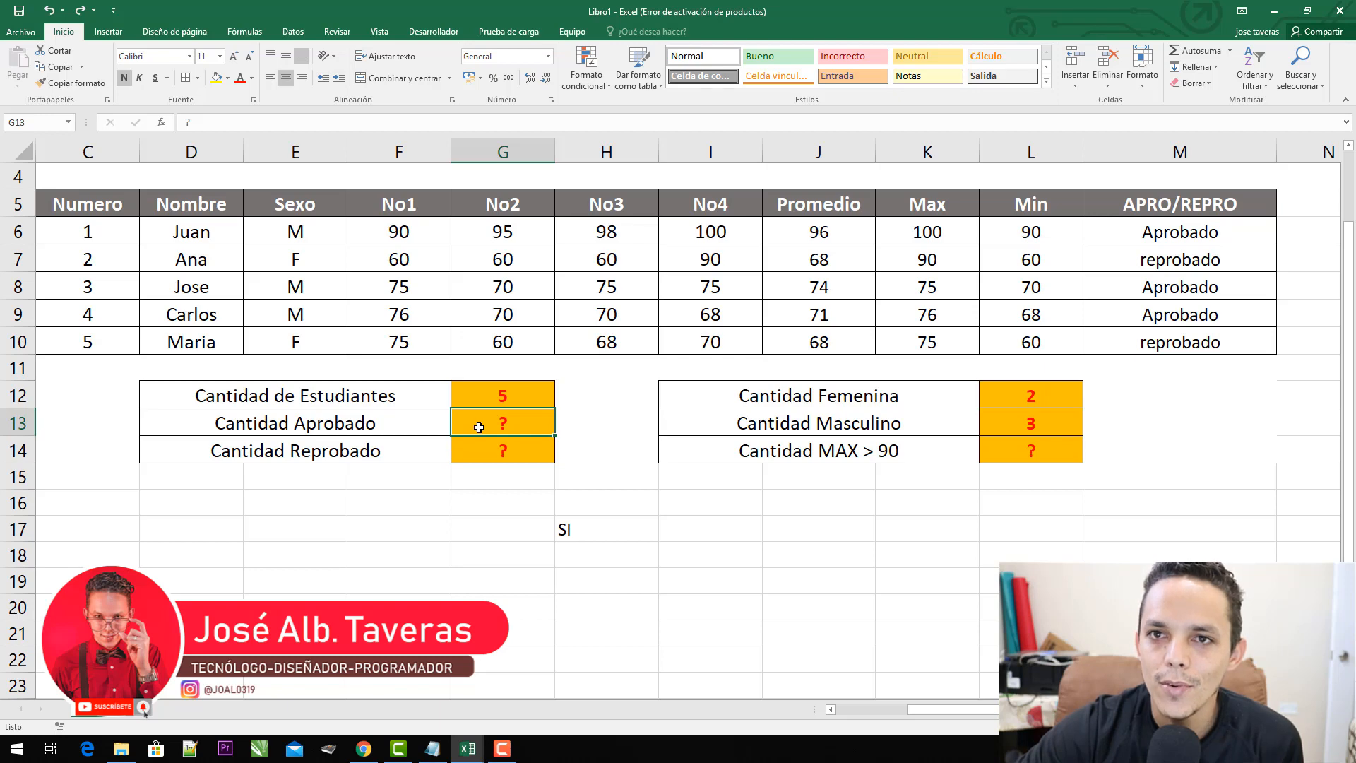
pyautogui.doubleClick(479, 428)
pyautogui.doubleClick(492, 430)
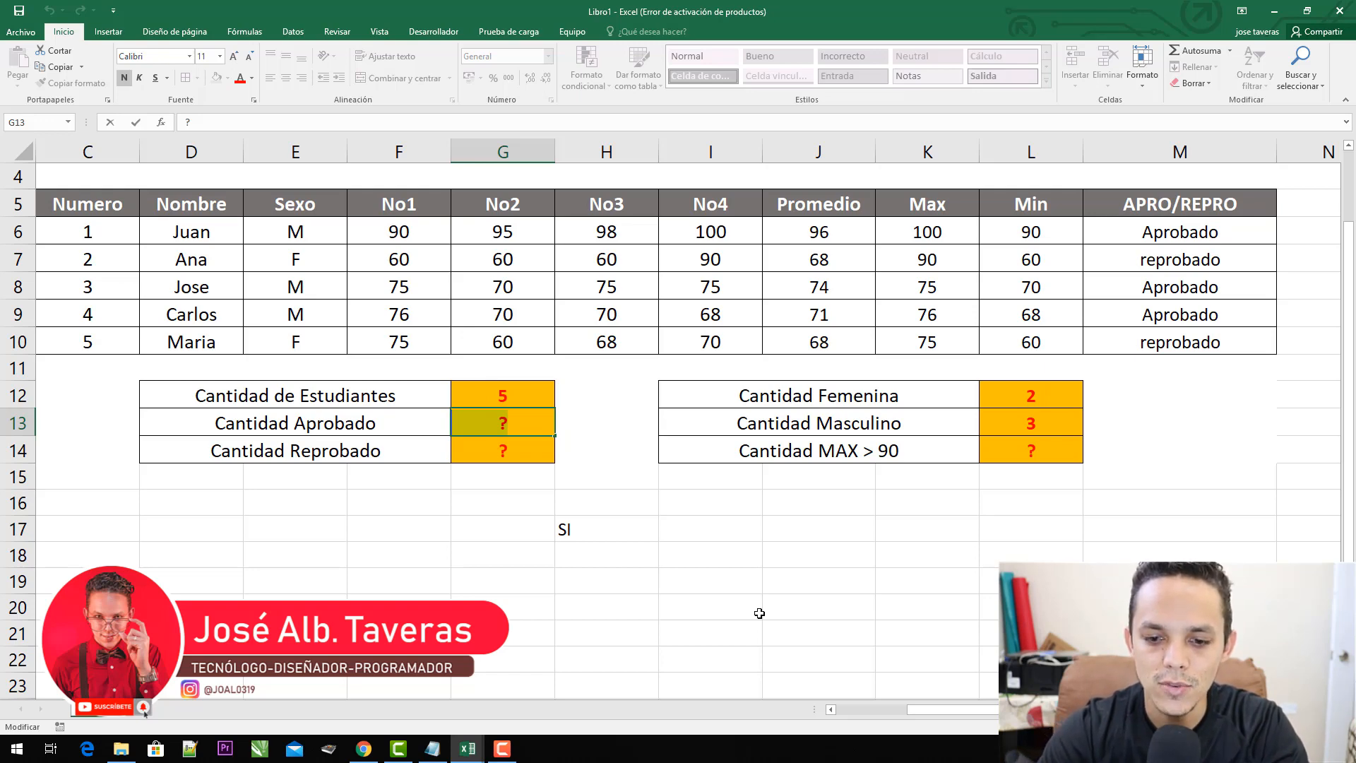
pyautogui.press('BackSpace')
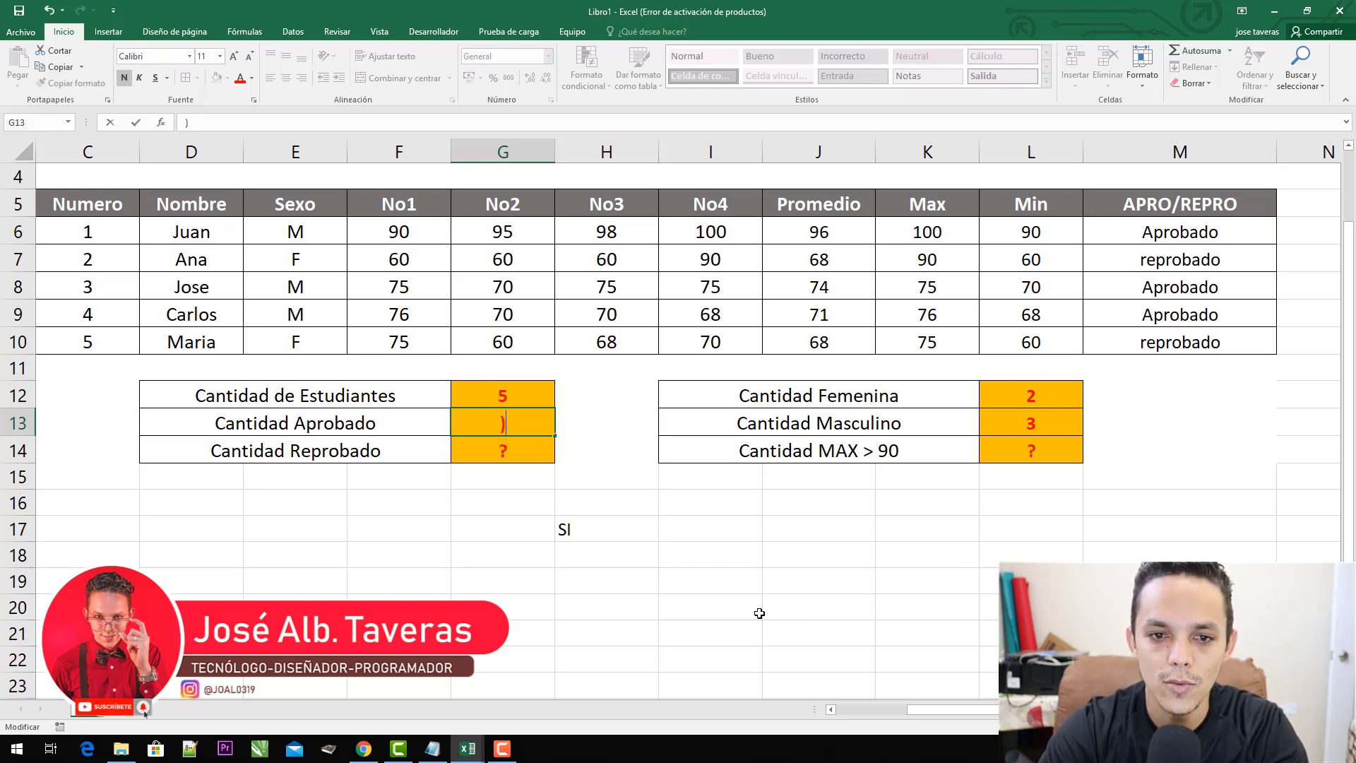
pyautogui.write('=CONT')
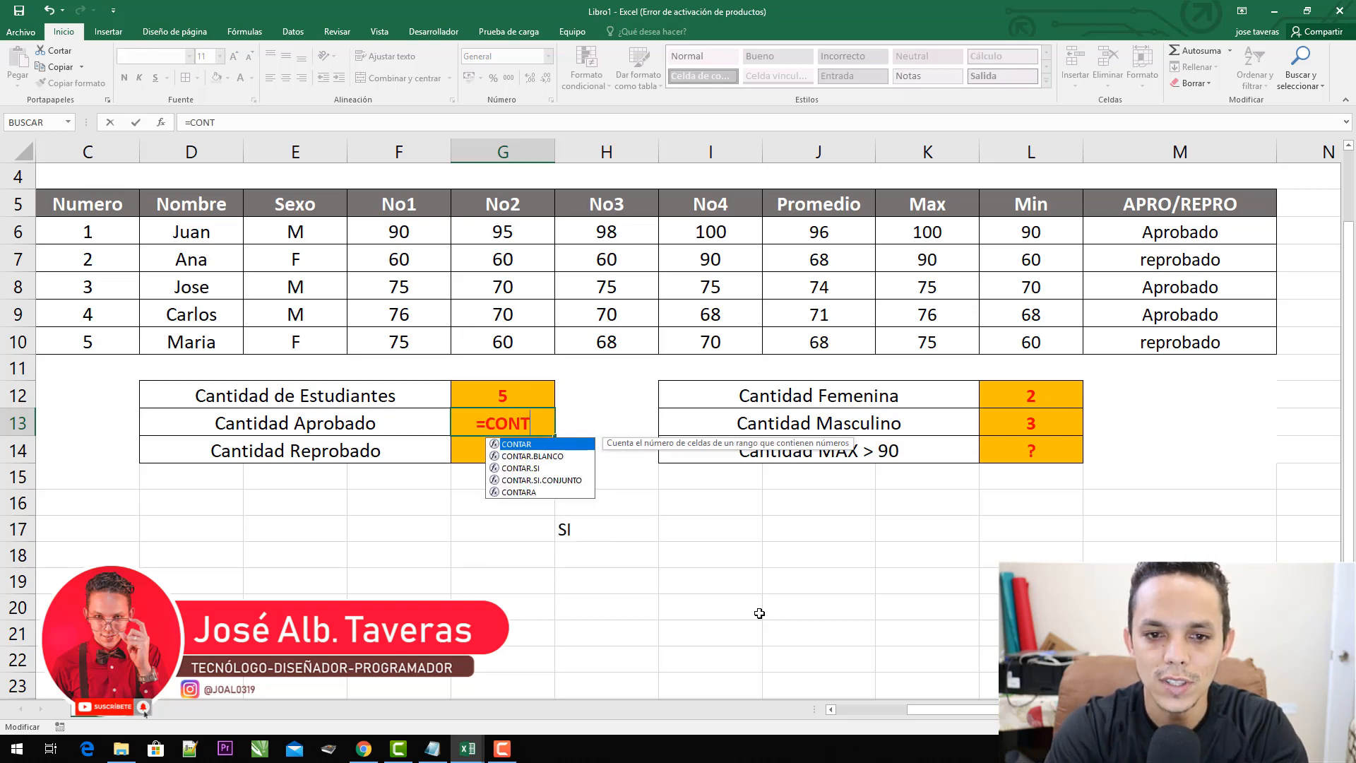
pyautogui.press('Tab')
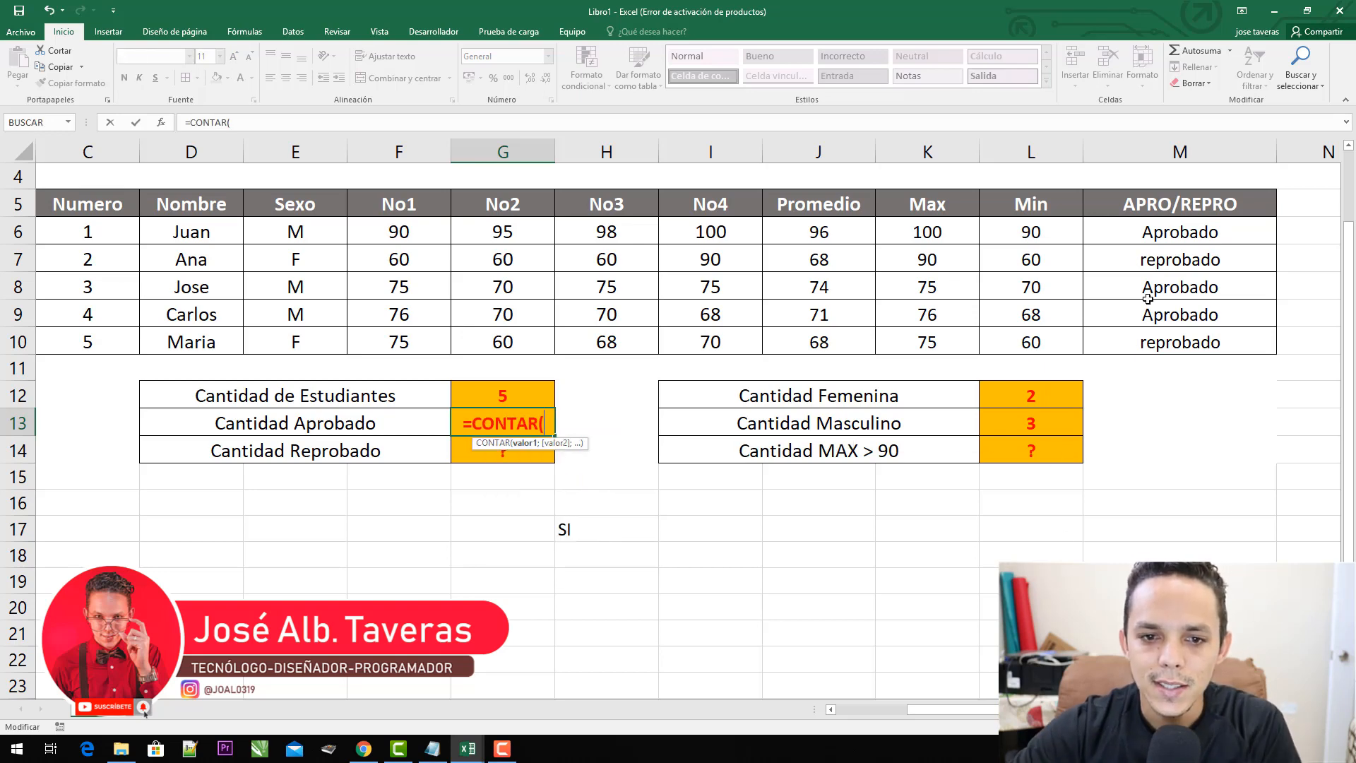
pyautogui.click(544, 423)
pyautogui.write('.SI')
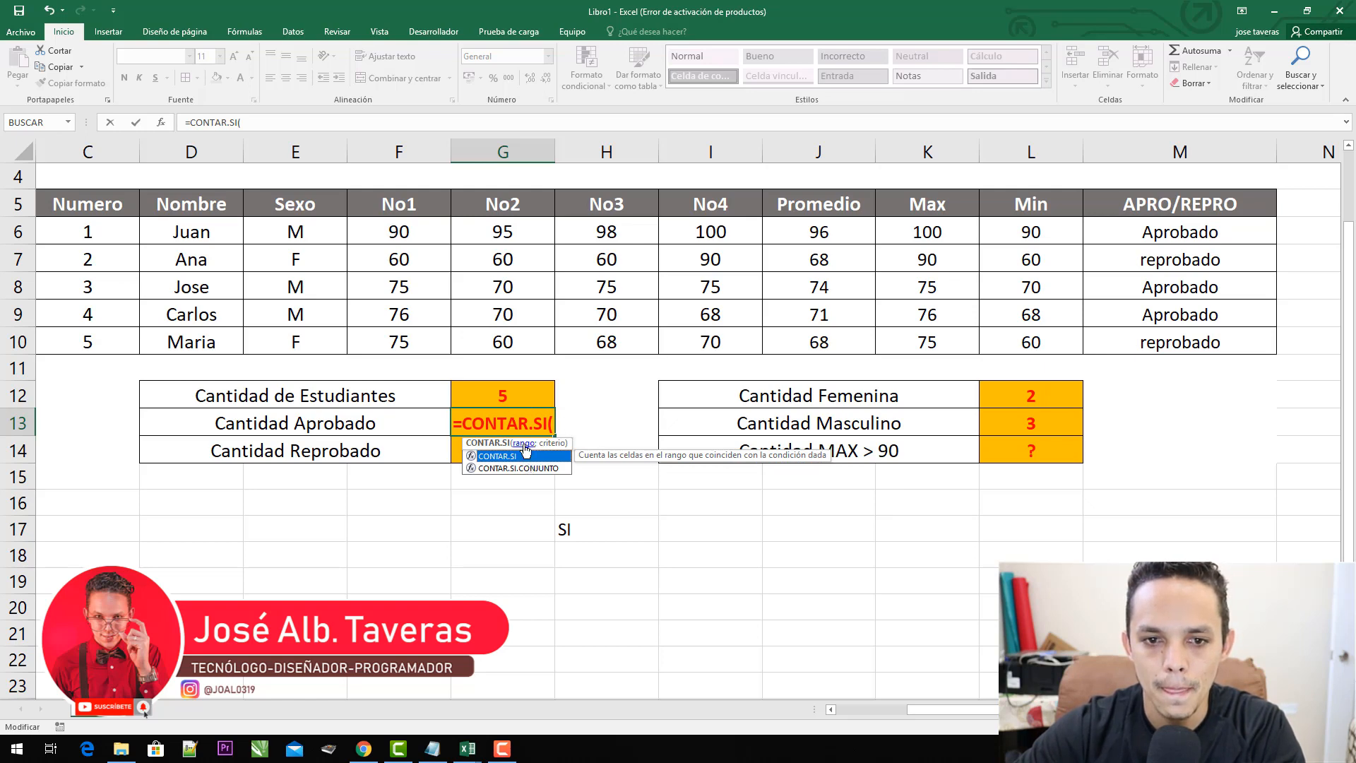
pyautogui.press('Return')
pyautogui.press('Return')
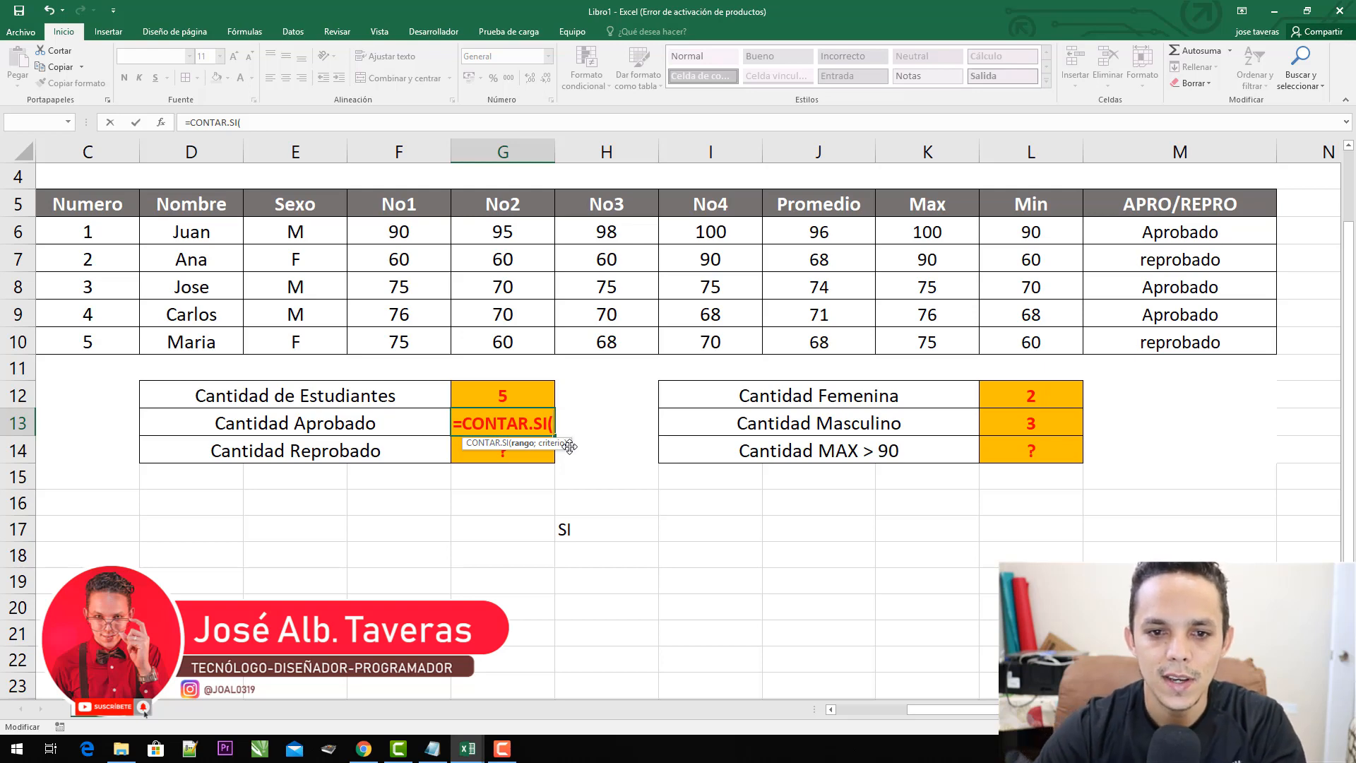
pyautogui.moveTo(838, 230); pyautogui.dragTo(826, 345)
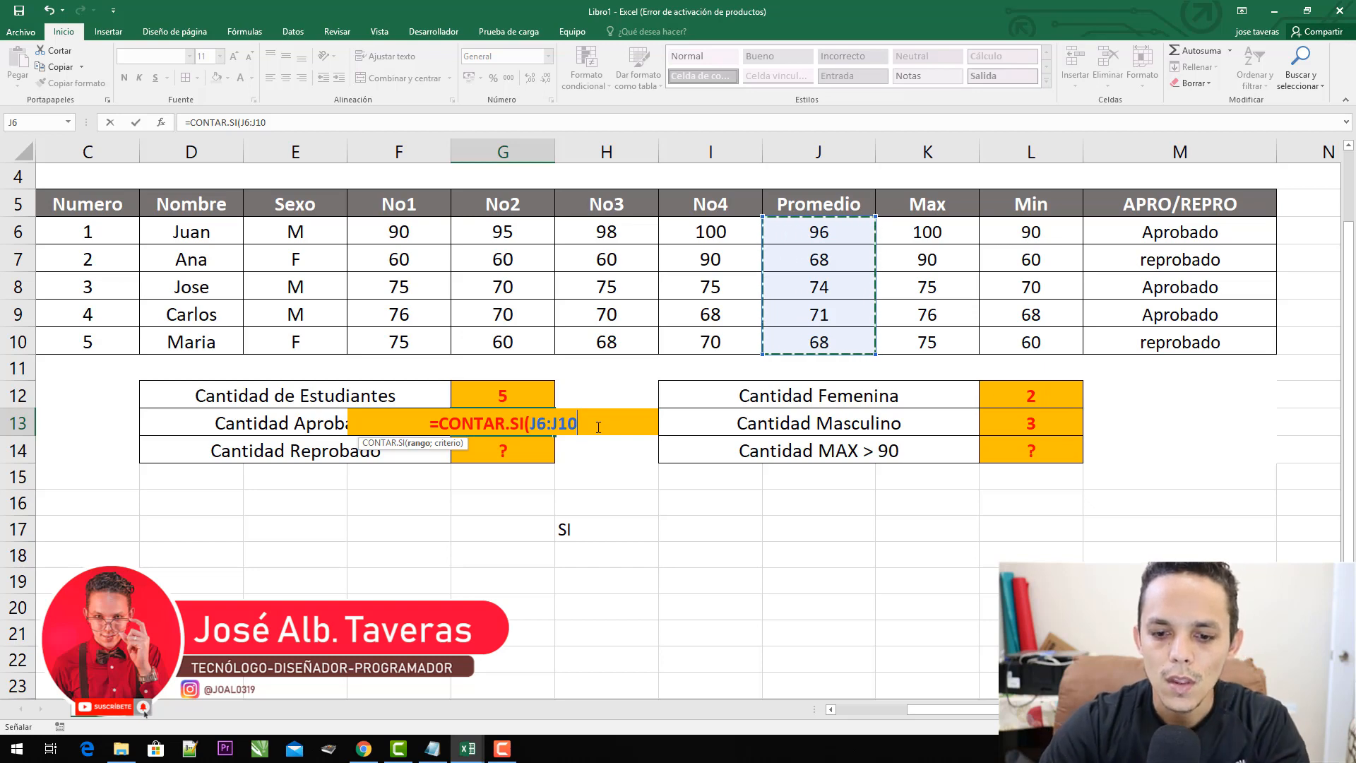
# - Add ">=70" in double quotes, after a semicolon, as the criterion of the Cantidad Aprobado formula and complete it
pyautogui.write(';')
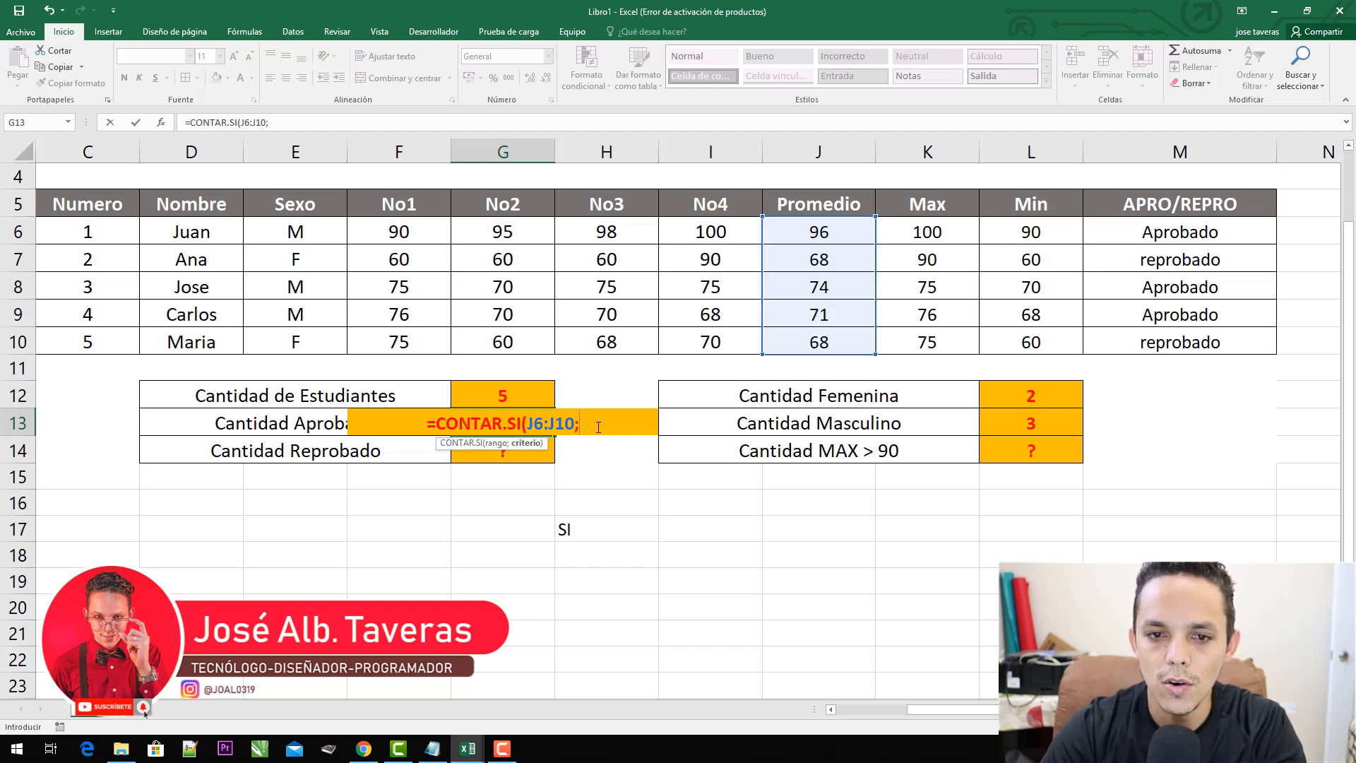
pyautogui.write('""')
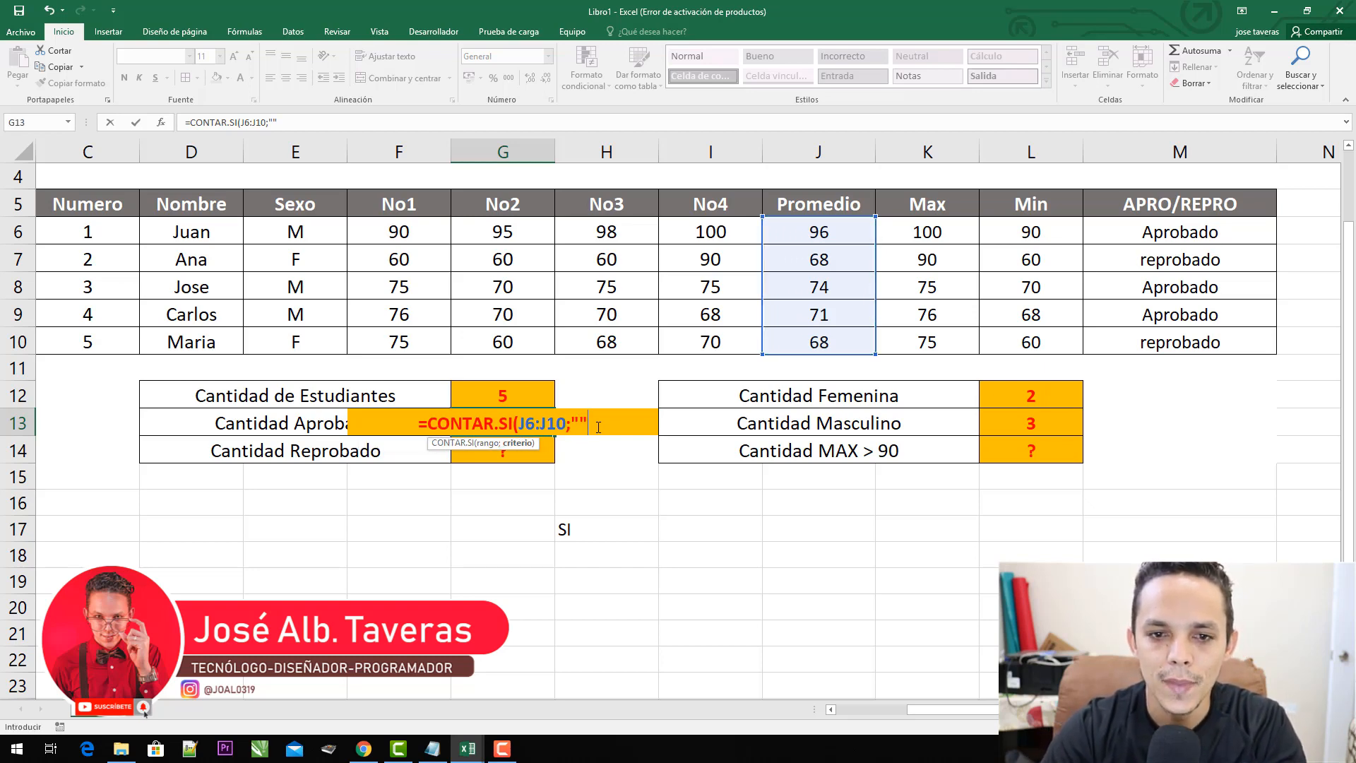
pyautogui.press('Left')
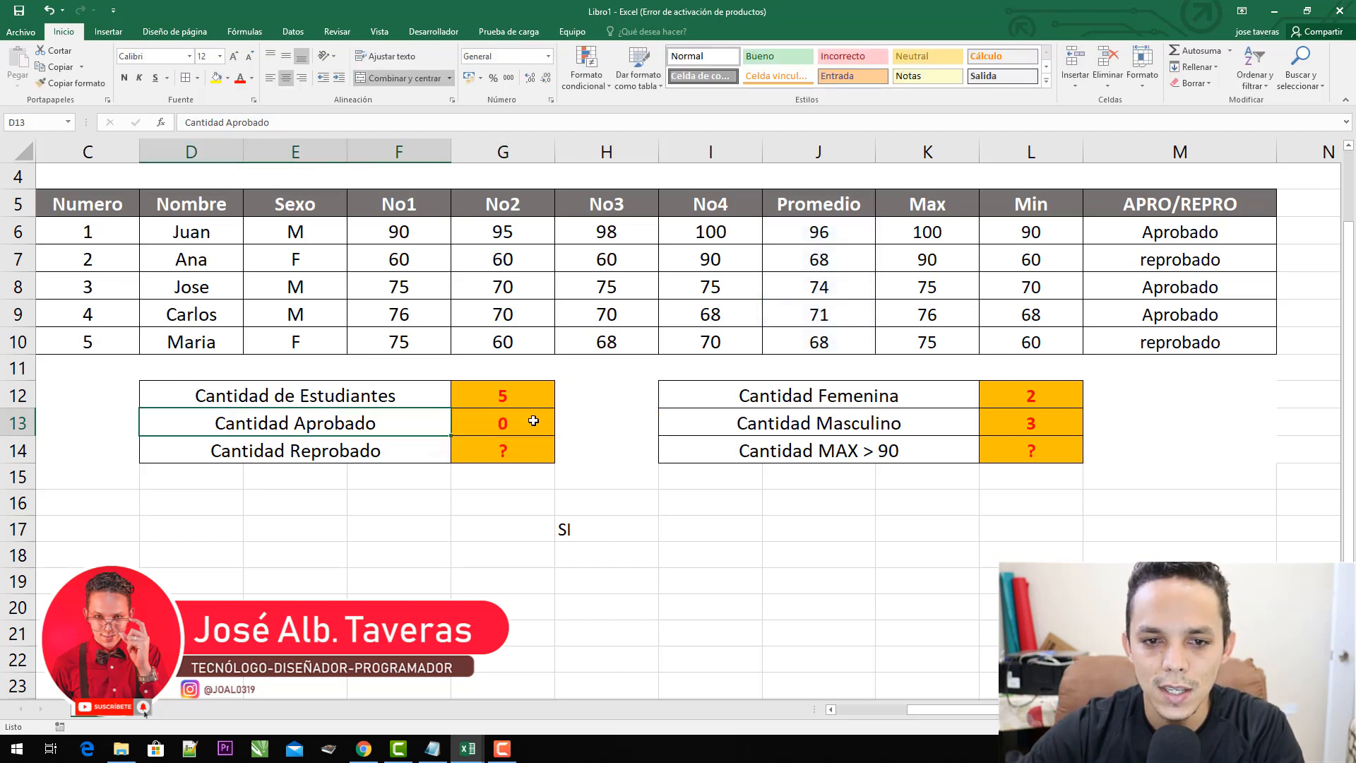
pyautogui.doubleClick(578, 423)
pyautogui.click(578, 423)
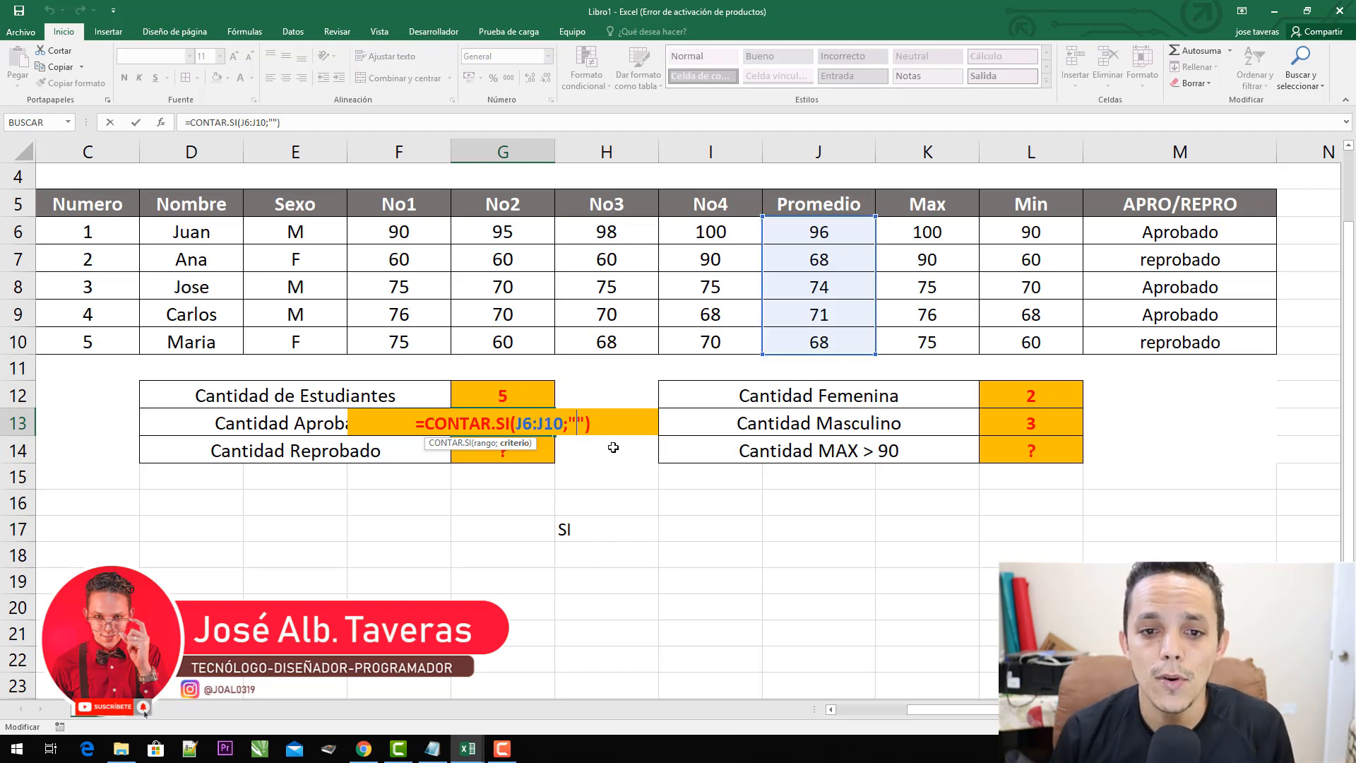
pyautogui.write('>')
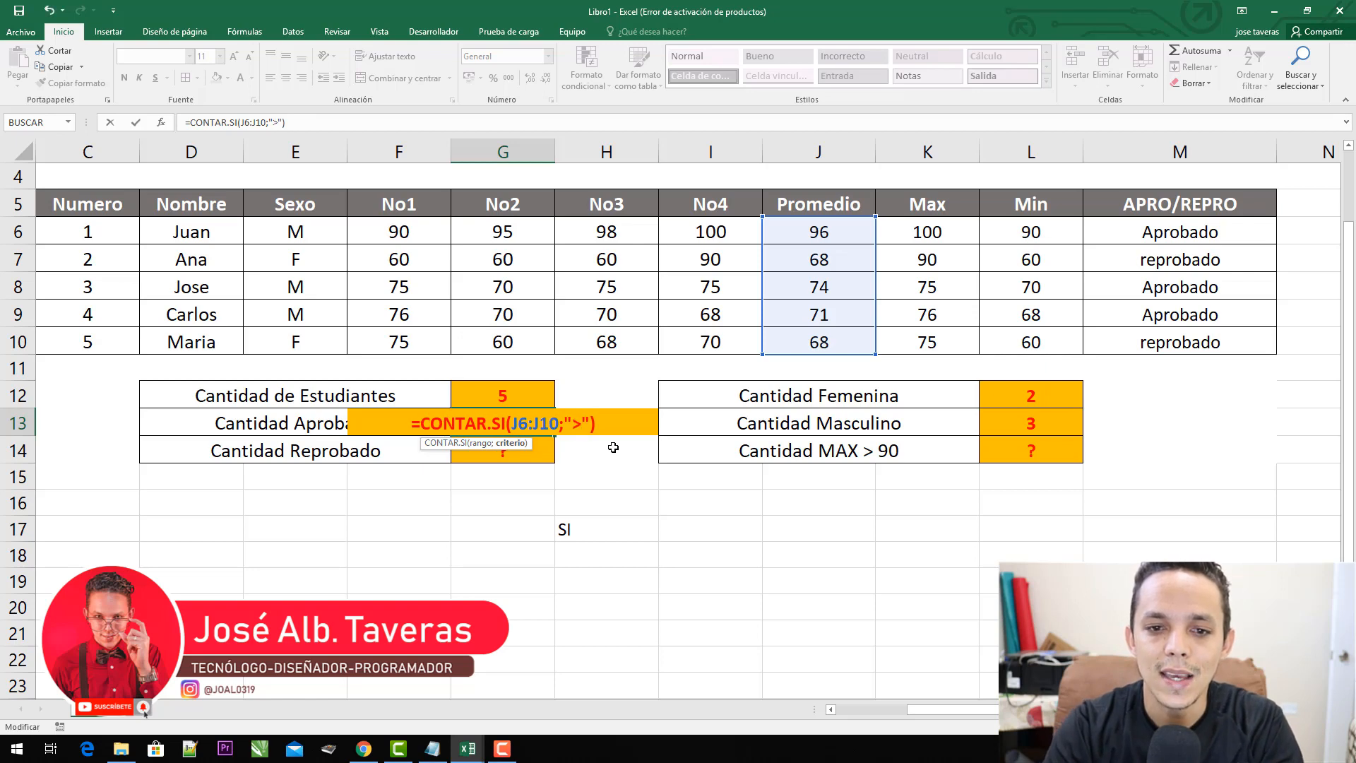
pyautogui.write('70')
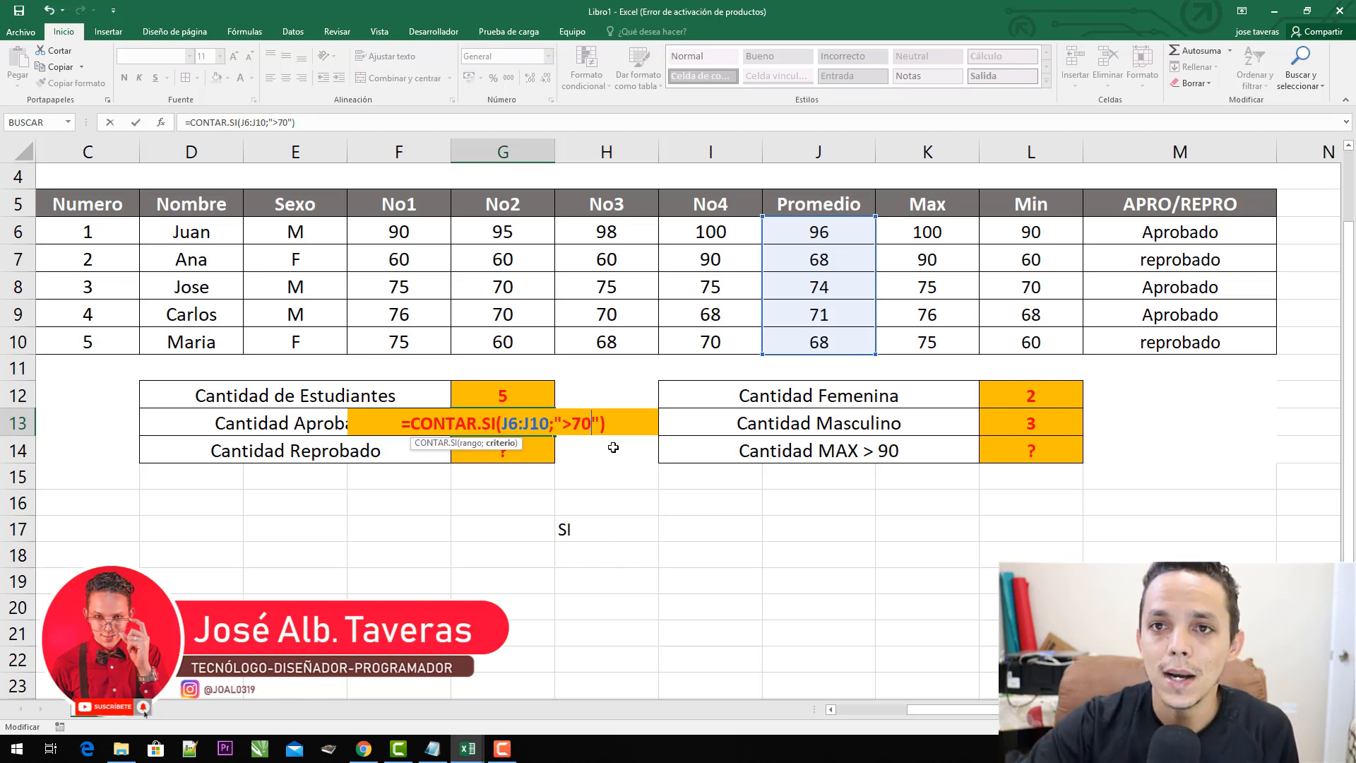
pyautogui.click(572, 424)
pyautogui.write('=')
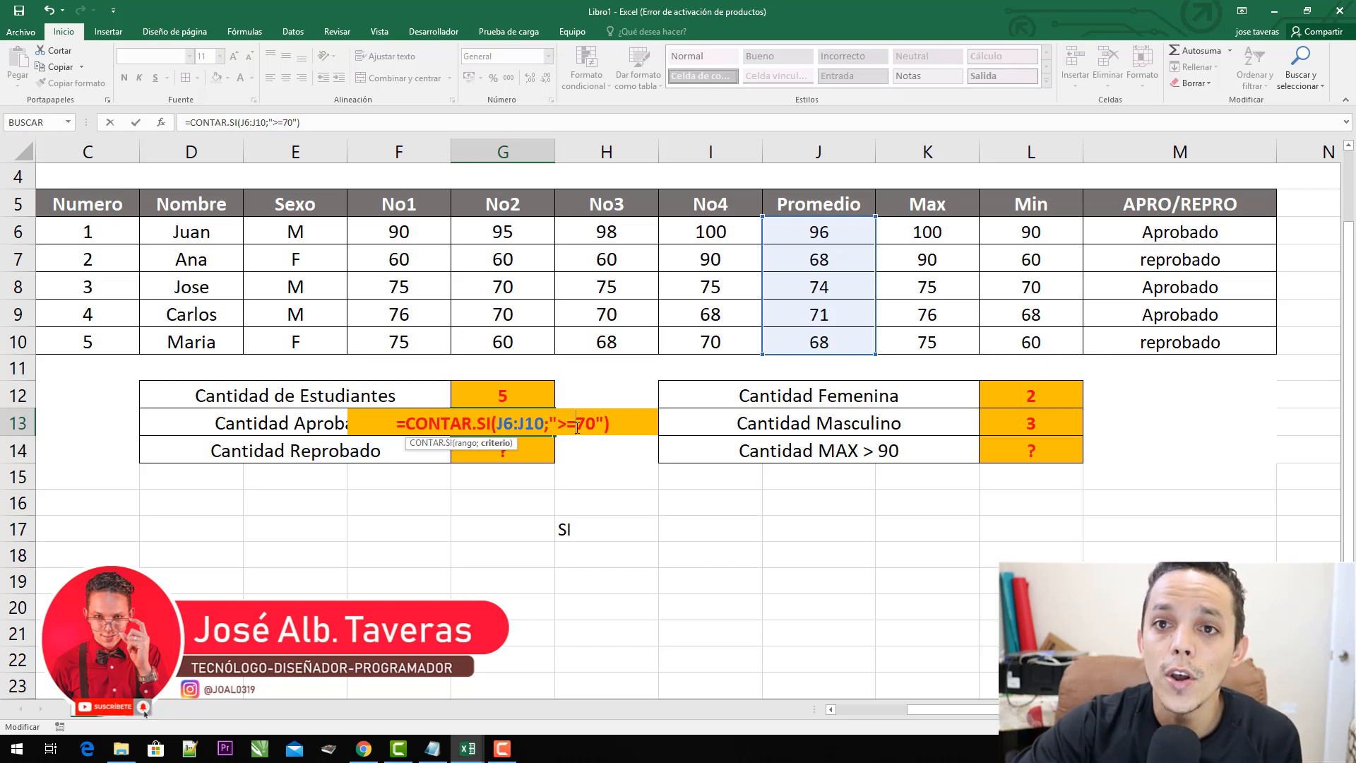
pyautogui.click(617, 425)
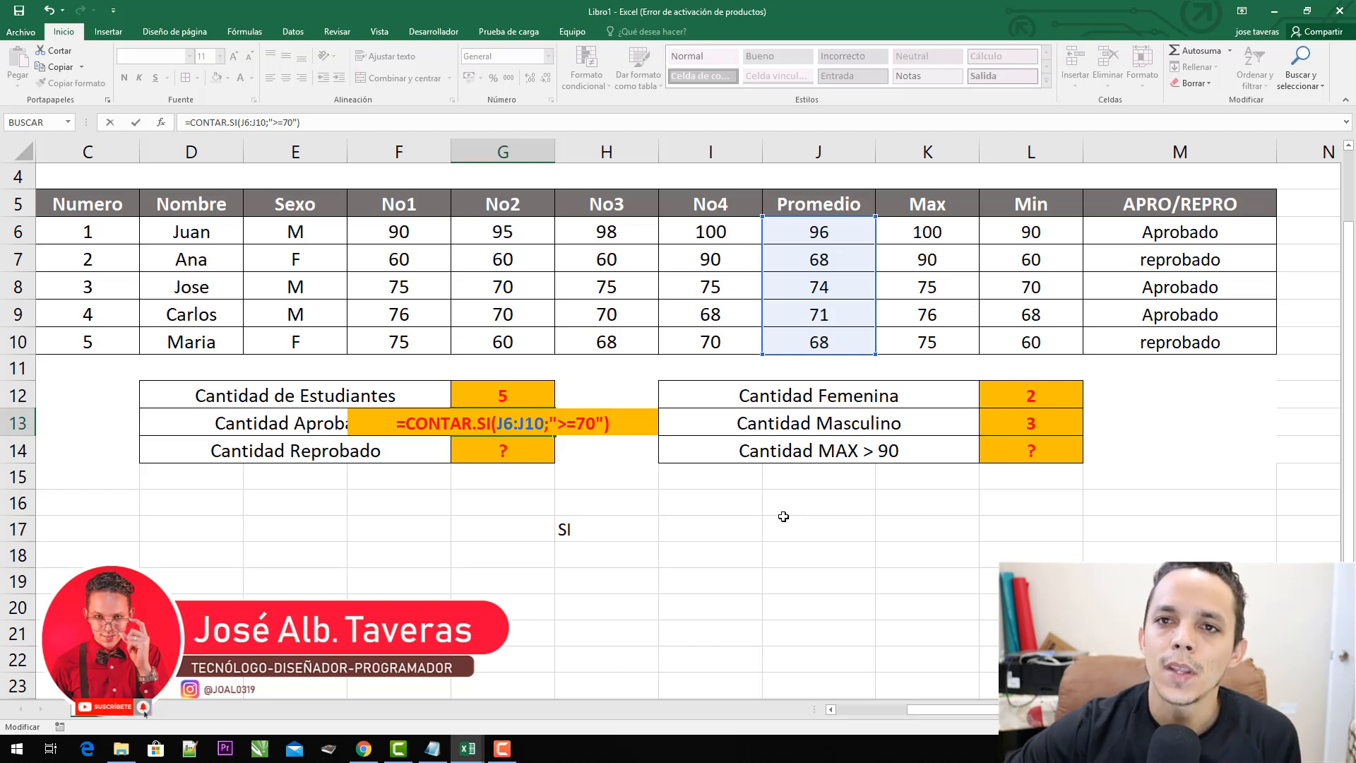
pyautogui.press('Return')
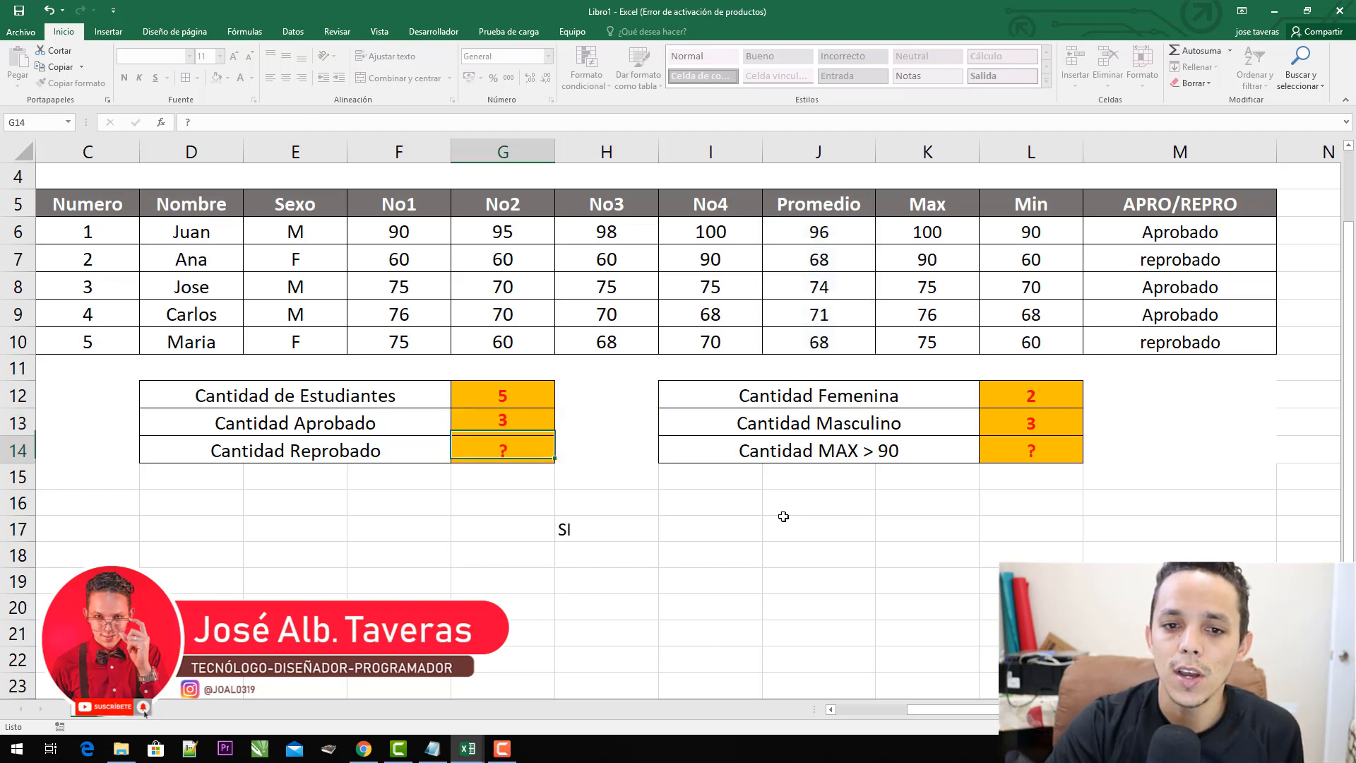
# - Fill the Cantidad Aprobado formula down into the Cantidad Reprobado cell and change the start of its copied range to J6
pyautogui.click(505, 418)
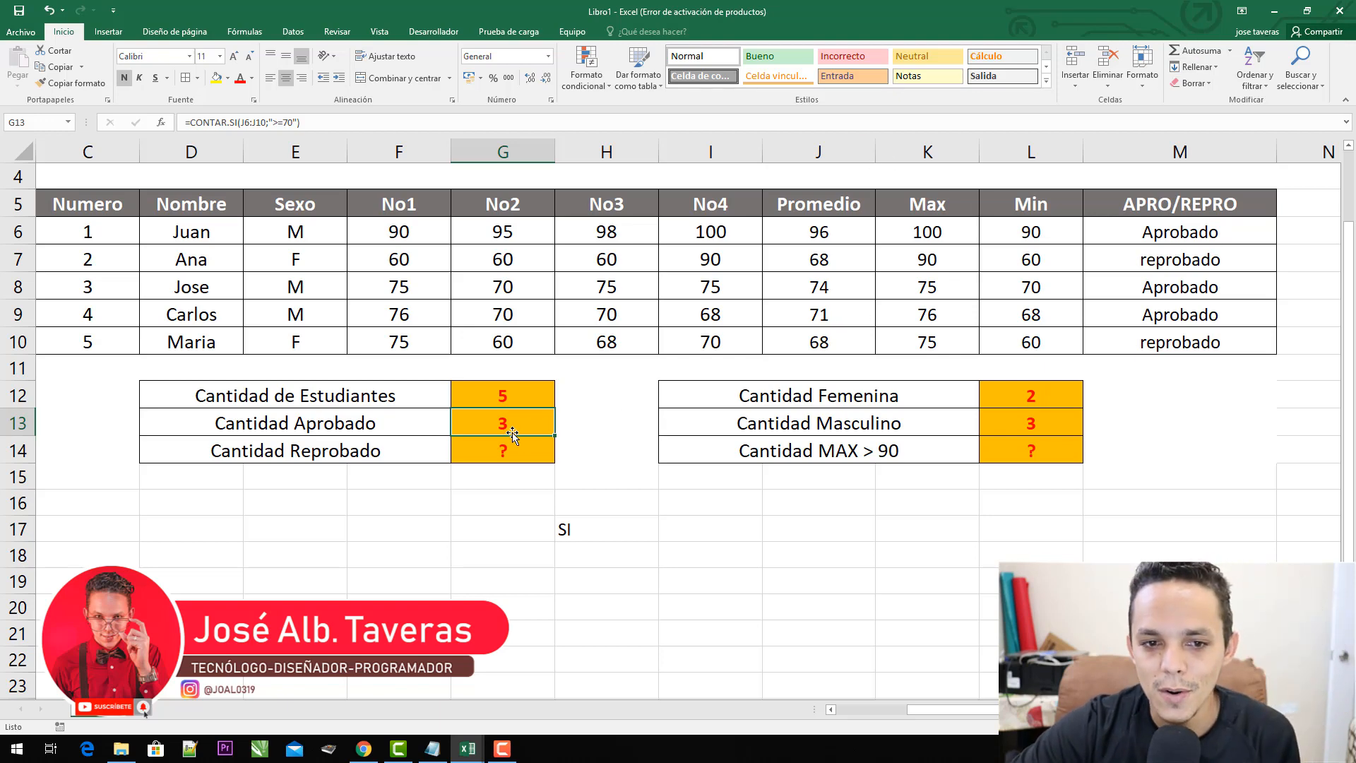
pyautogui.moveTo(555, 437); pyautogui.dragTo(555, 453)
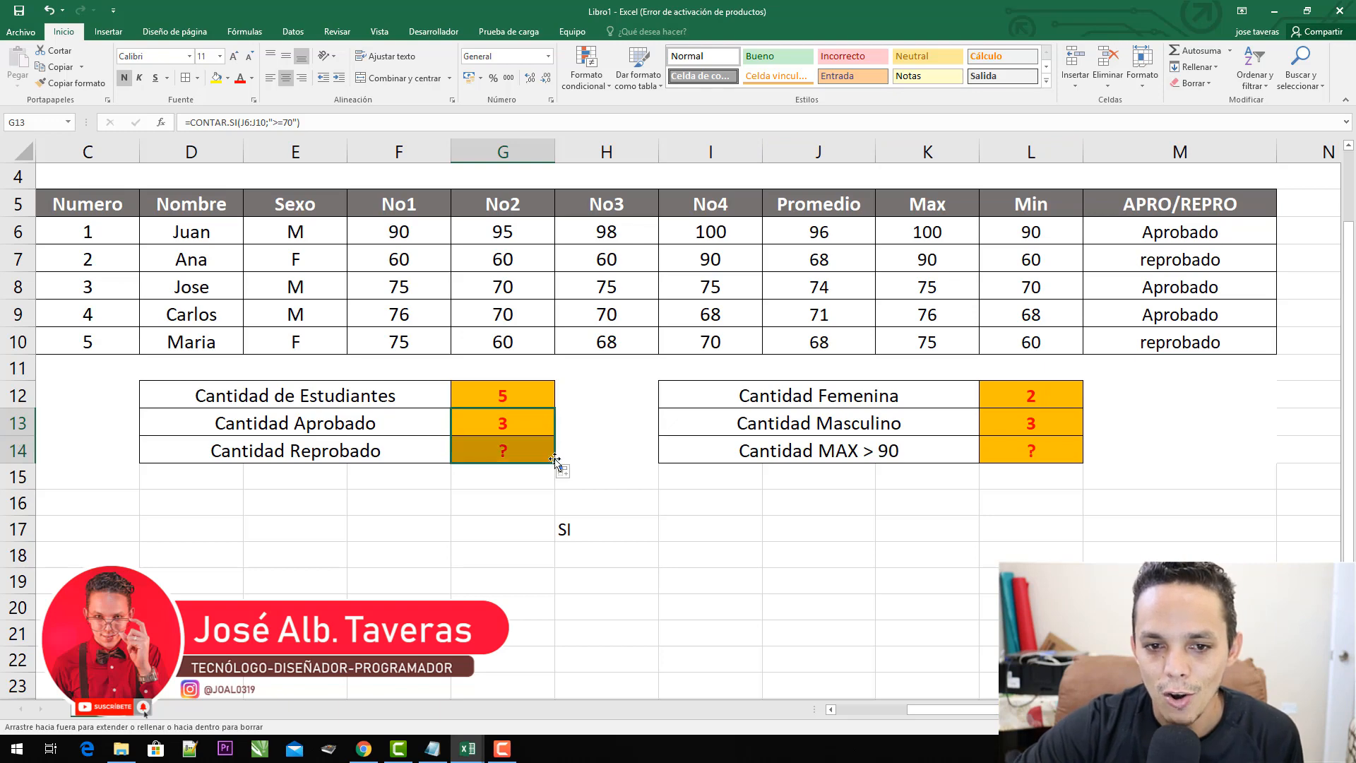
pyautogui.doubleClick(539, 454)
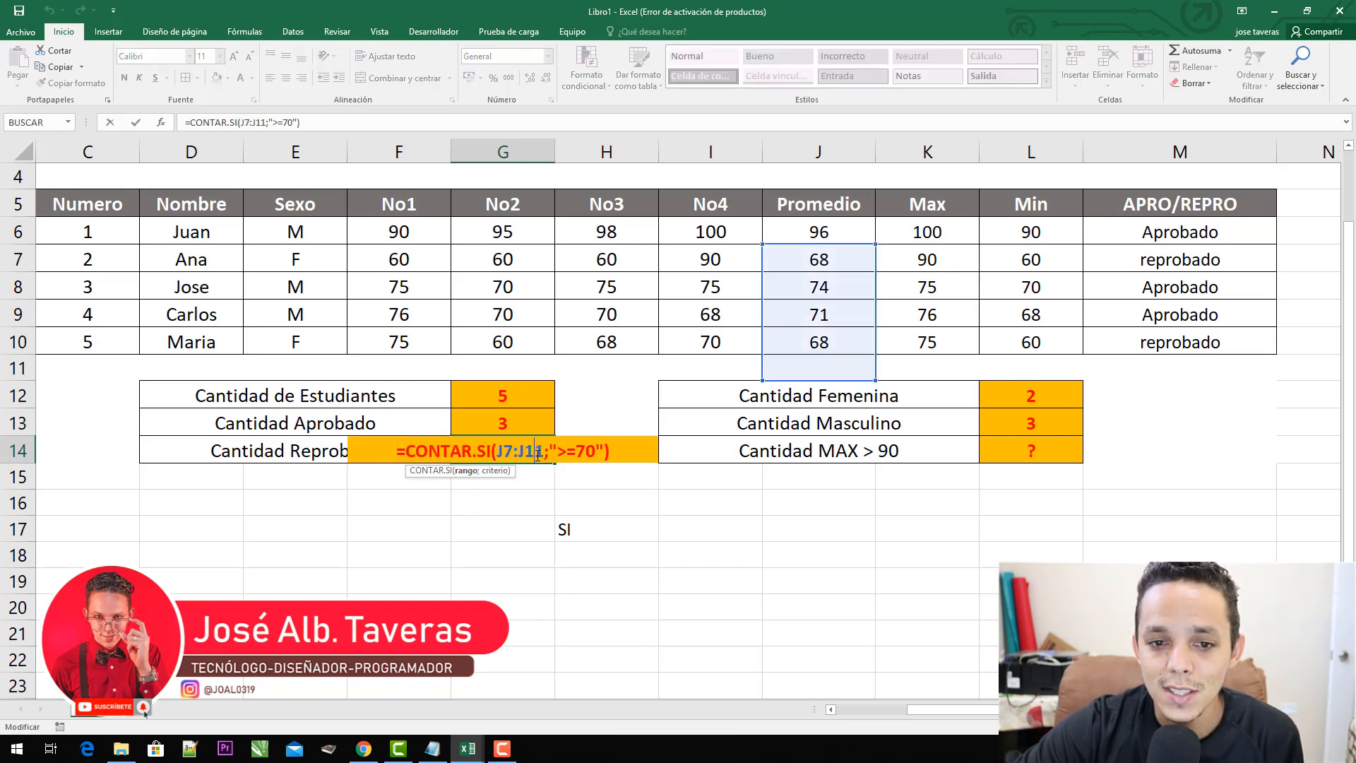
pyautogui.click(577, 451)
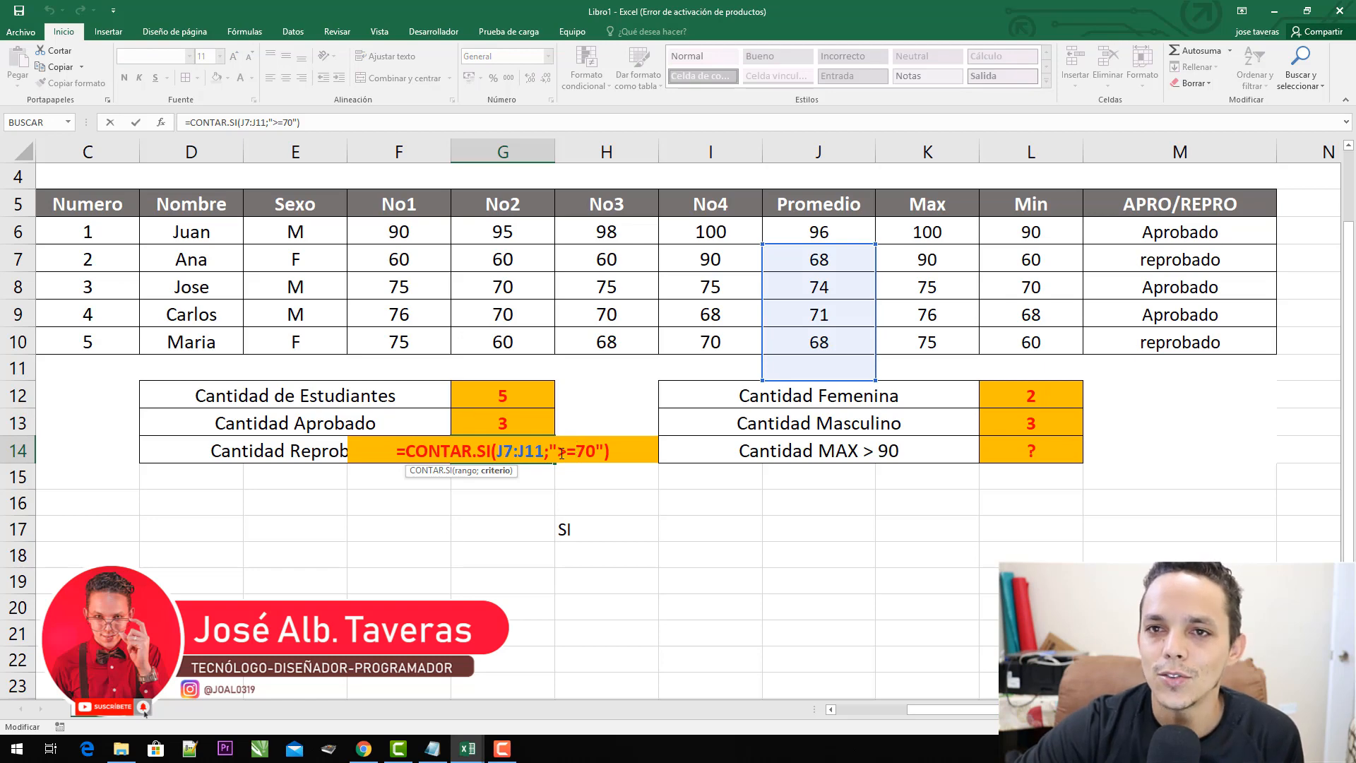
pyautogui.click(515, 446)
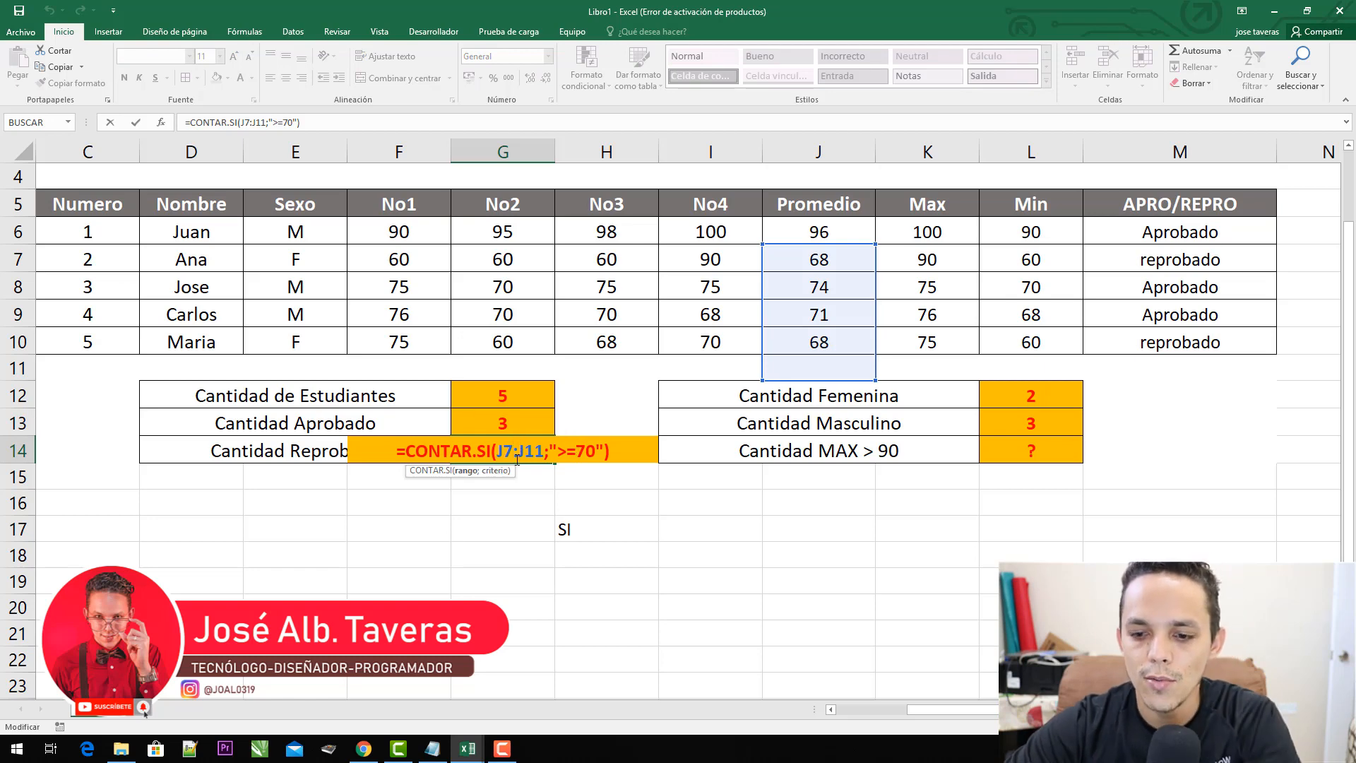
pyautogui.press('BackSpace')
pyautogui.write('6')
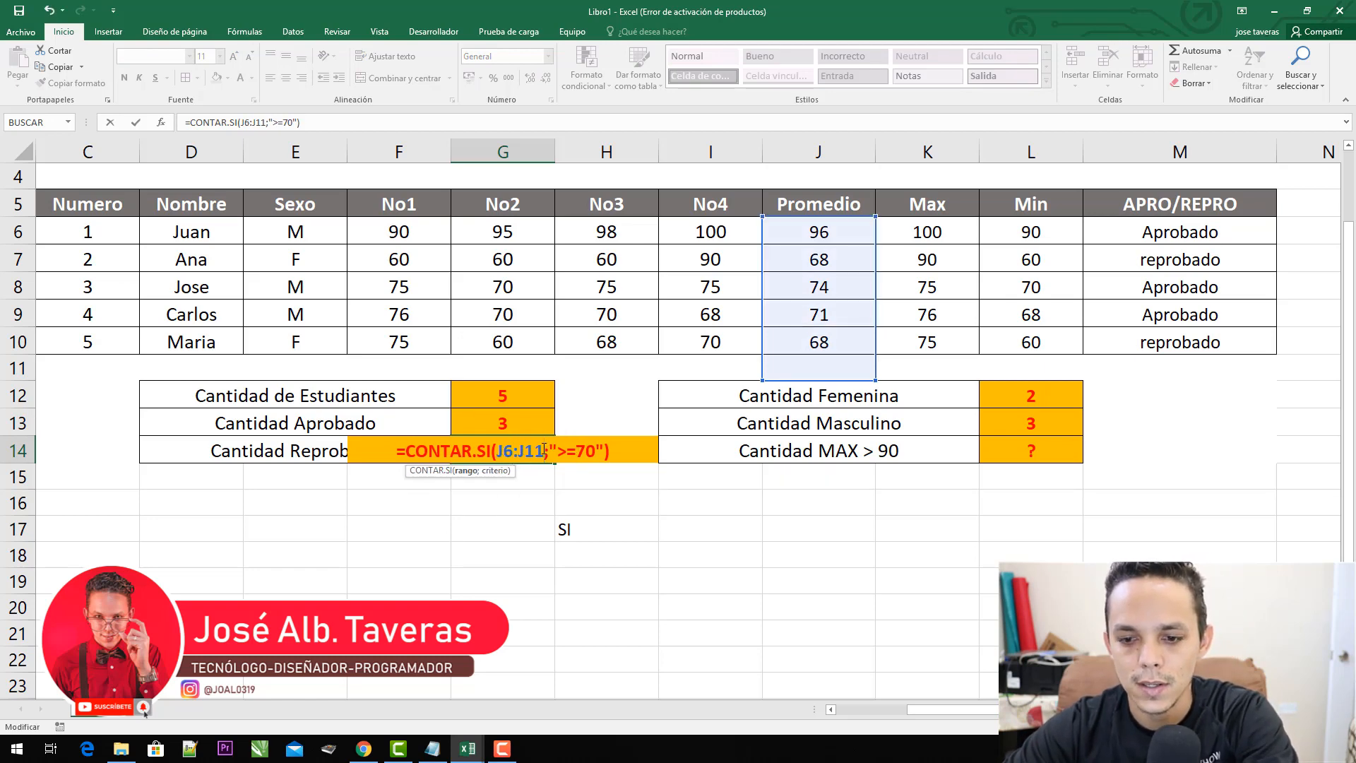
# - Set the end of the Promedio range in the Cantidad Reprobado formula to J10
pyautogui.click(543, 449)
pyautogui.press('BackSpace')
pyautogui.write('10')
pyautogui.press('BackSpace')
pyautogui.press('BackSpace')
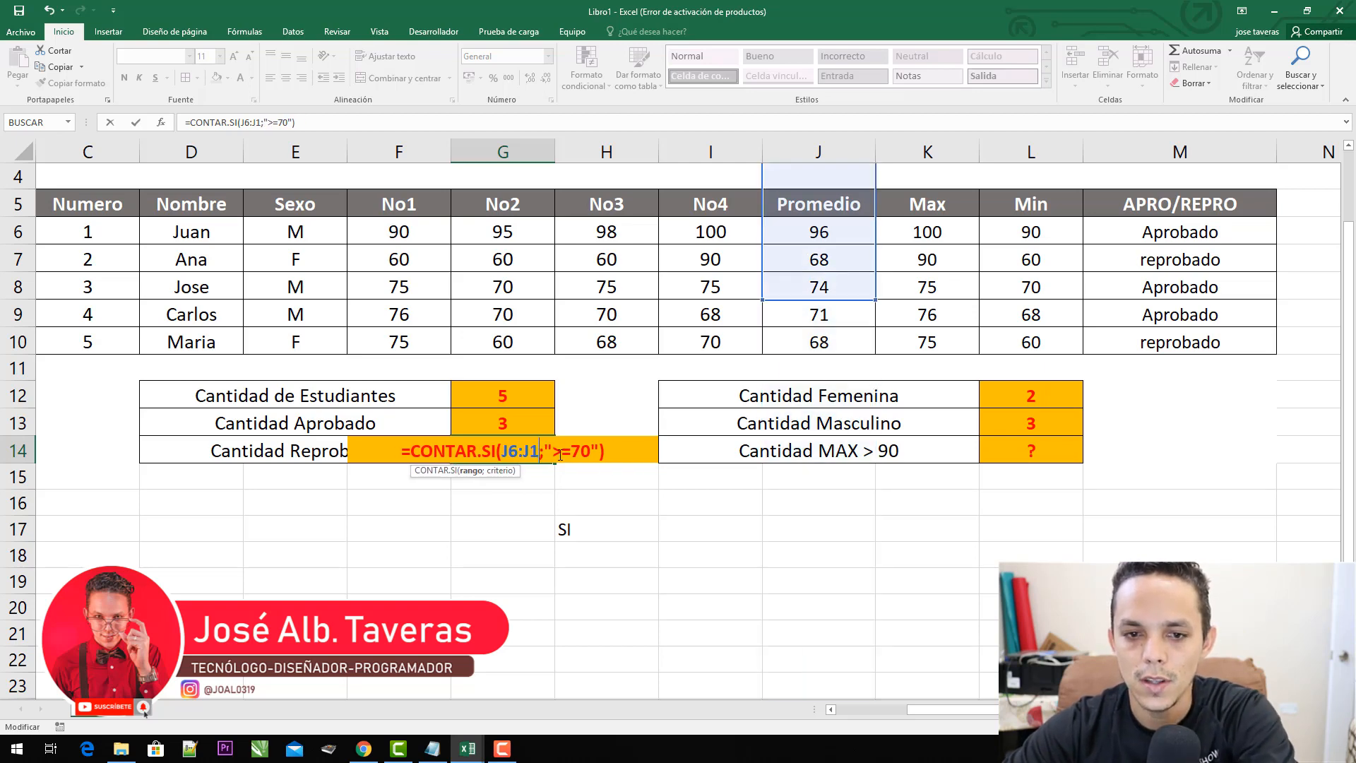
pyautogui.press('BackSpace')
pyautogui.write('10')
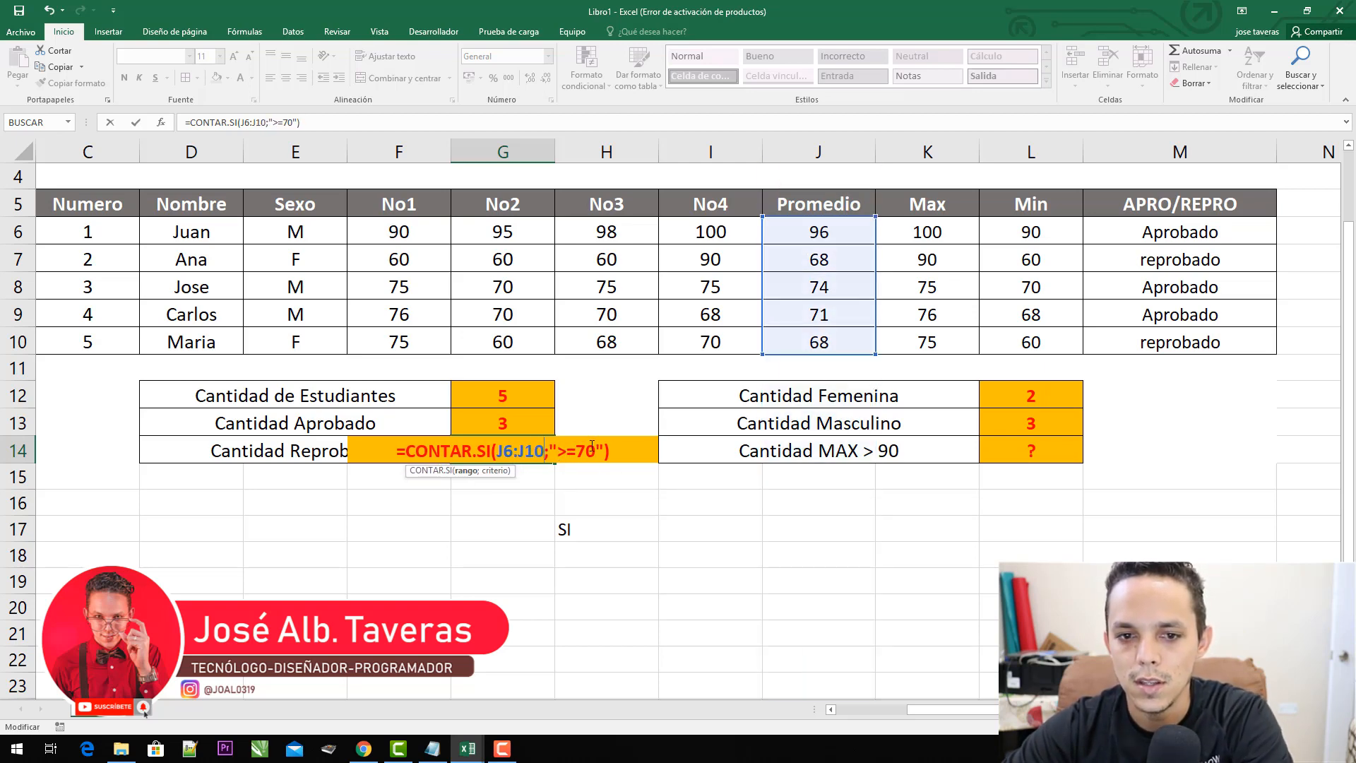
# - Change the criterion of the Cantidad Reprobado formula to "<70" and complete the formula
pyautogui.click(593, 446)
pyautogui.moveTo(595, 451); pyautogui.dragTo(560, 452)
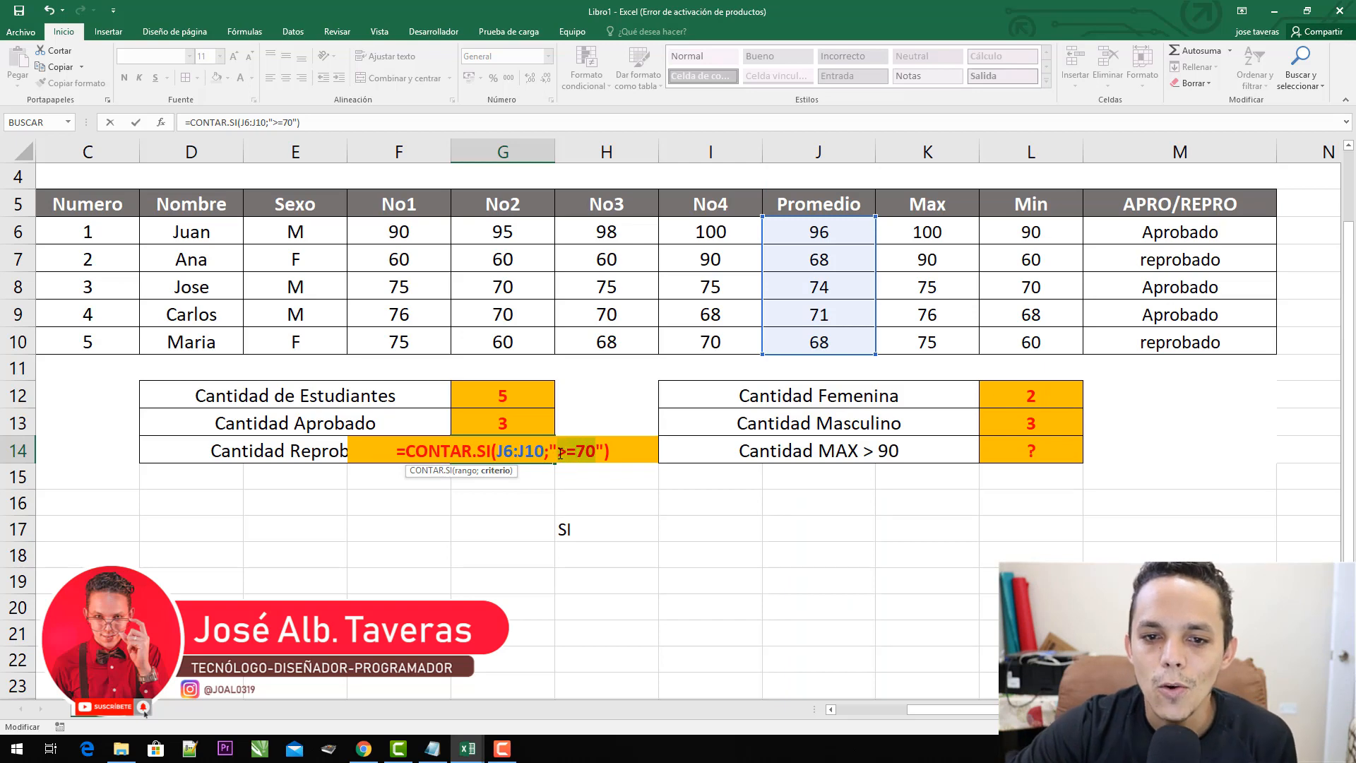
pyautogui.click(577, 452)
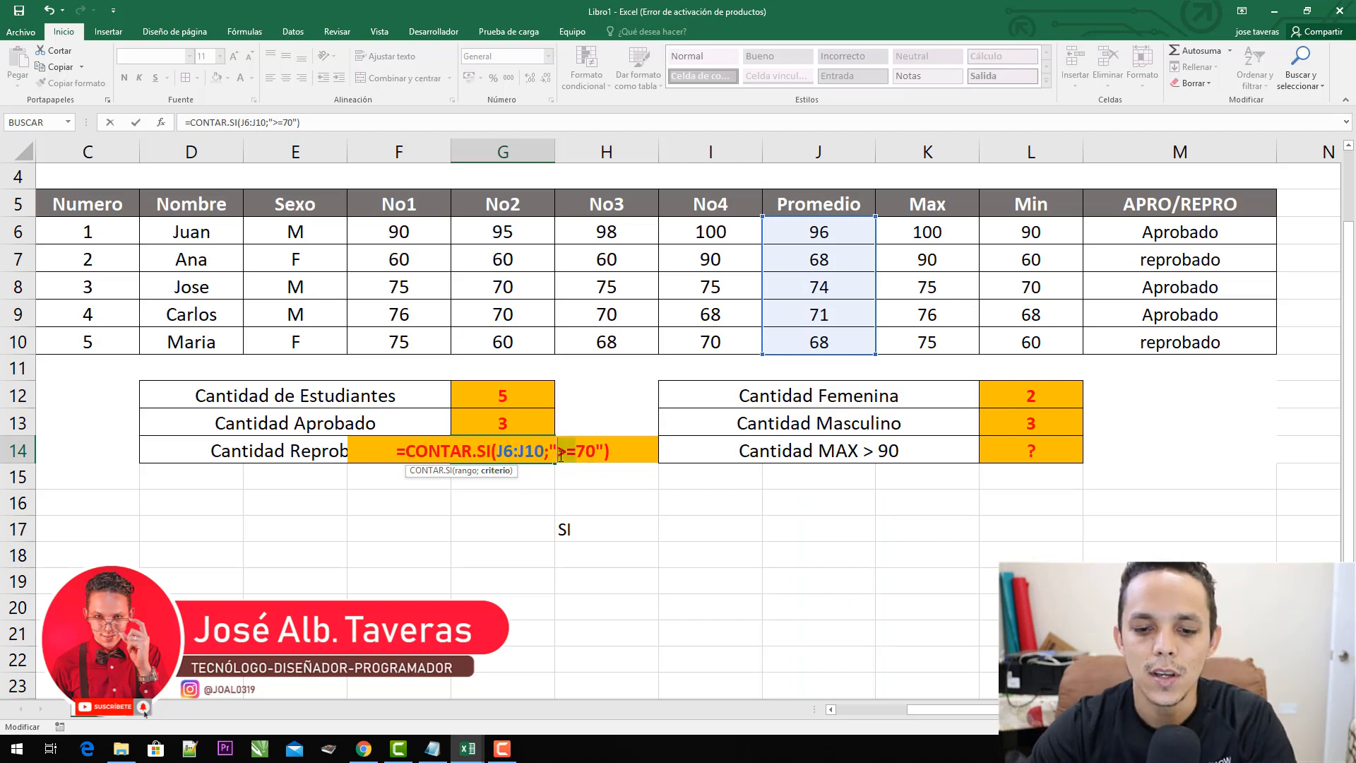
pyautogui.write('<')
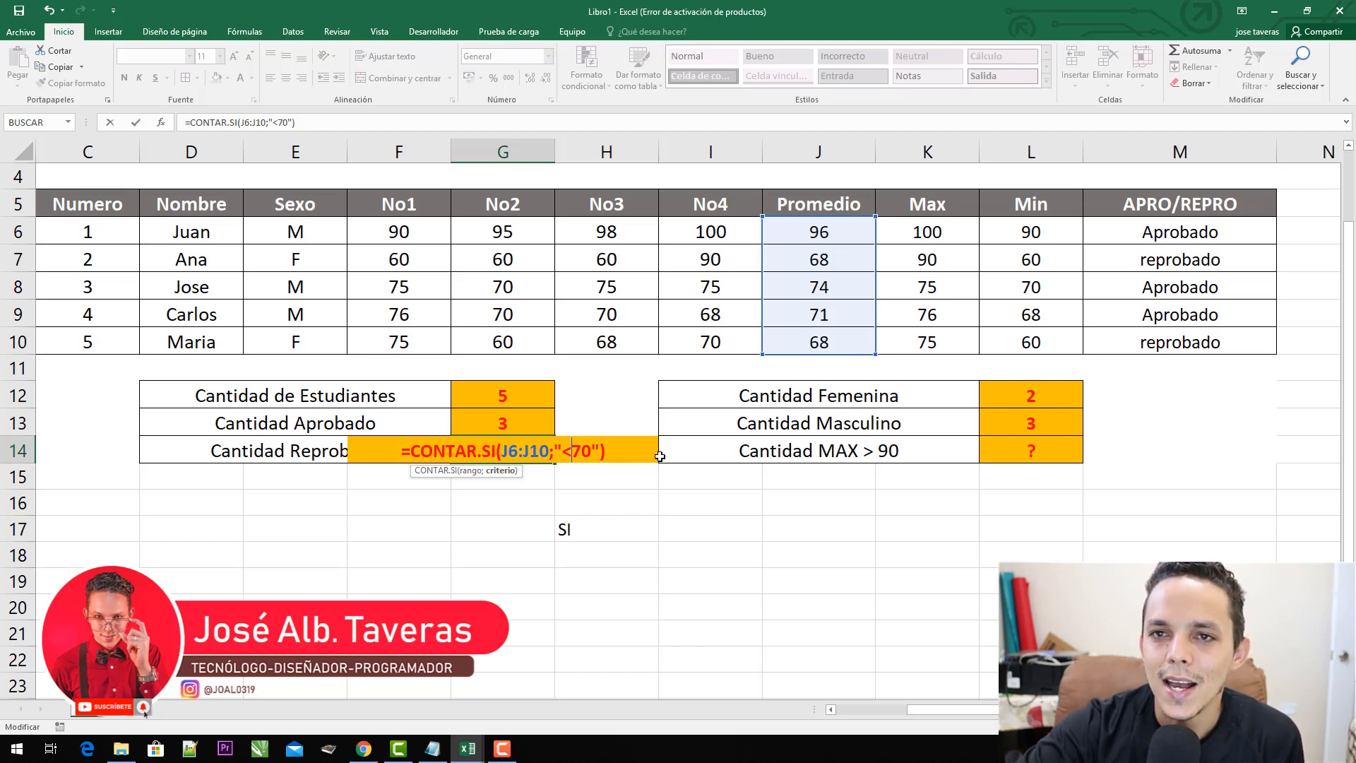
pyautogui.press('Return')
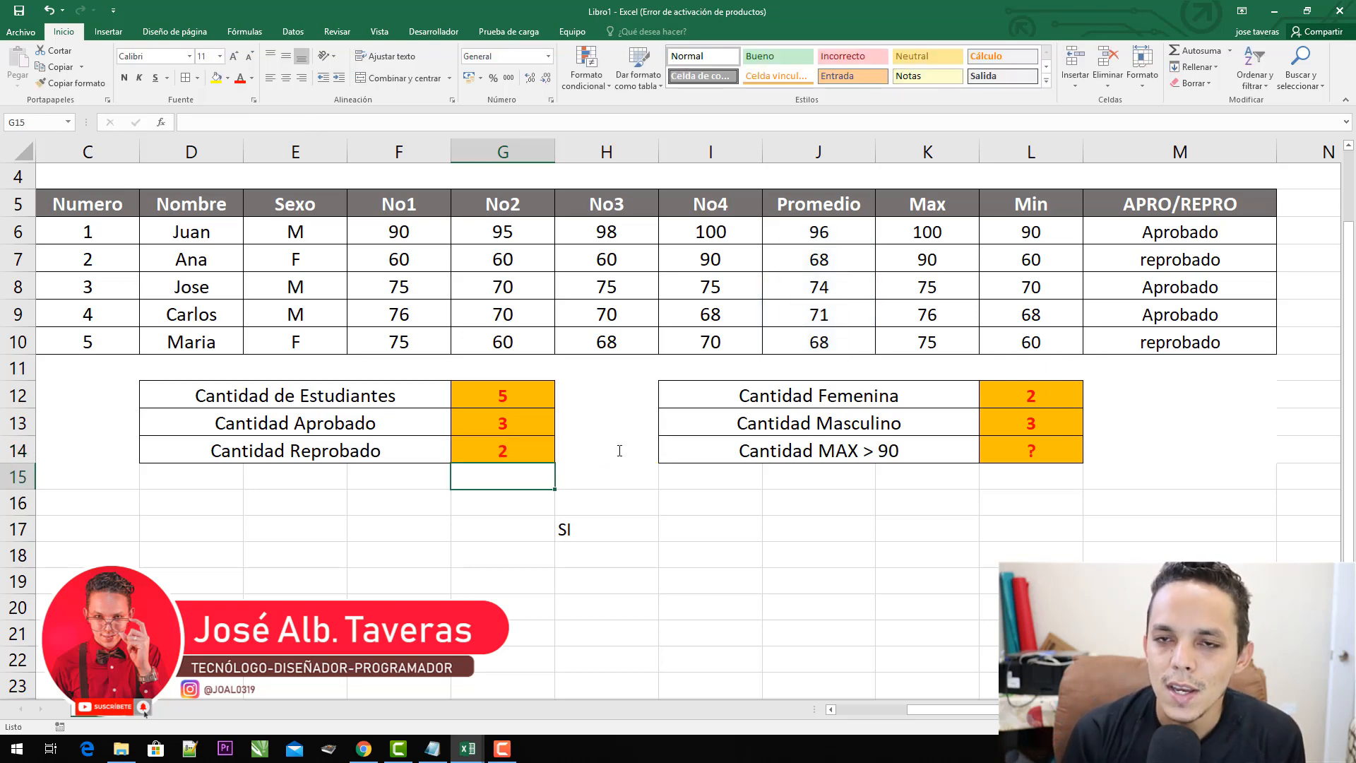
# - Compare the Promedio values of the second and fifth students with the Cantidad Reprobado count
pyautogui.click(858, 261)
pyautogui.click(862, 338)
pyautogui.click(865, 260)
pyautogui.click(864, 336)
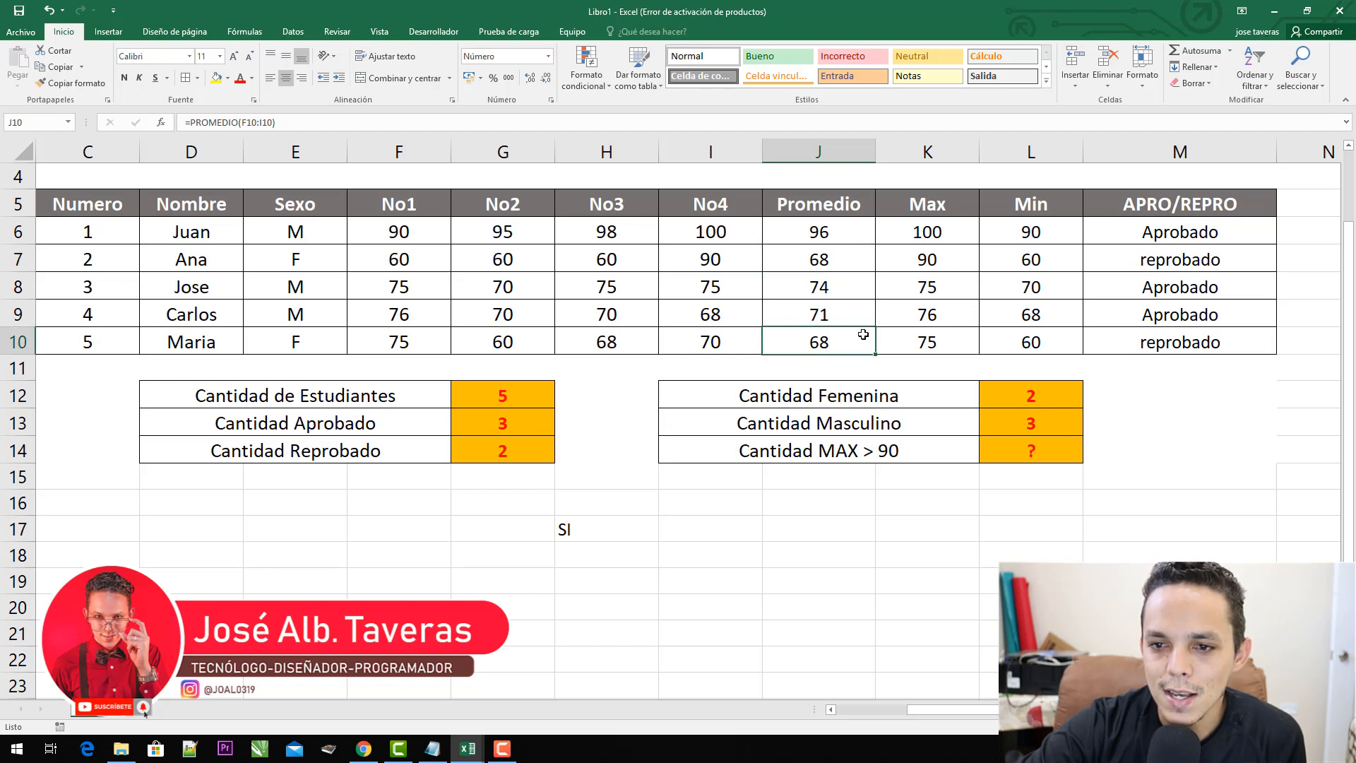
# - List the function names CONTAR and CONTAR.SI in cells H18 and H19, below the SI note
pyautogui.click(599, 557)
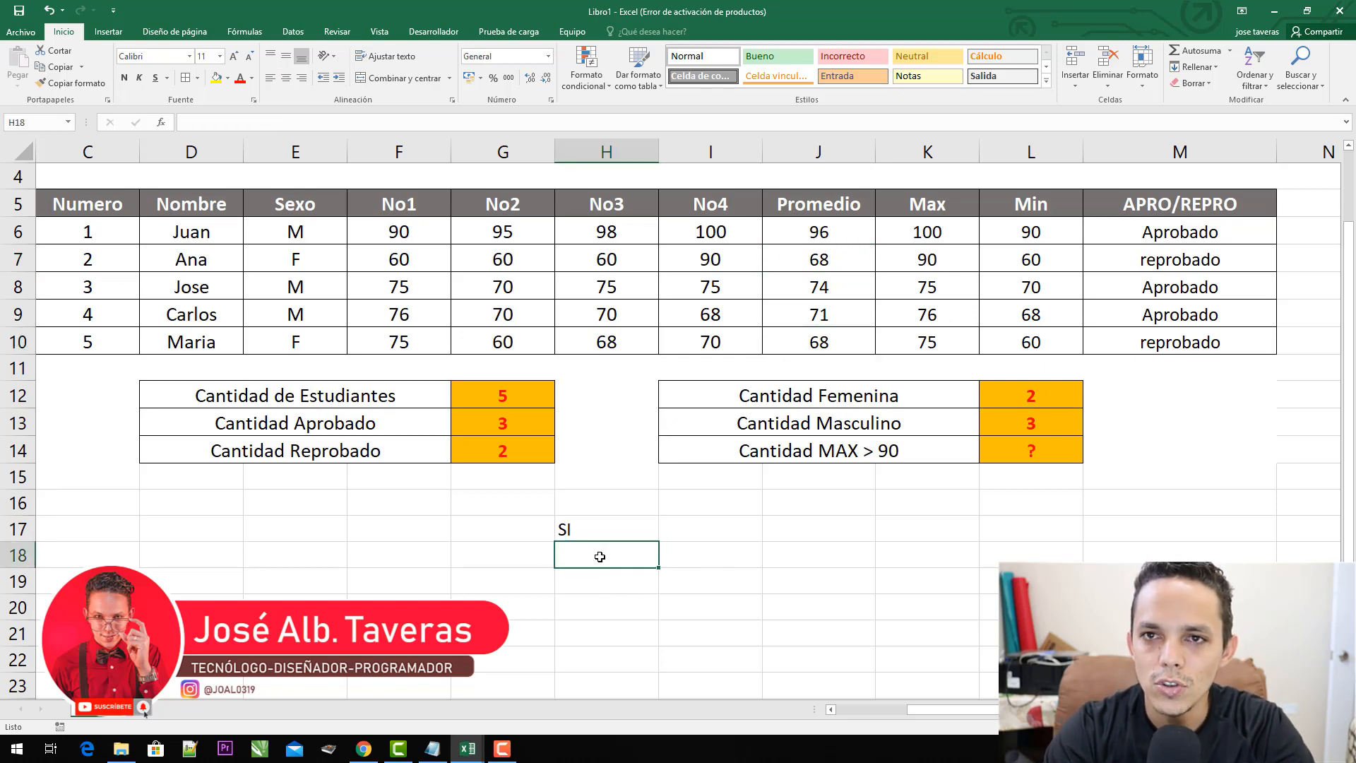
pyautogui.write('CONT')
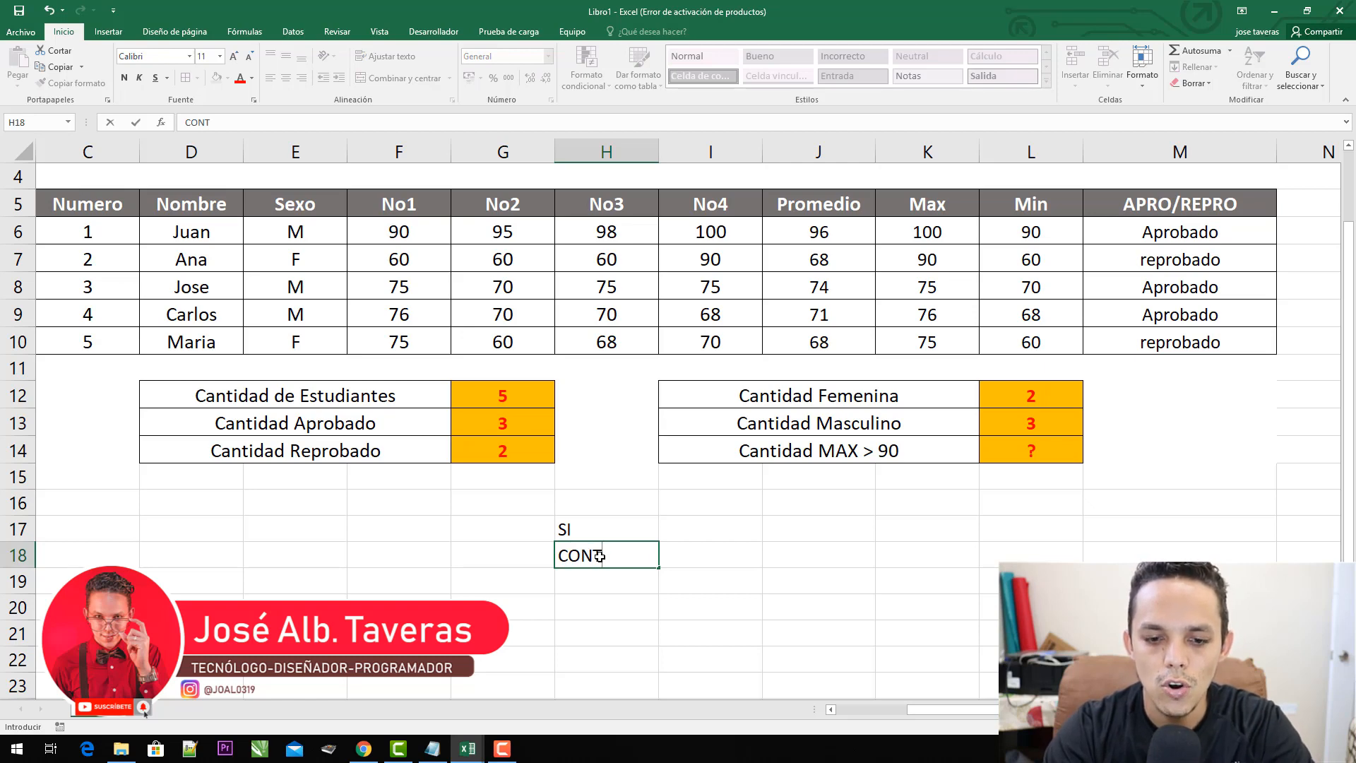
pyautogui.write('AR')
pyautogui.press('Return')
pyautogui.write('CONTAR')
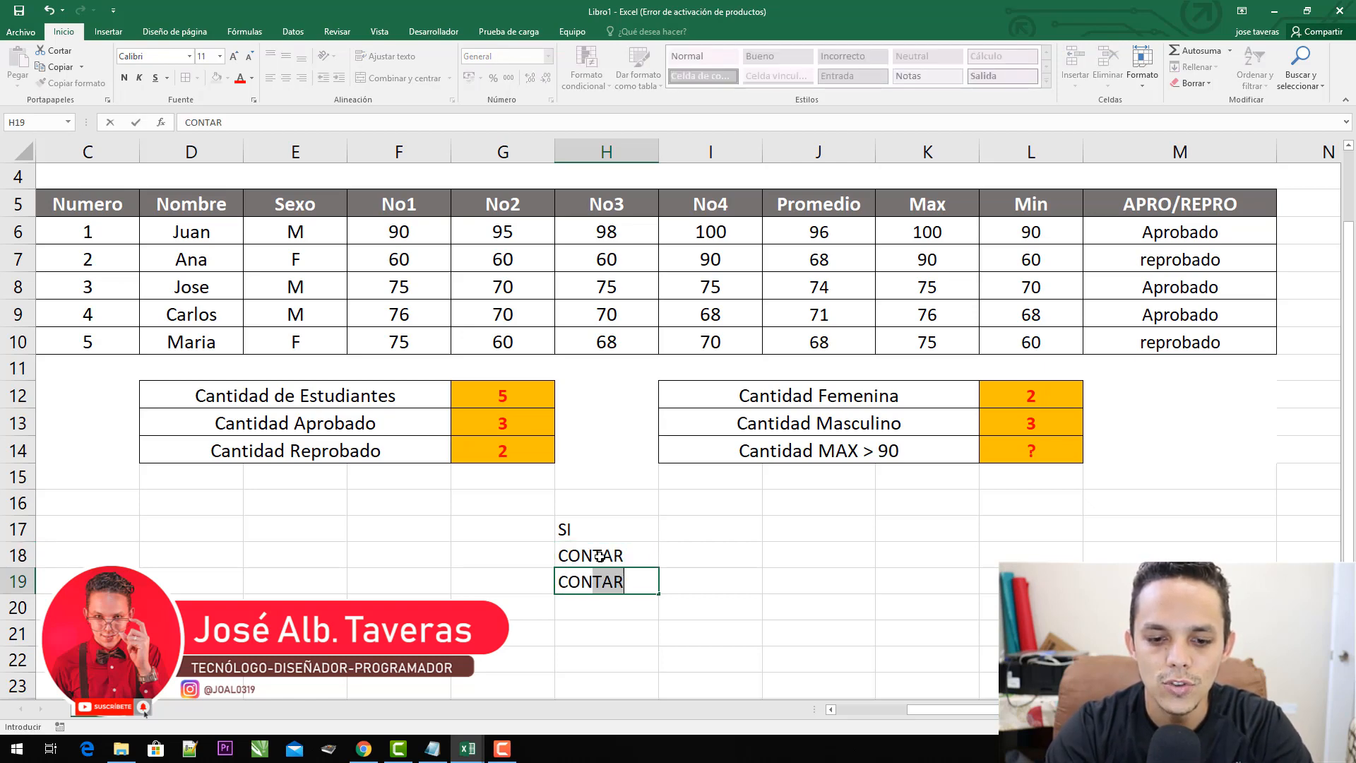
pyautogui.write('.SI')
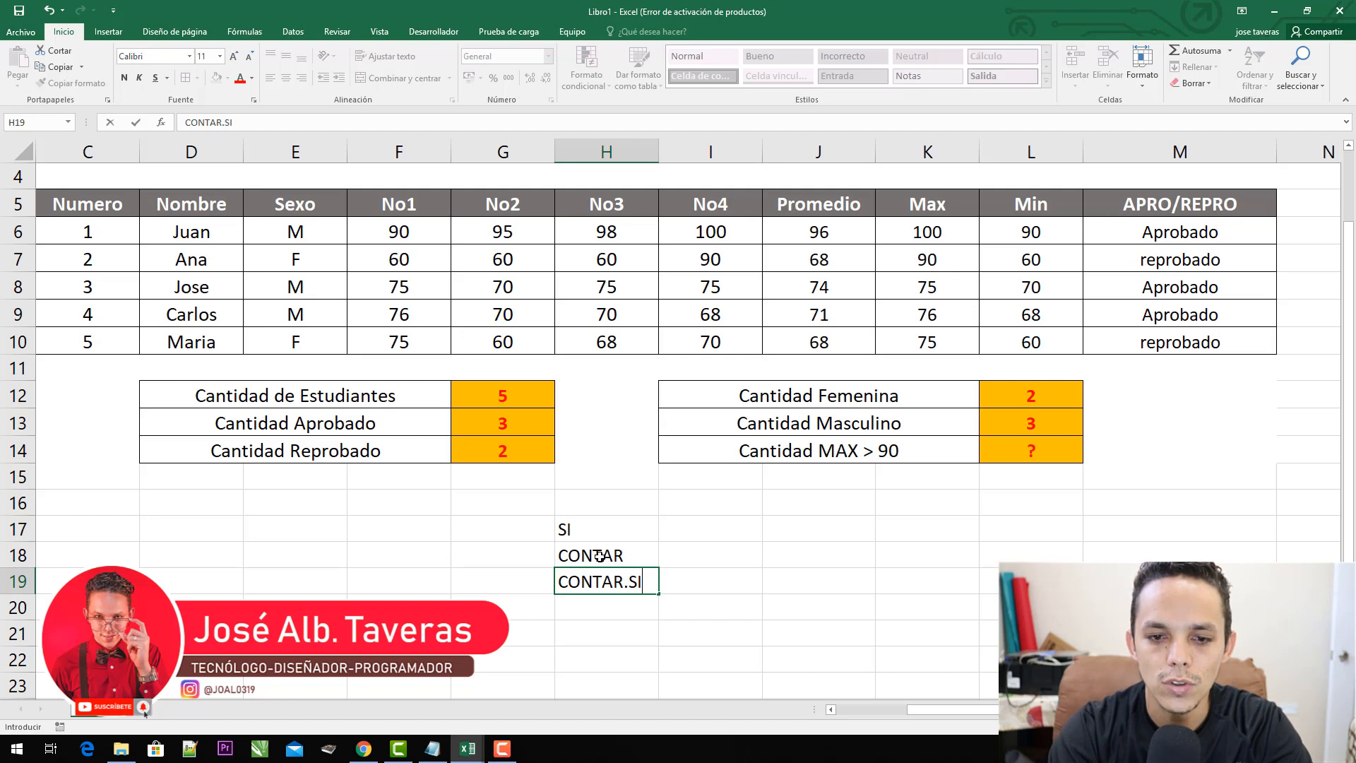
pyautogui.press('Return')
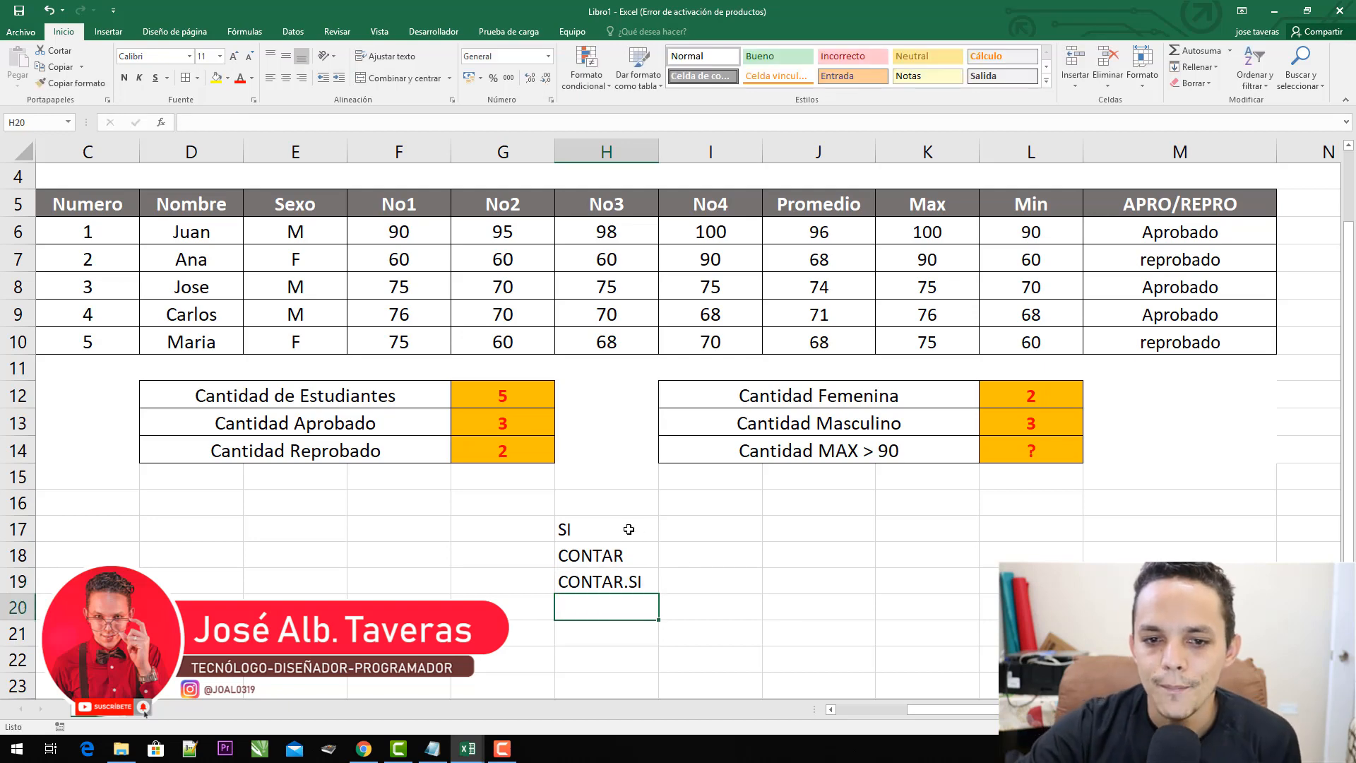
# - Delete the function-name notes in H17:H19, zooming the sheet out to show the whole evaluation table
pyautogui.moveTo(644, 536); pyautogui.dragTo(639, 583)
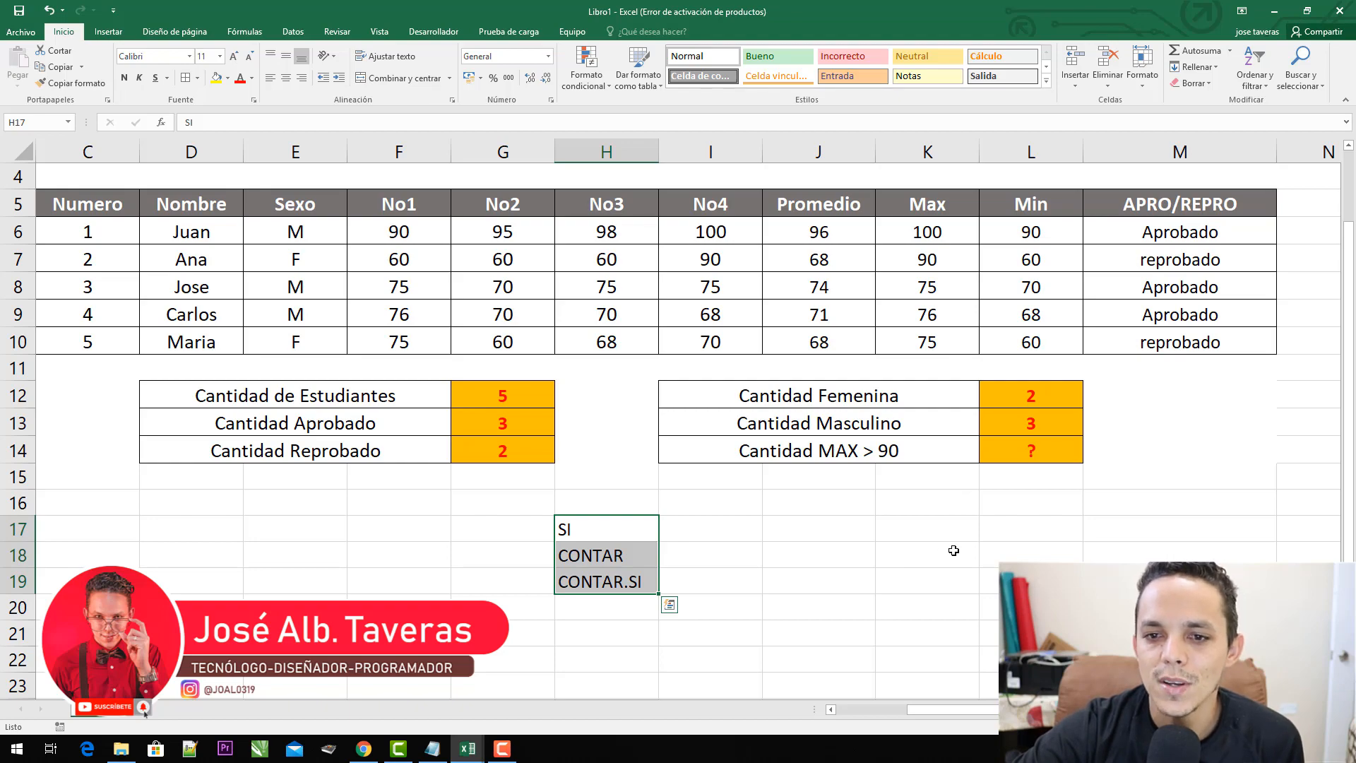
pyautogui.scroll(-2, 954, 550)
pyautogui.scroll(3, 872, 502)
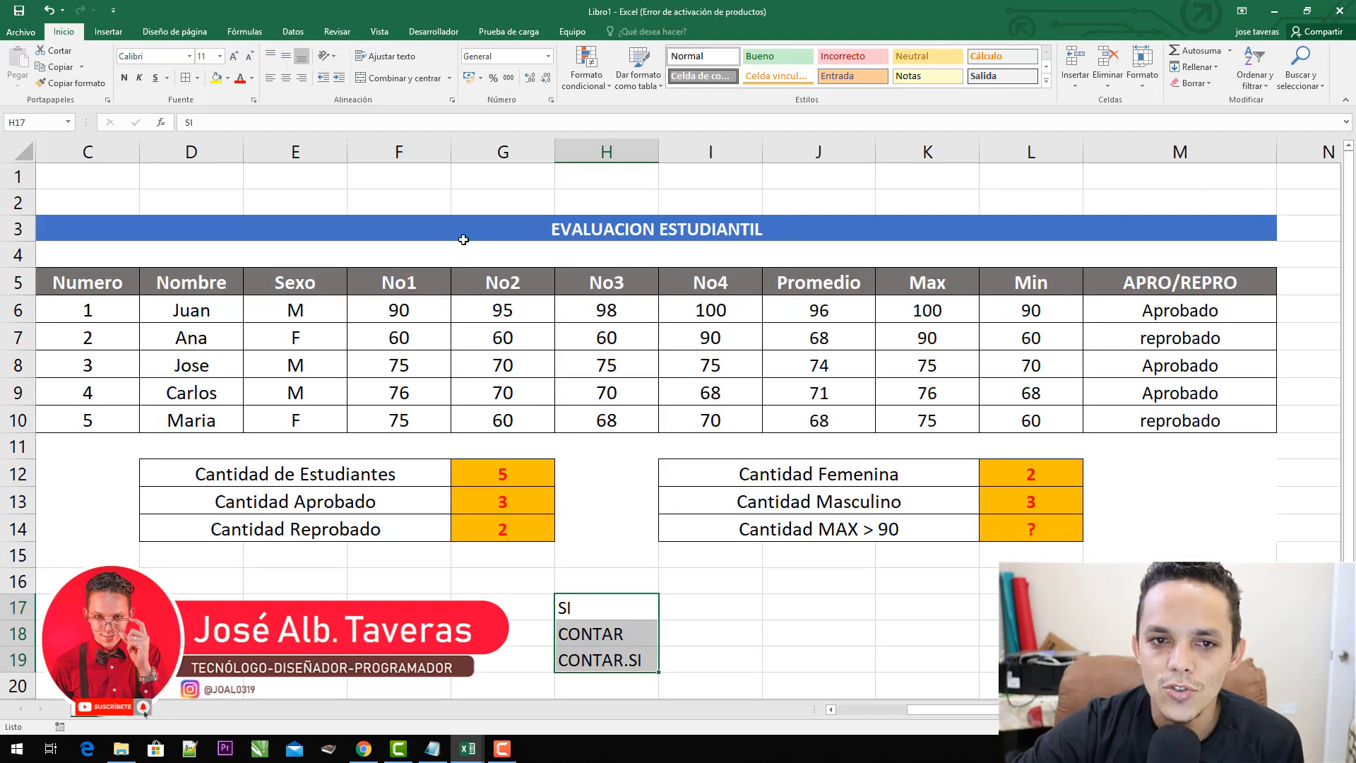
pyautogui.moveTo(1287, 727); pyautogui.dragTo(1271, 726)
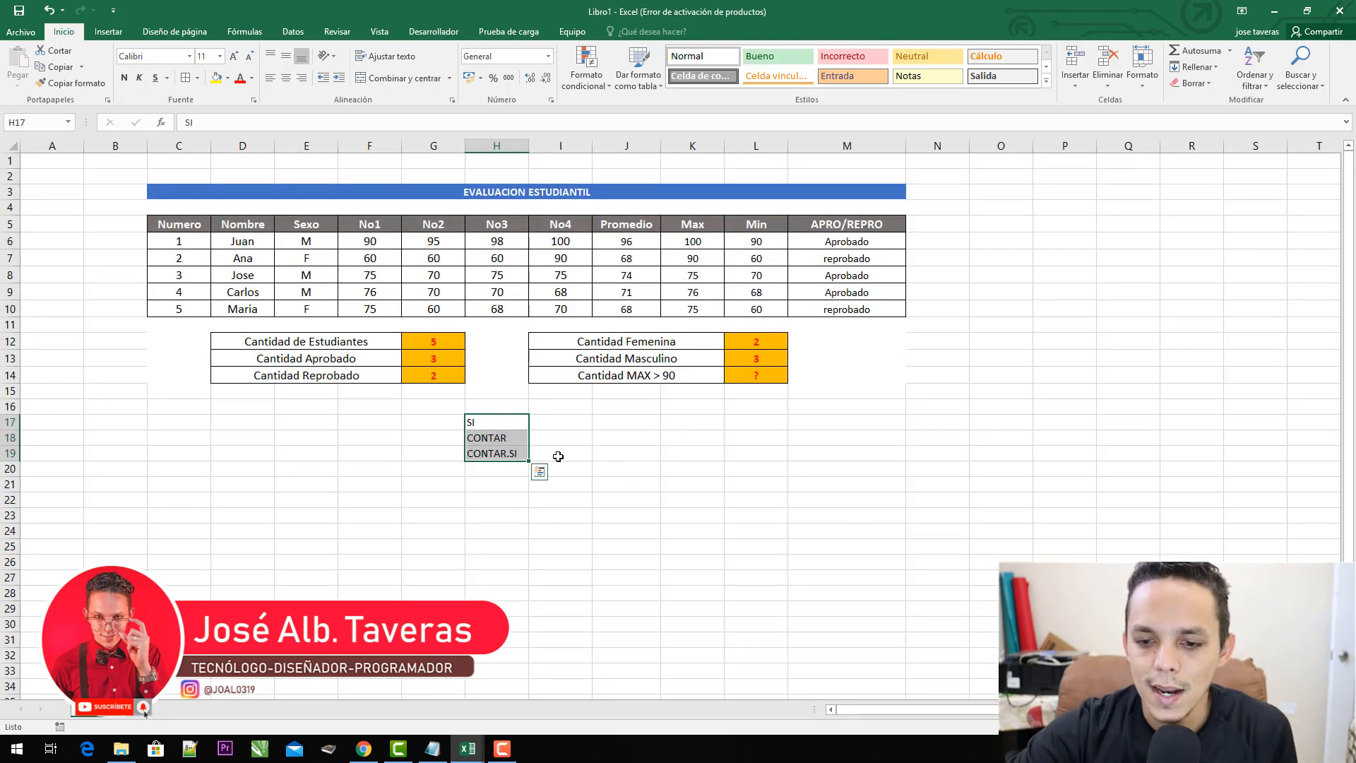
pyautogui.press('Delete')
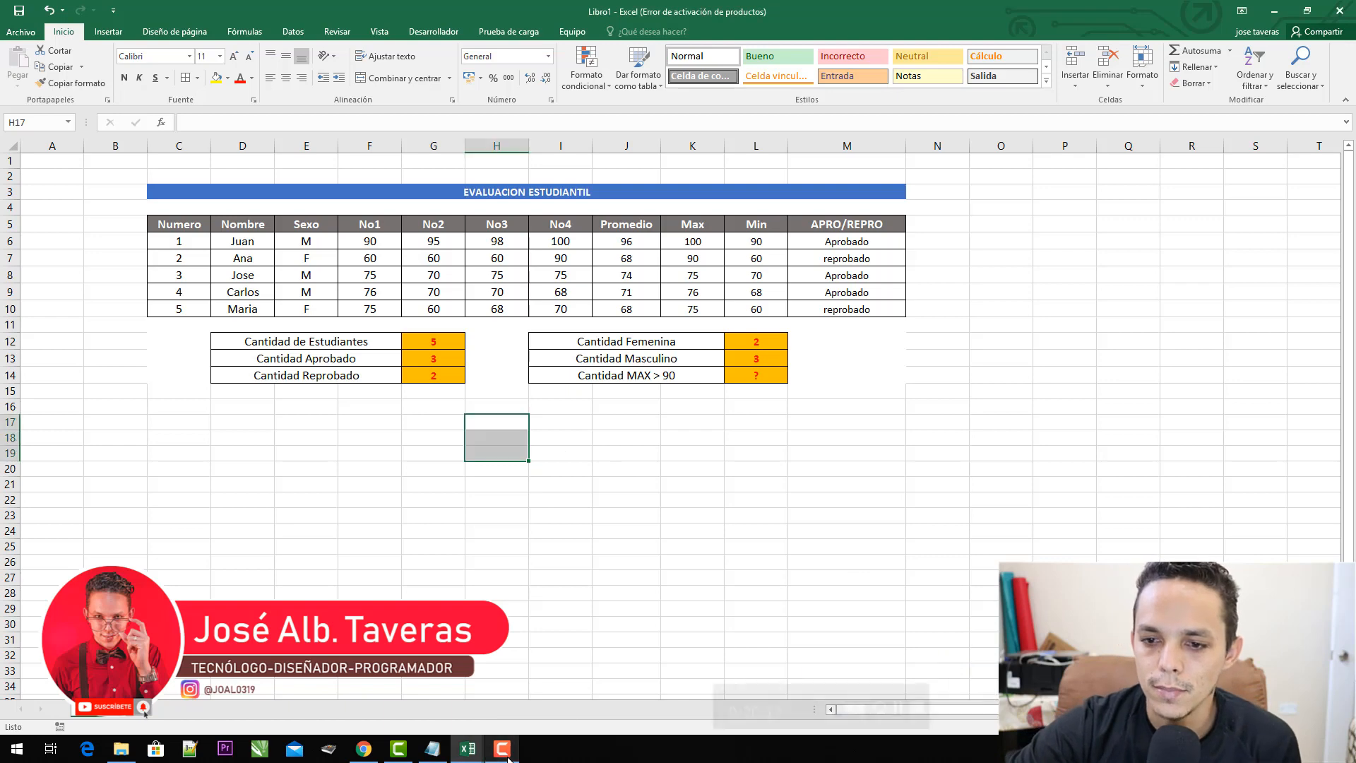
pyautogui.click(649, 544)
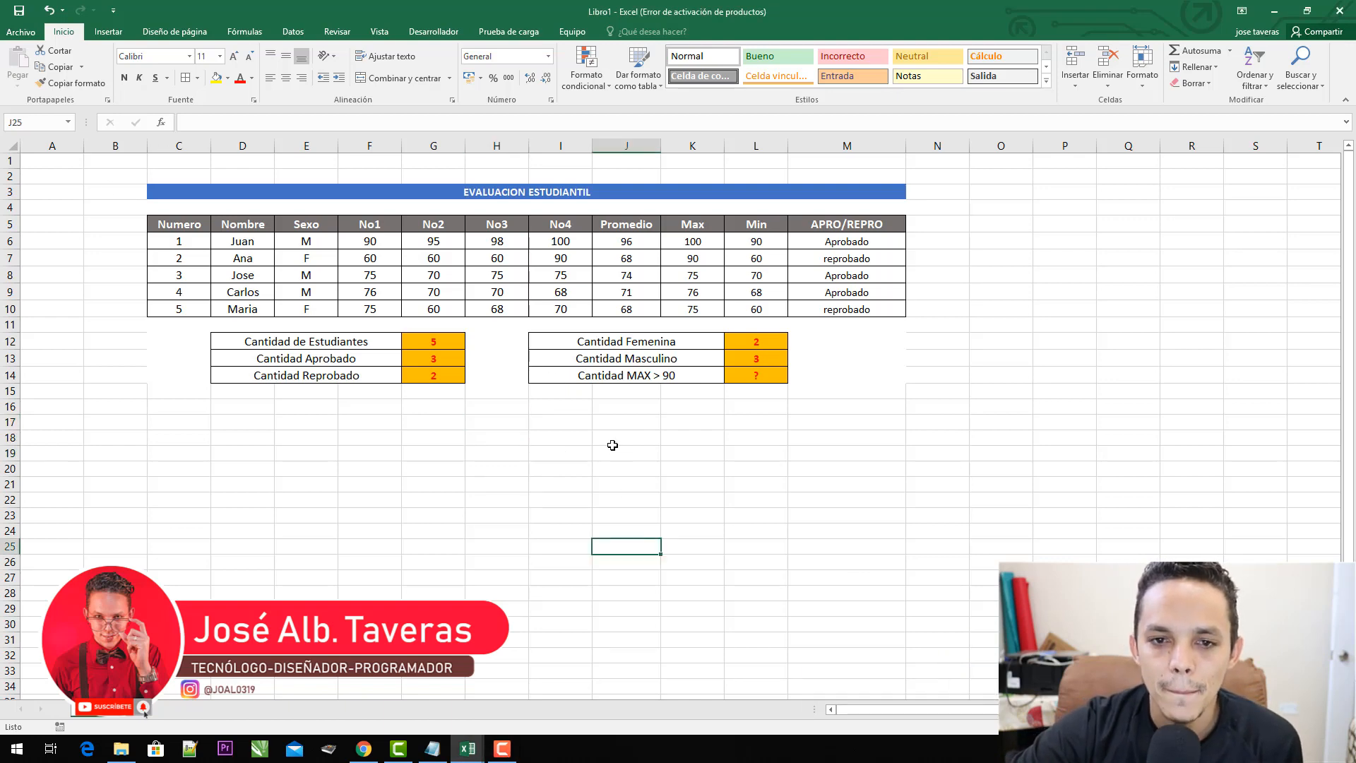
# - Select the table data from No1 to Min including headers (F5:L10), start inserting a chart, and show all available chart types
pyautogui.click(846, 406)
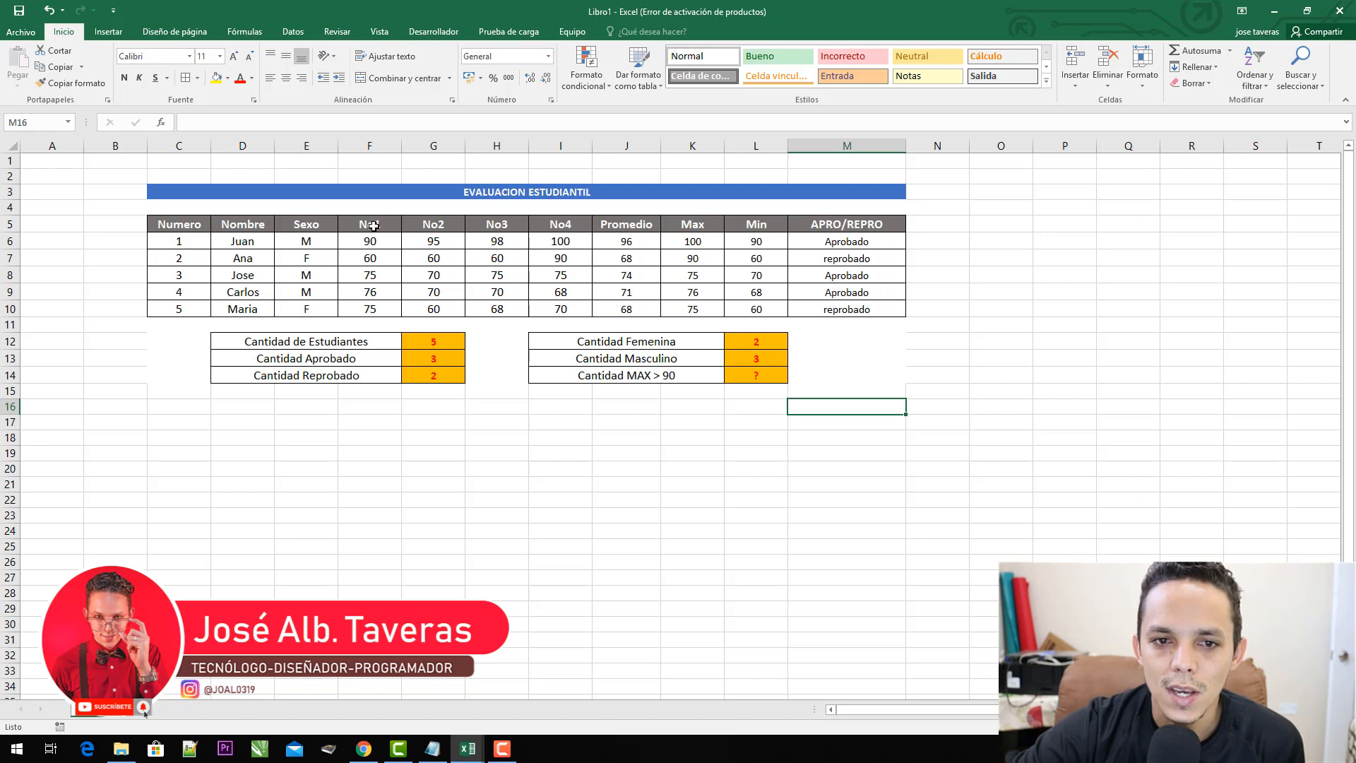
pyautogui.moveTo(353, 224); pyautogui.dragTo(761, 312)
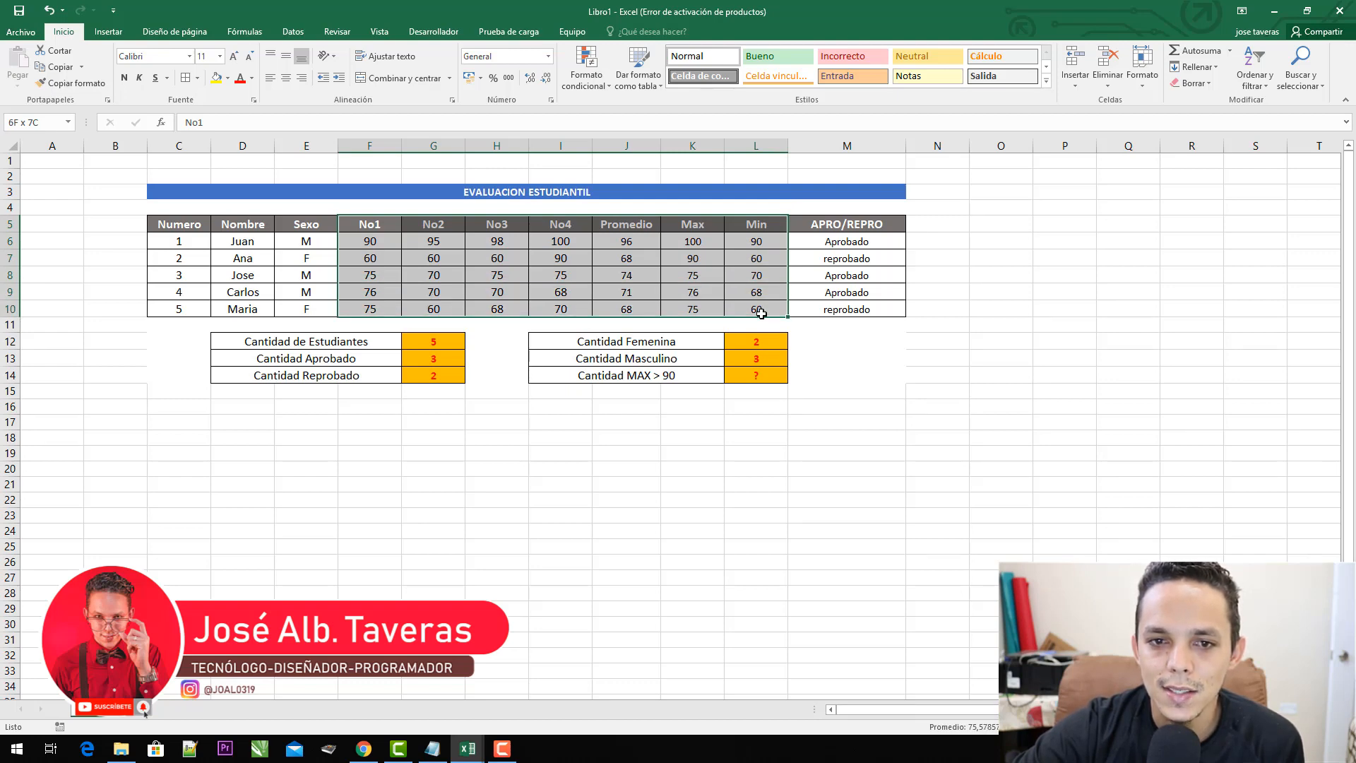
pyautogui.moveTo(761, 311); pyautogui.dragTo(760, 312)
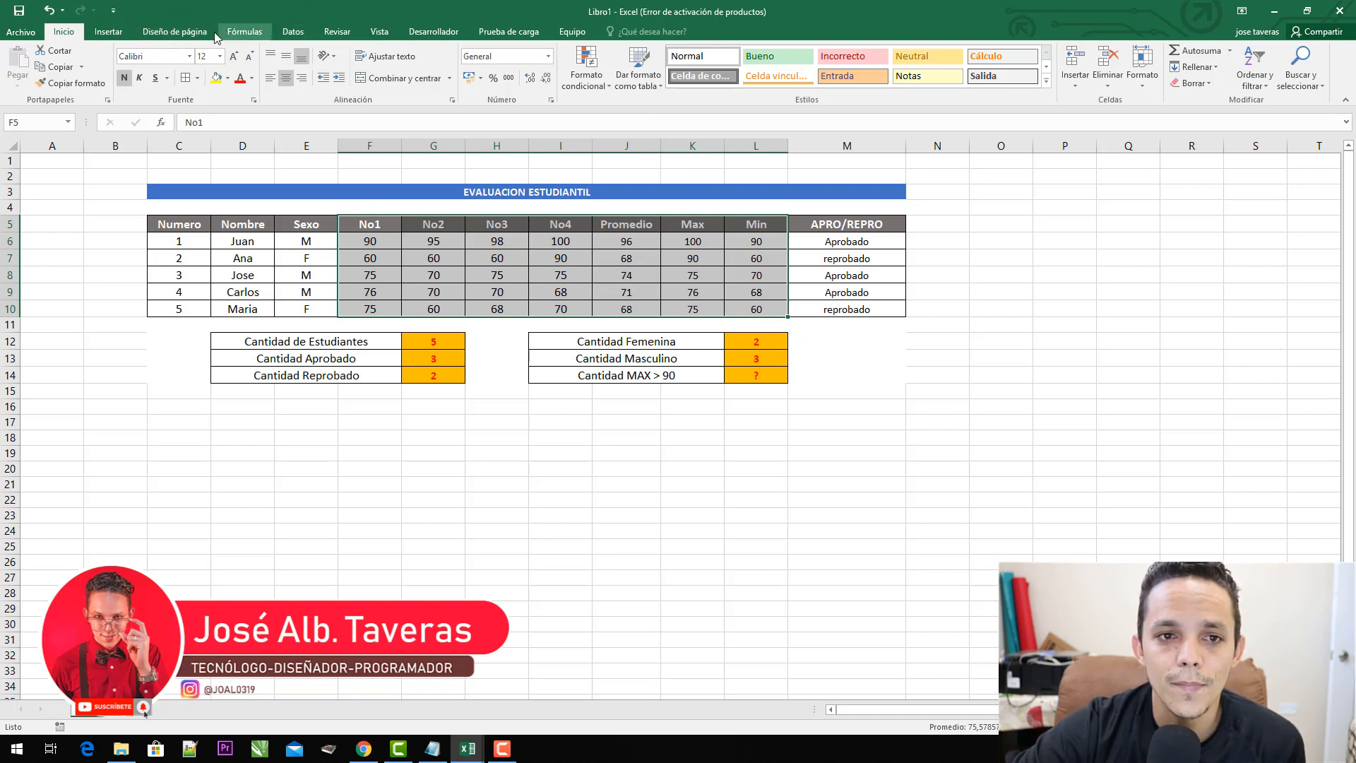
pyautogui.click(174, 33)
pyautogui.click(123, 36)
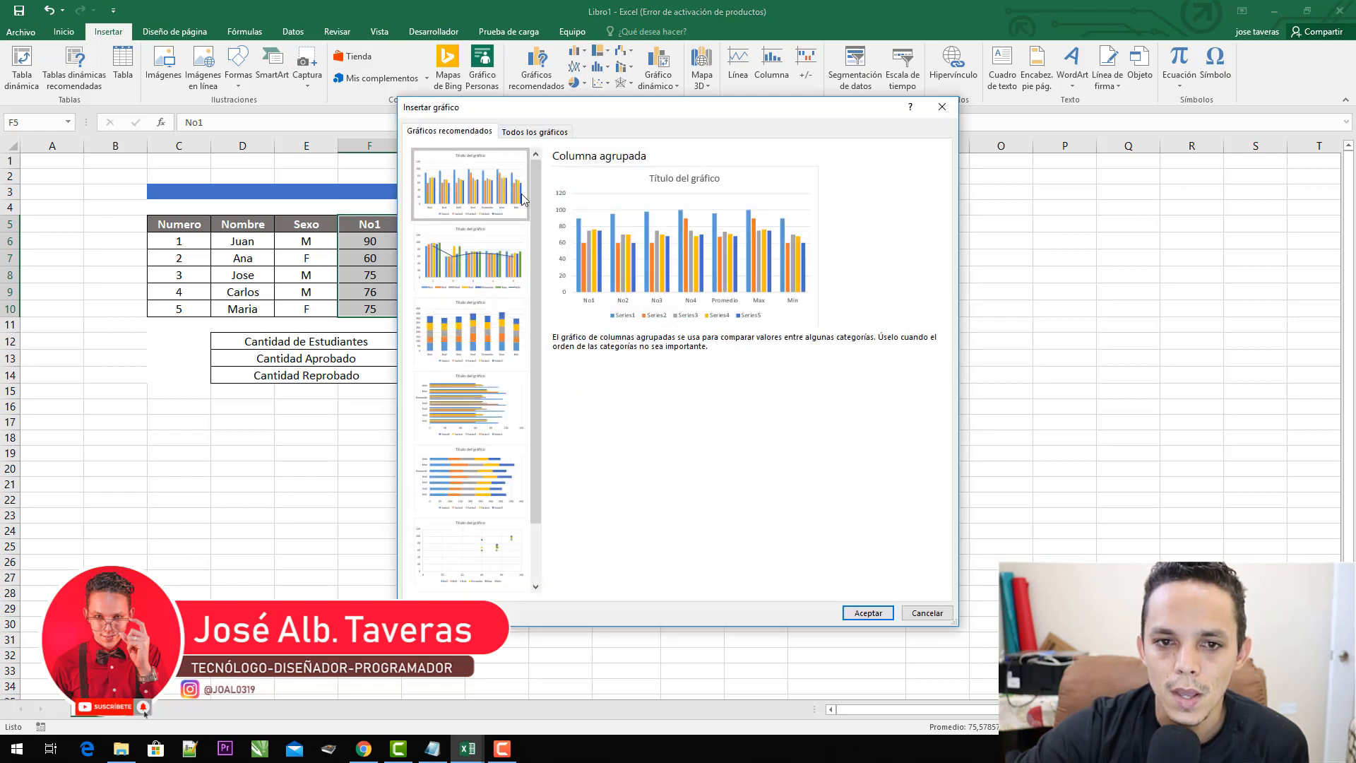
pyautogui.click(523, 132)
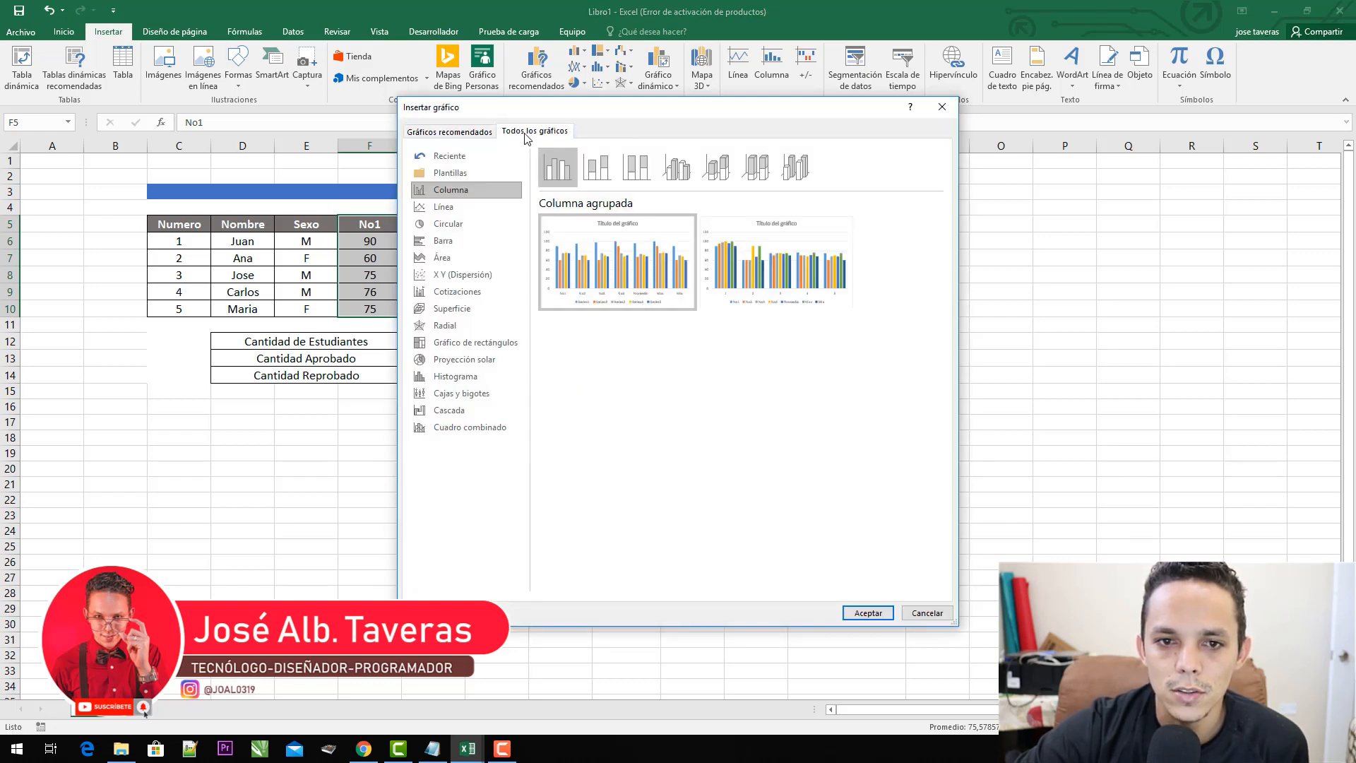
# - Browse the available chart types from Línea and Circular through Histograma, Cascada and Cuadro combinado to compare their previews
pyautogui.click(460, 209)
pyautogui.click(464, 226)
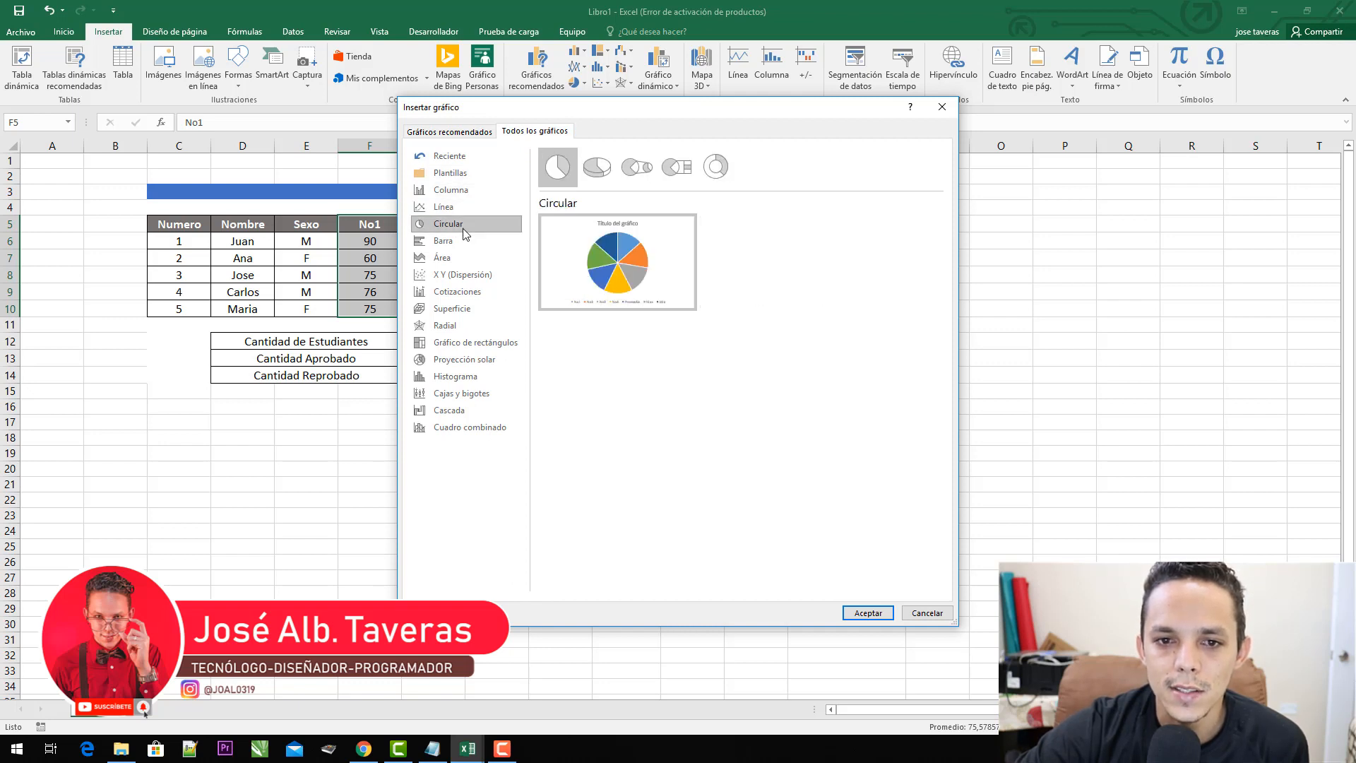
pyautogui.click(460, 242)
pyautogui.click(476, 257)
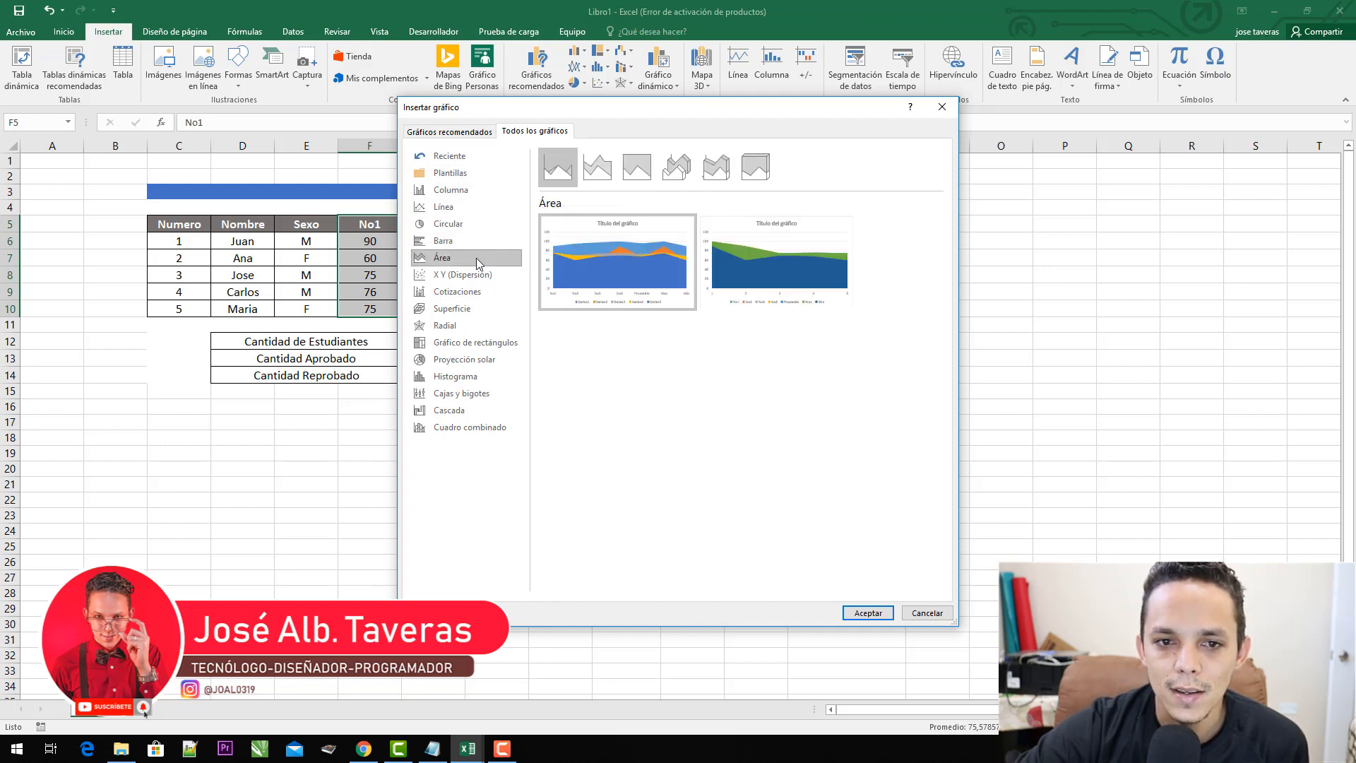
pyautogui.click(483, 274)
pyautogui.click(484, 292)
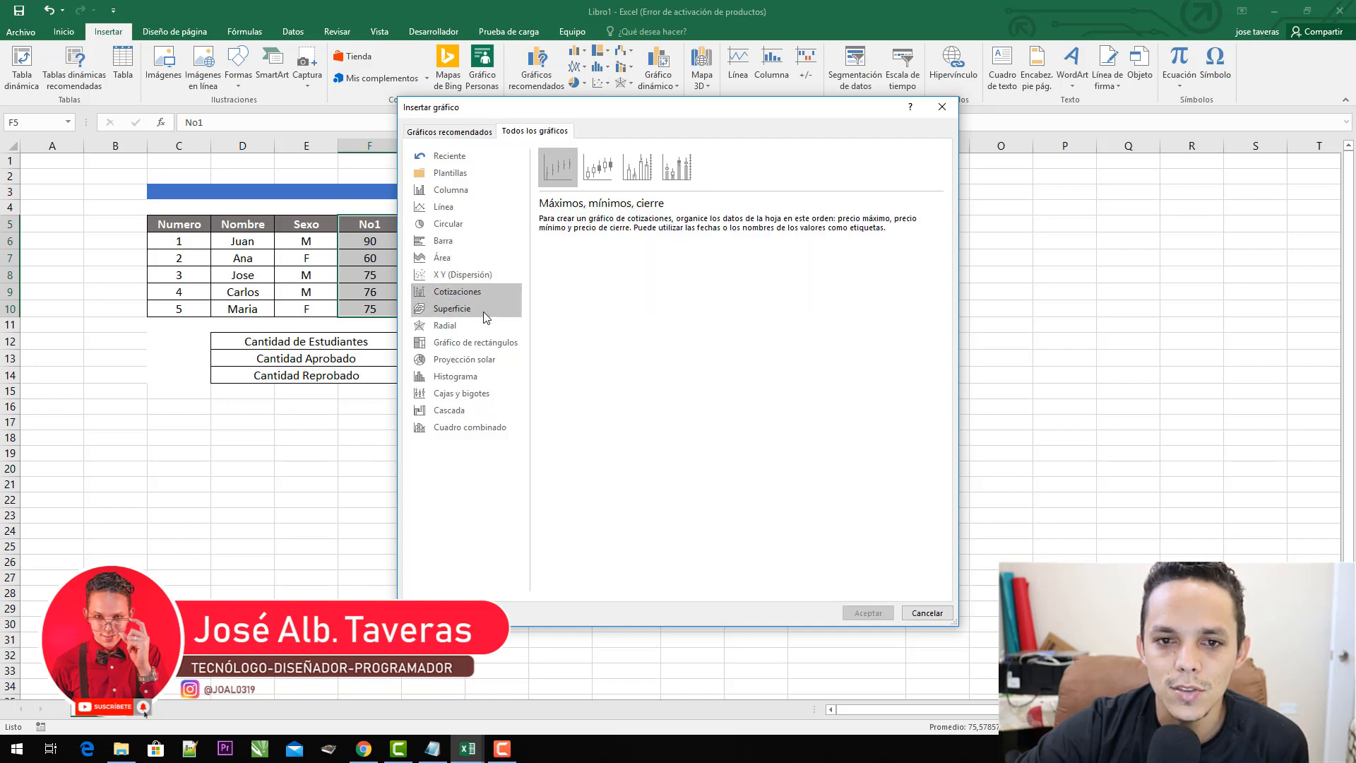
pyautogui.click(485, 311)
pyautogui.click(485, 326)
pyautogui.click(484, 343)
pyautogui.click(484, 360)
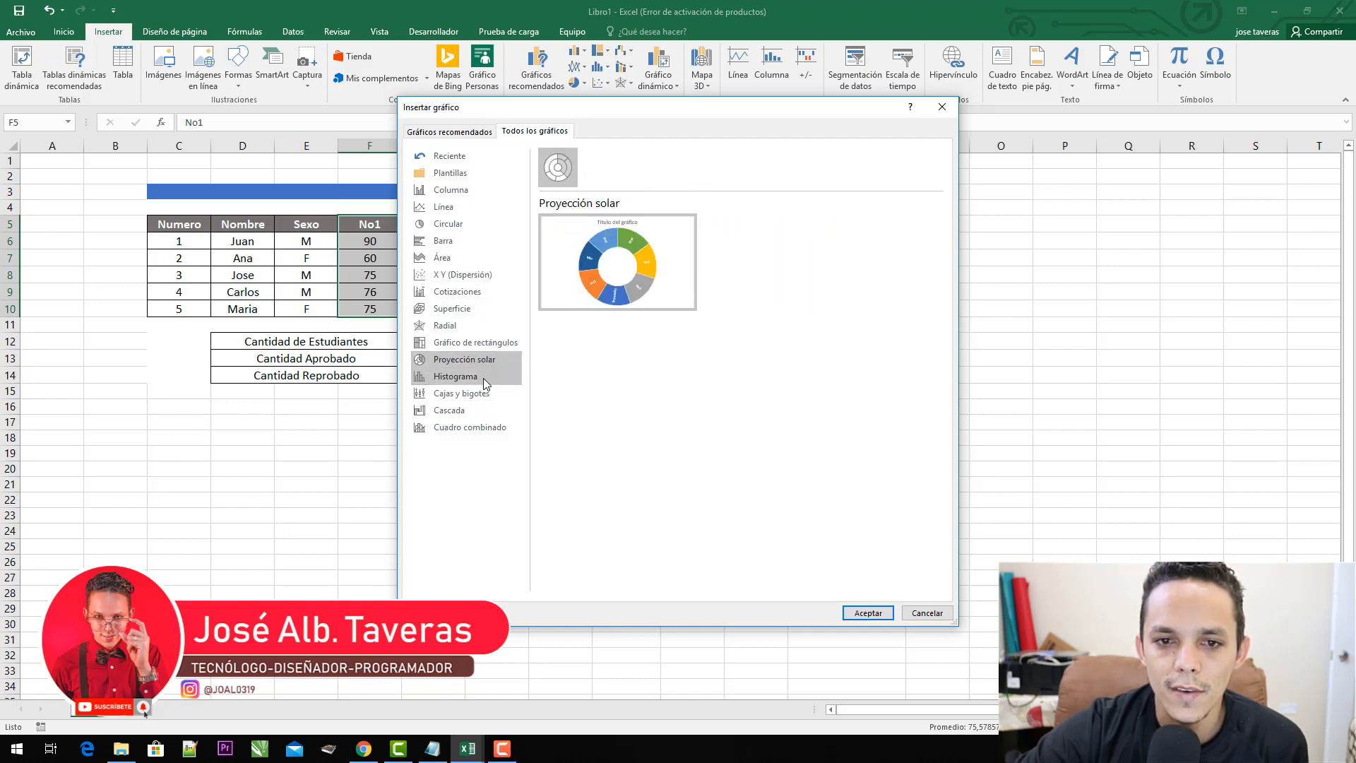
pyautogui.click(485, 377)
pyautogui.click(485, 410)
pyautogui.click(485, 427)
# - Insert a Columna agrupada chart of the selected grades and place it below the summary tables, starting around row 16
pyautogui.click(447, 241)
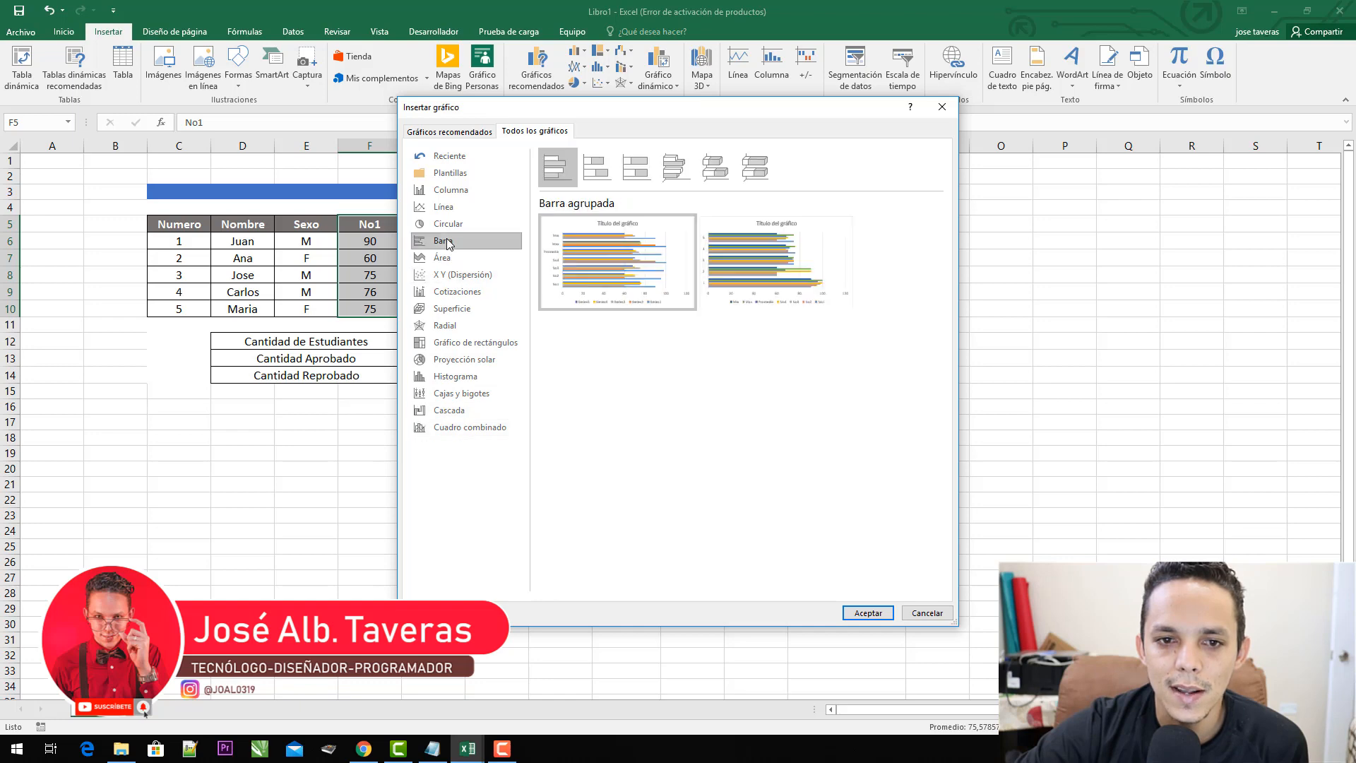
pyautogui.click(446, 208)
pyautogui.click(453, 192)
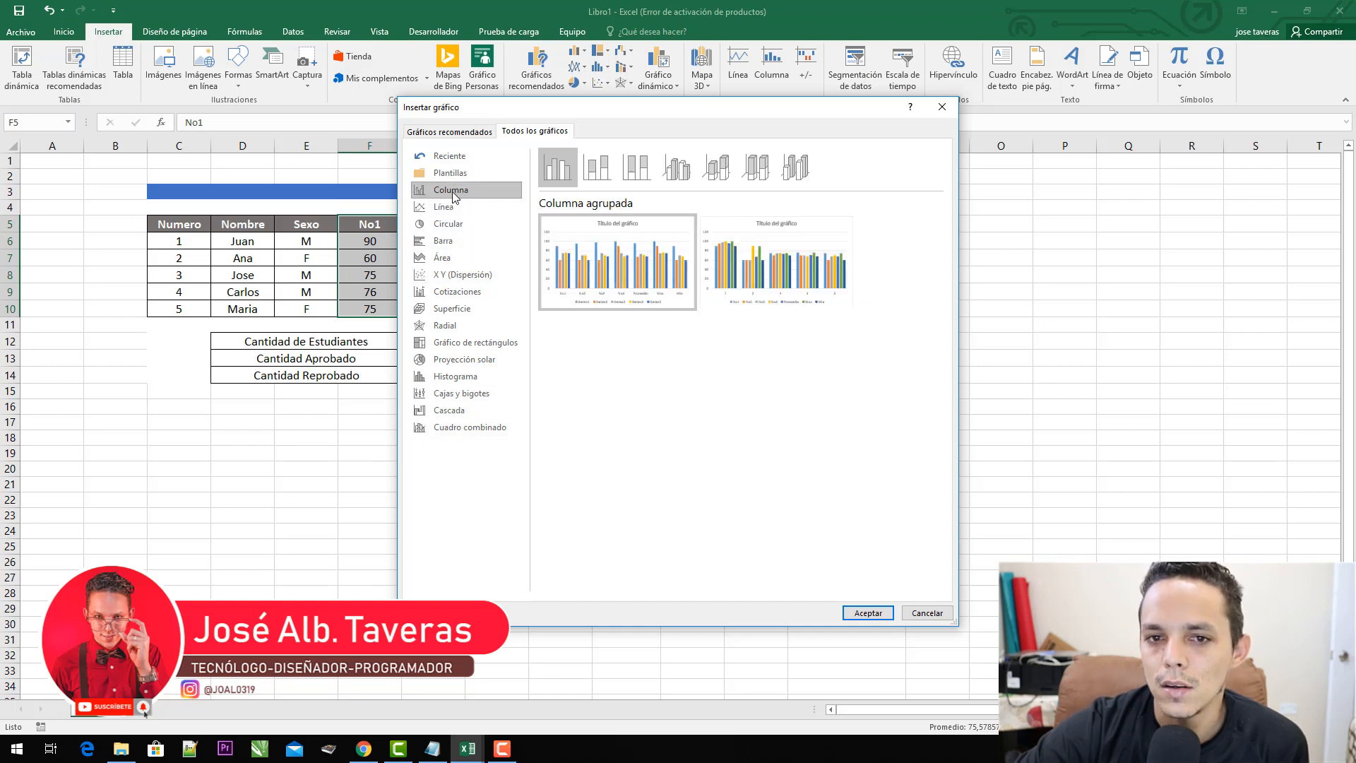
pyautogui.moveTo(608, 258)
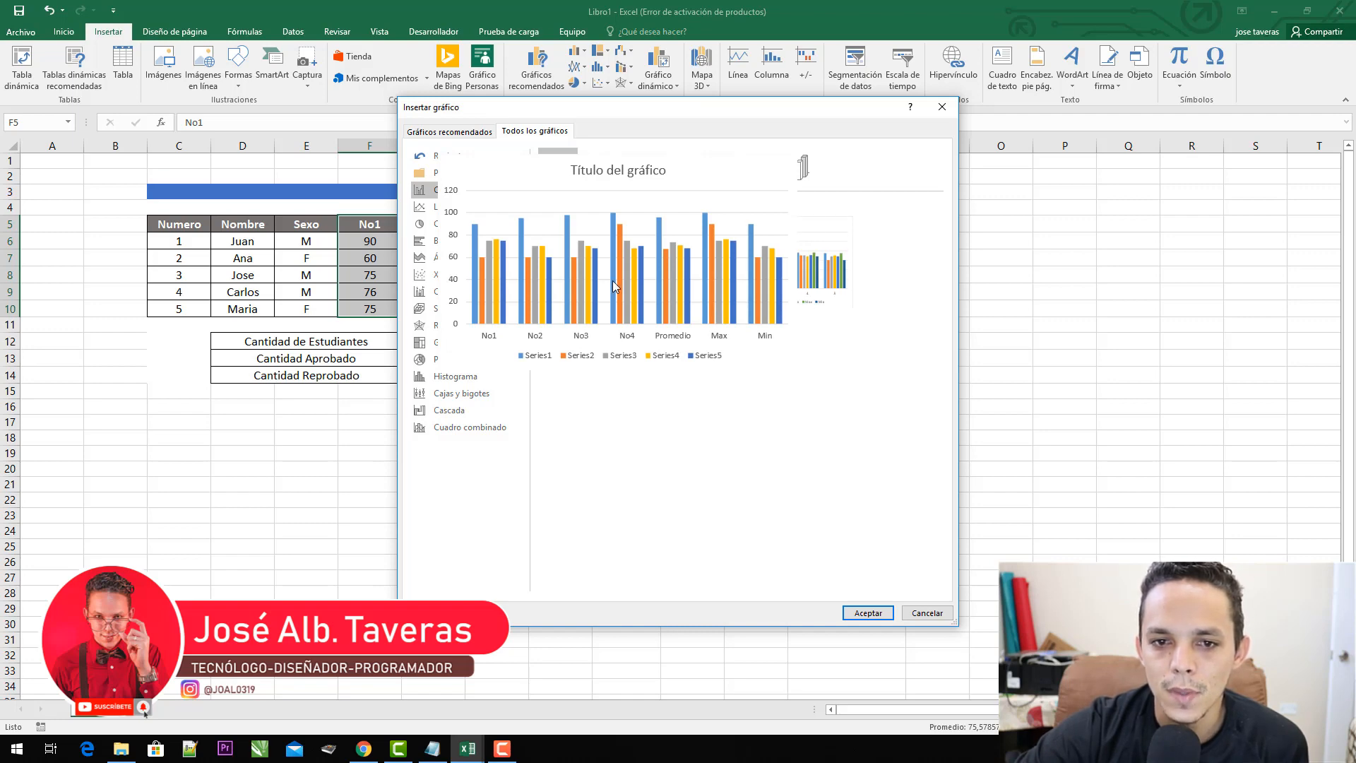
pyautogui.click(878, 612)
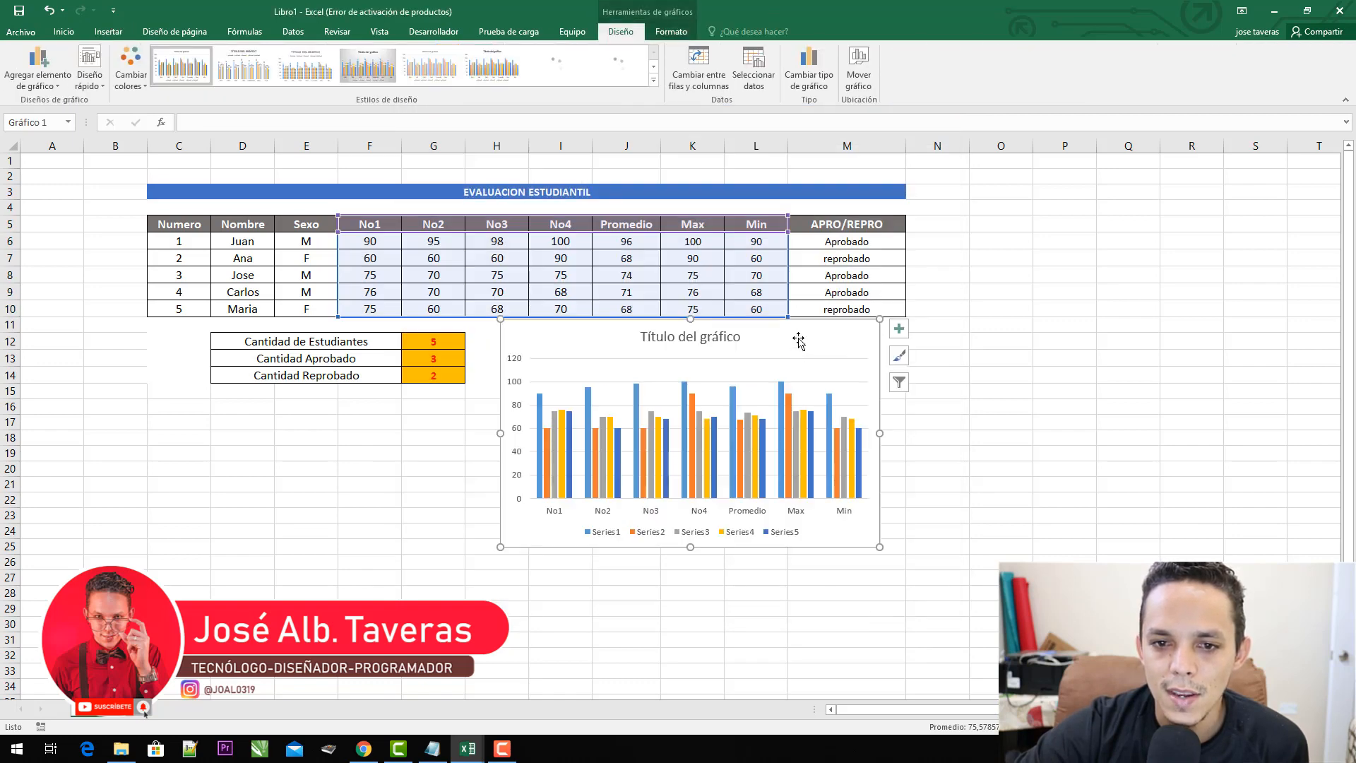
pyautogui.moveTo(796, 336); pyautogui.dragTo(629, 416)
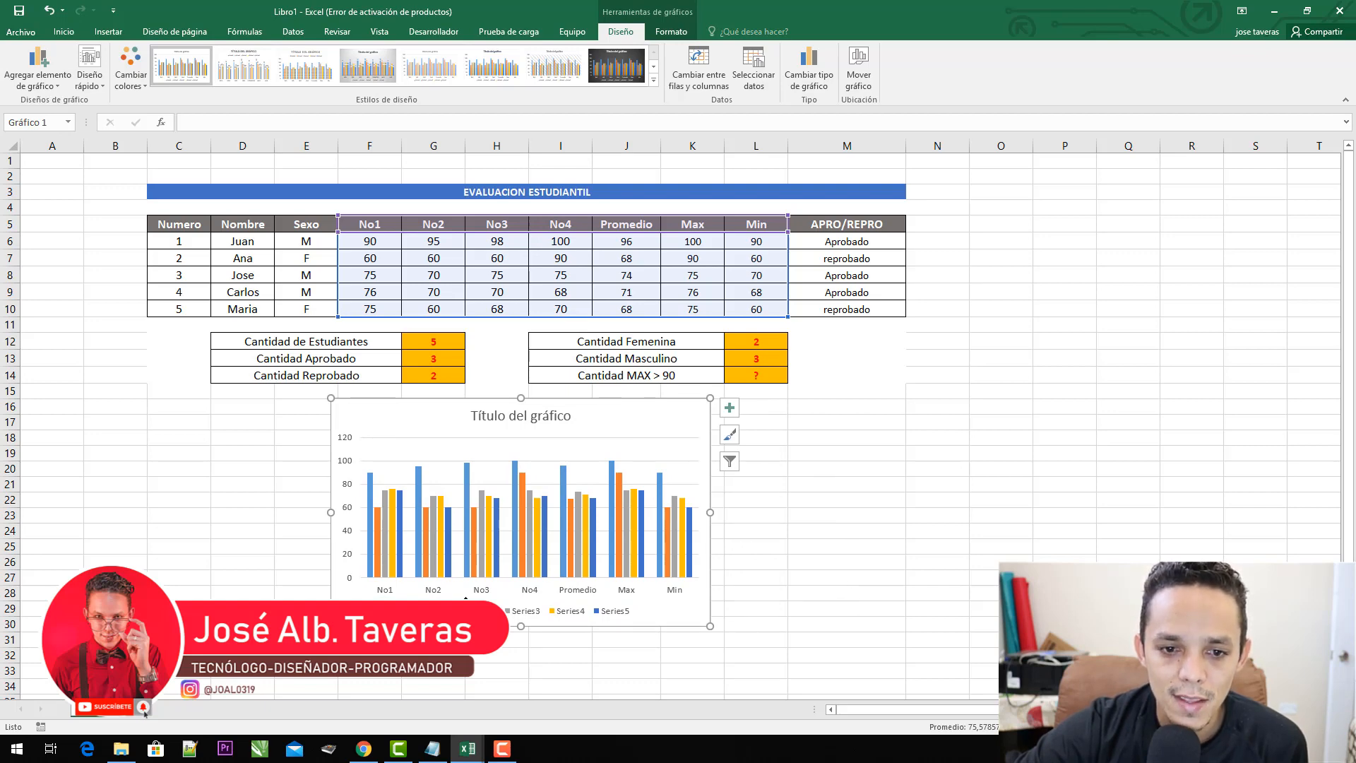
# - Inspect the chart's plot area and orange data series to see which table cells they draw from
pyautogui.click(291, 565)
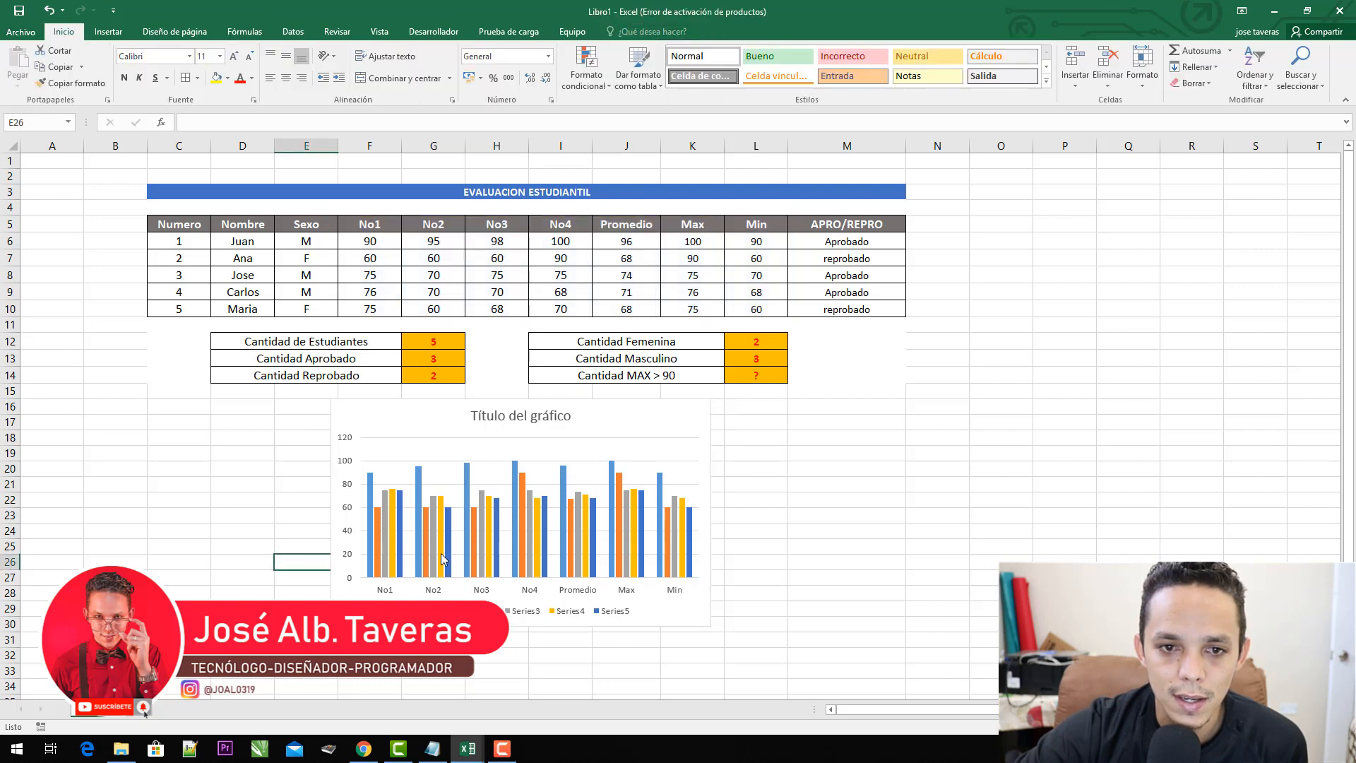
pyautogui.click(410, 568)
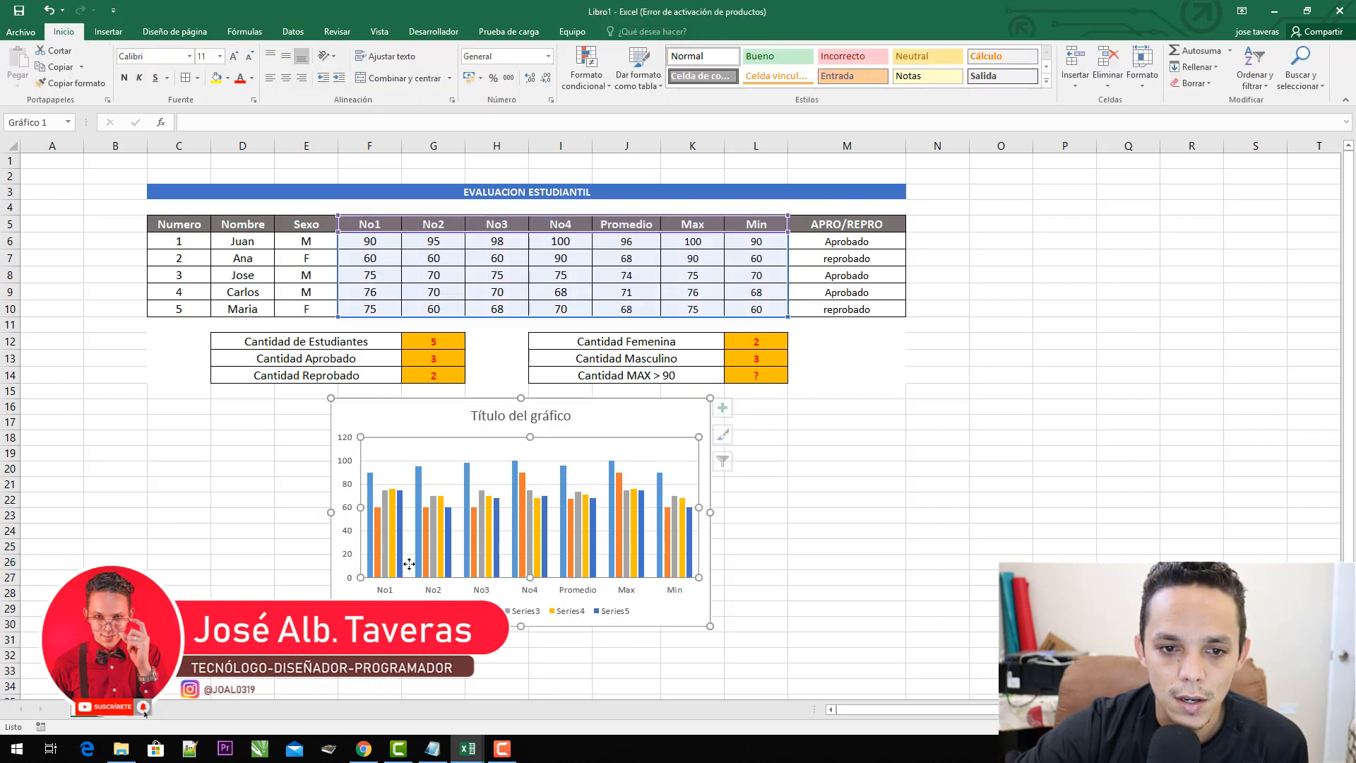
pyautogui.click(756, 578)
pyautogui.click(377, 569)
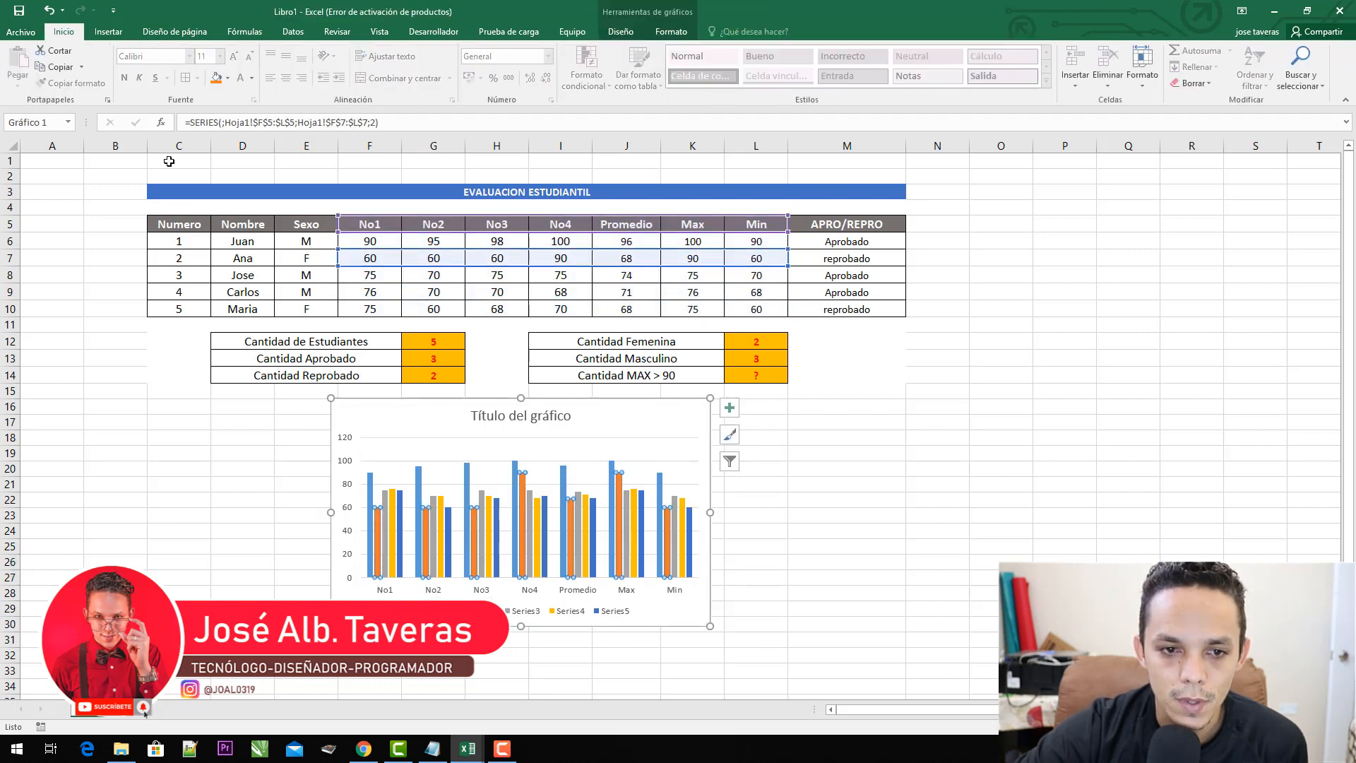
pyautogui.click(739, 577)
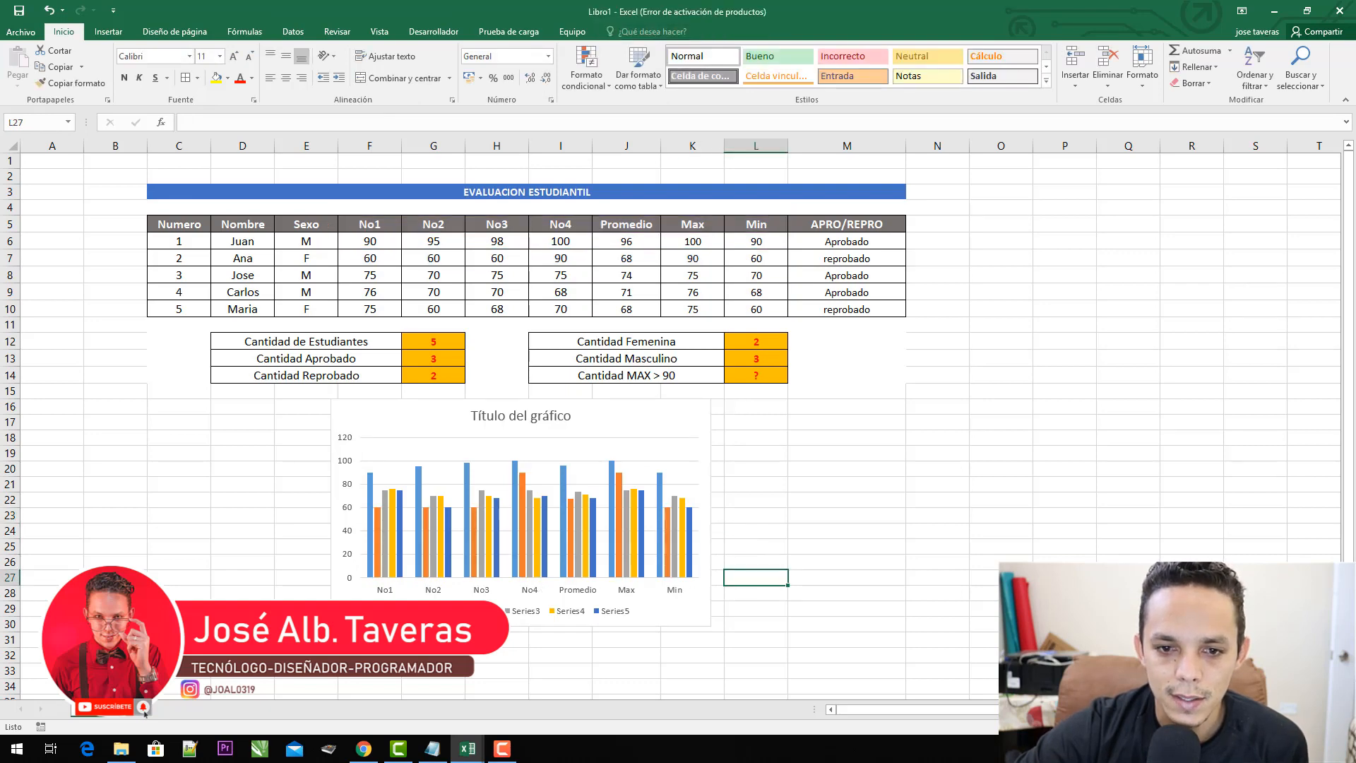
# - Compare the columns of the chart's No1 category with the students' No1 grades in the evaluation table
pyautogui.scroll(6, 1314, 410)
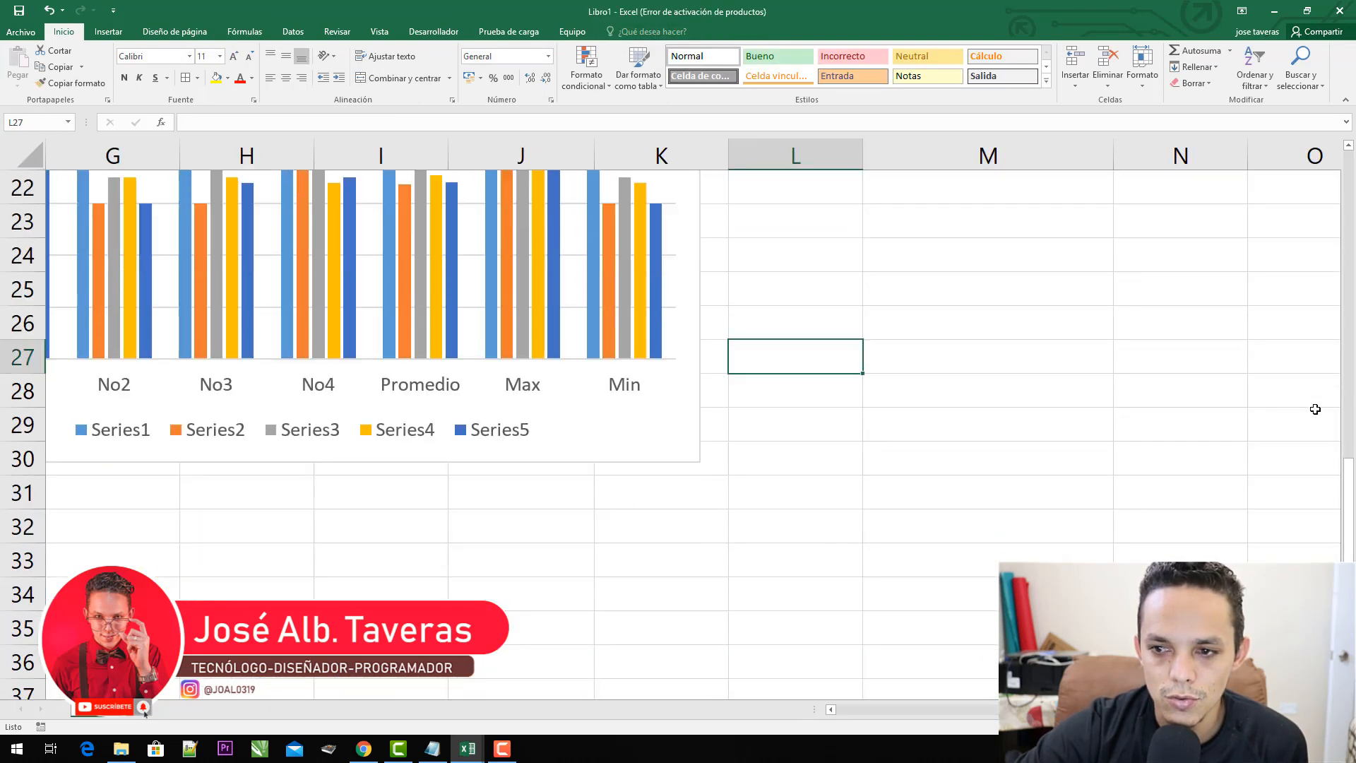
pyautogui.scroll(-6, 1315, 410)
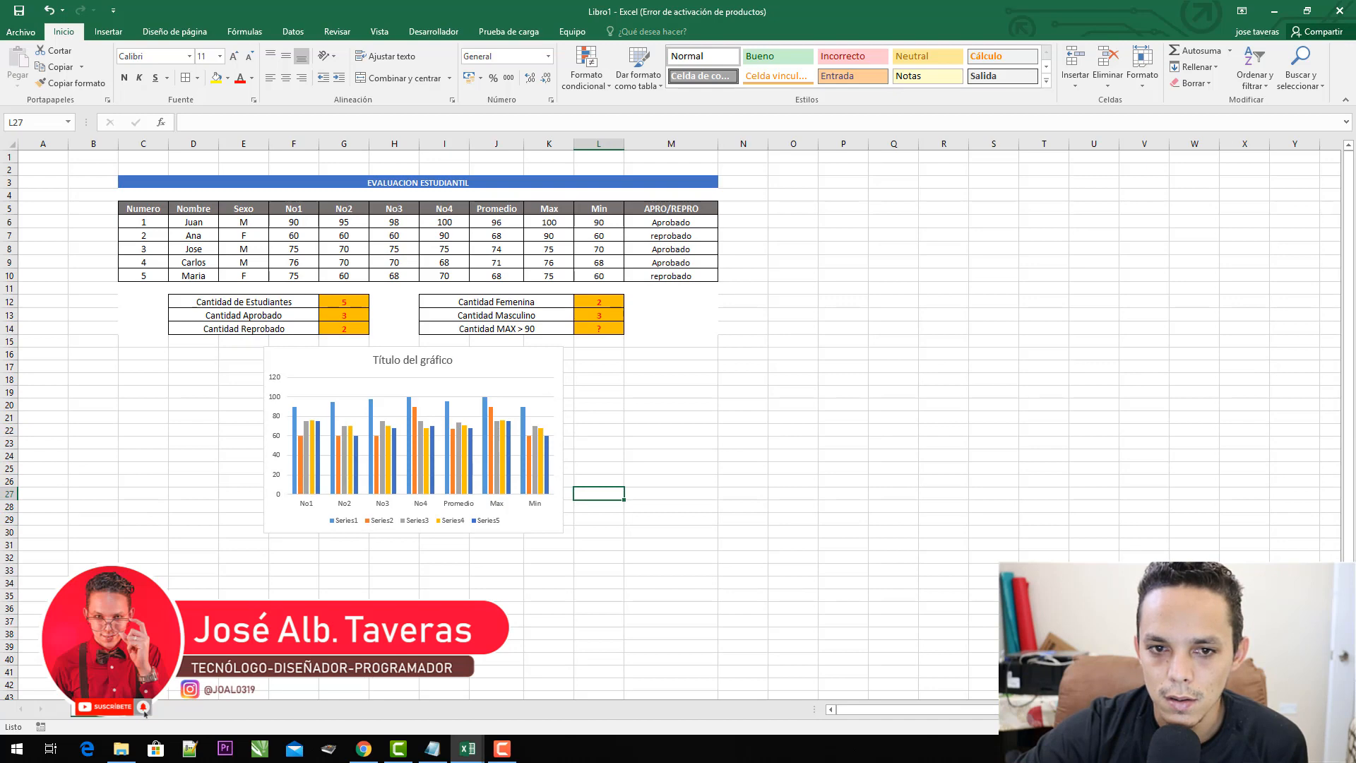
pyautogui.scroll(5, 671, 417)
pyautogui.moveTo(1349, 312); pyautogui.dragTo(1350, 397)
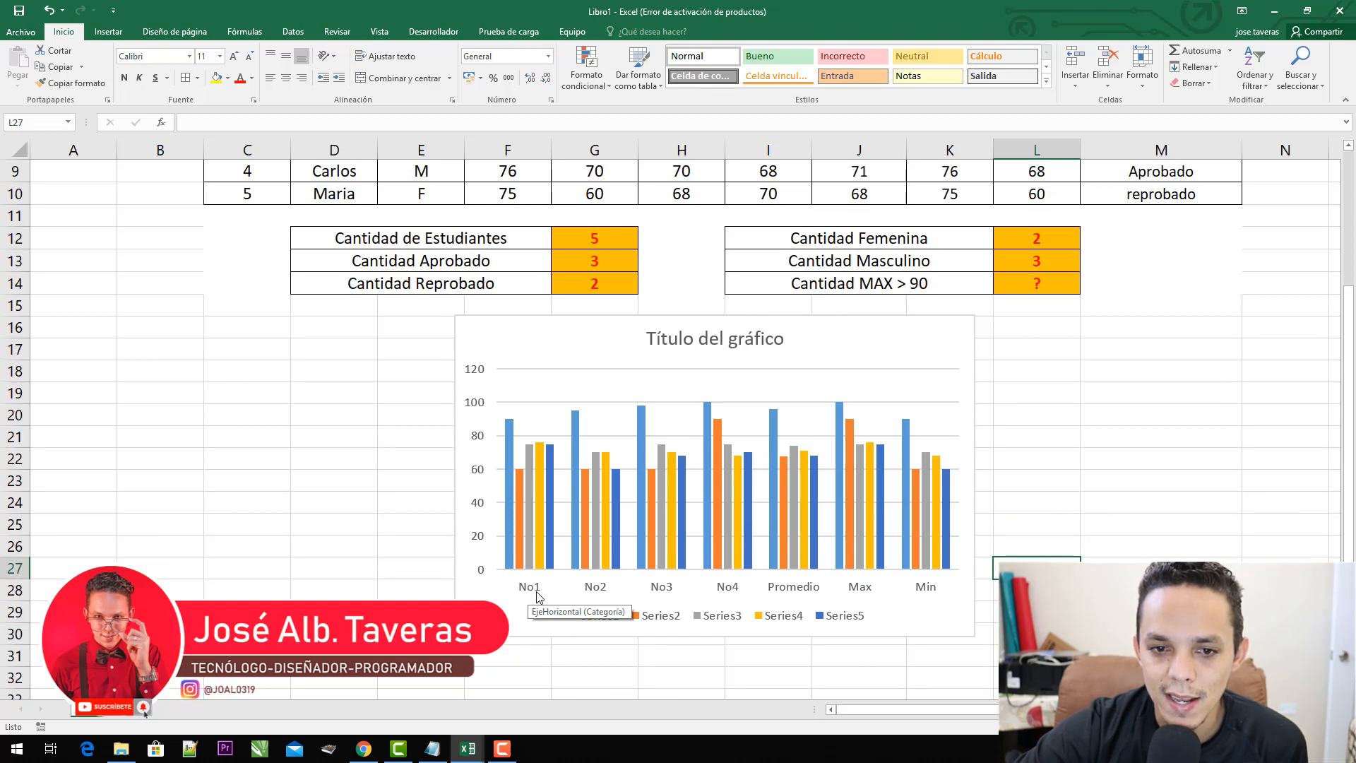
pyautogui.scroll(3, 596, 280)
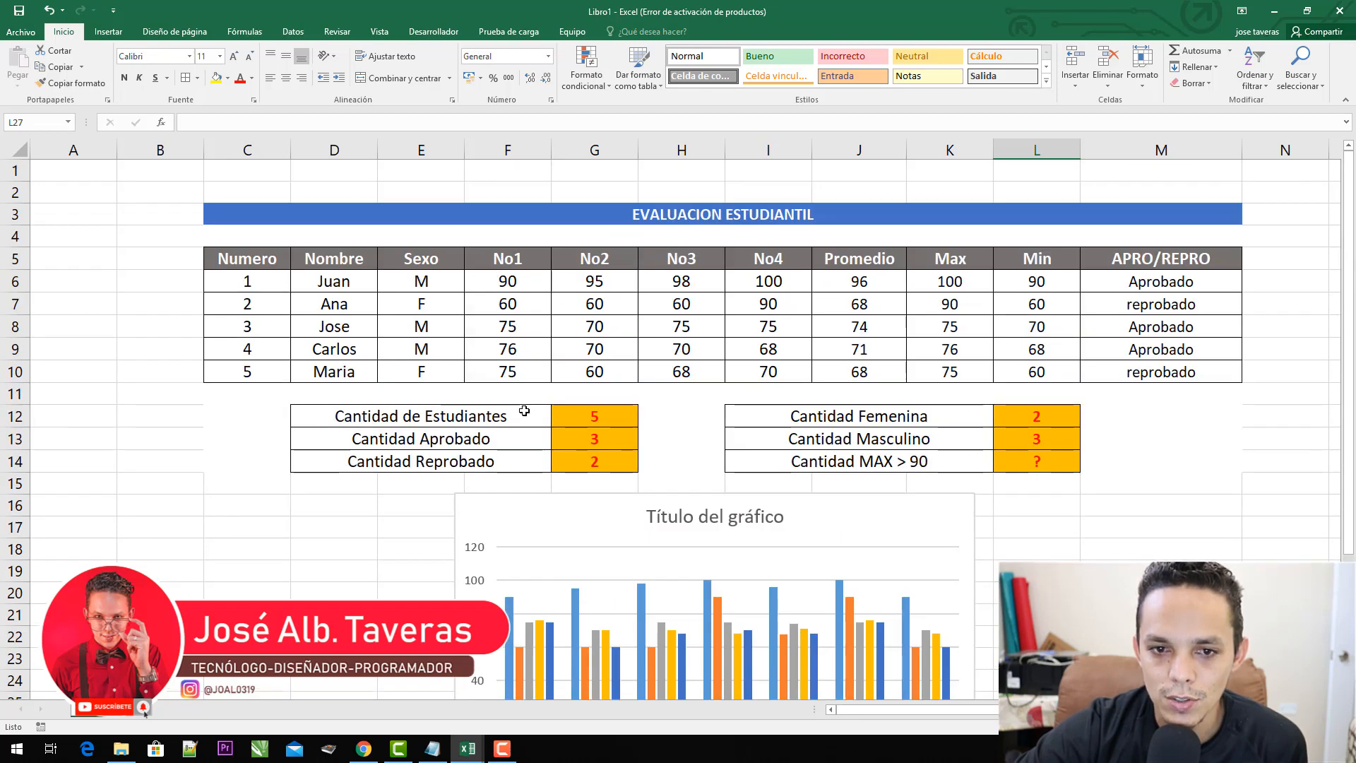
pyautogui.scroll(-3, 524, 411)
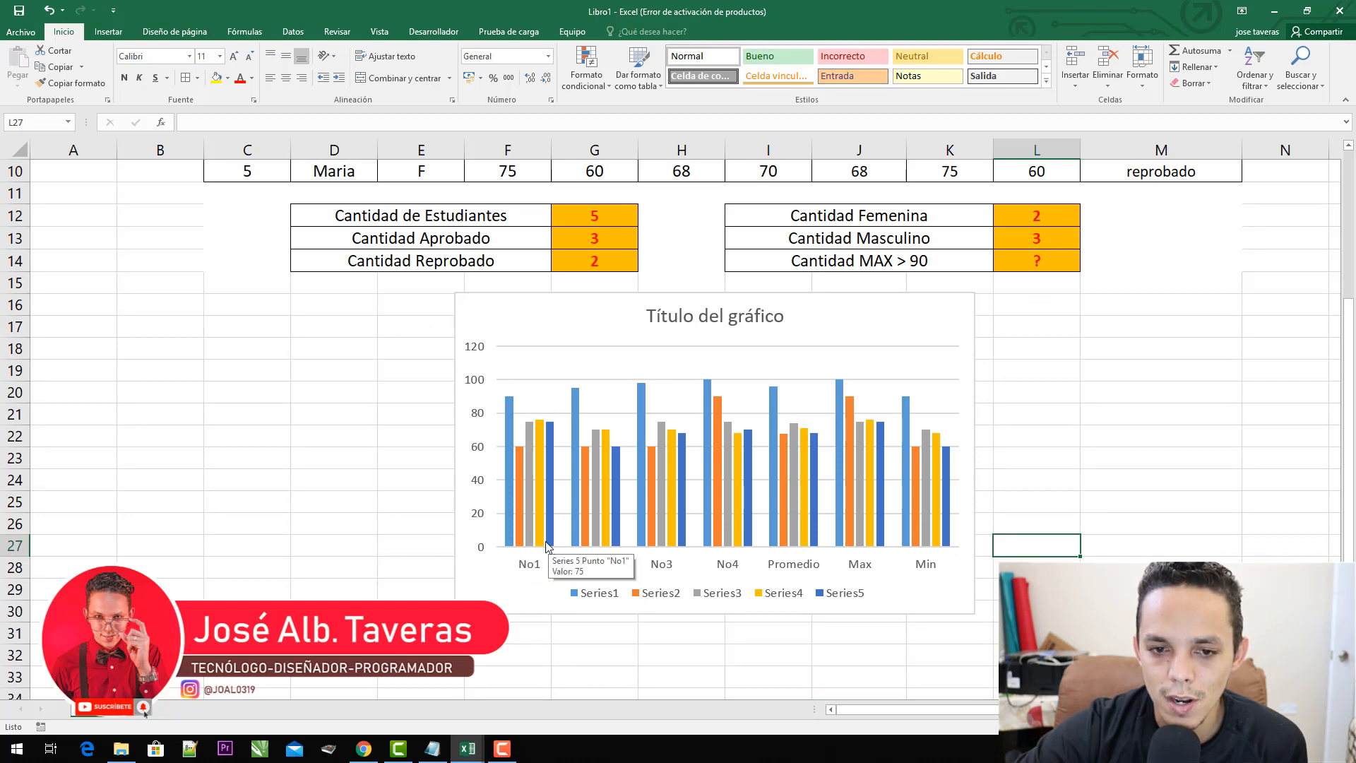
pyautogui.moveTo(531, 544)
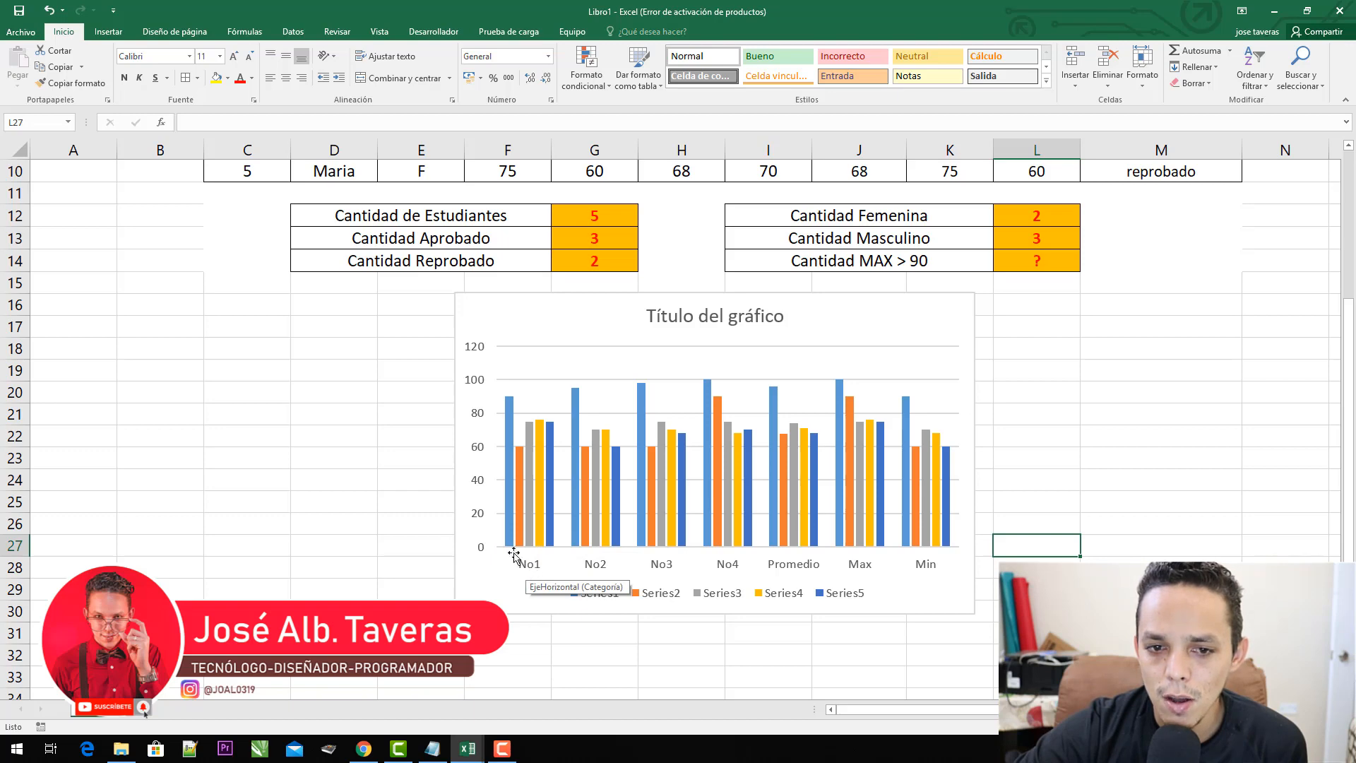
pyautogui.moveTo(510, 419)
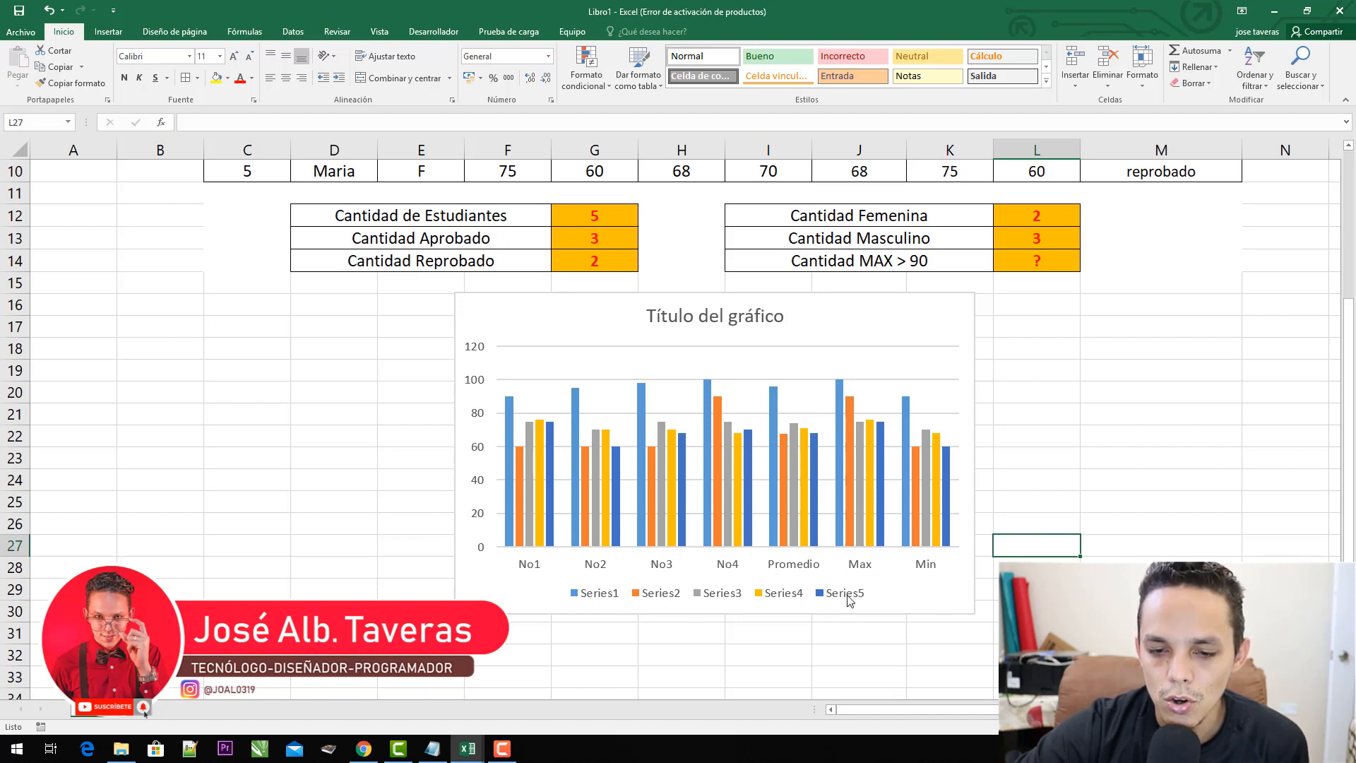
# - Examine the chart's legend entries Series1 to Series5 against the student rows, viewing the table and chart together
pyautogui.click(606, 599)
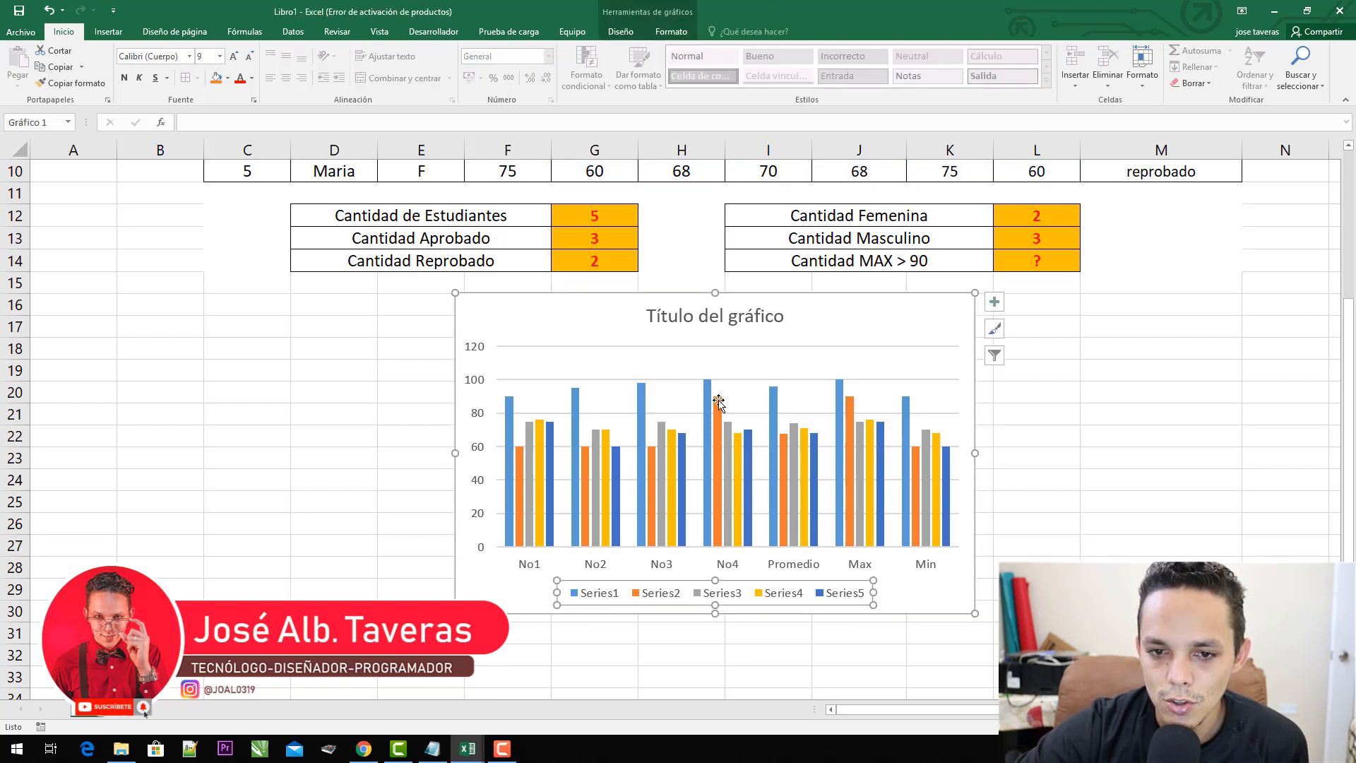
pyautogui.scroll(3, 962, 498)
pyautogui.scroll(-3, 778, 318)
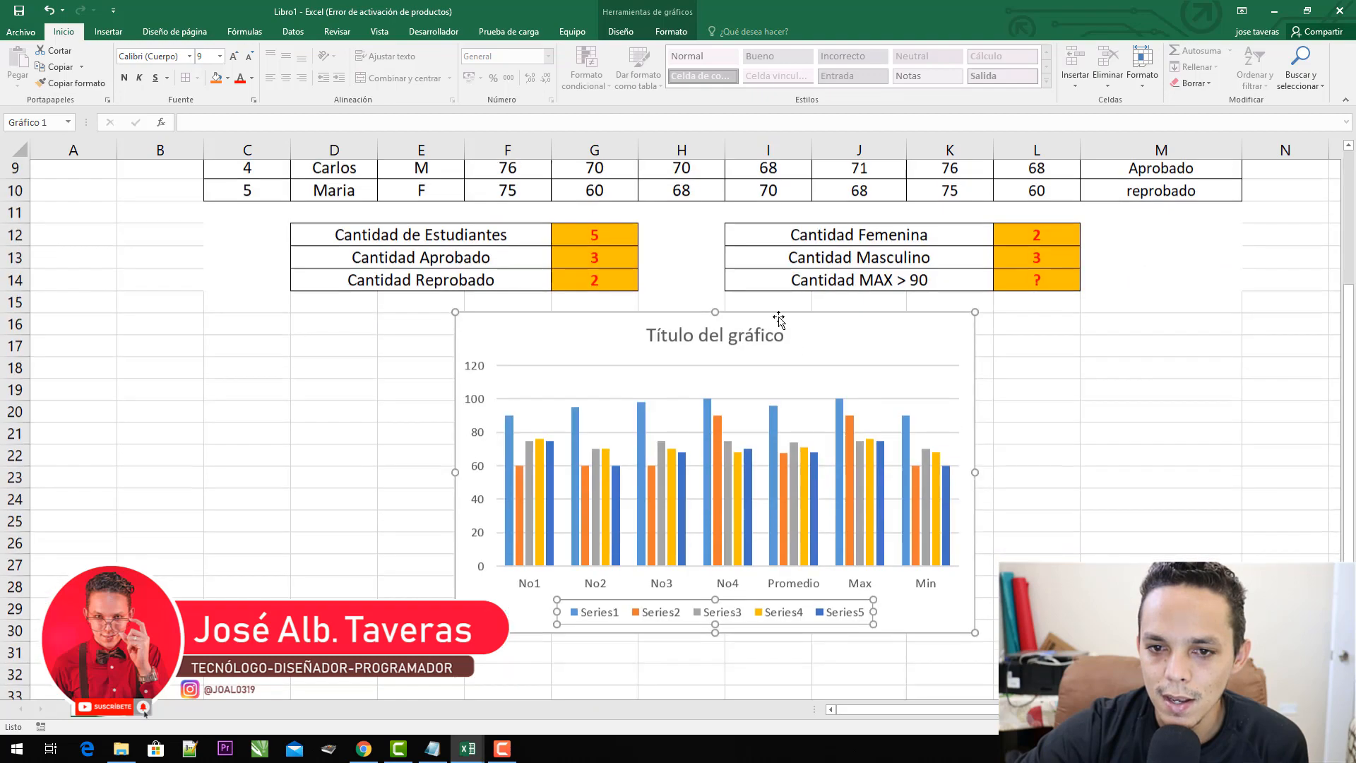
pyautogui.scroll(3, 693, 256)
pyautogui.scroll(-2, 761, 414)
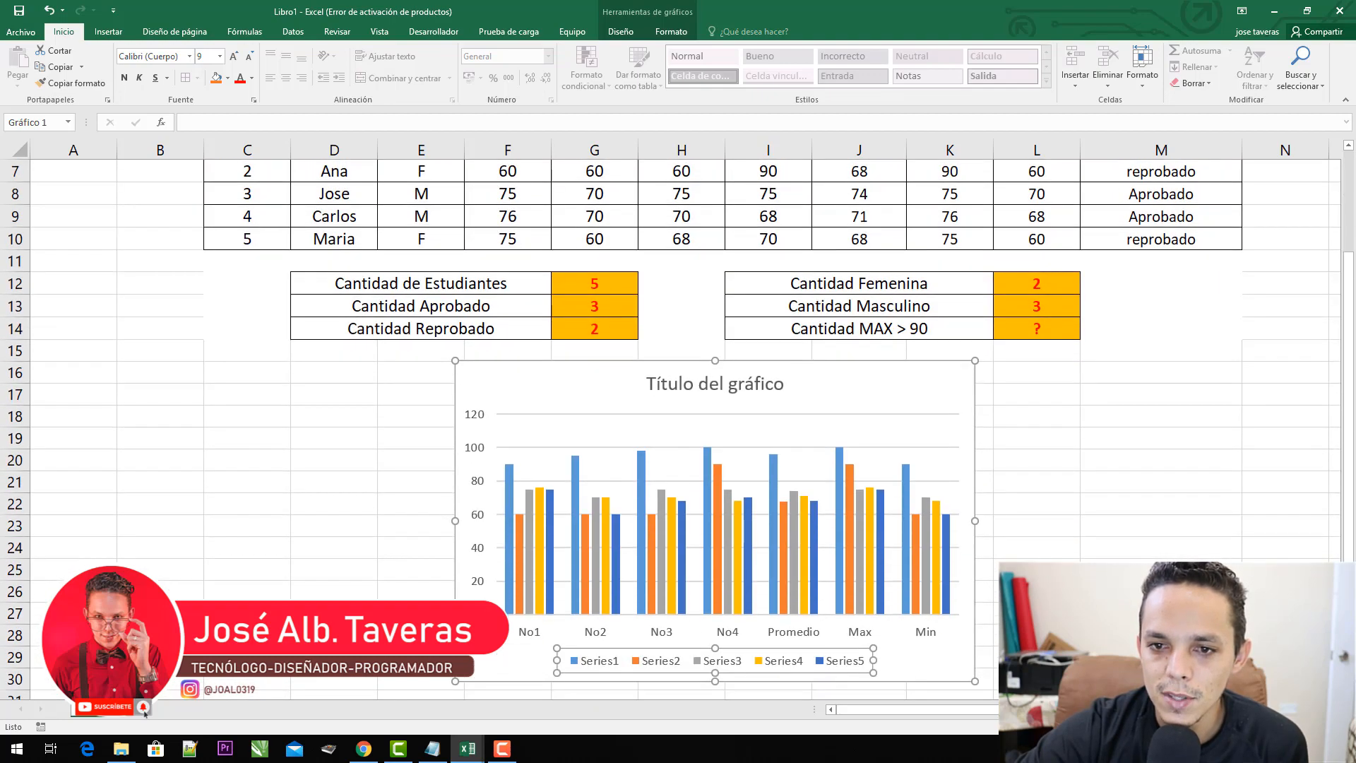
pyautogui.keyDown('ctrl'); pyautogui.scroll(-5, 833, 576); pyautogui.keyUp('ctrl')
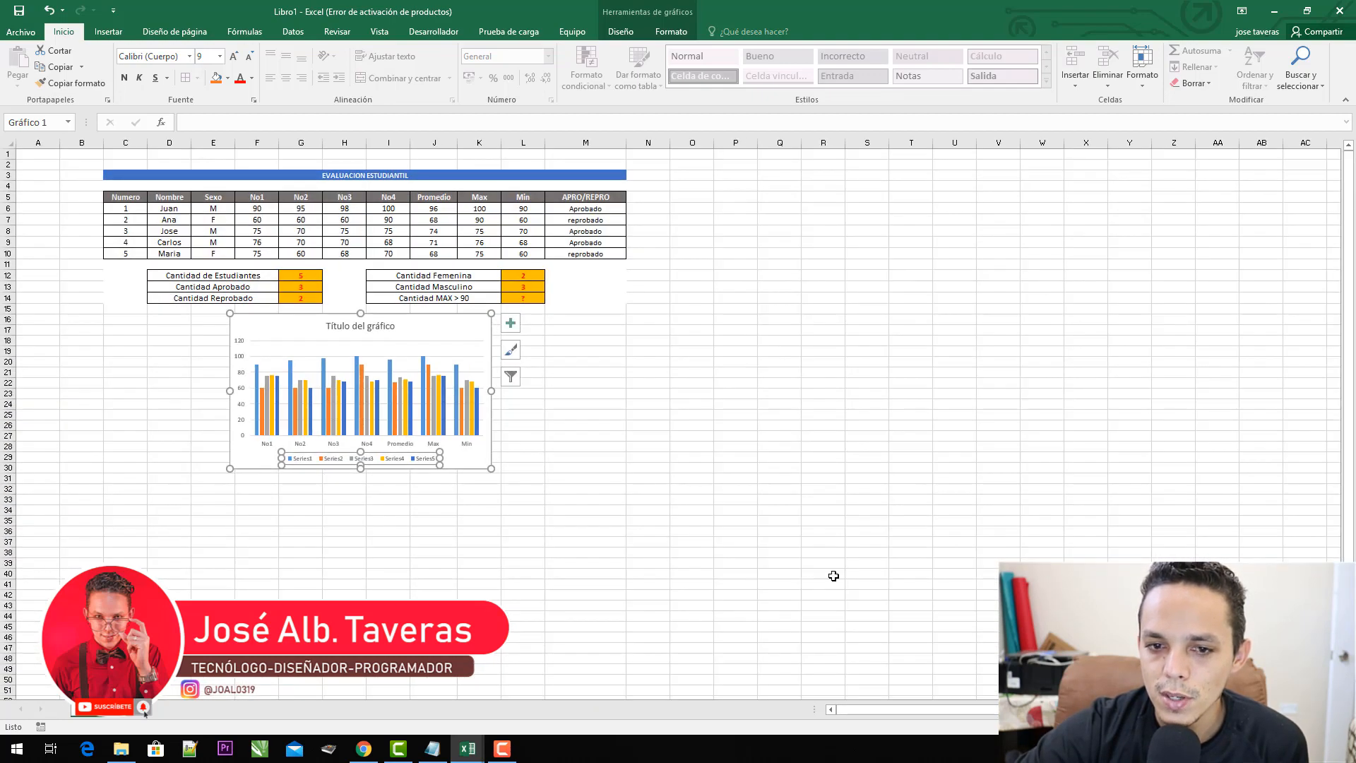